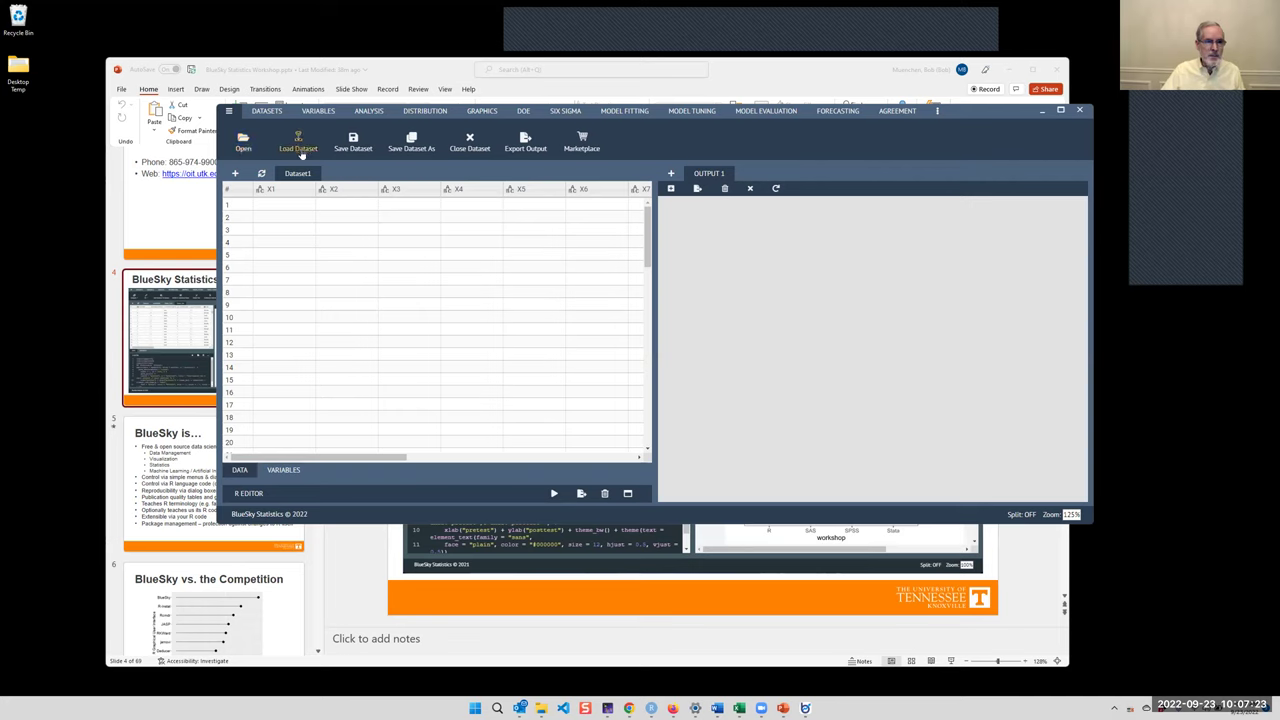
- Review the dataset commands, including sorting and sampling, and the variable commands for computing values and managing factor levels
left_click(264, 114)
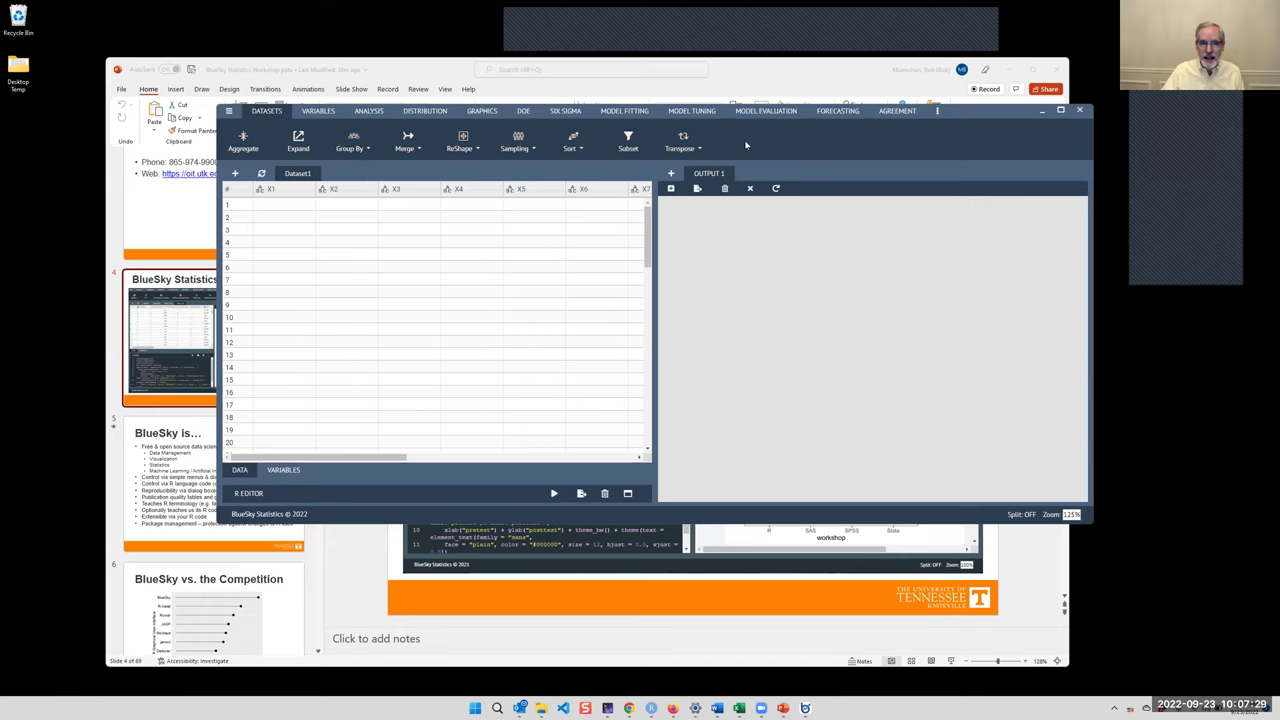
left_click(575, 148)
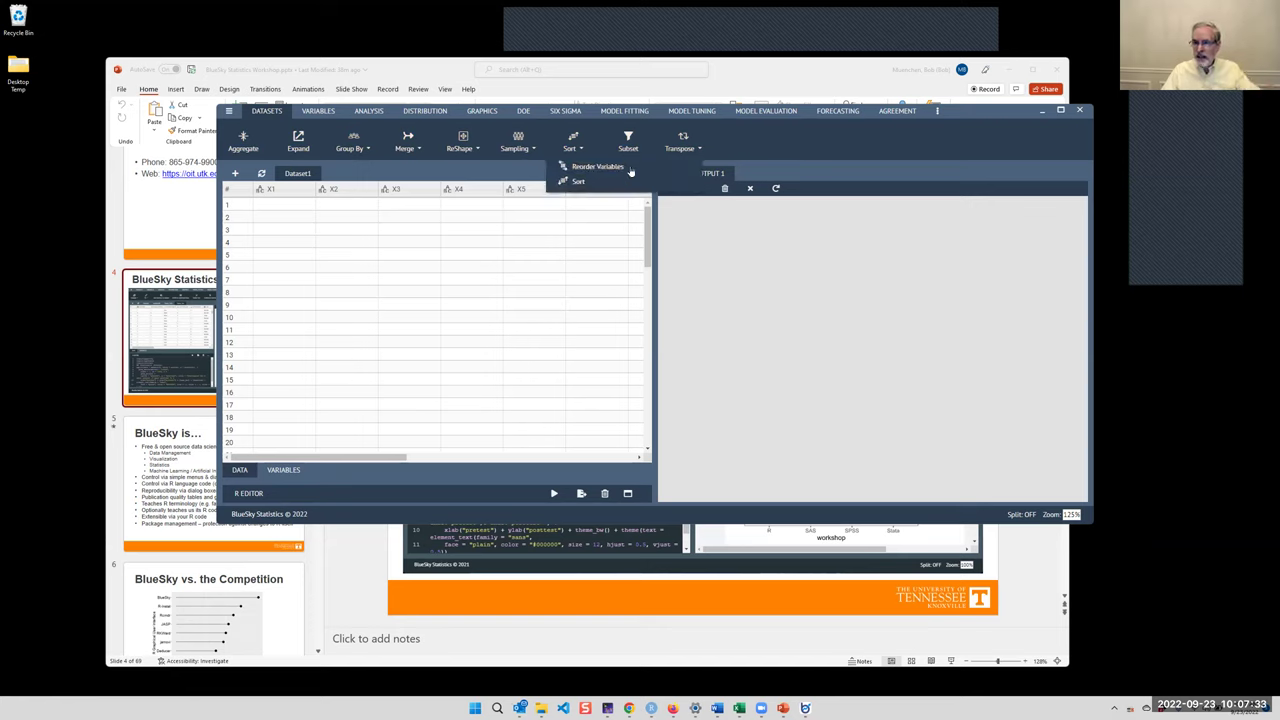
left_click(520, 148)
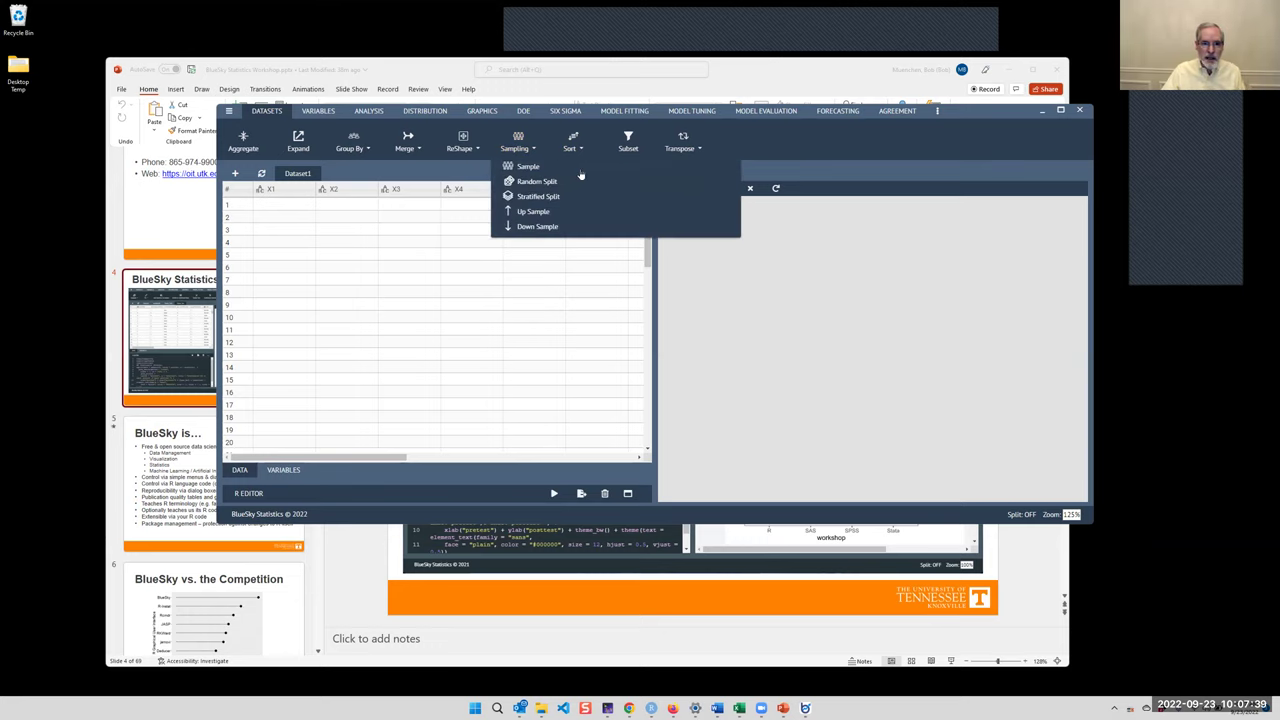
left_click(320, 112)
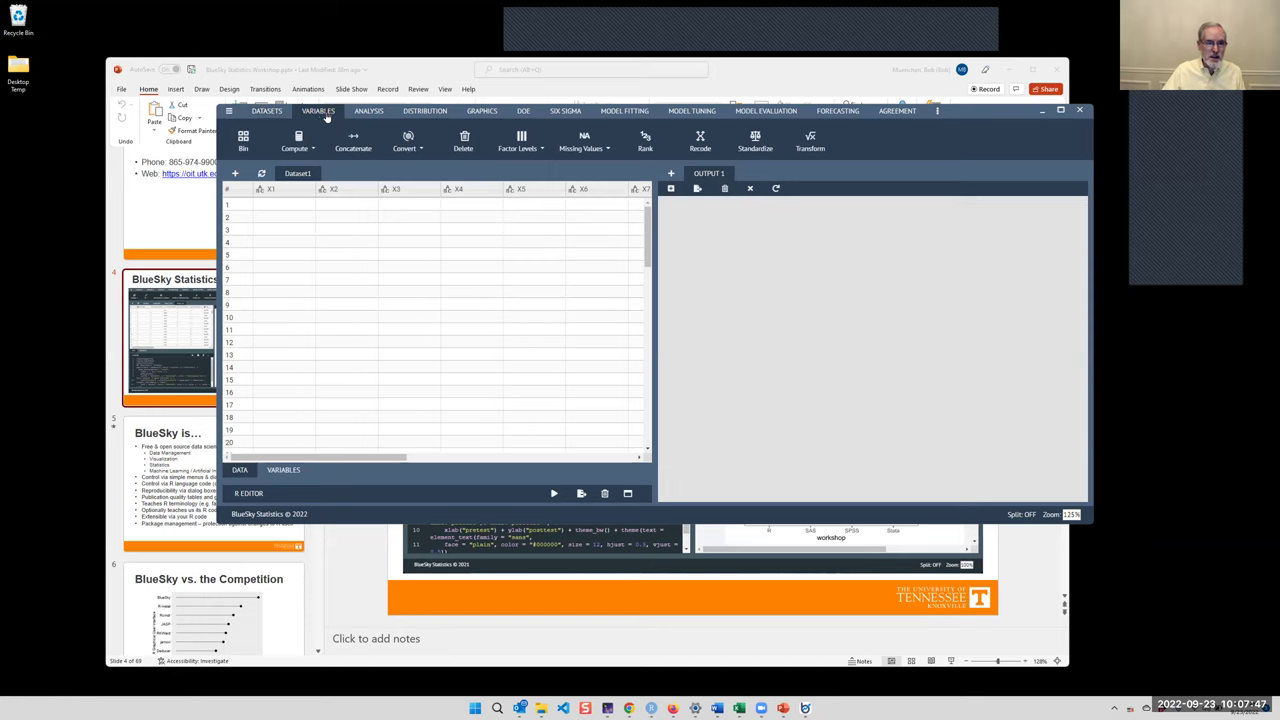
left_click(298, 140)
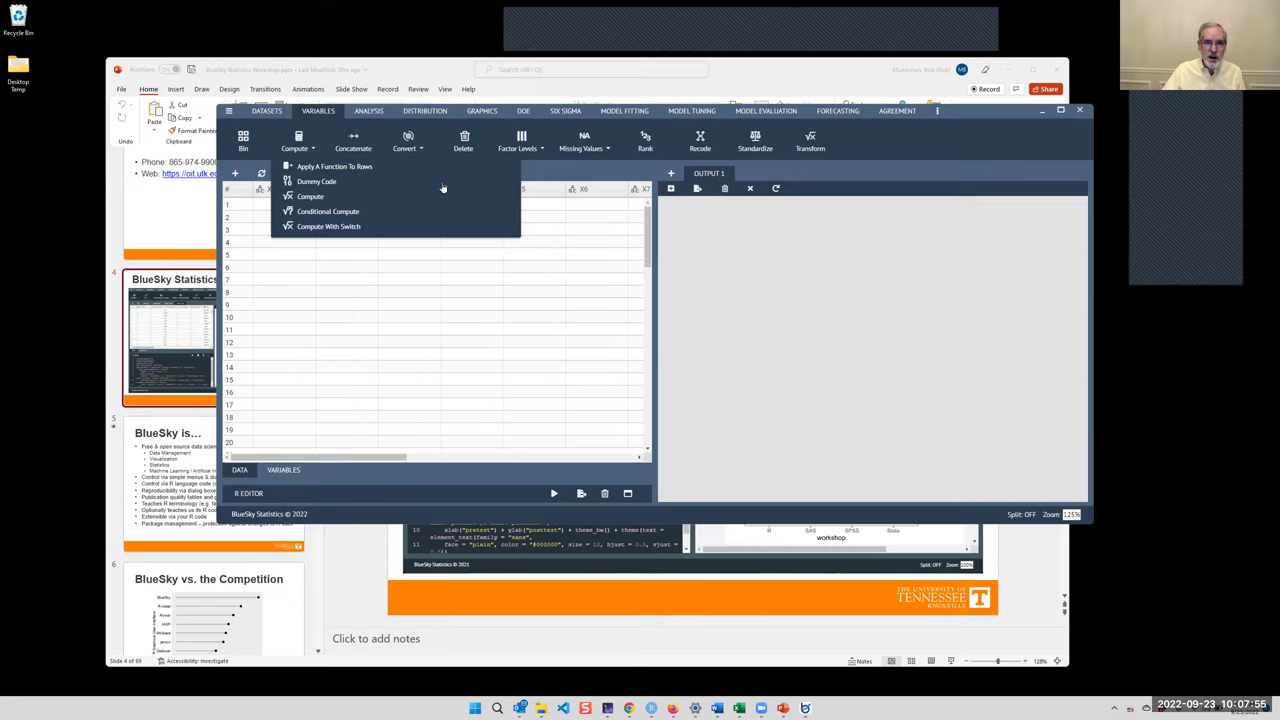
left_click(524, 150)
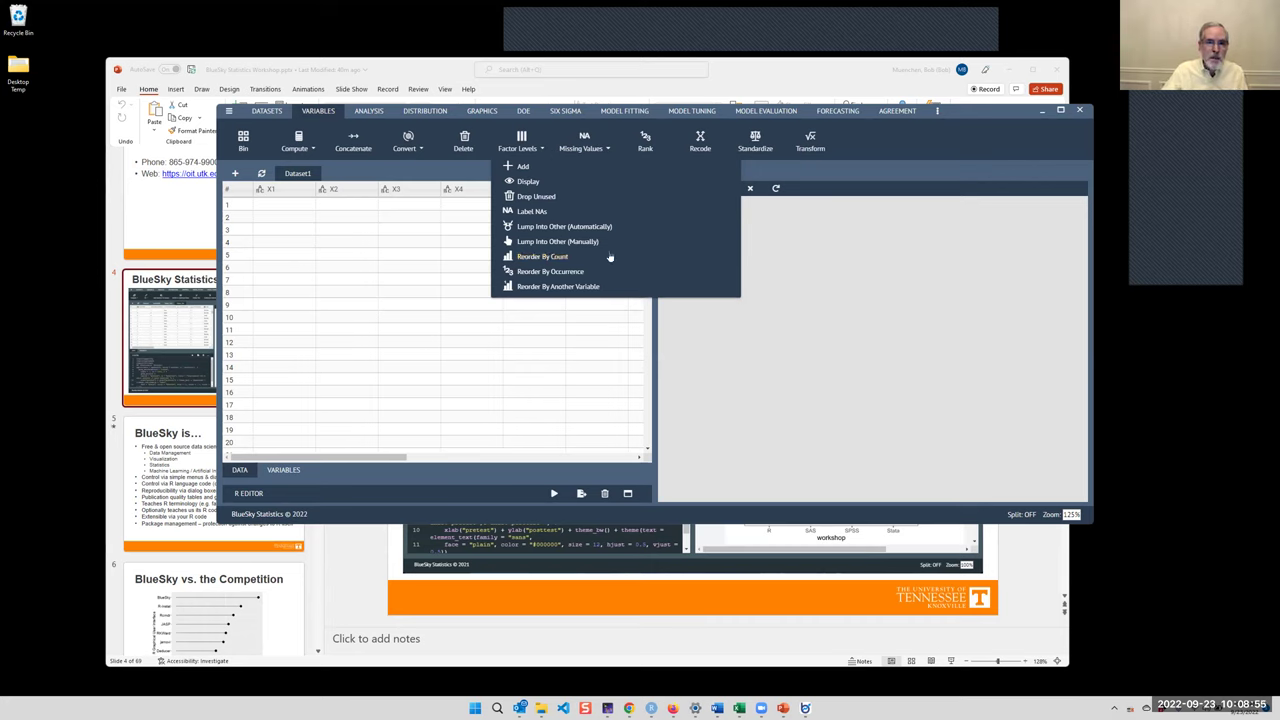
- Review the analysis commands for comparing means and the regression types offered for model fitting
left_click(368, 113)
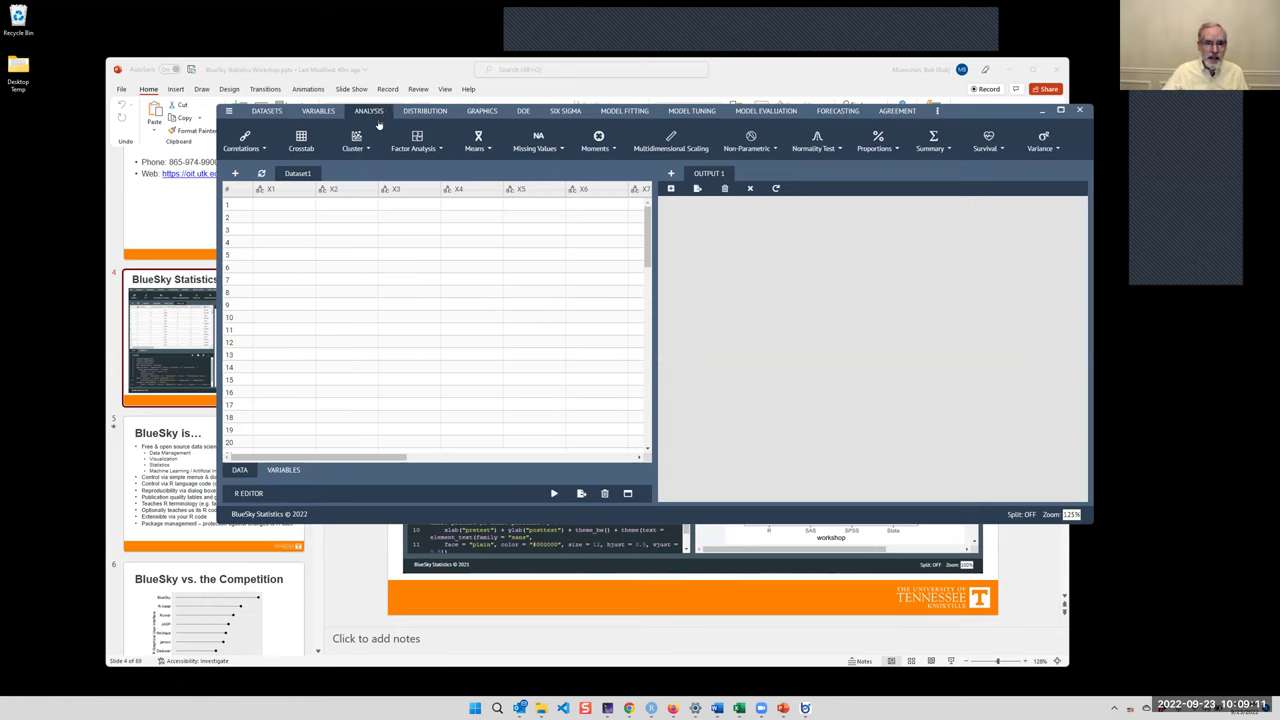
left_click(476, 148)
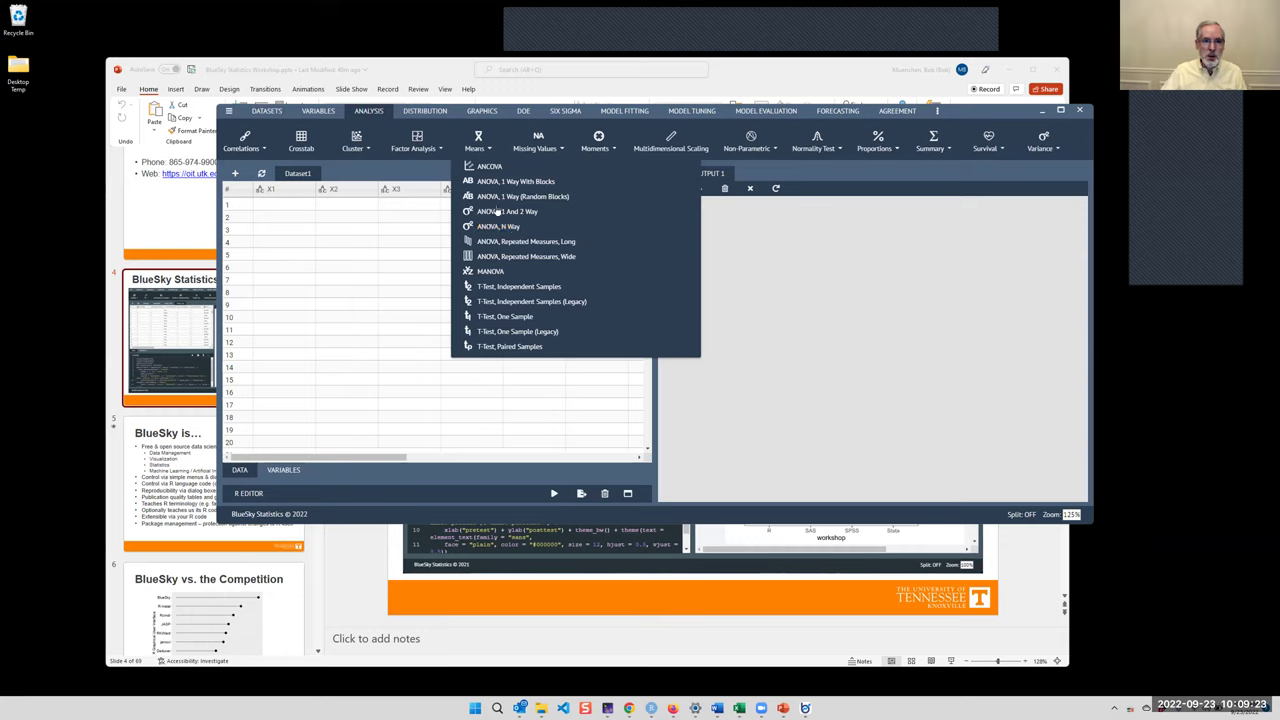
left_click(366, 113)
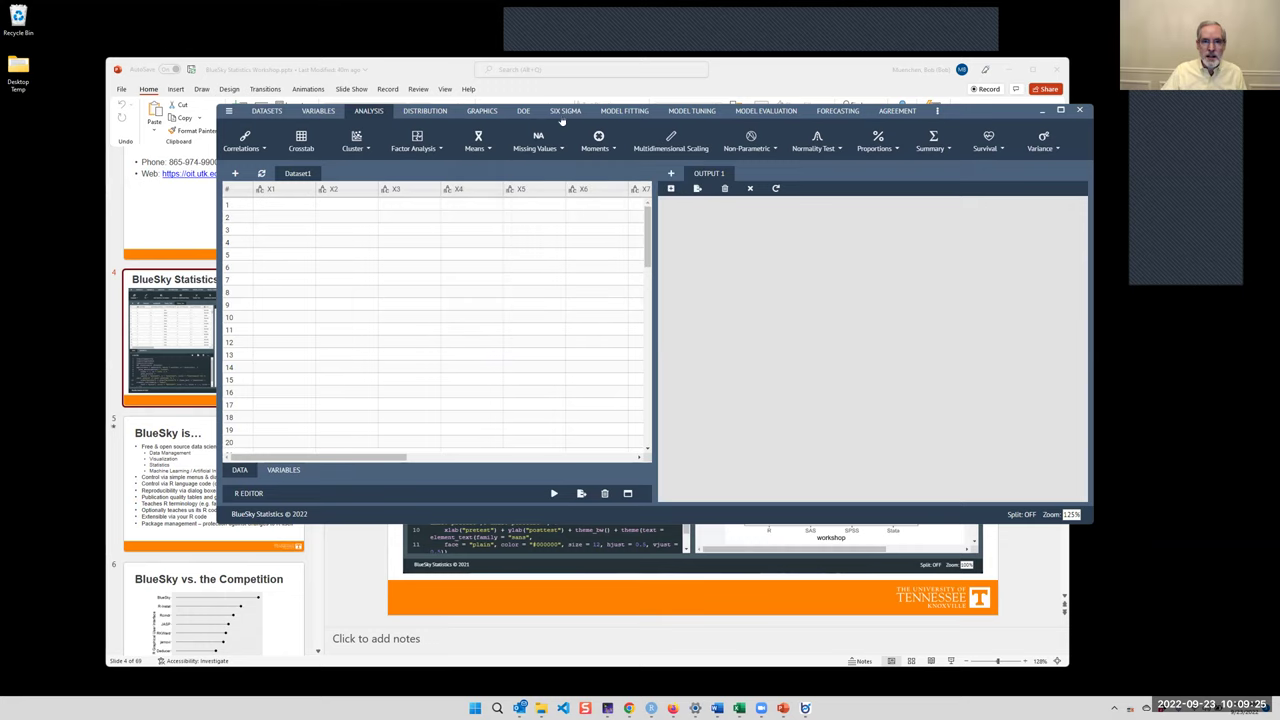
left_click(636, 113)
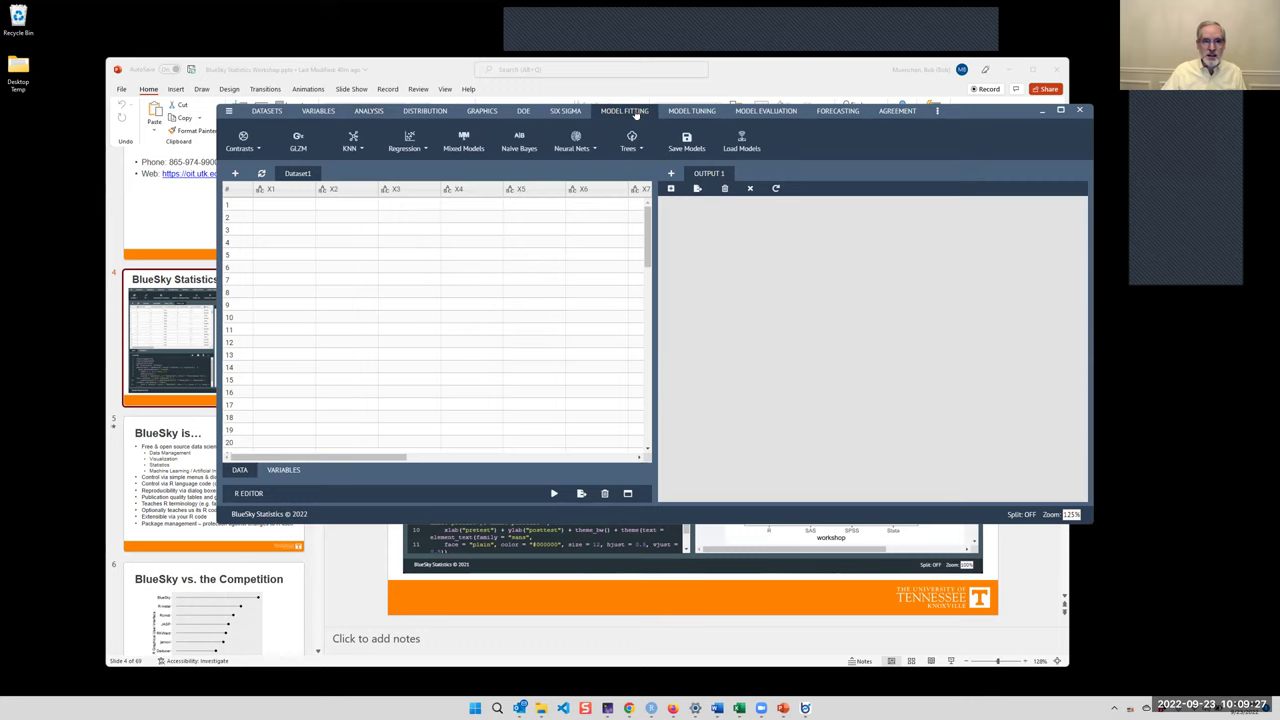
left_click(413, 152)
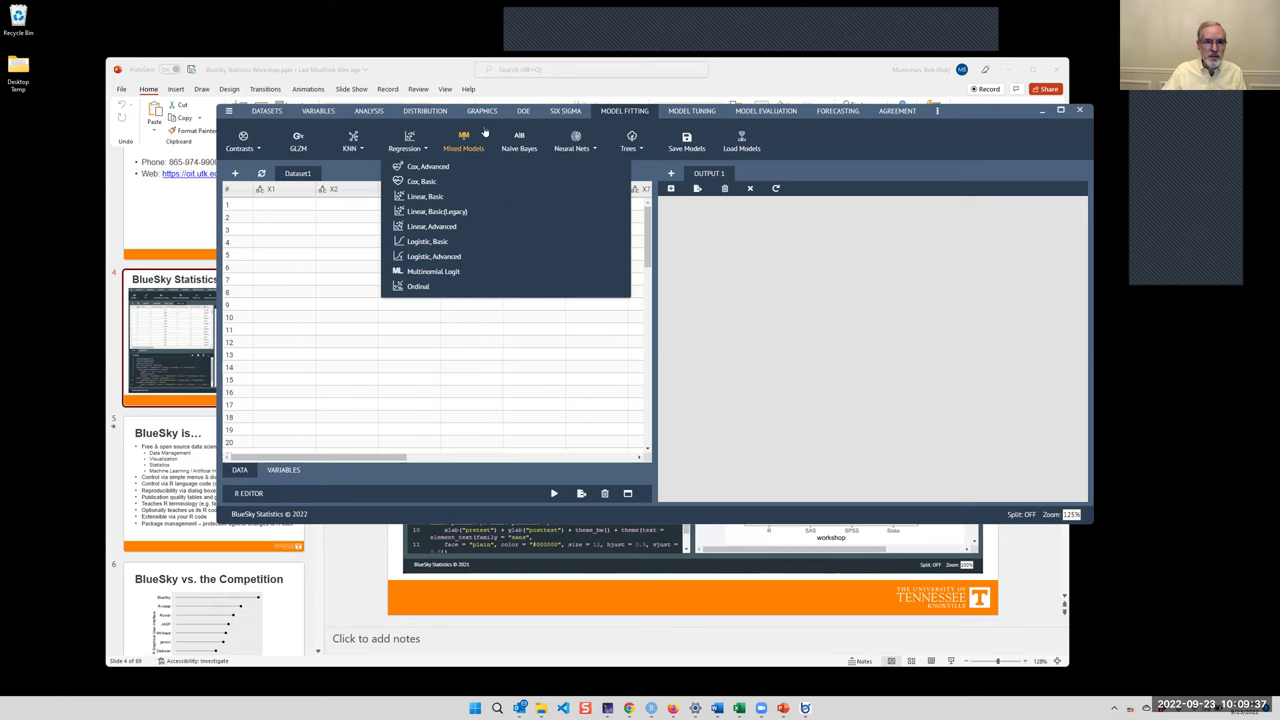
- Review the distribution, graphics and Six Sigma commands, and the designs available for designing experiments
left_click(422, 112)
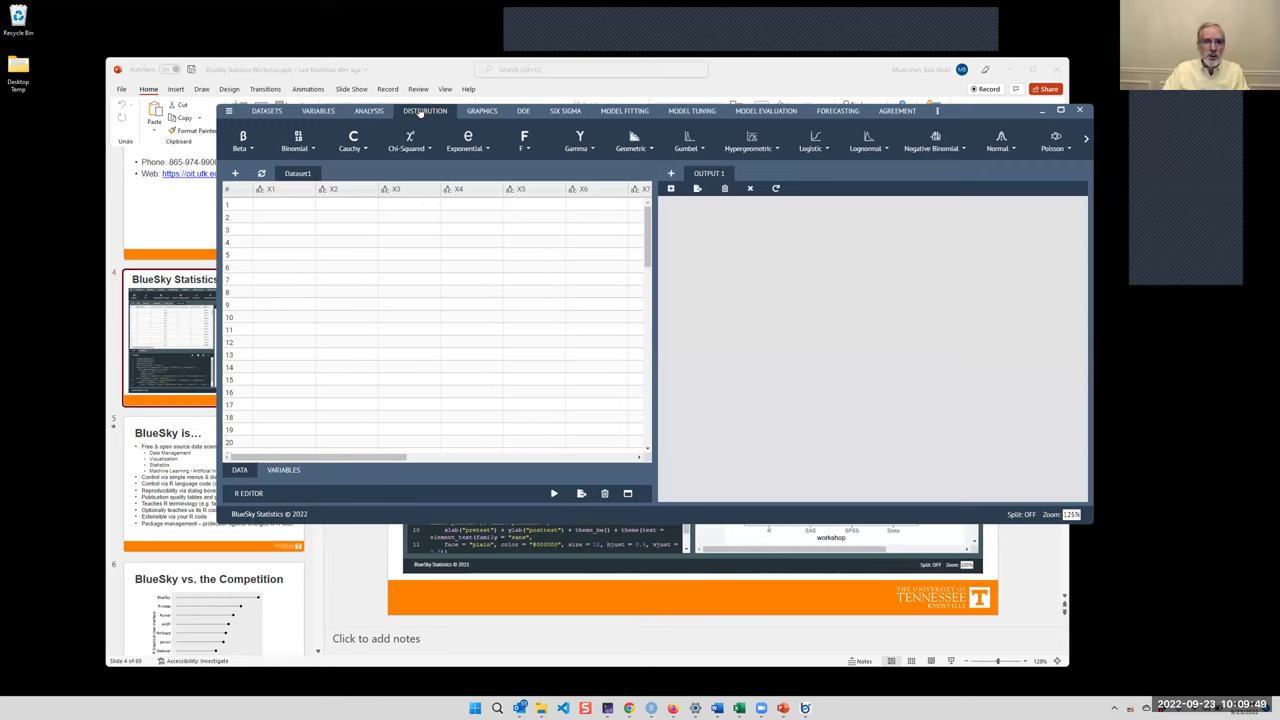
left_click(481, 112)
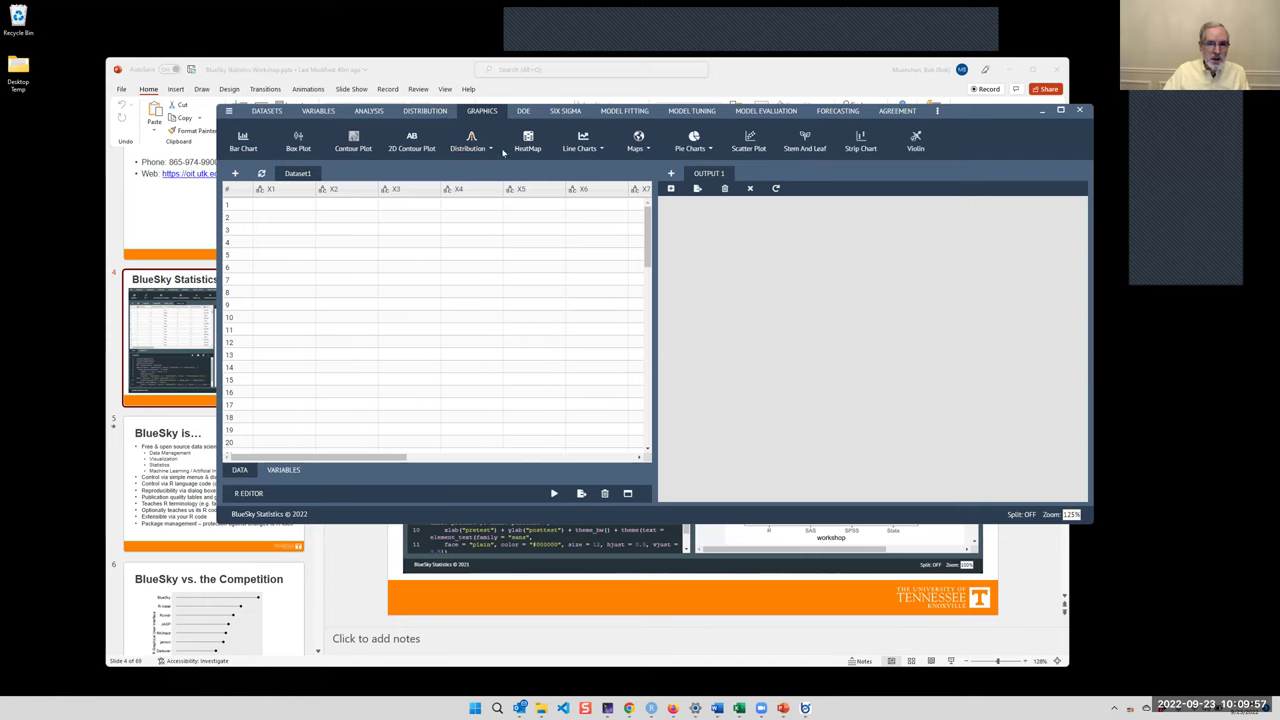
left_click(521, 112)
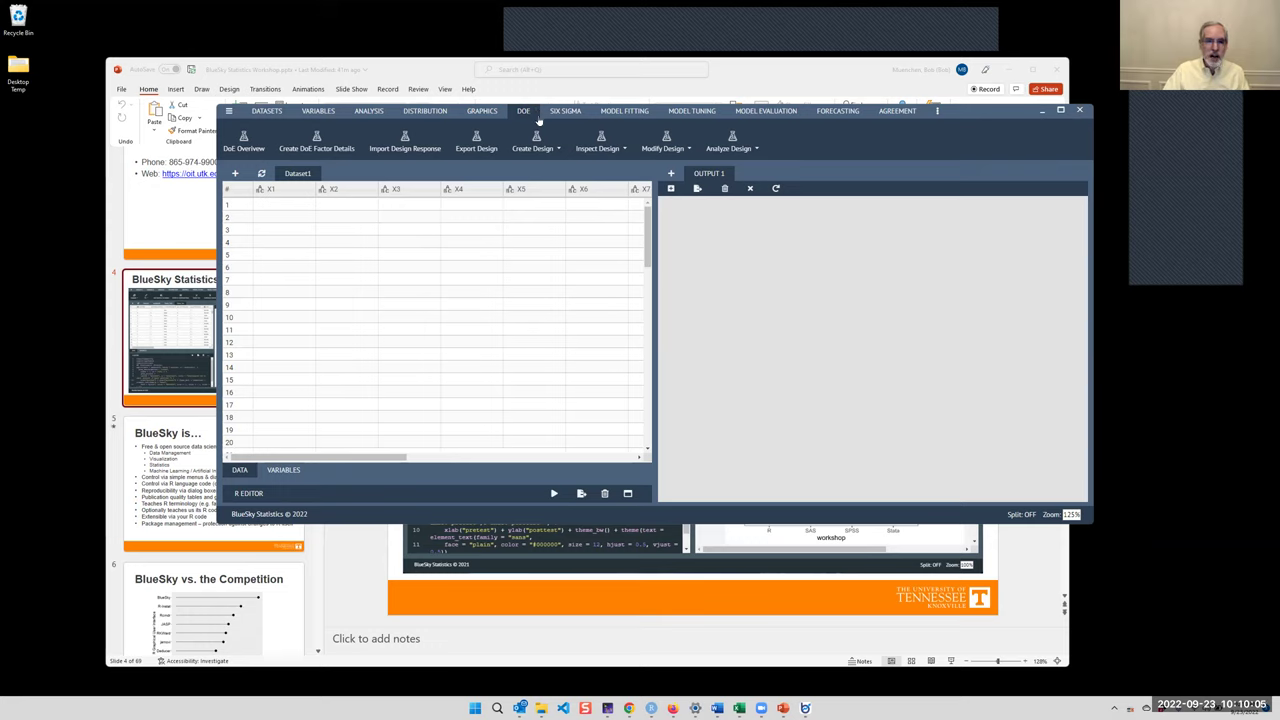
left_click(547, 150)
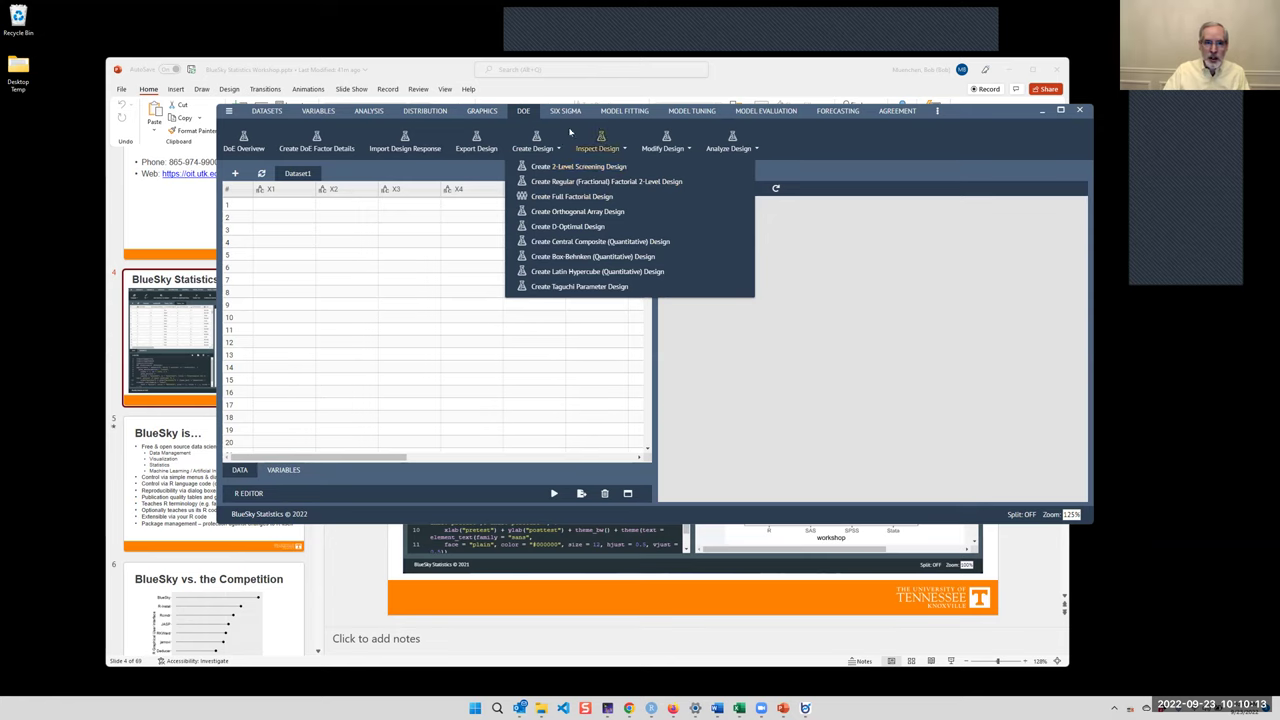
left_click(568, 112)
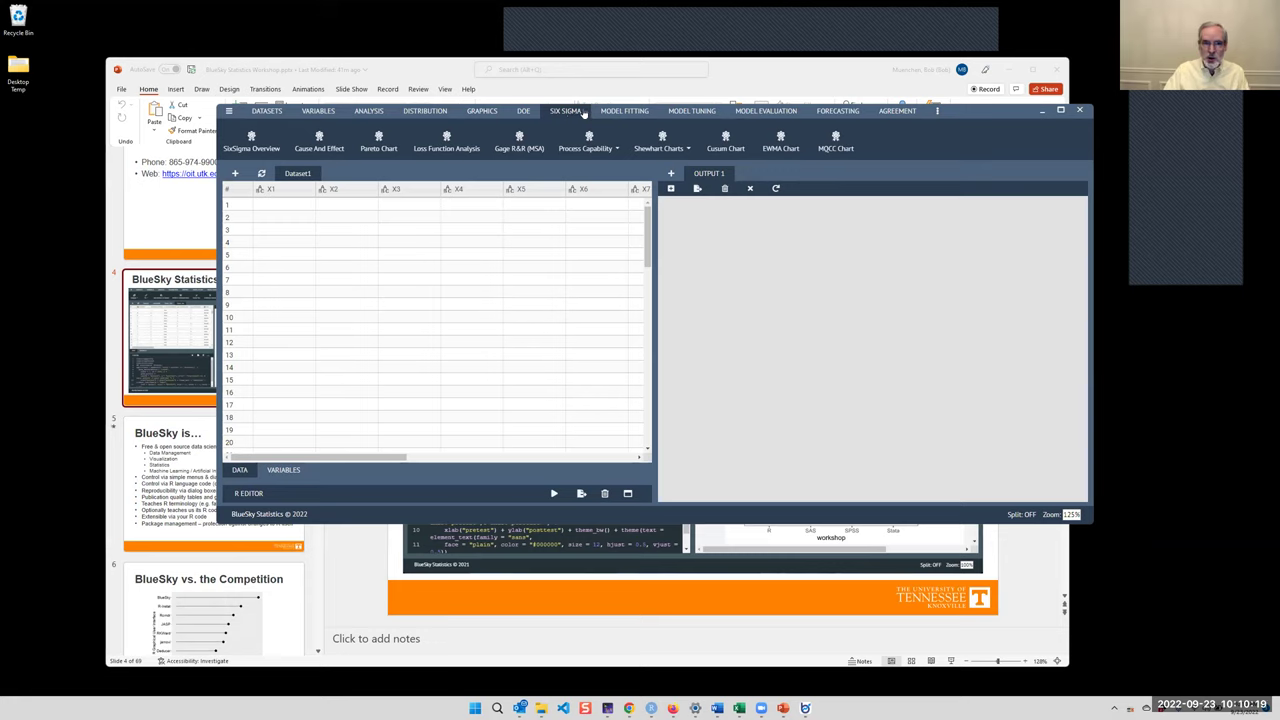
- Compare the model fitting commands with the model tuning commands and examine the basic and advanced regression types
left_click(640, 113)
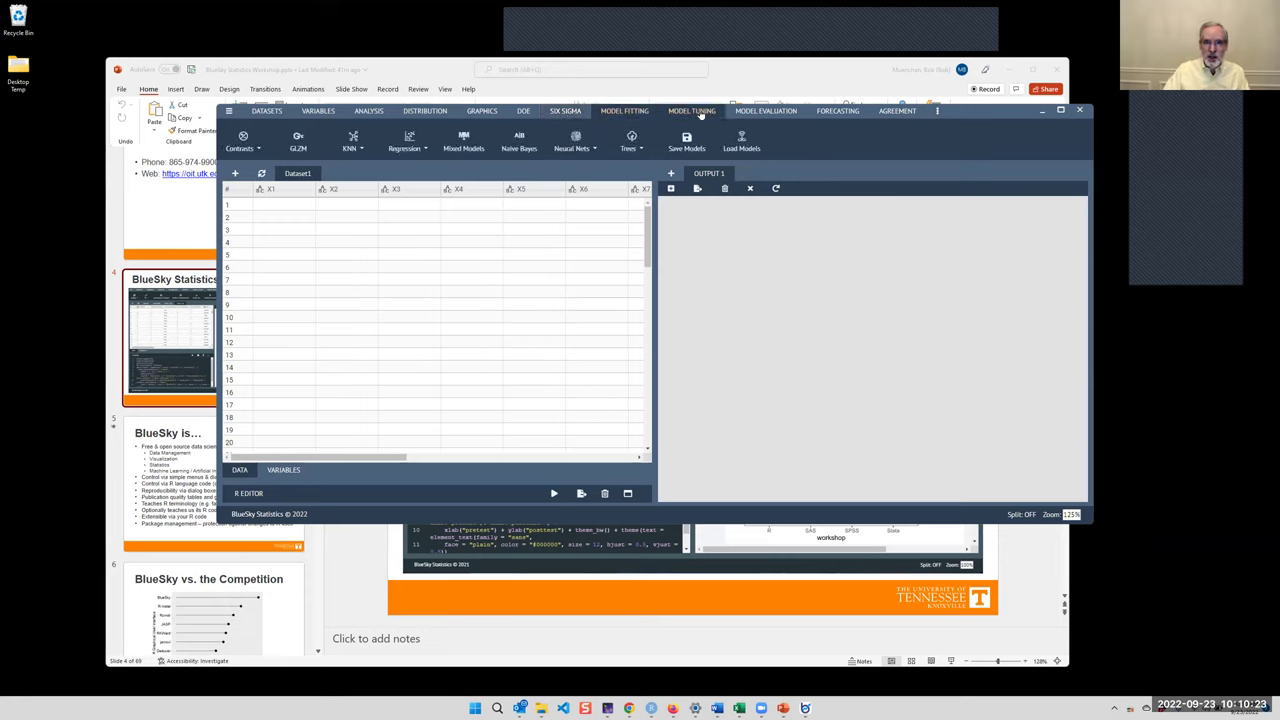
left_click(697, 113)
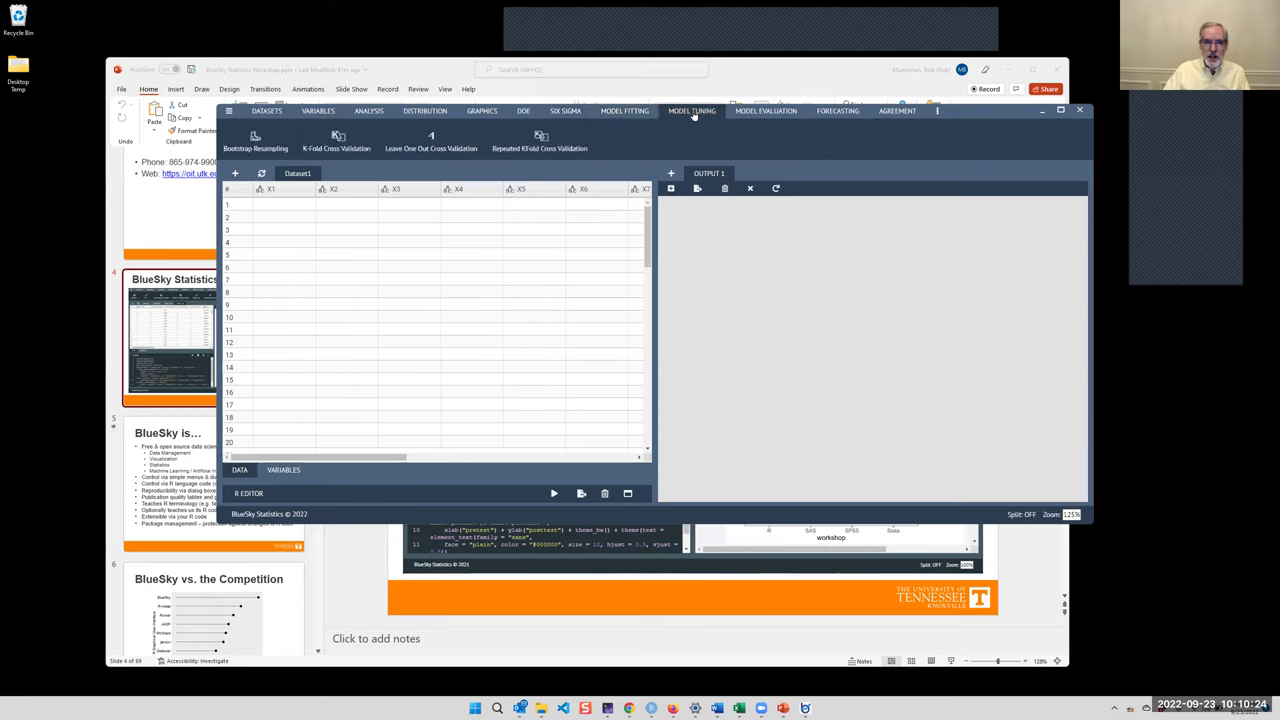
left_click(630, 114)
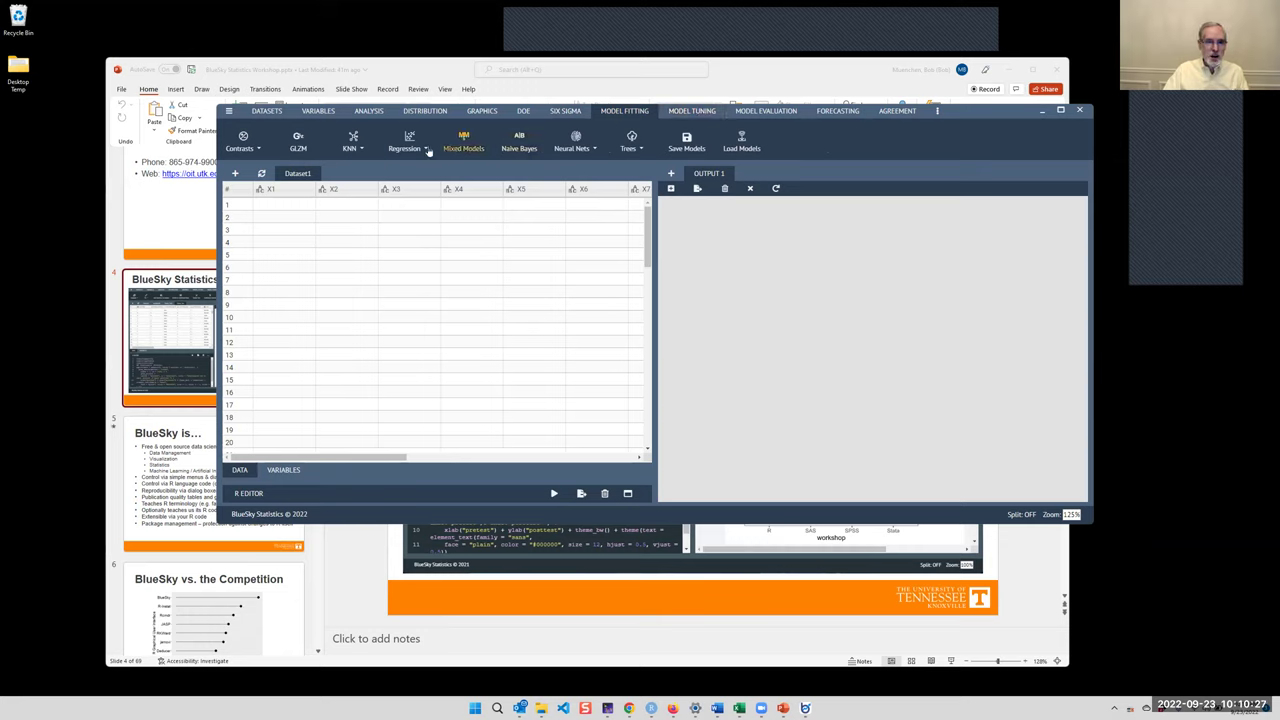
left_click(413, 151)
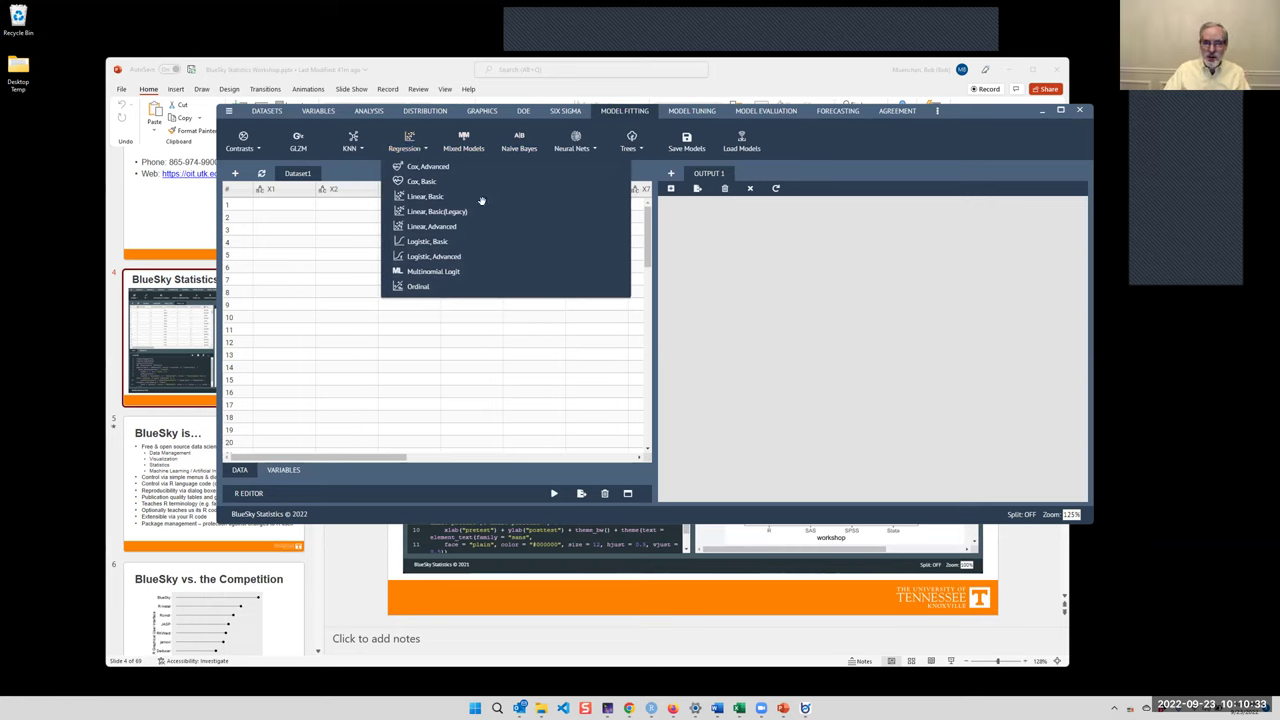
- Try to open K-Fold Cross Validation for model tuning on the empty Dataset1
left_click(688, 112)
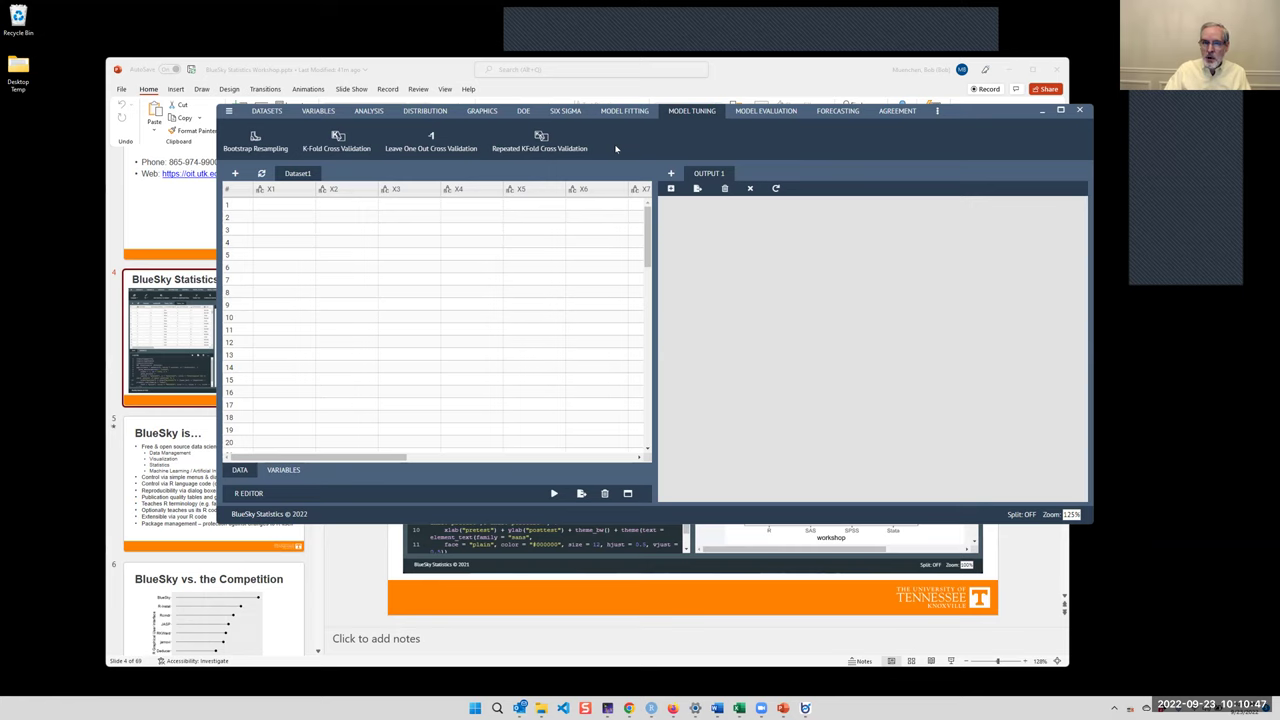
left_click(351, 156)
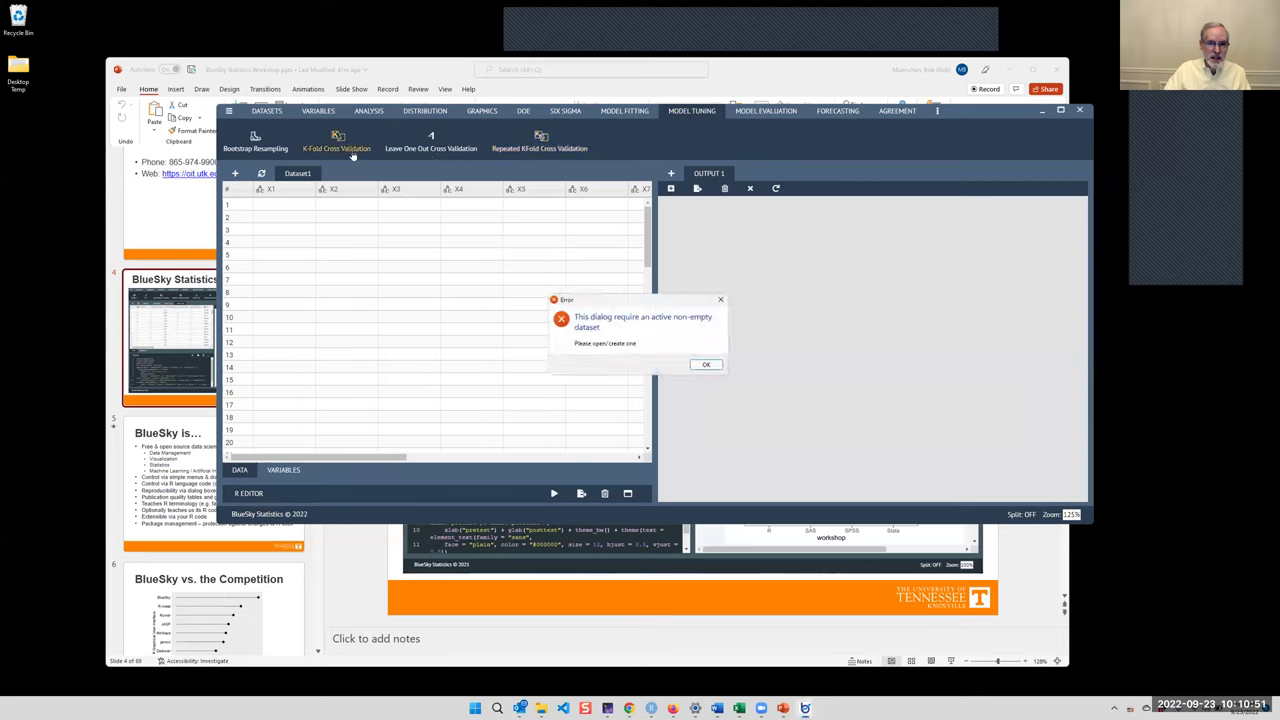
left_click(702, 366)
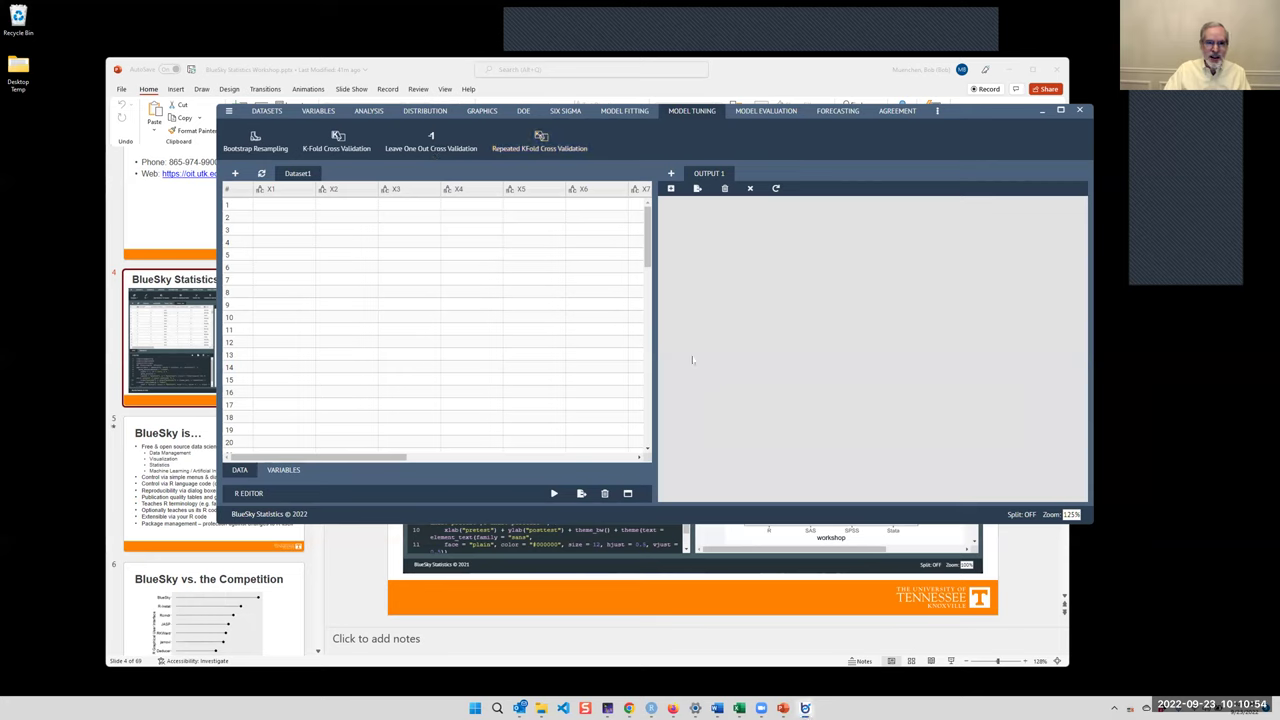
left_click(628, 111)
left_click(686, 111)
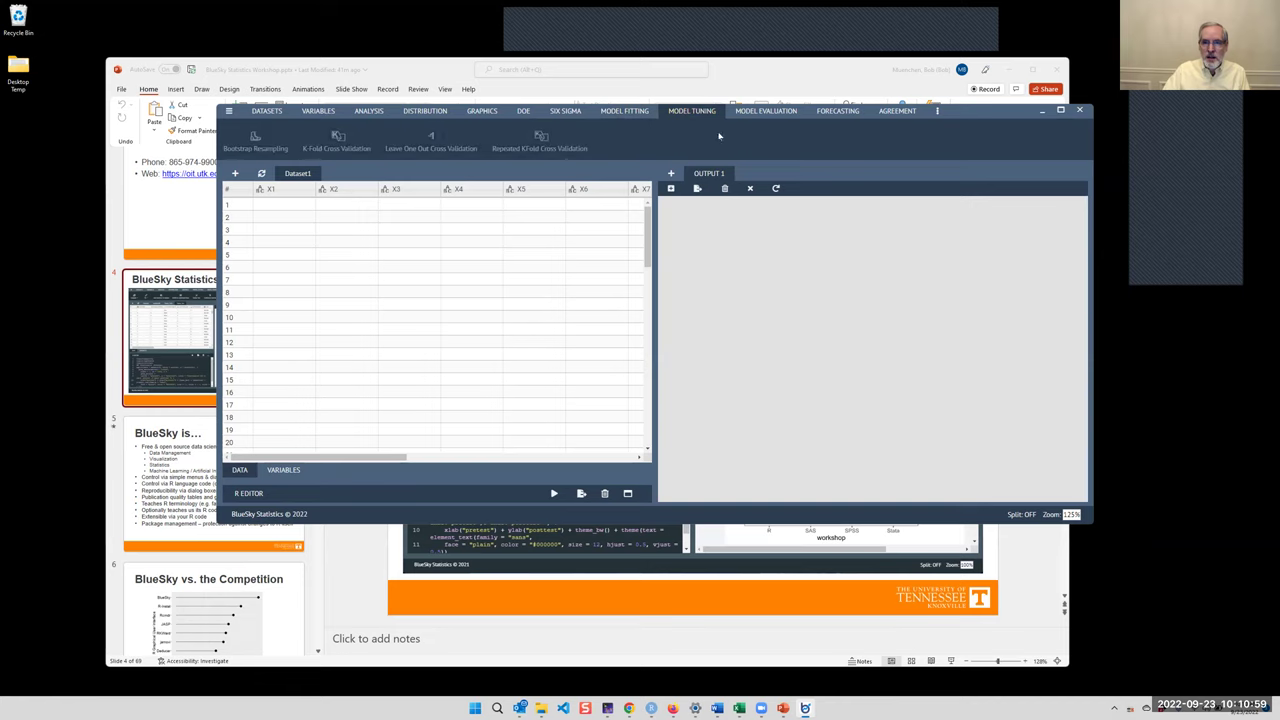
- Review the model evaluation commands, including the model summaries and the fit measures
left_click(773, 111)
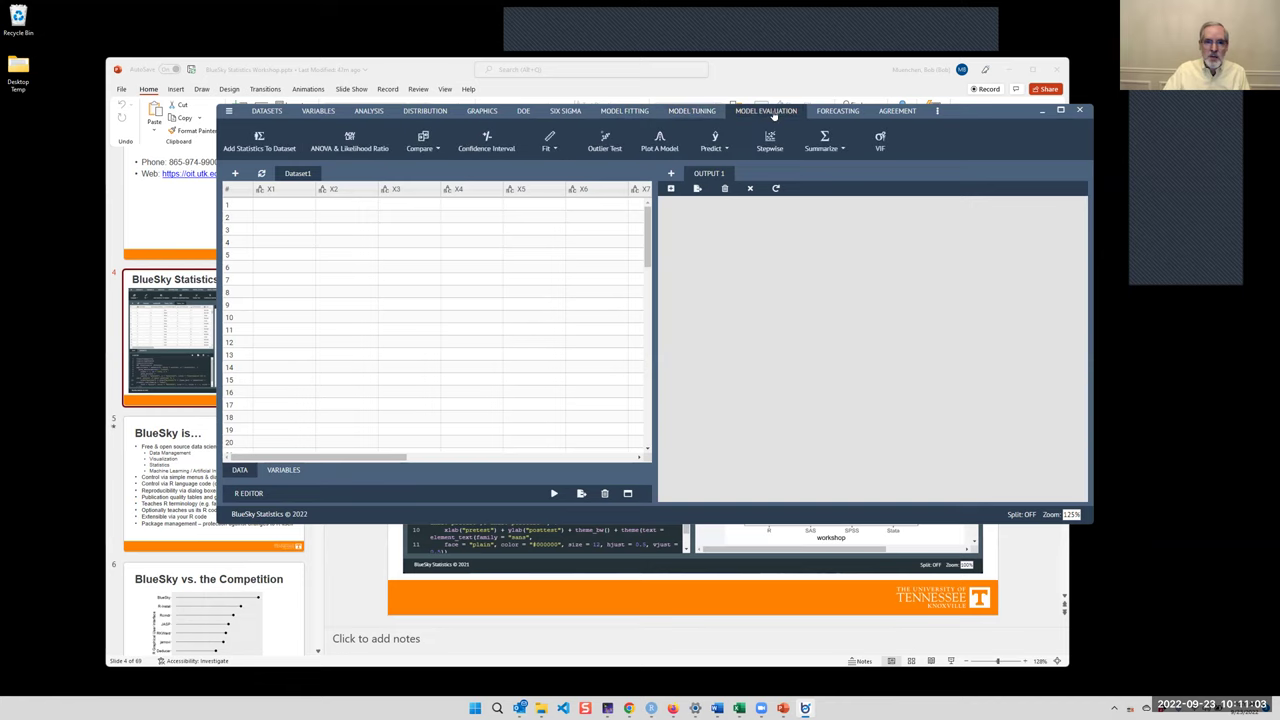
left_click(821, 150)
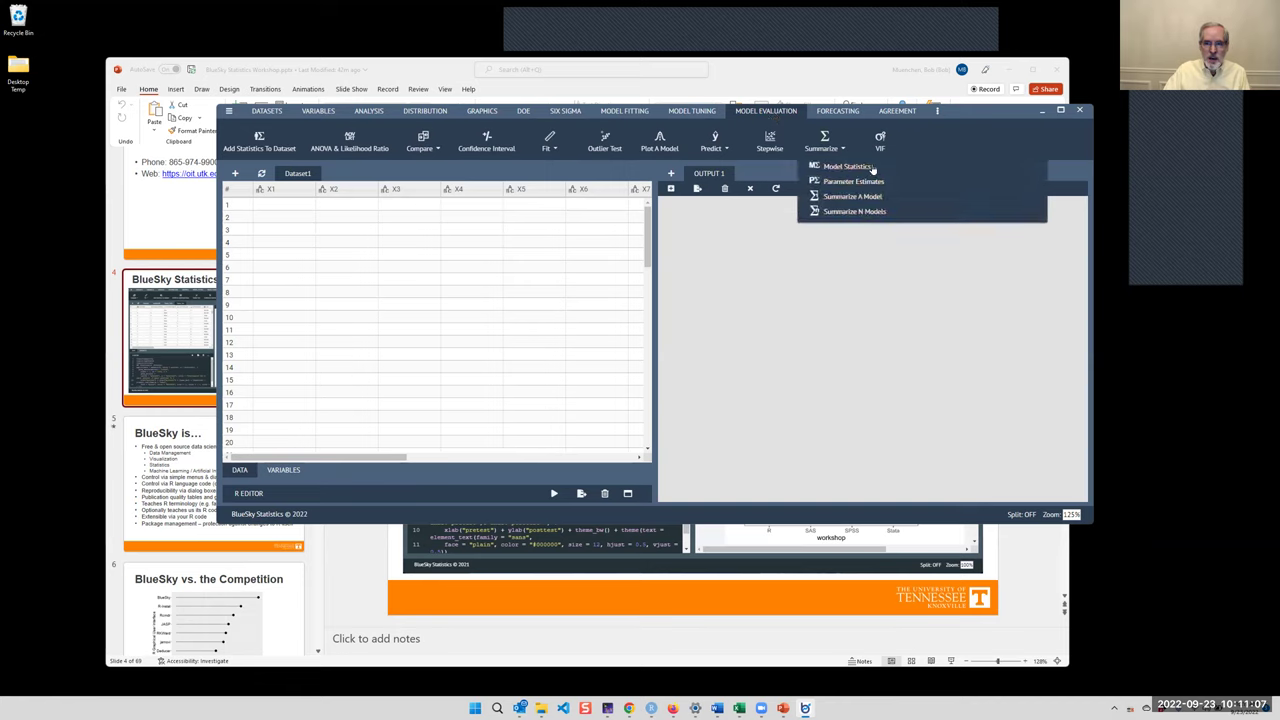
left_click(557, 150)
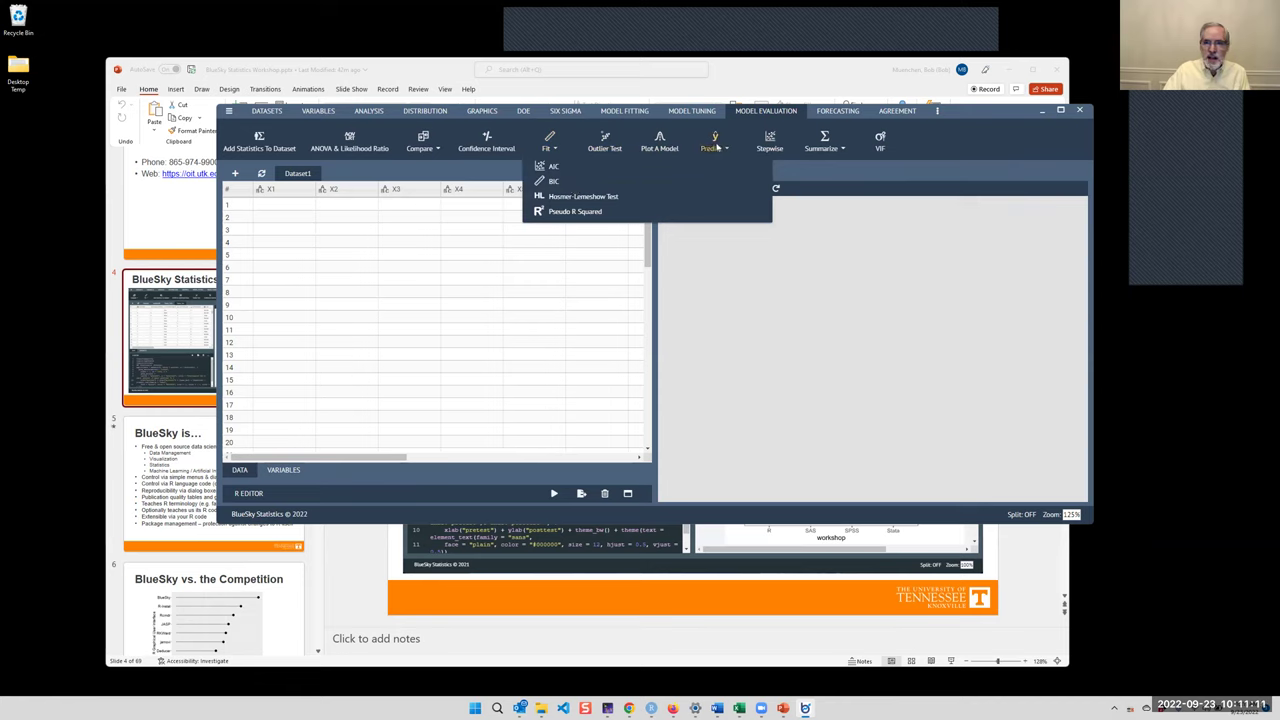
left_click(760, 114)
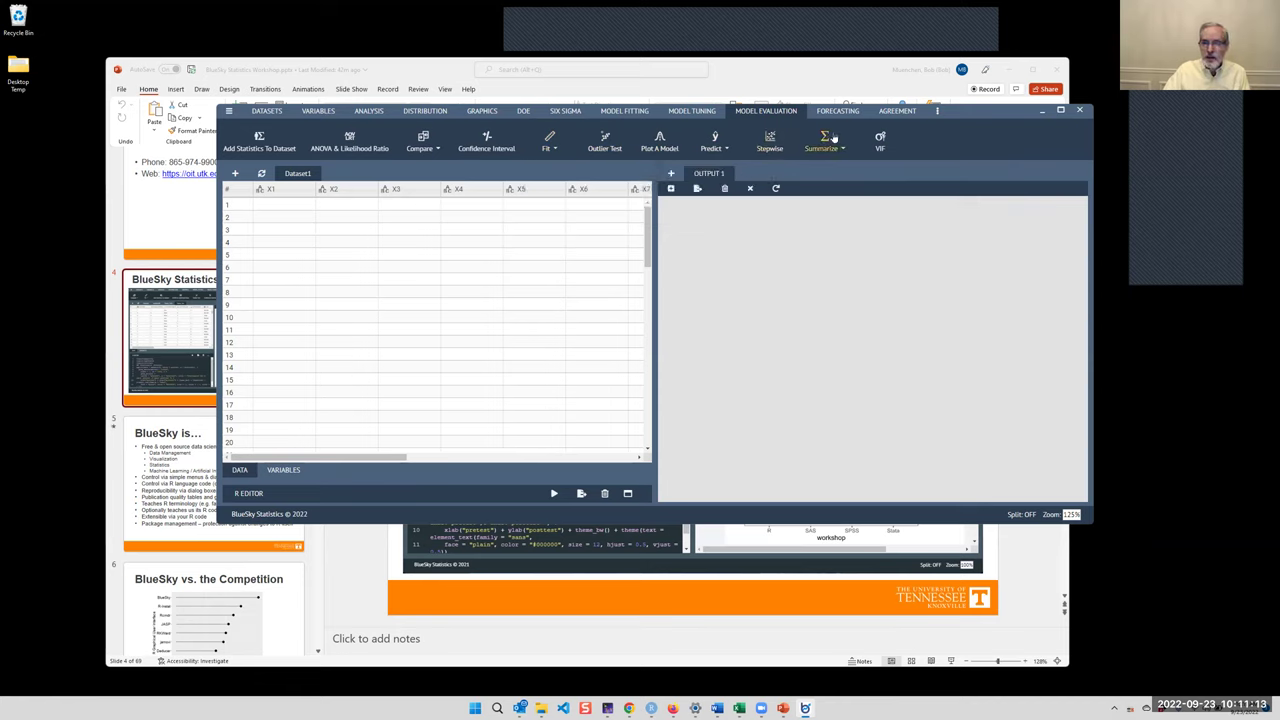
- Review the forecasting commands and the agreement commands for scale reliability and method comparison
left_click(837, 112)
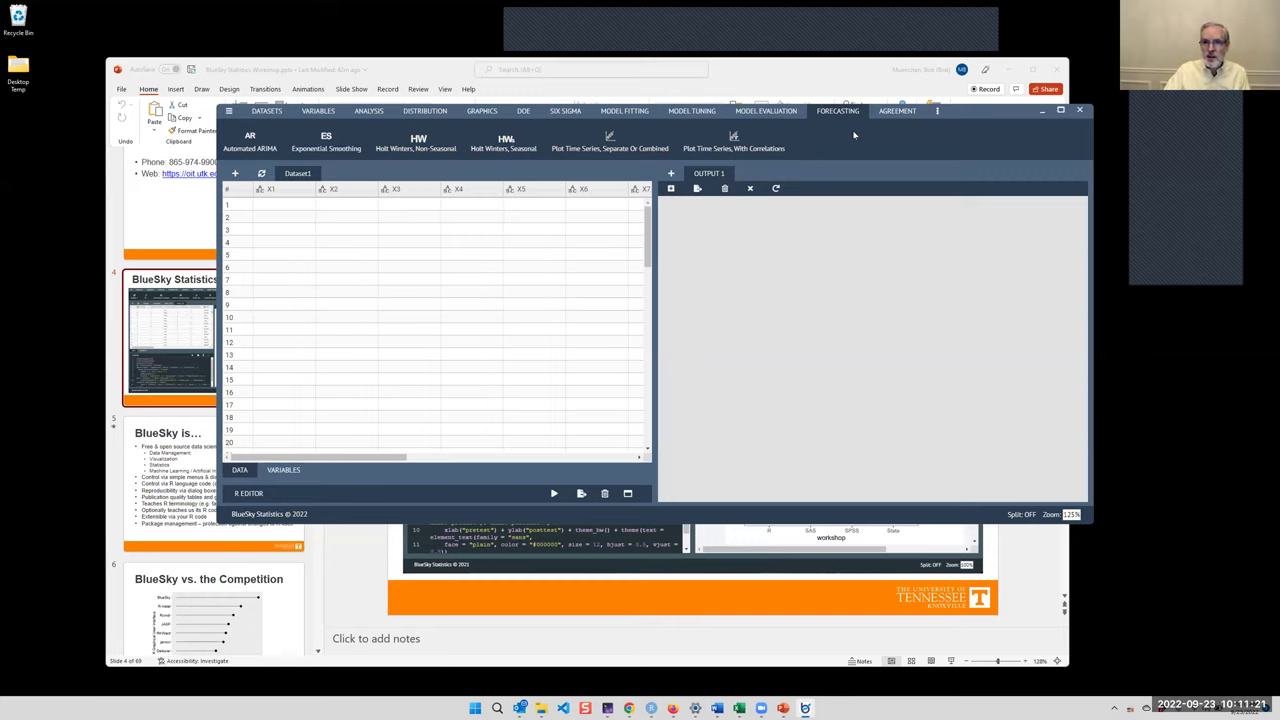
left_click(885, 115)
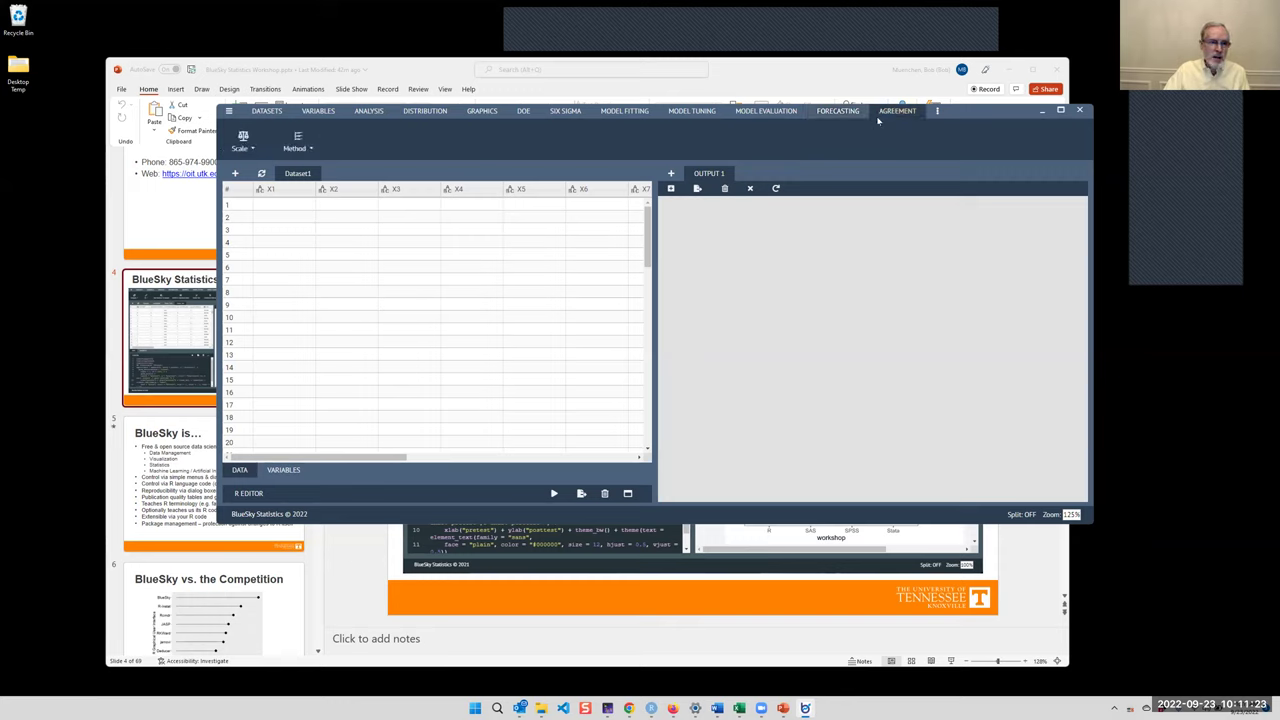
left_click(240, 151)
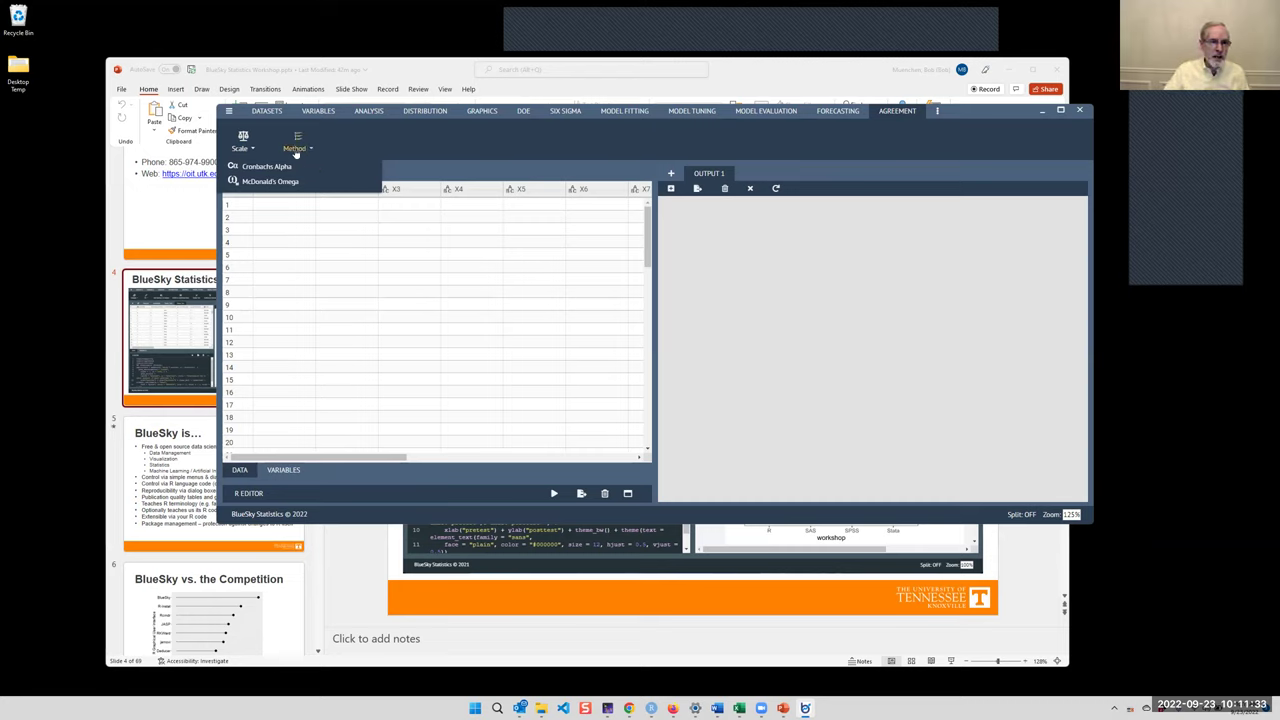
left_click(296, 150)
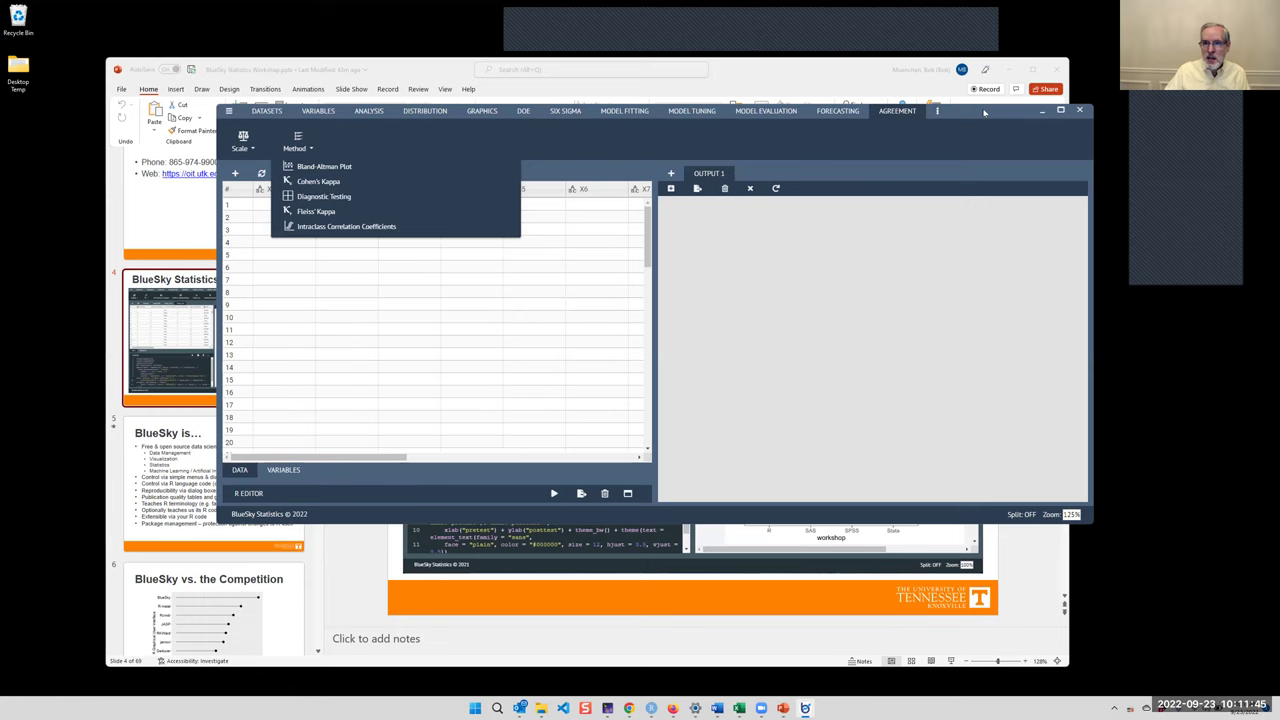
left_click(938, 112)
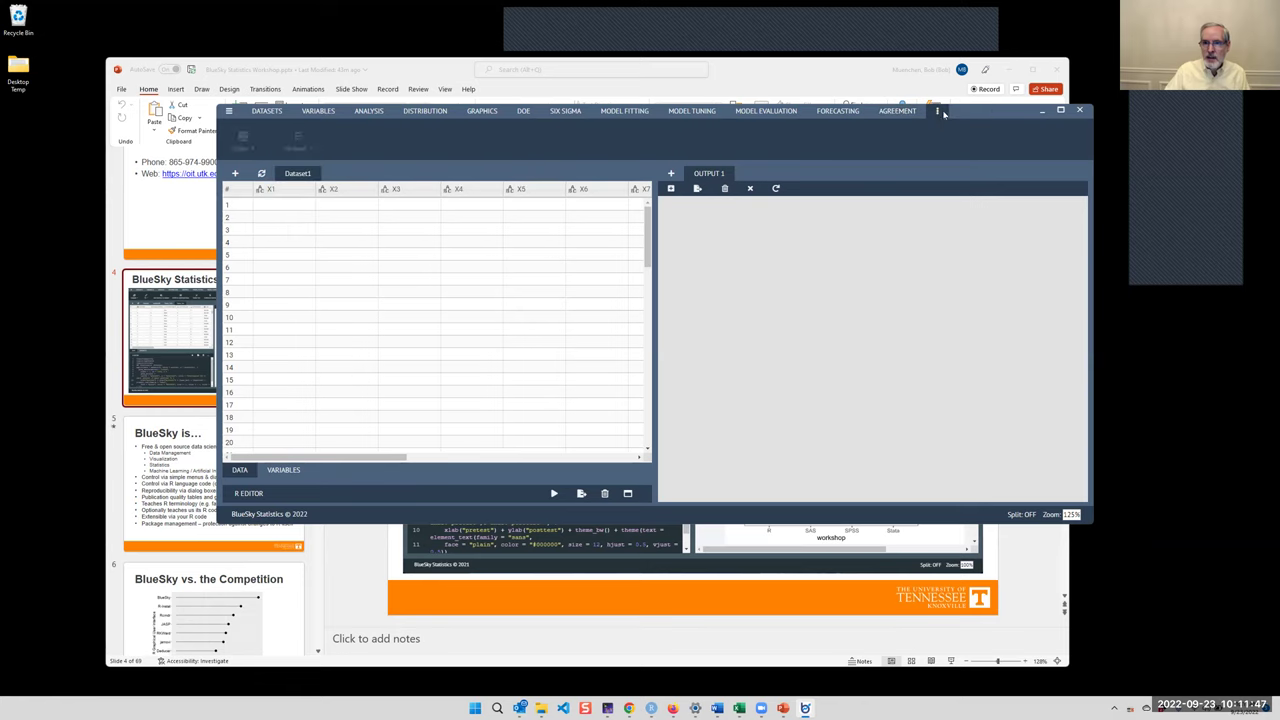
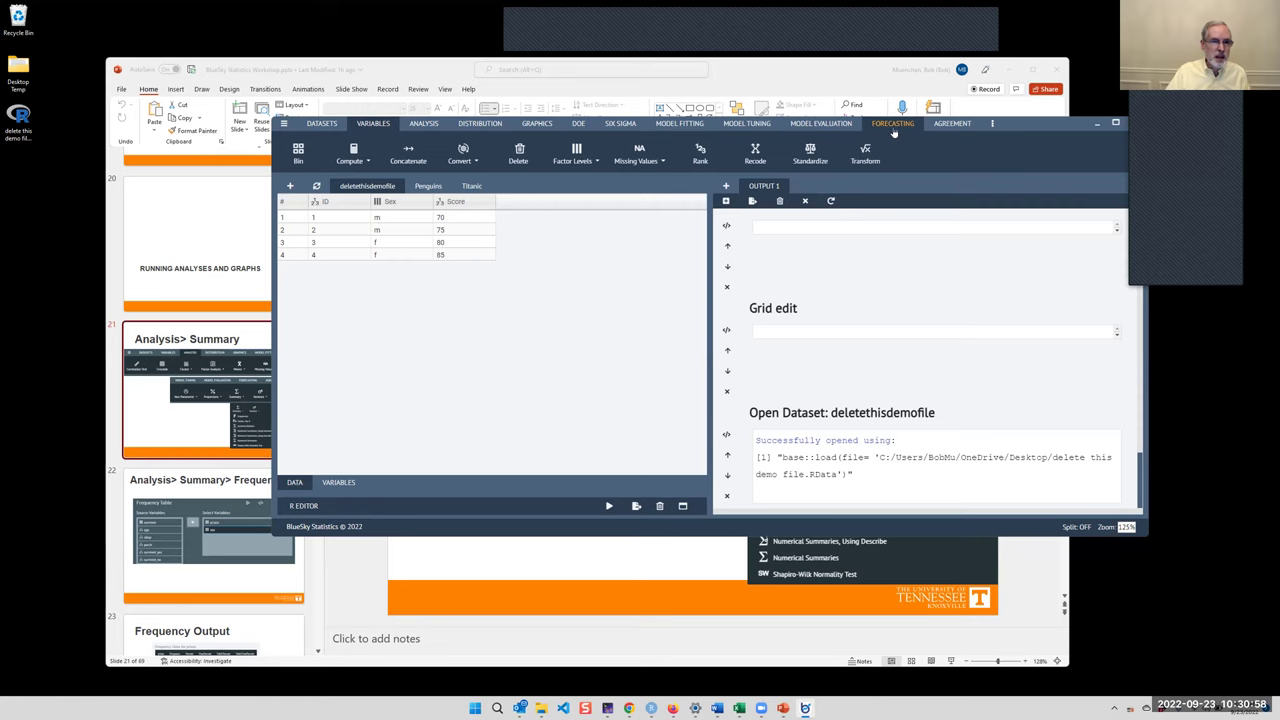
left_click(424, 128)
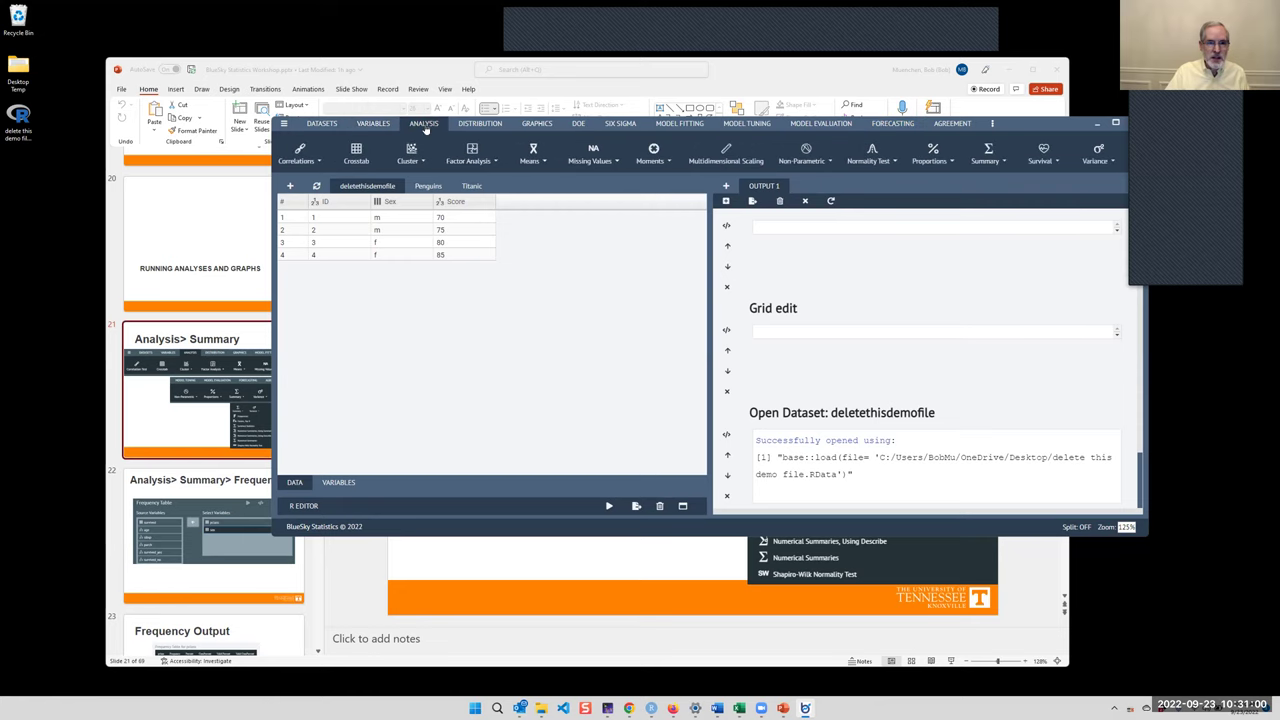
left_click(989, 162)
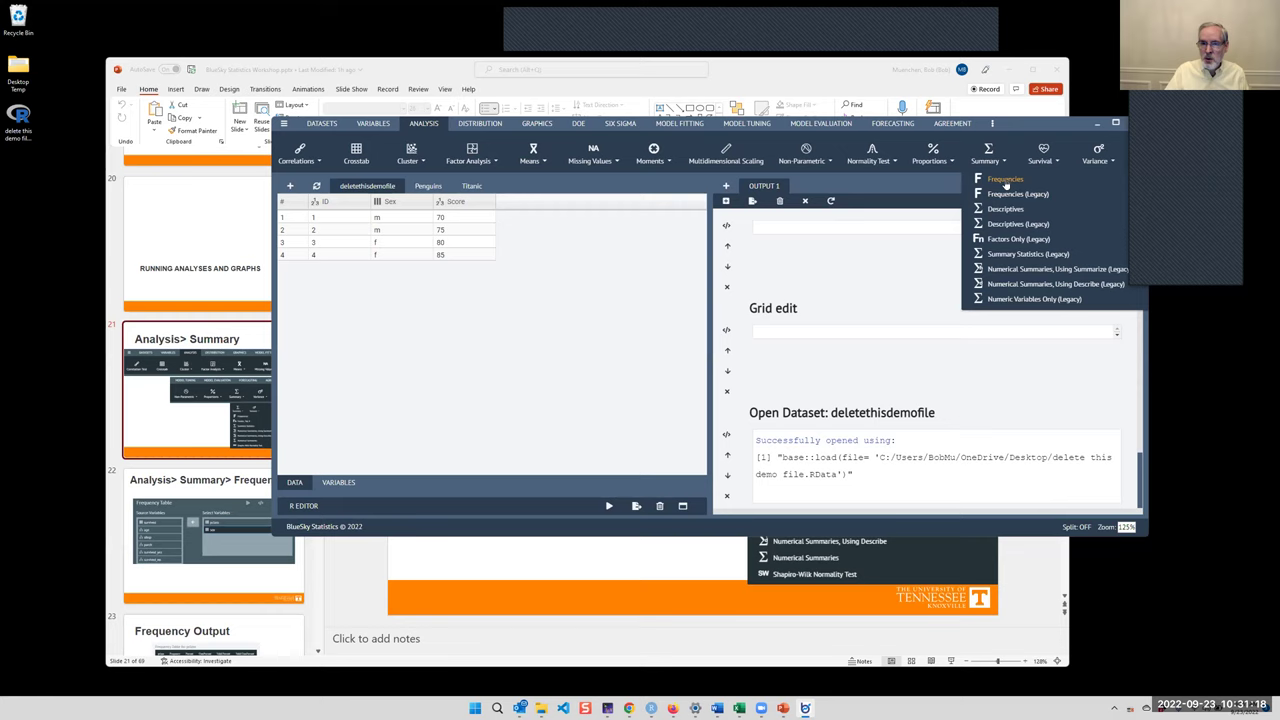
left_click(1006, 181)
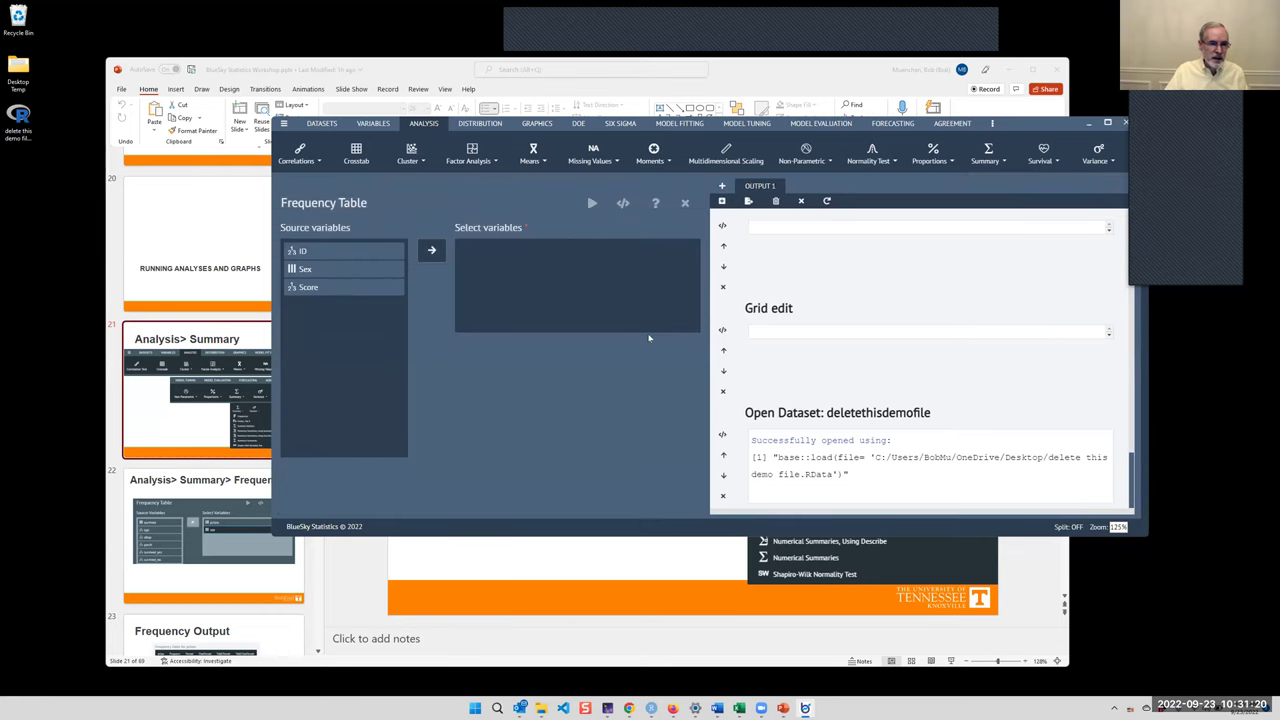
left_click(321, 253)
left_click(321, 253)
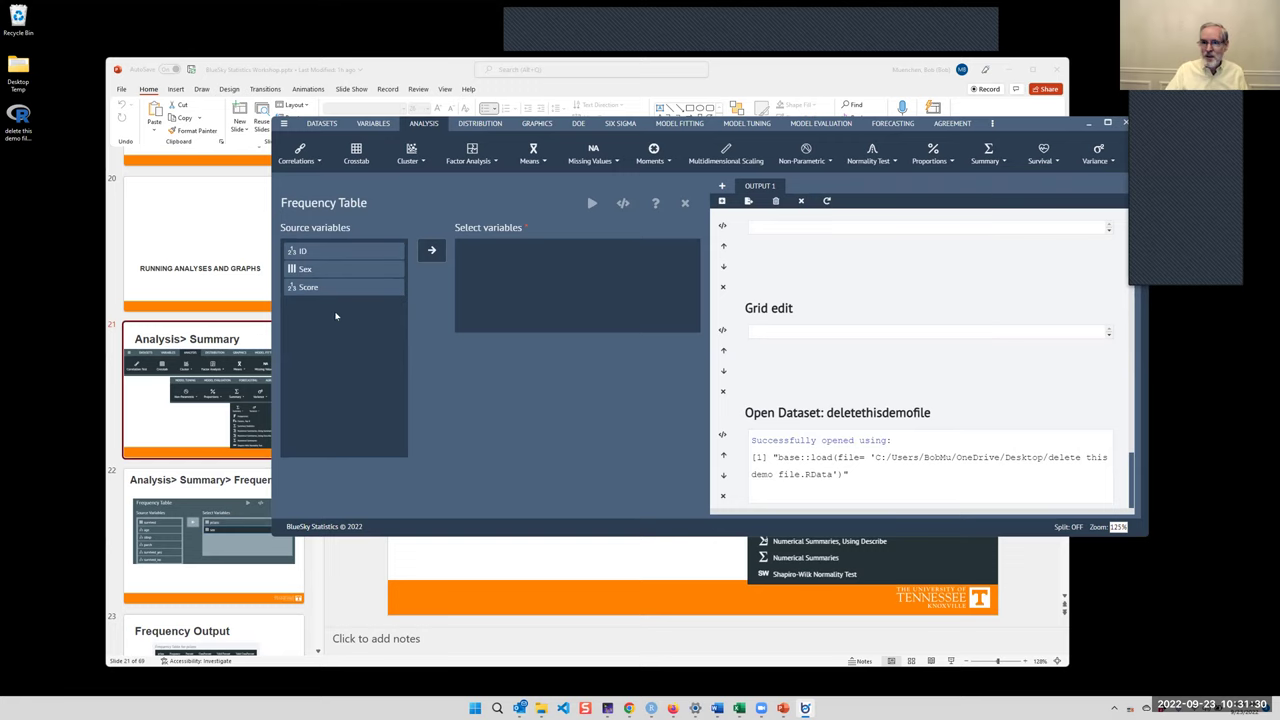
left_click(686, 205)
- Switch to the Titanic dataset and start a Frequencies analysis on it
left_click(472, 186)
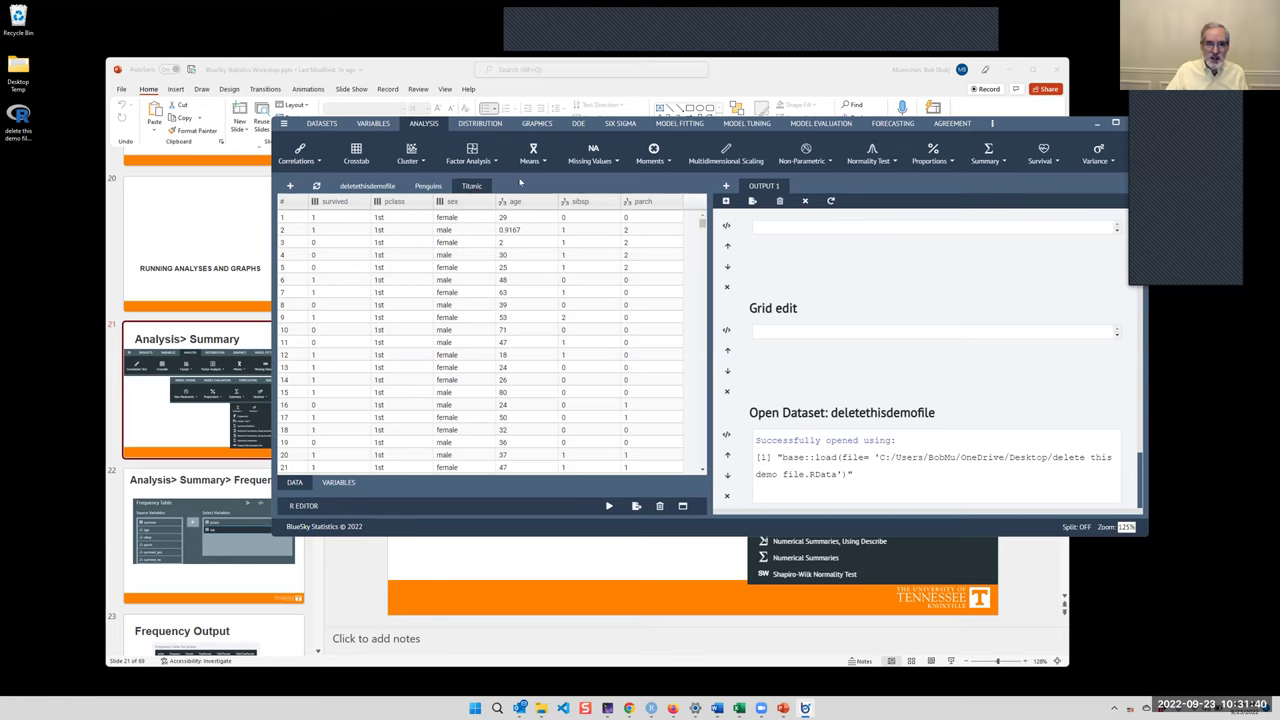
left_click(986, 156)
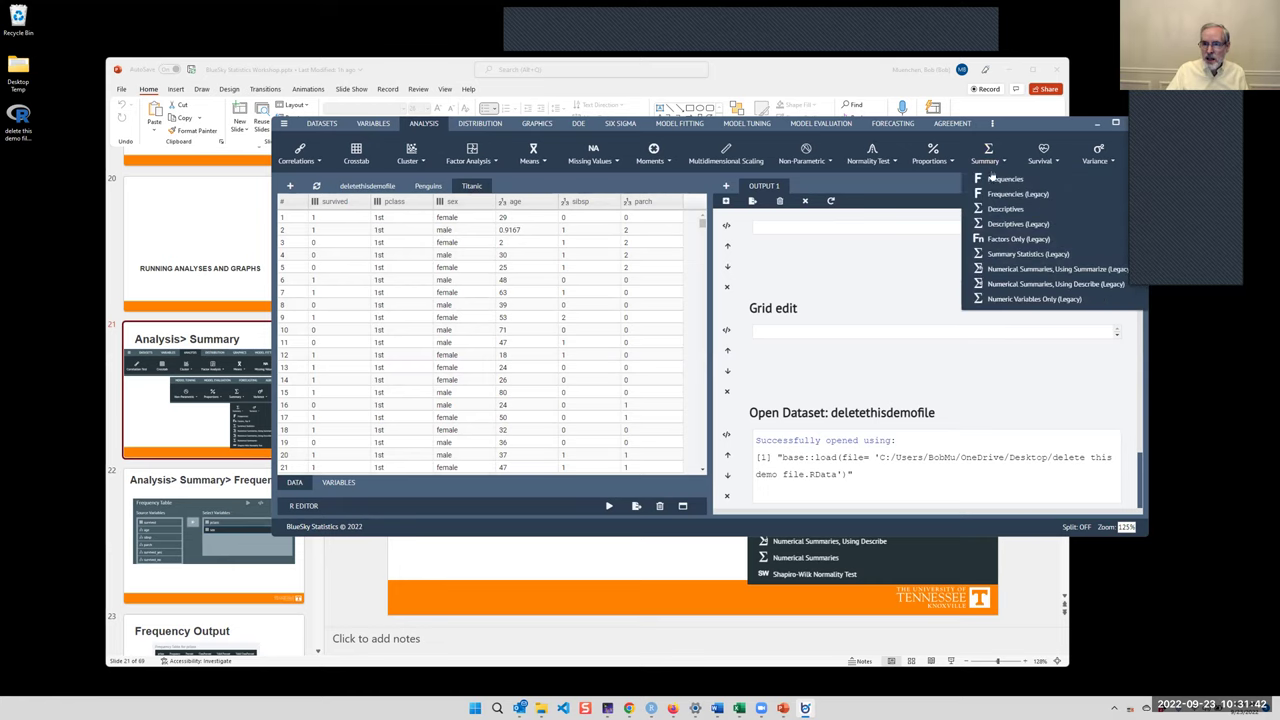
left_click(1003, 179)
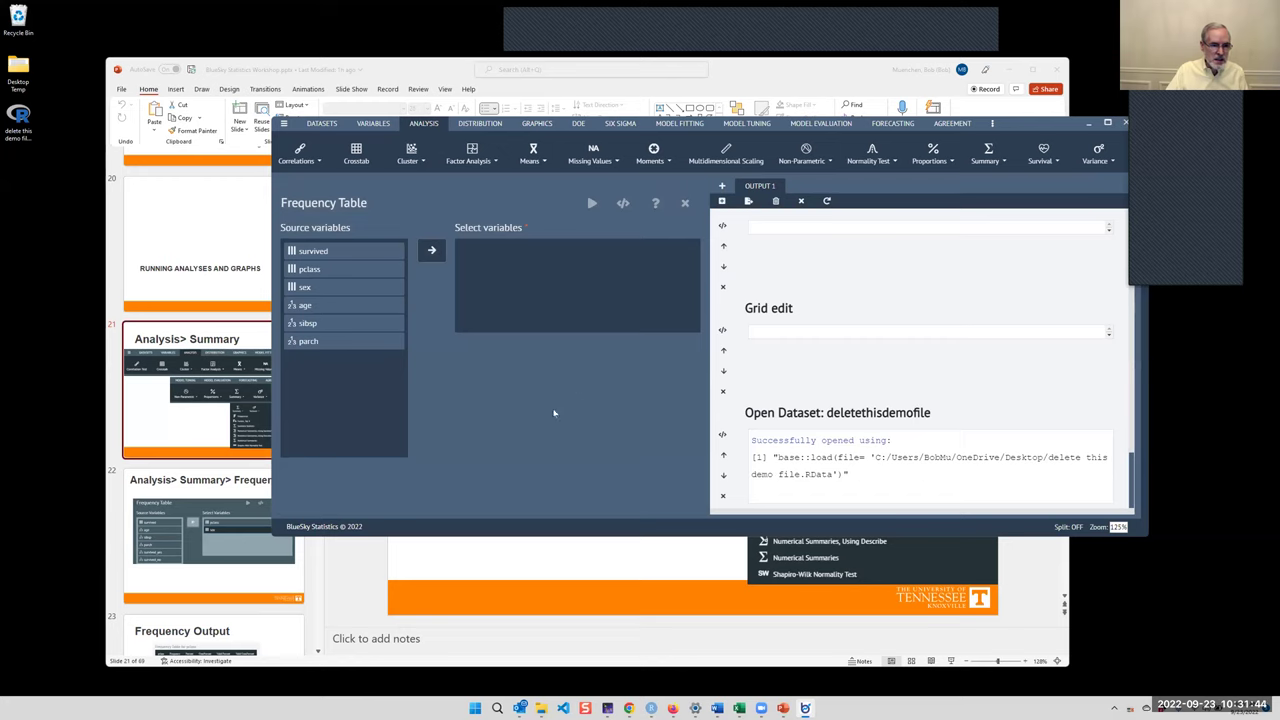
left_click(320, 251)
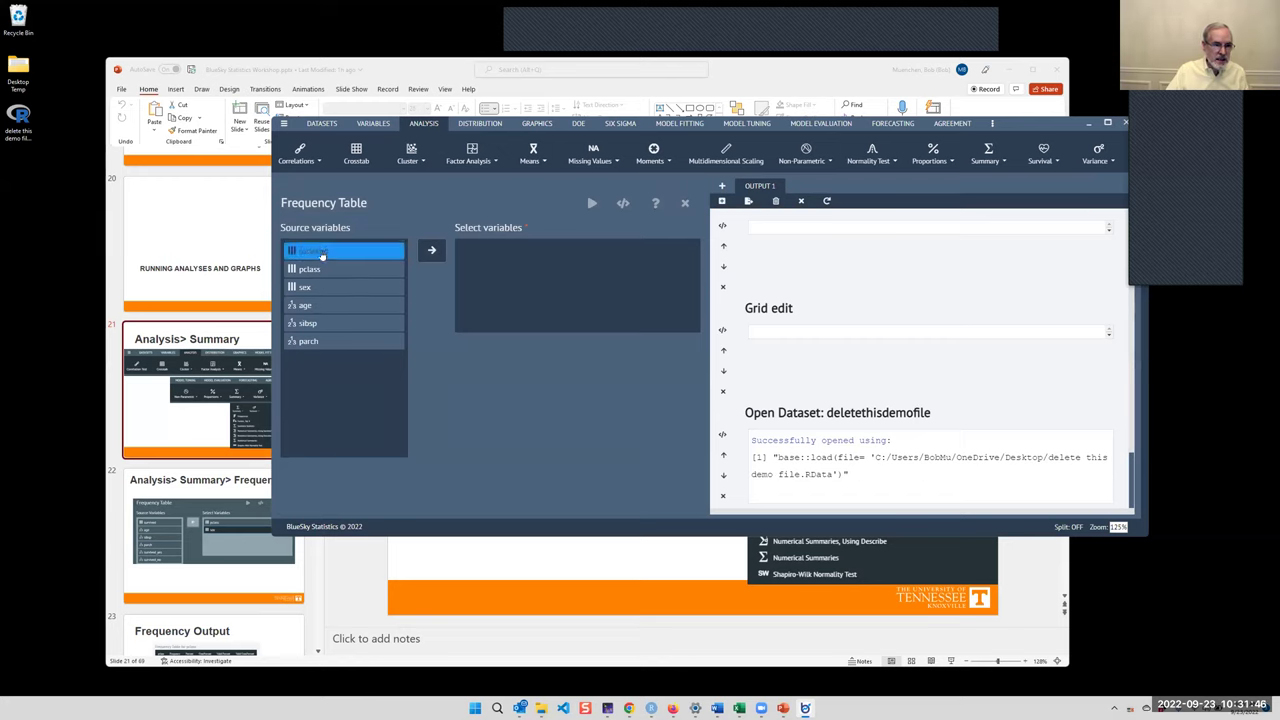
left_click(431, 251)
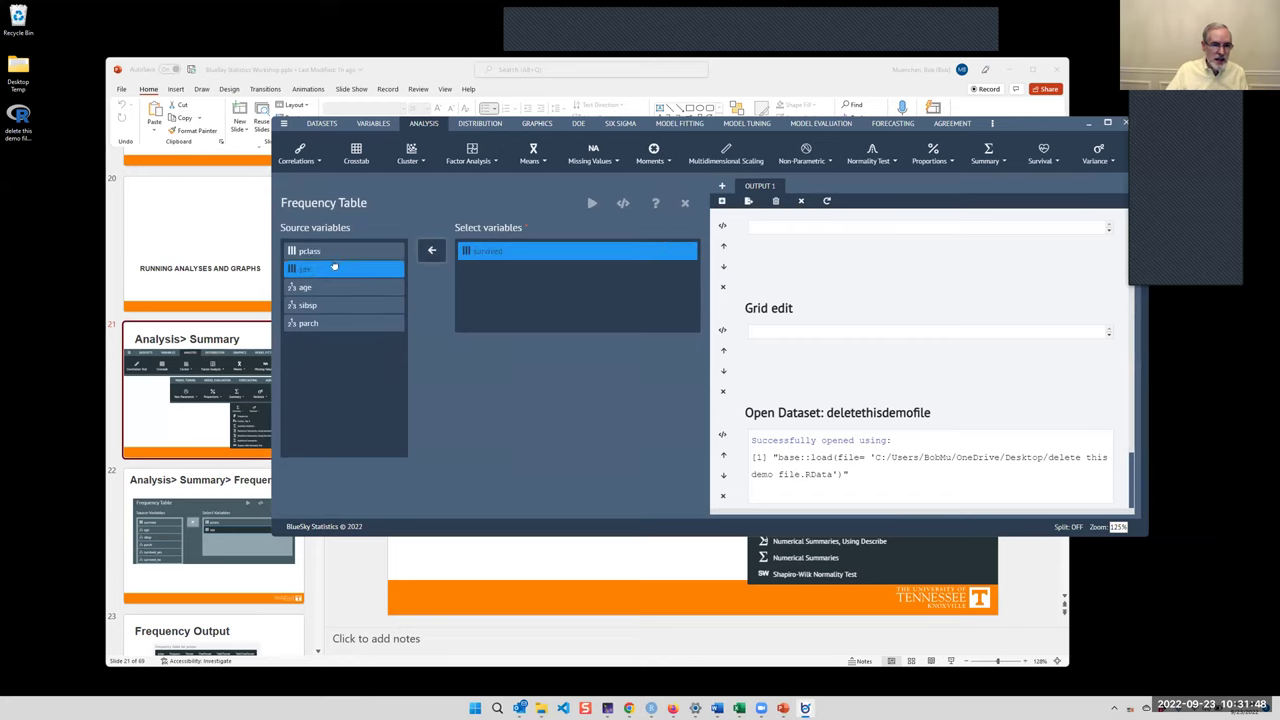
left_click(350, 252)
left_click(425, 256)
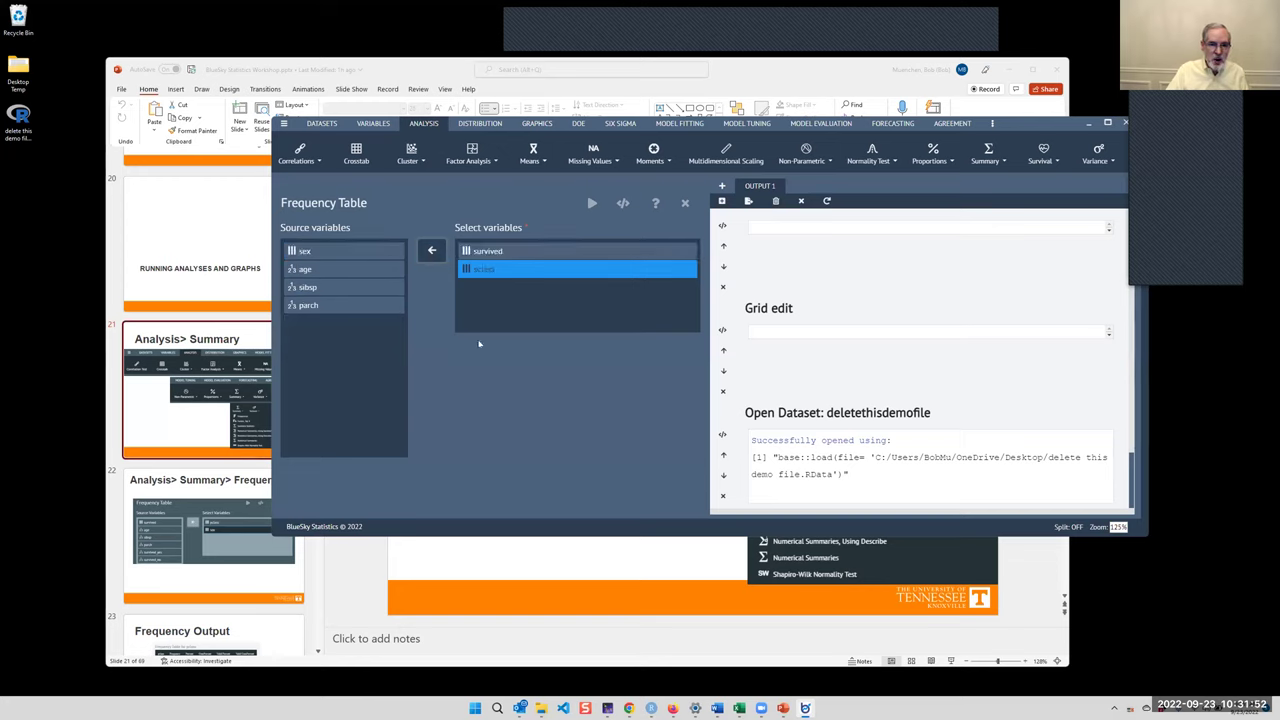
left_click_drag(489, 273, 346, 390)
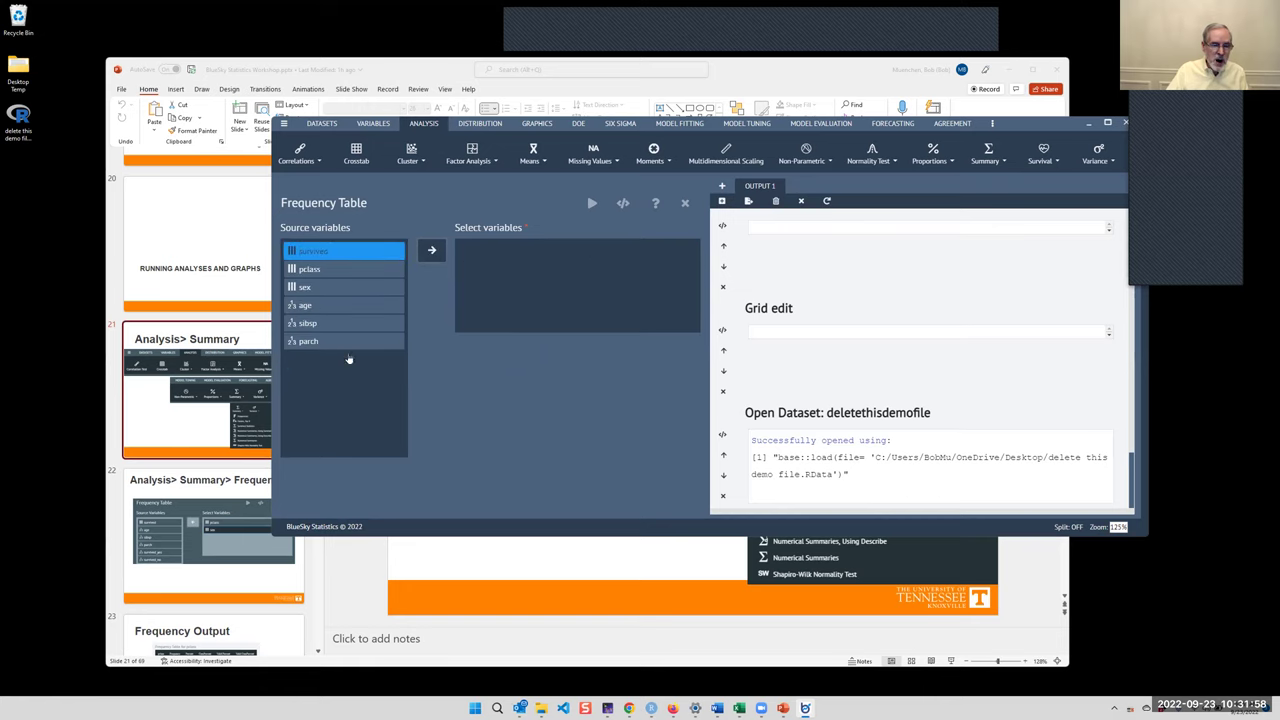
- Select survived and pclass together as the frequency table's variables and run the analysis
left_click(320, 269, "ctrl")
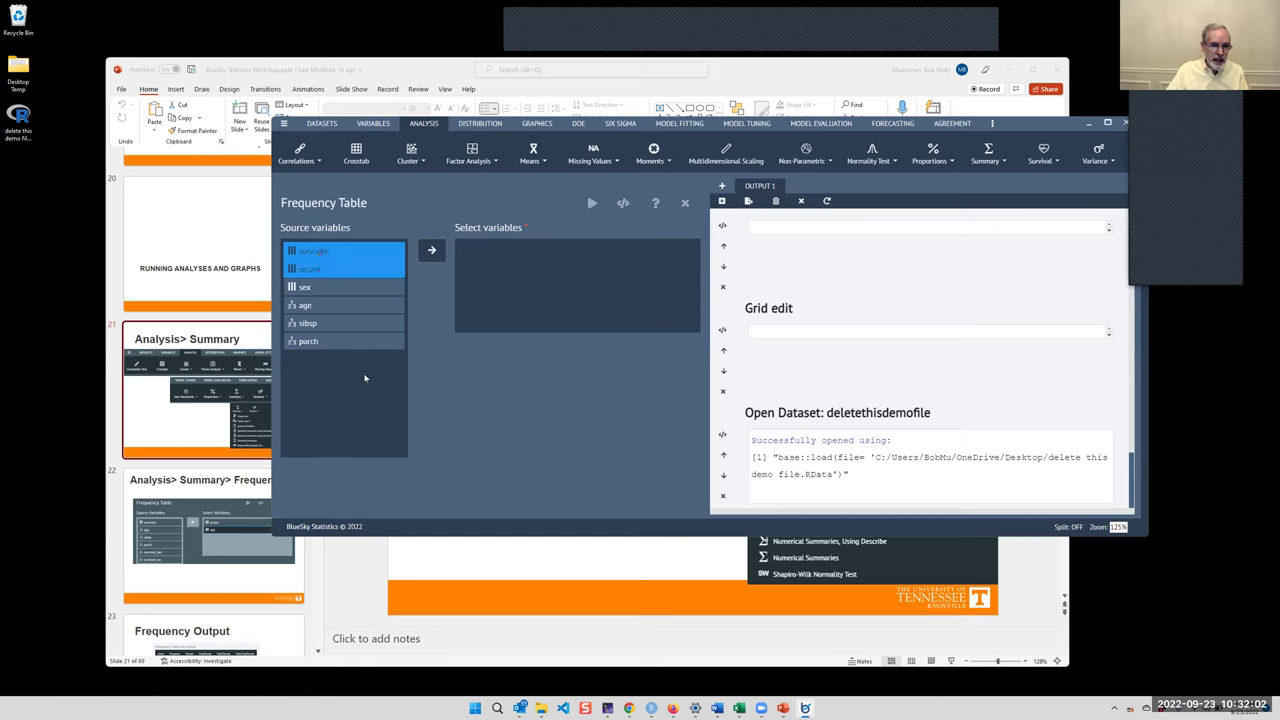
left_click(431, 250)
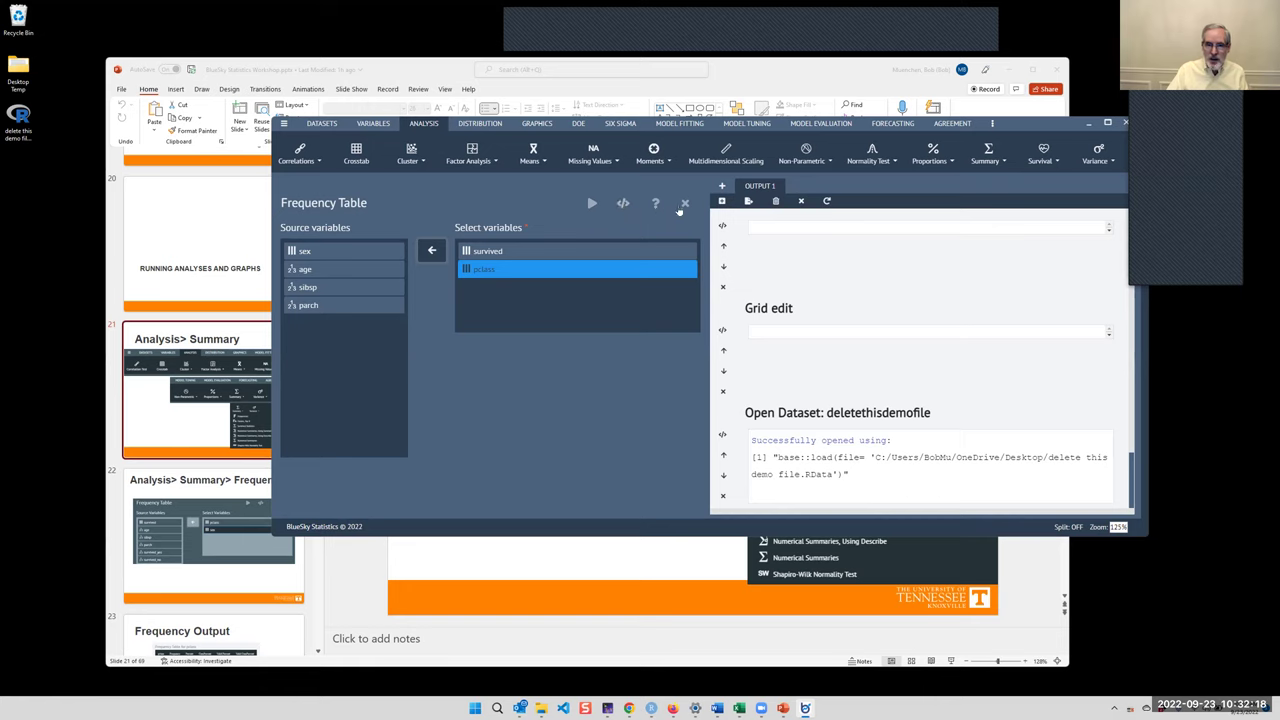
left_click(591, 203)
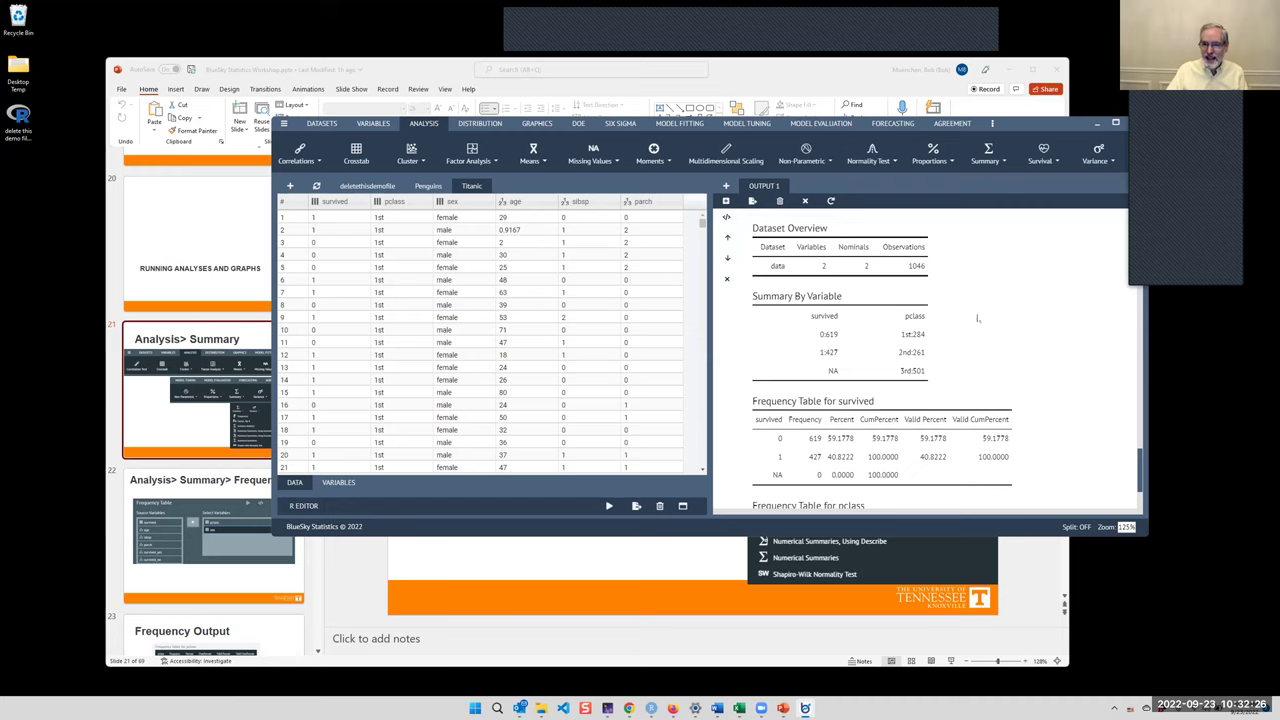
- Set the output table theme to Default in the application settings and save the settings
left_click(993, 125)
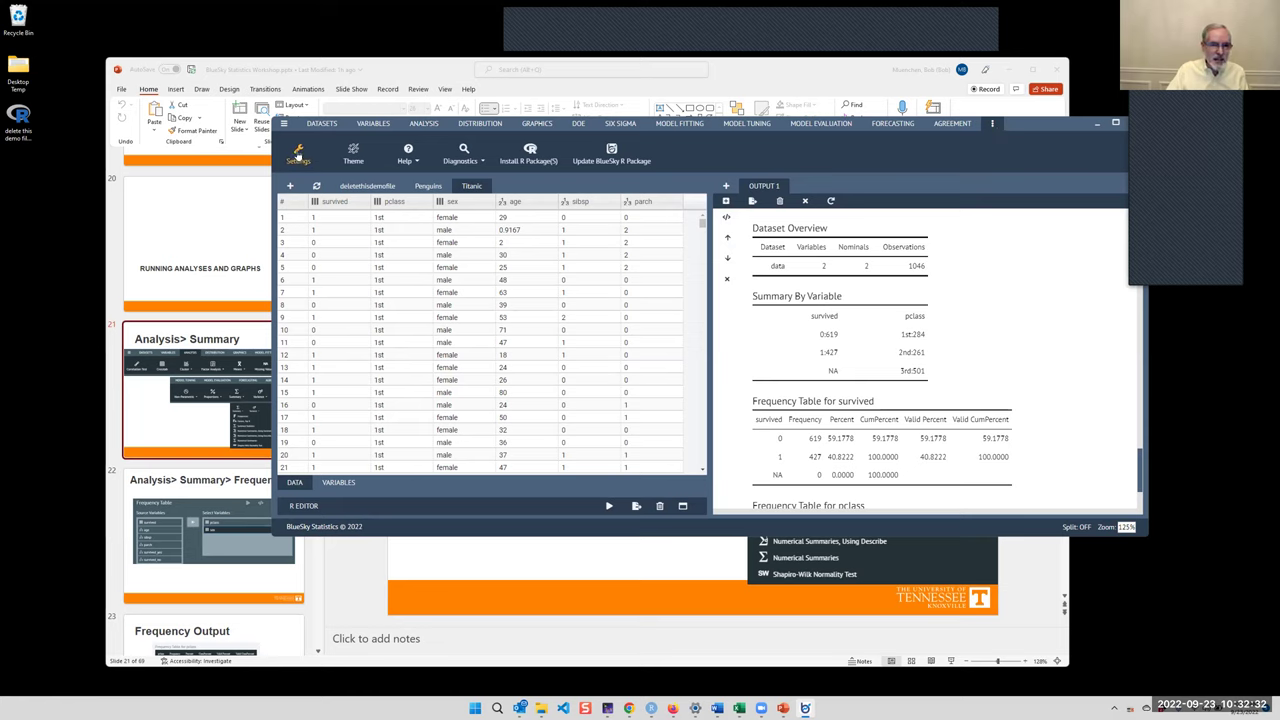
left_click(298, 152)
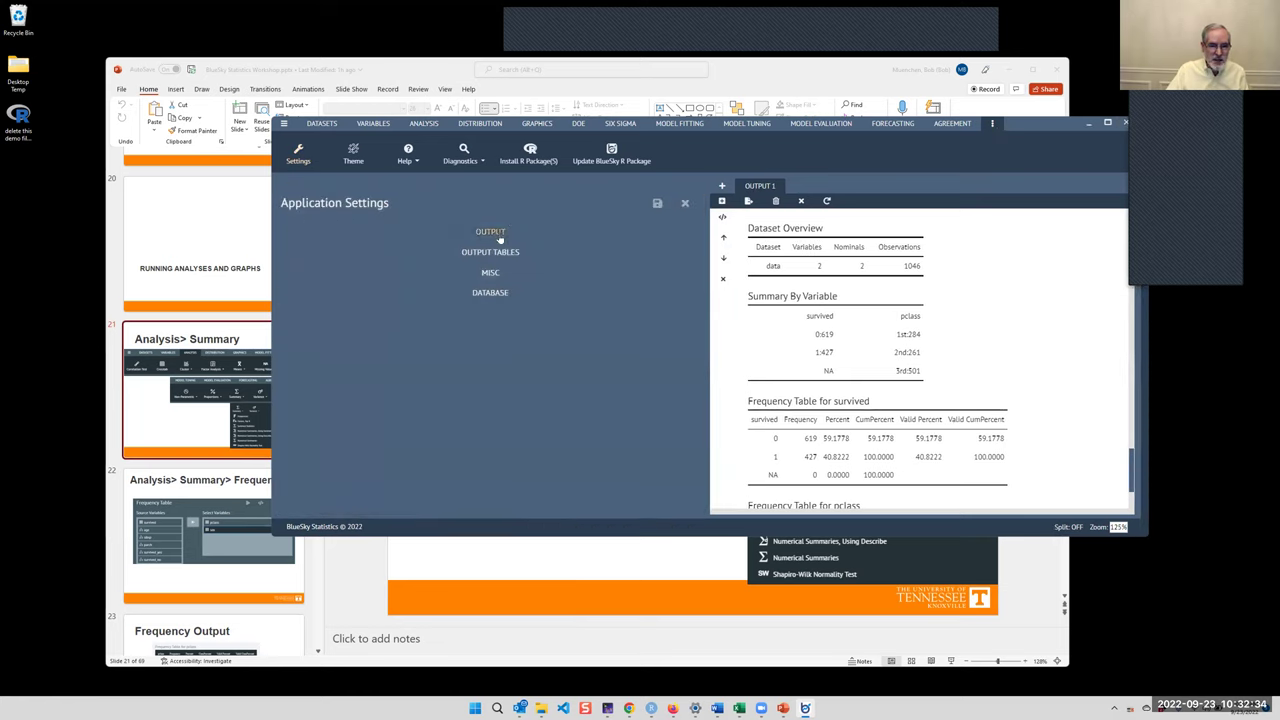
left_click(490, 232)
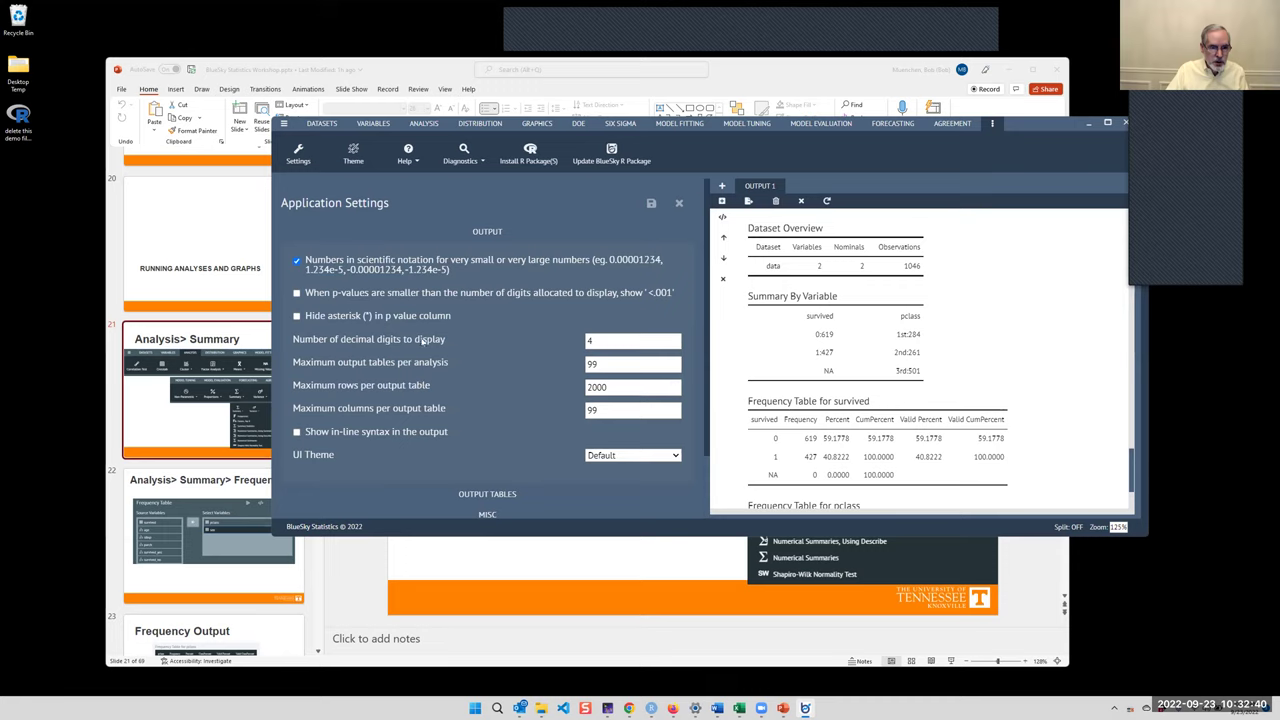
left_click(488, 232)
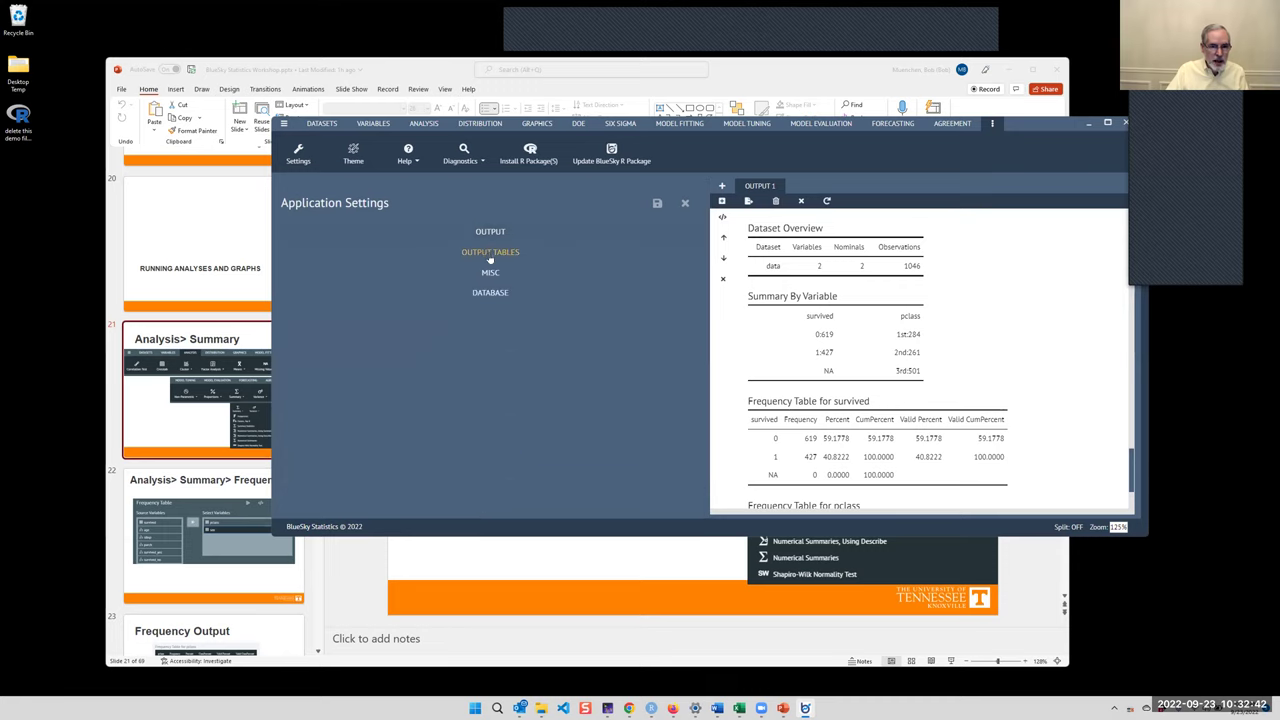
left_click(490, 256)
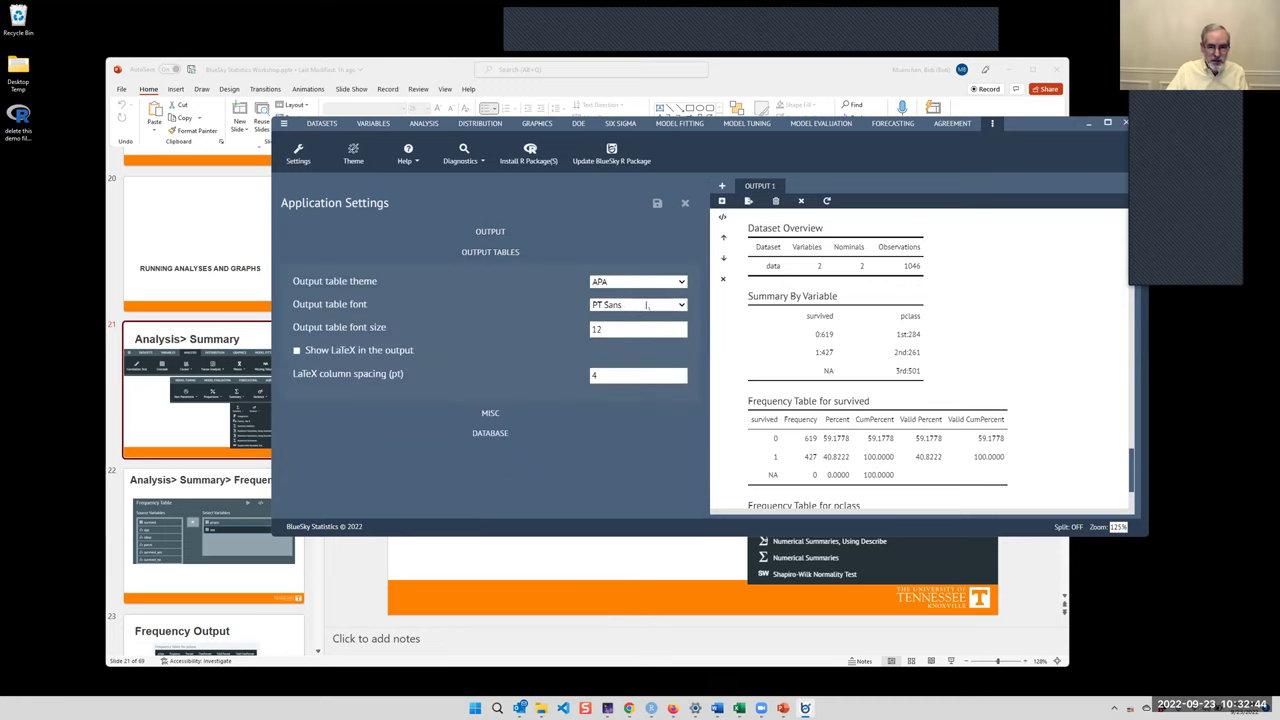
left_click(670, 285)
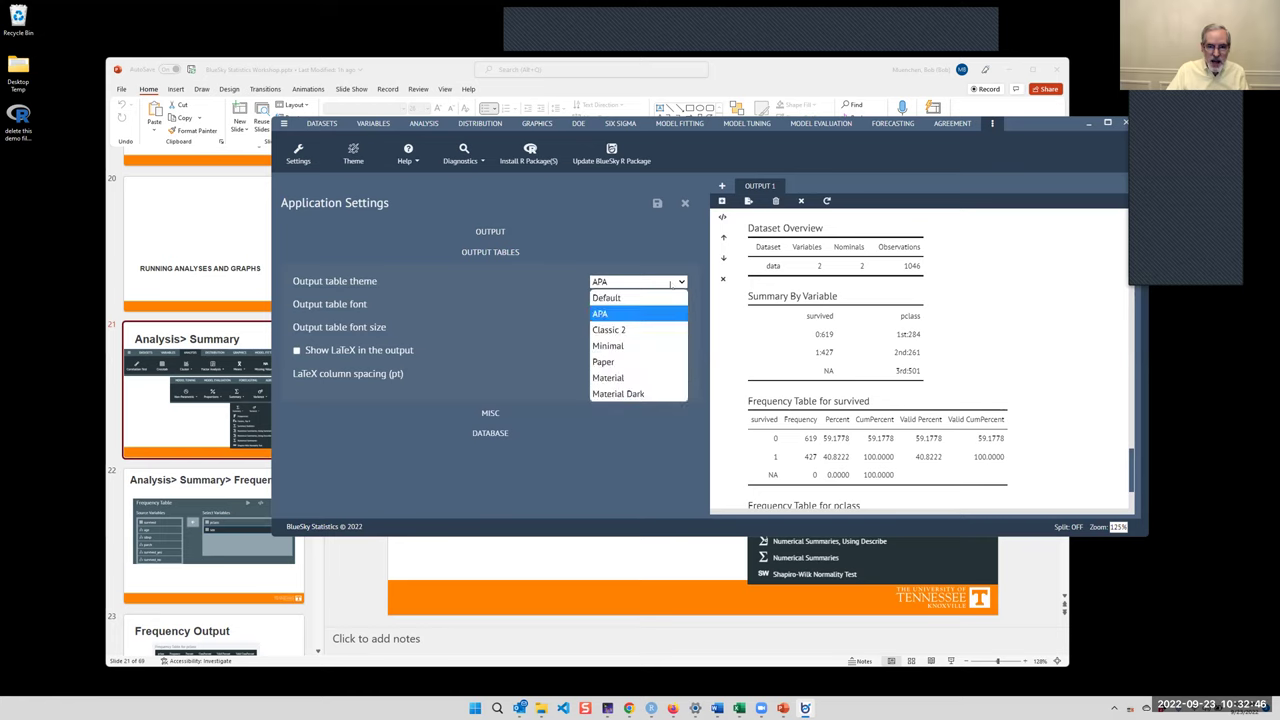
left_click(656, 298)
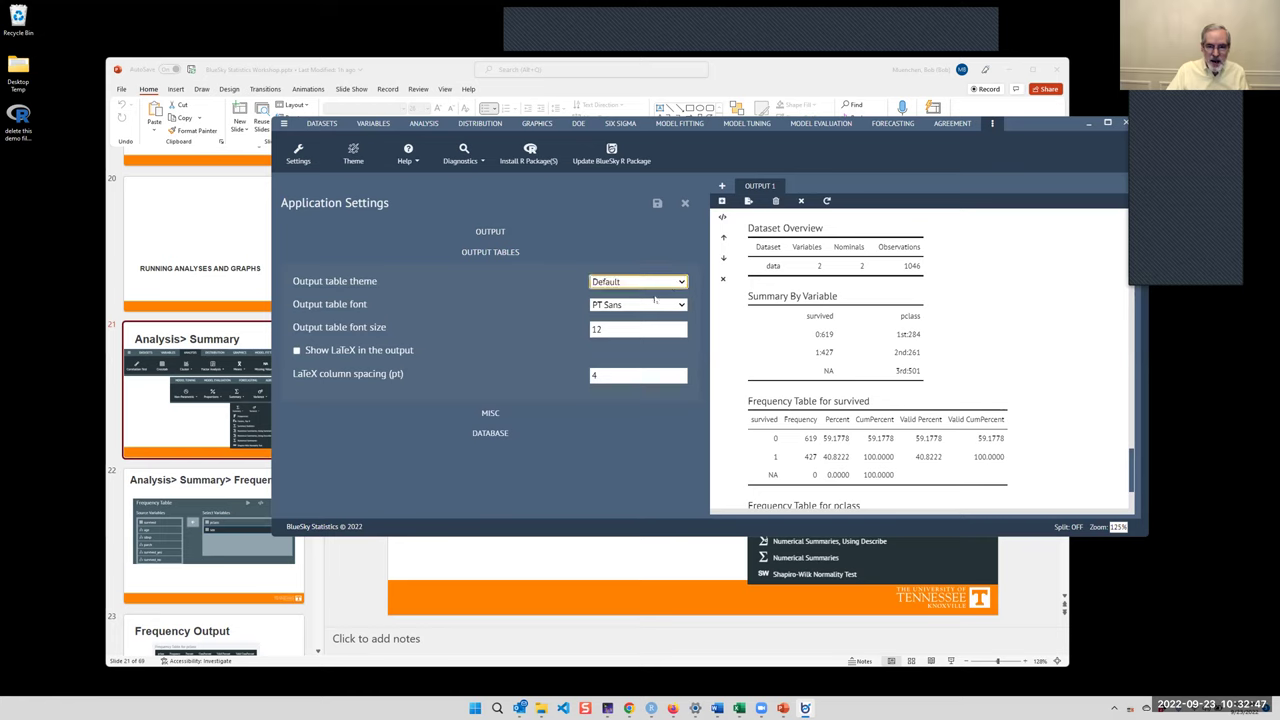
left_click(657, 205)
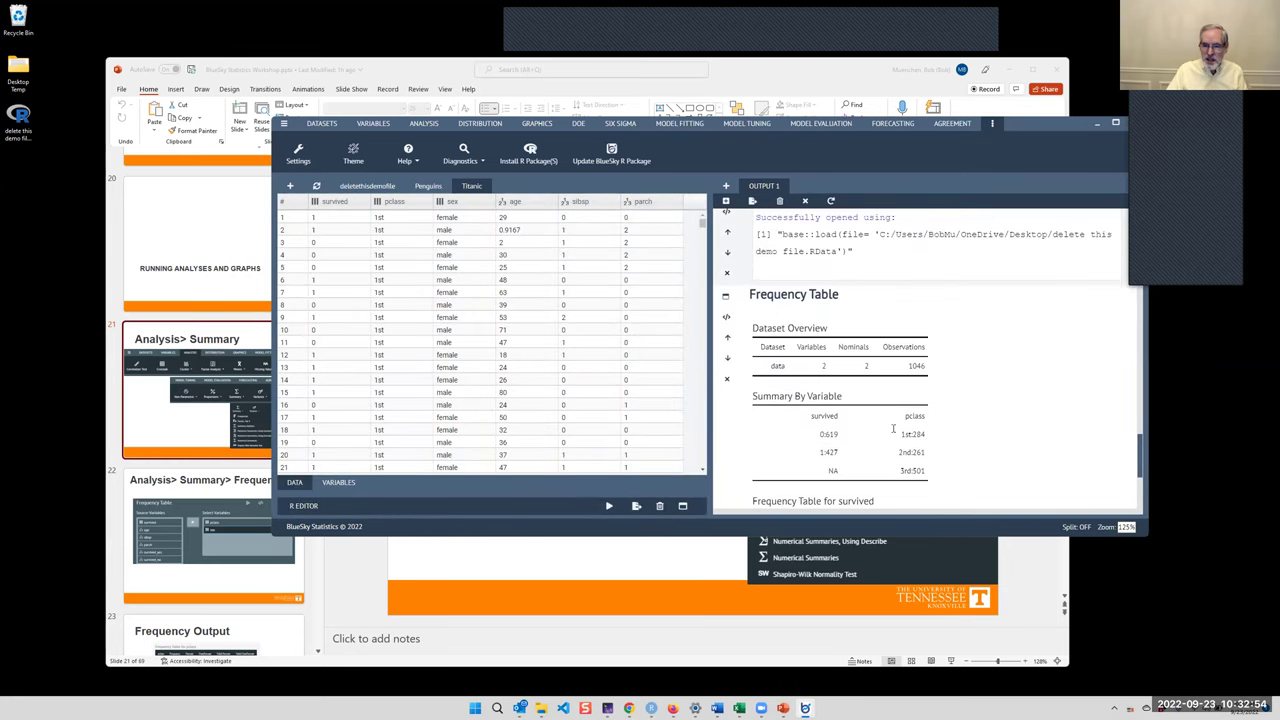
- Reopen the Frequency Table dialog from the existing output and rerun it for survived and pclass
left_click(726, 298)
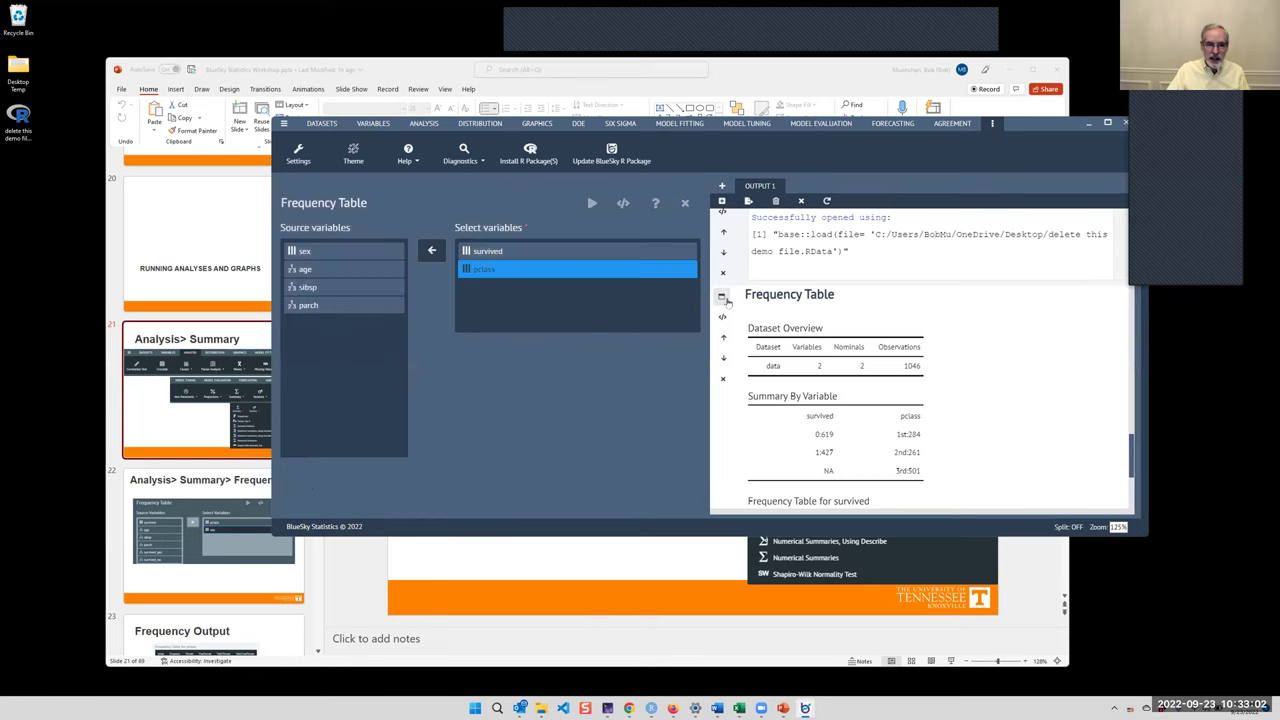
left_click(591, 204)
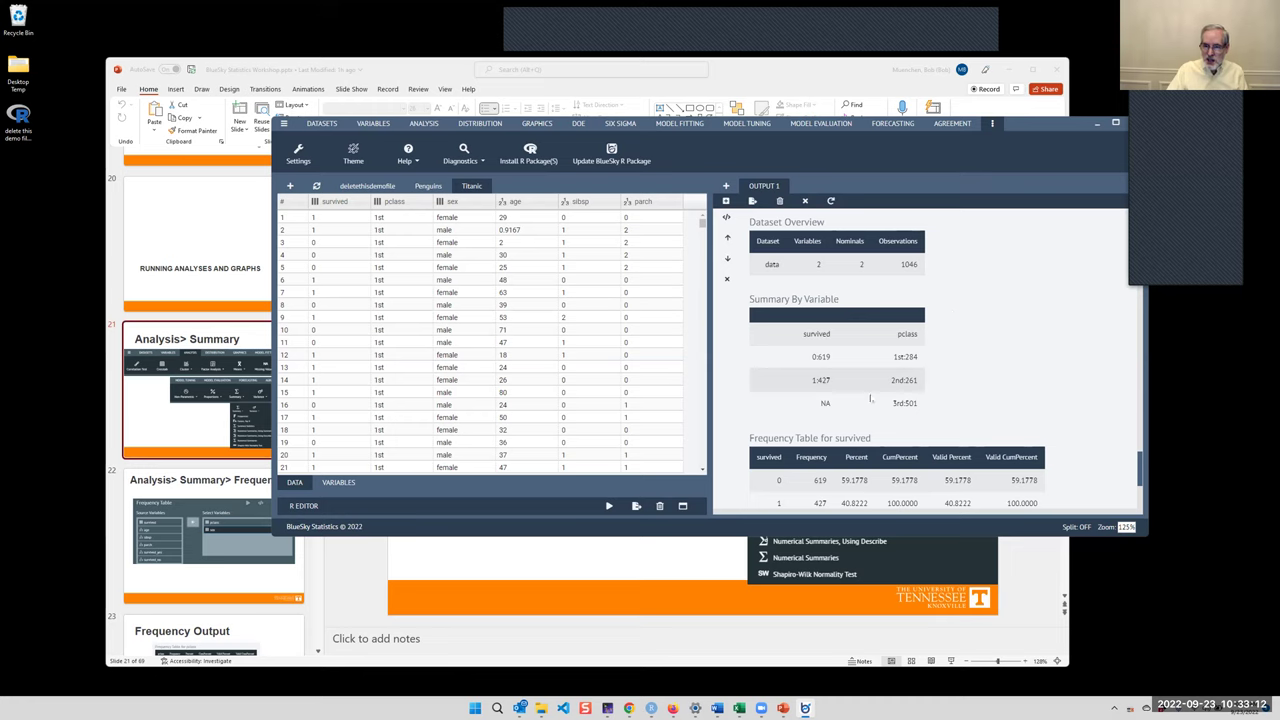
scroll(1037, 318, "down", 4)
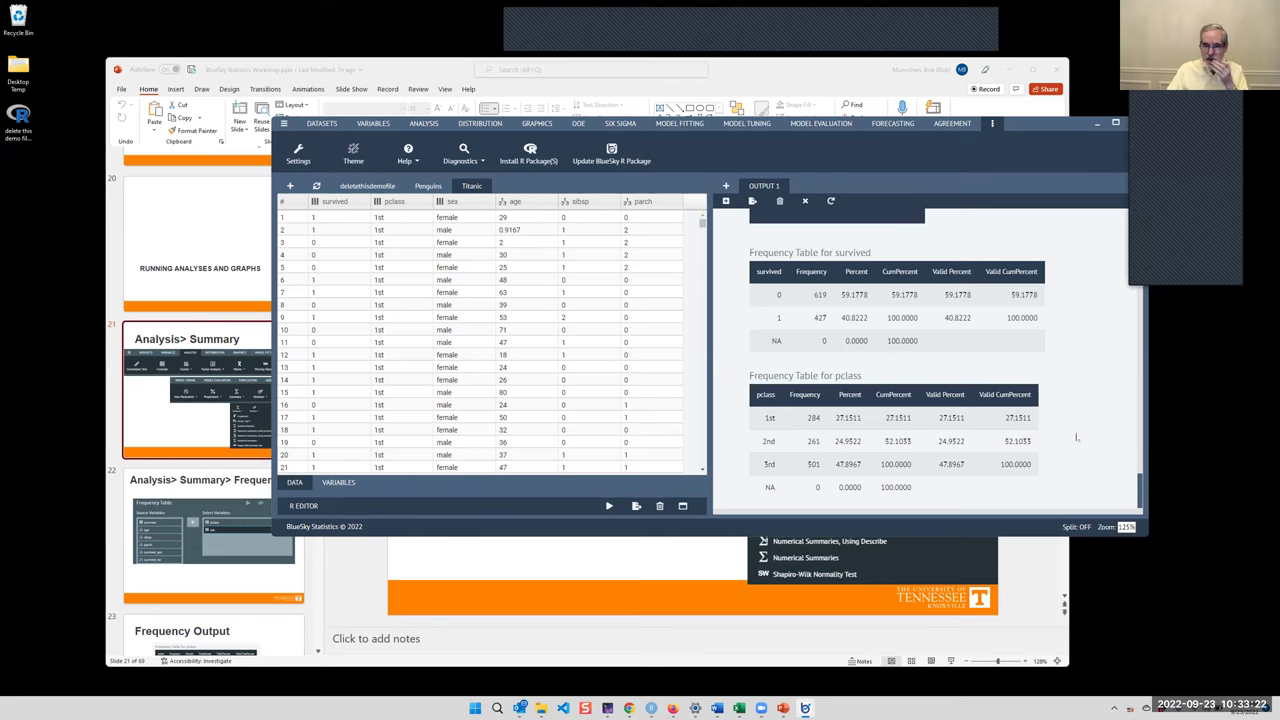
- Rerun the Default-themed frequency table from its own output entry with the same two variables
scroll(1068, 403, "up", 3)
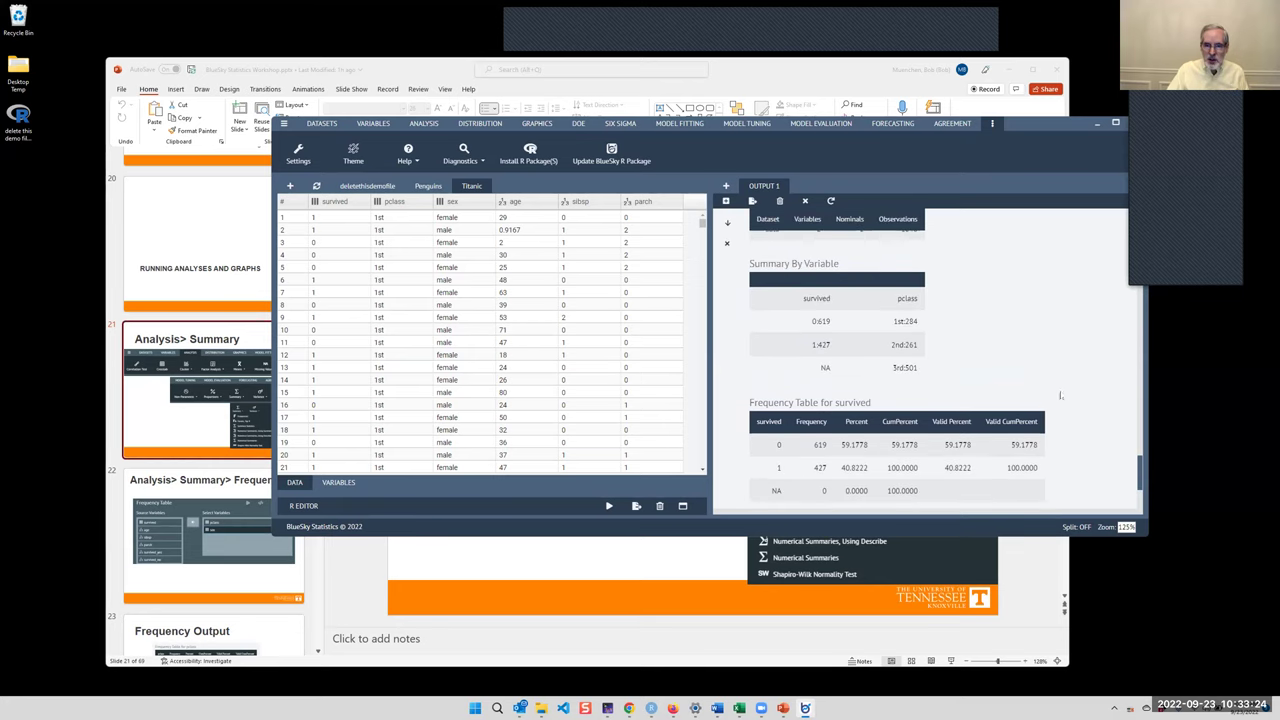
scroll(744, 269, "up", 3)
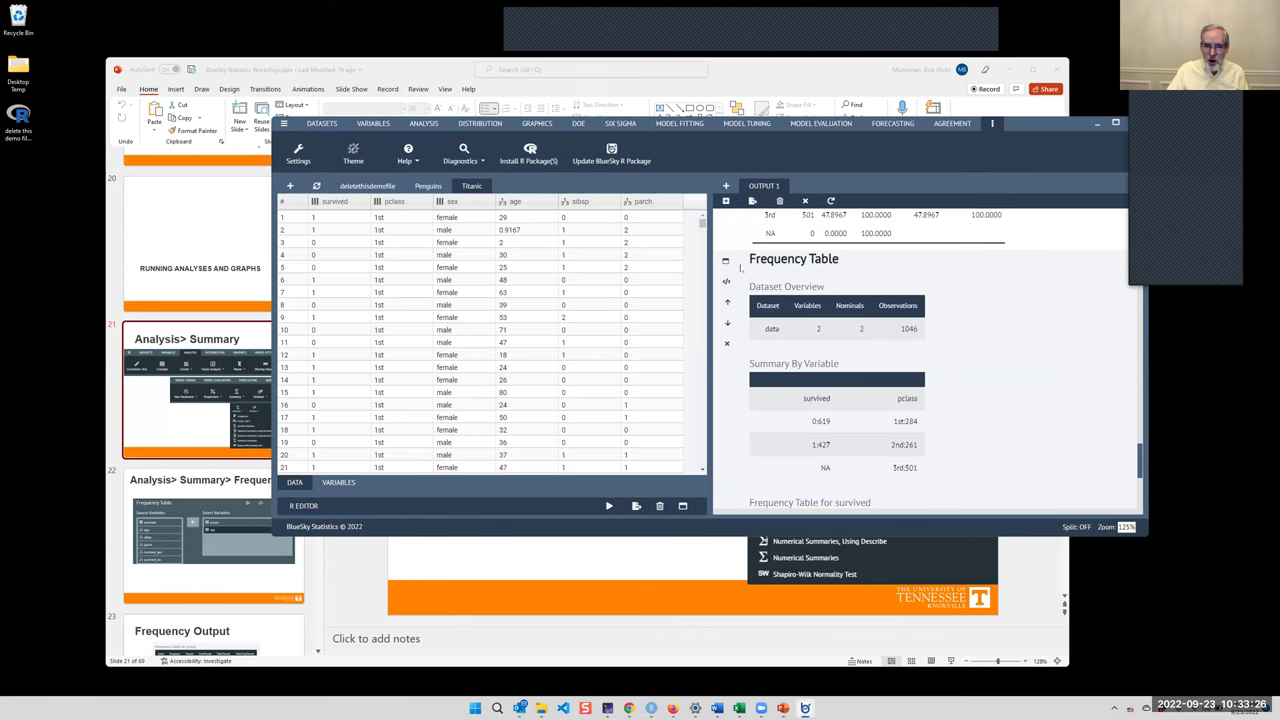
left_click(726, 262)
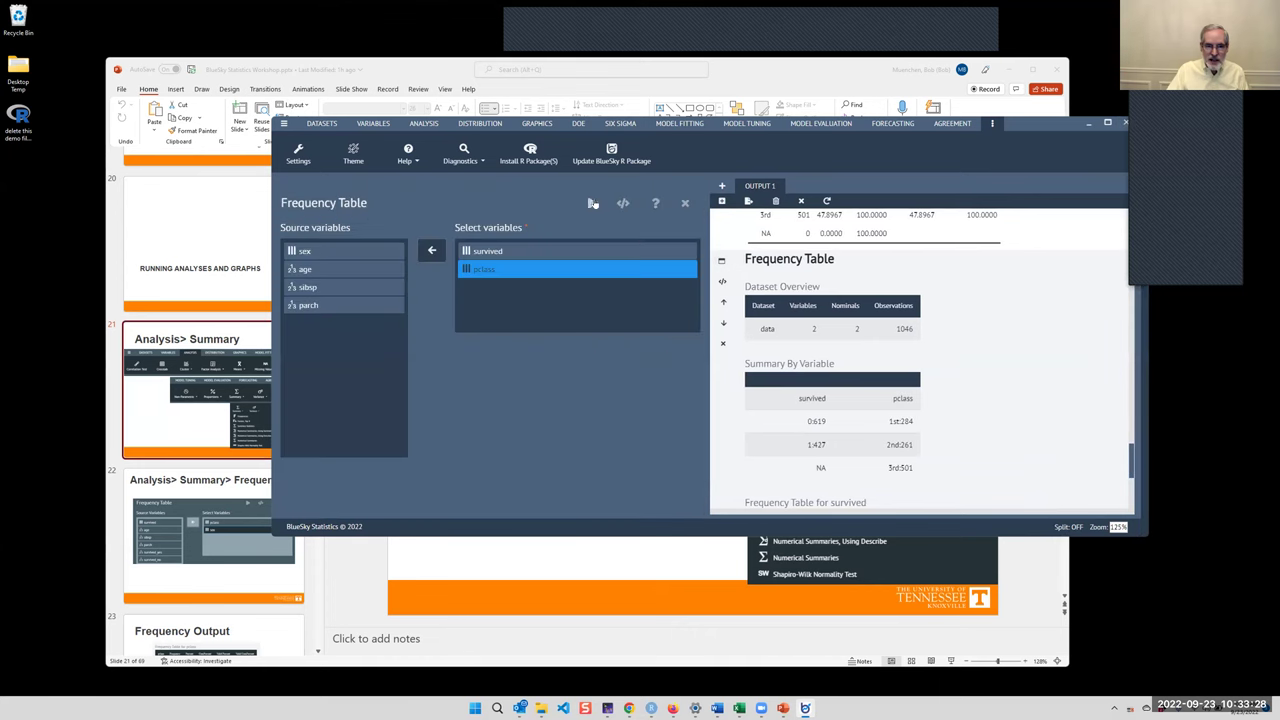
left_click(591, 206)
- Compare the APA and Default themed frequency outputs, examining the summary by variable and the percent columns for survived and pclass
scroll(1043, 350, "up", 5)
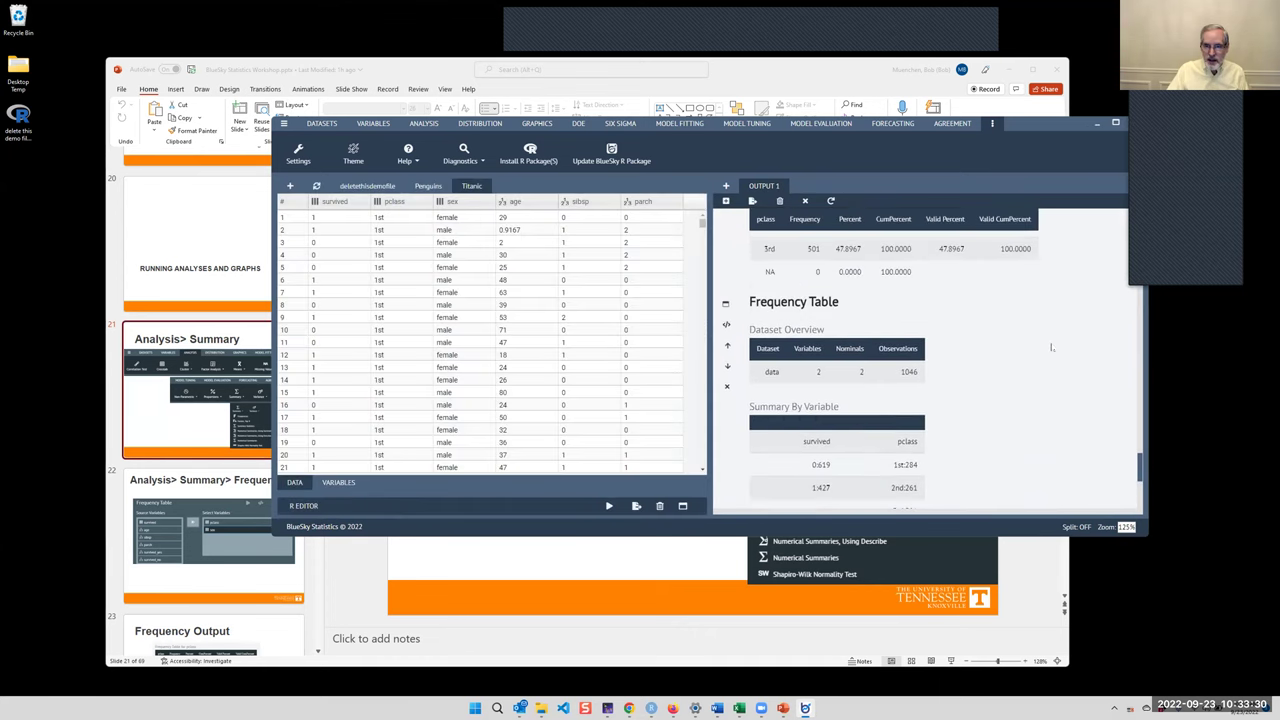
scroll(1045, 350, "down", 5)
scroll(1050, 348, "up", 2)
scroll(1050, 348, "up", 1)
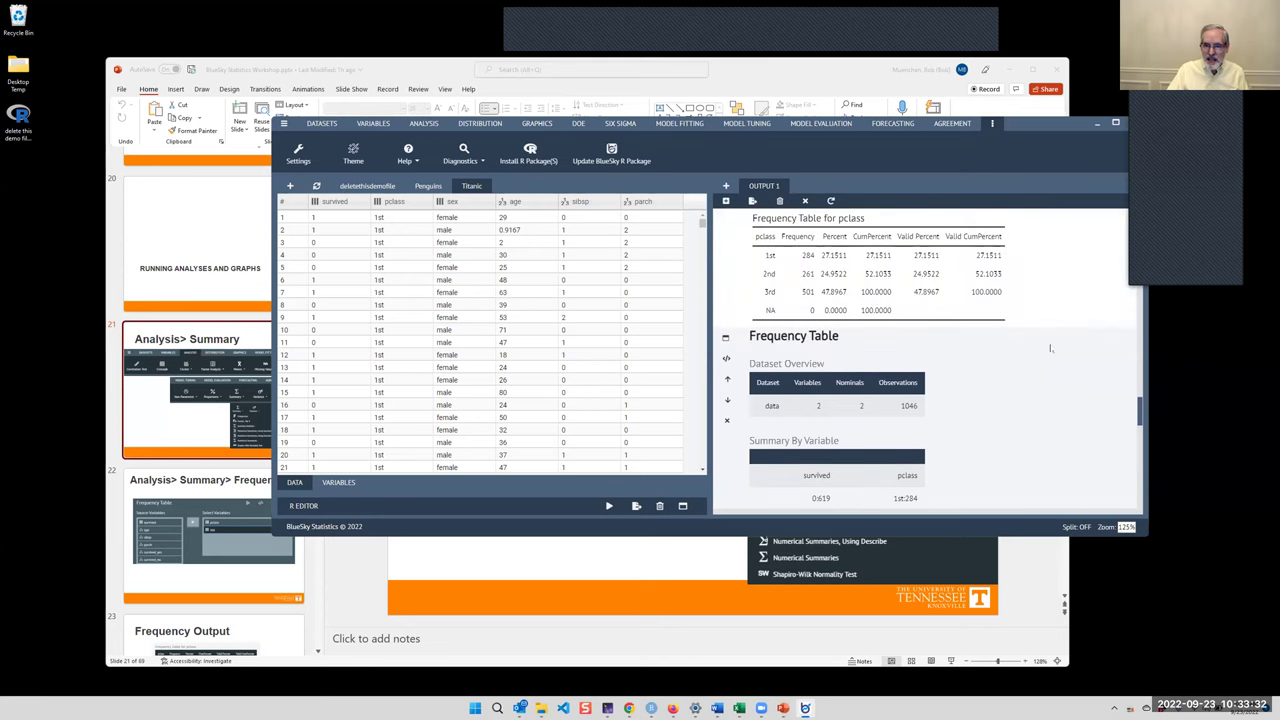
scroll(1050, 348, "up", 4)
scroll(1050, 352, "down", 6)
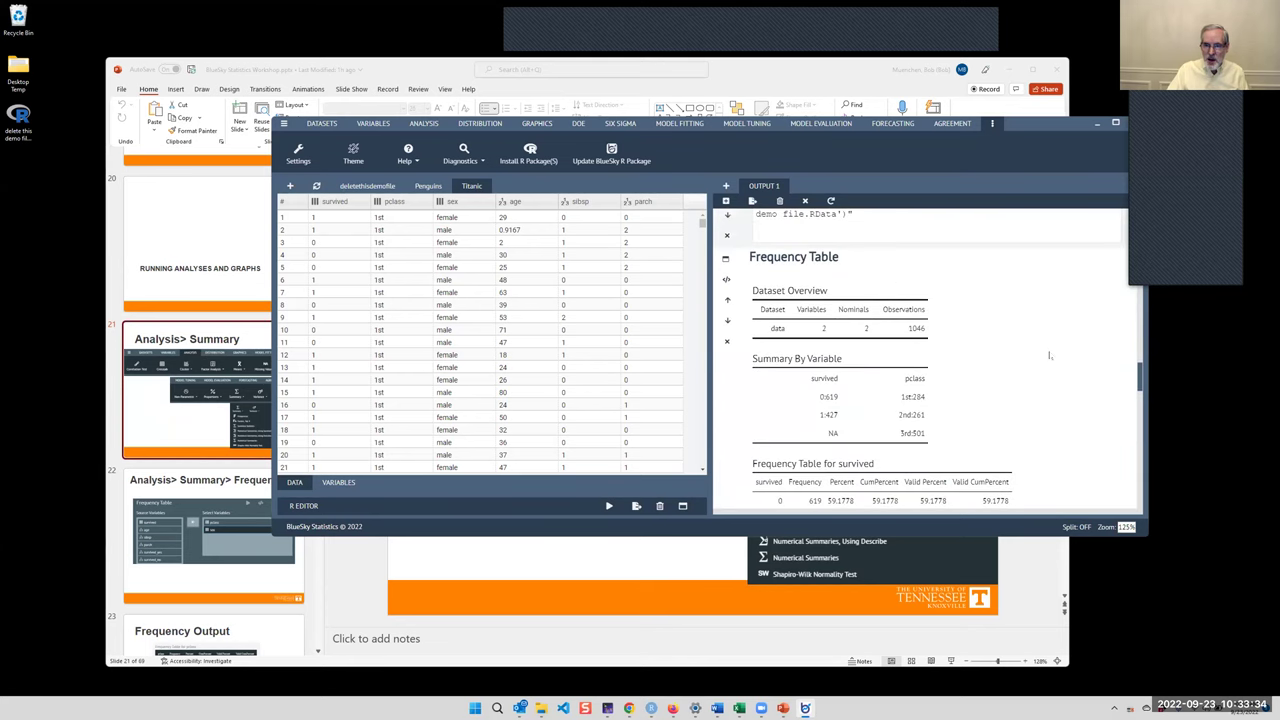
scroll(1049, 357, "down", 1)
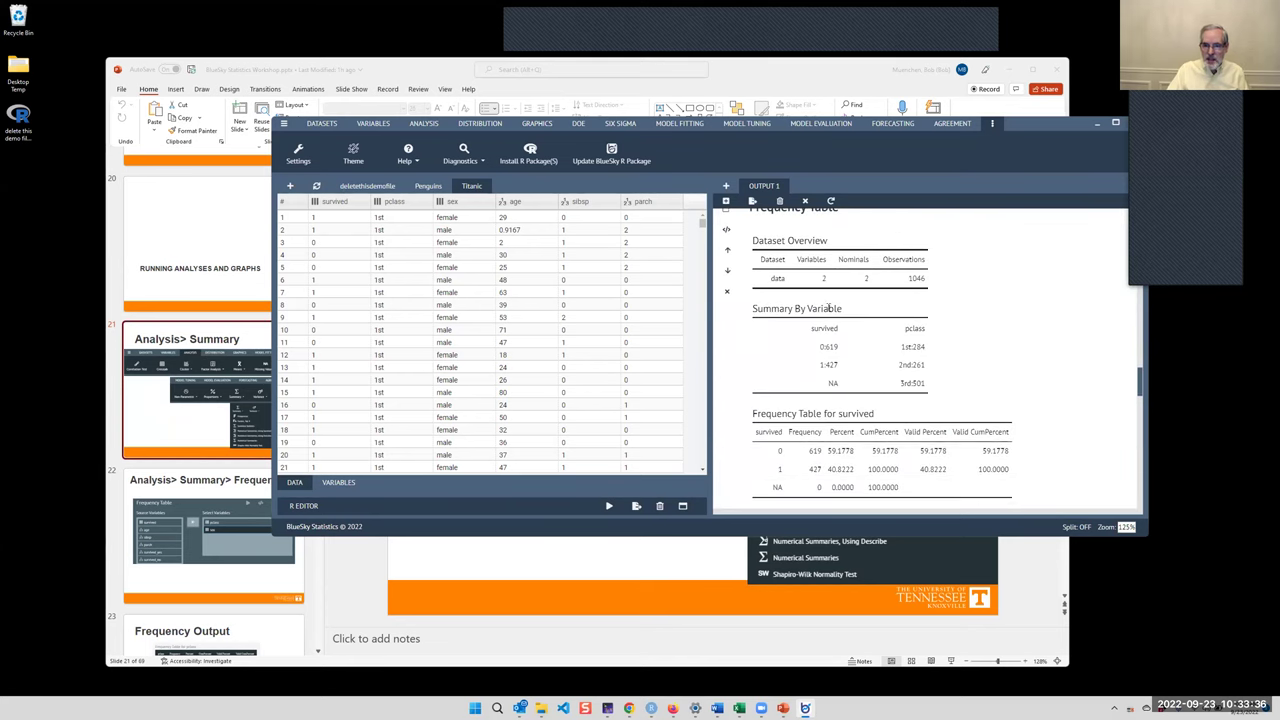
scroll(953, 331, "down", 1)
scroll(953, 331, "down", 1)
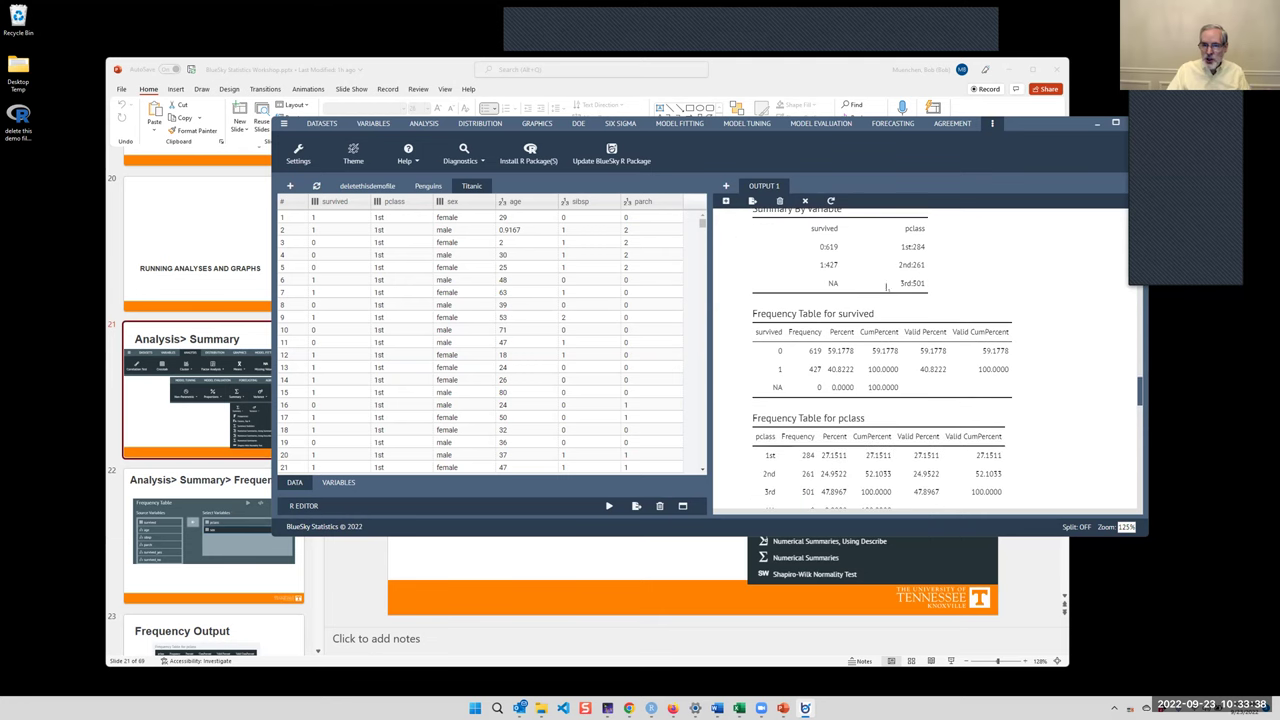
scroll(915, 292, "down", 1)
scroll(754, 234, "down", 1)
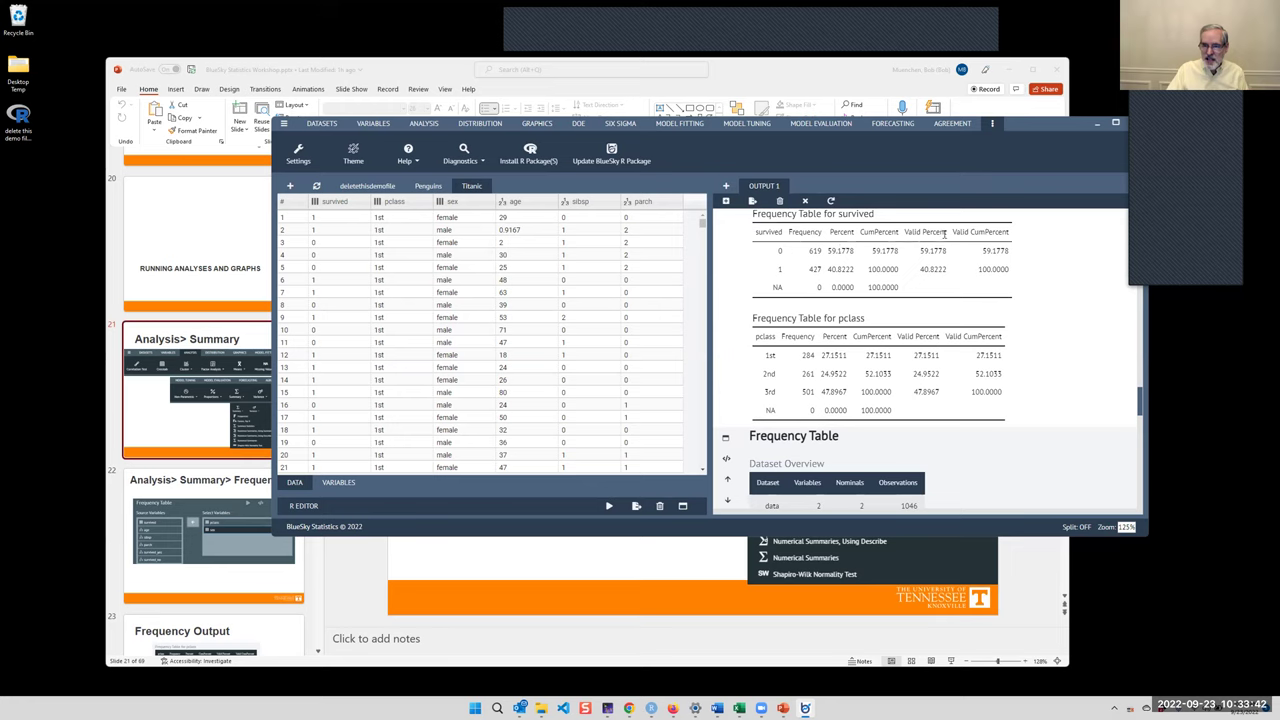
scroll(1039, 254, "down", 1)
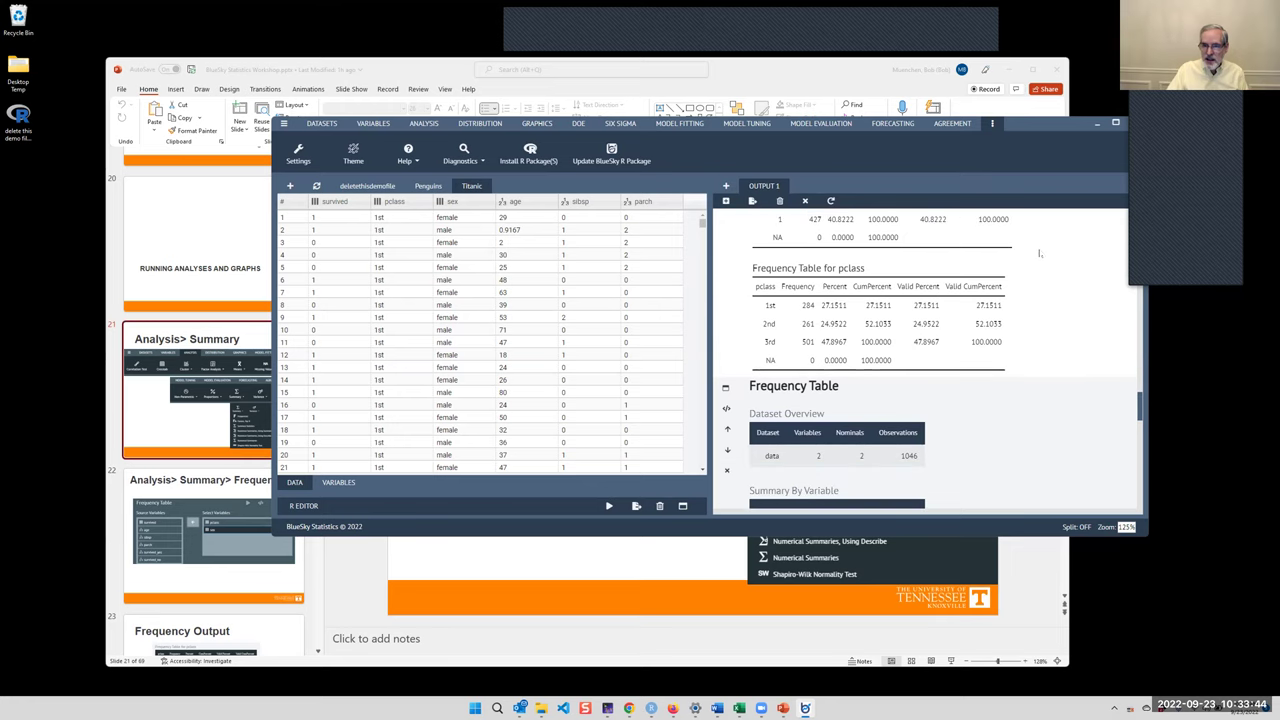
- Review the Default-themed frequency output beneath the APA version, examining the summary by variable and the percent columns for survived and pclass
scroll(1041, 252, "up", 1)
scroll(1042, 250, "down", 1)
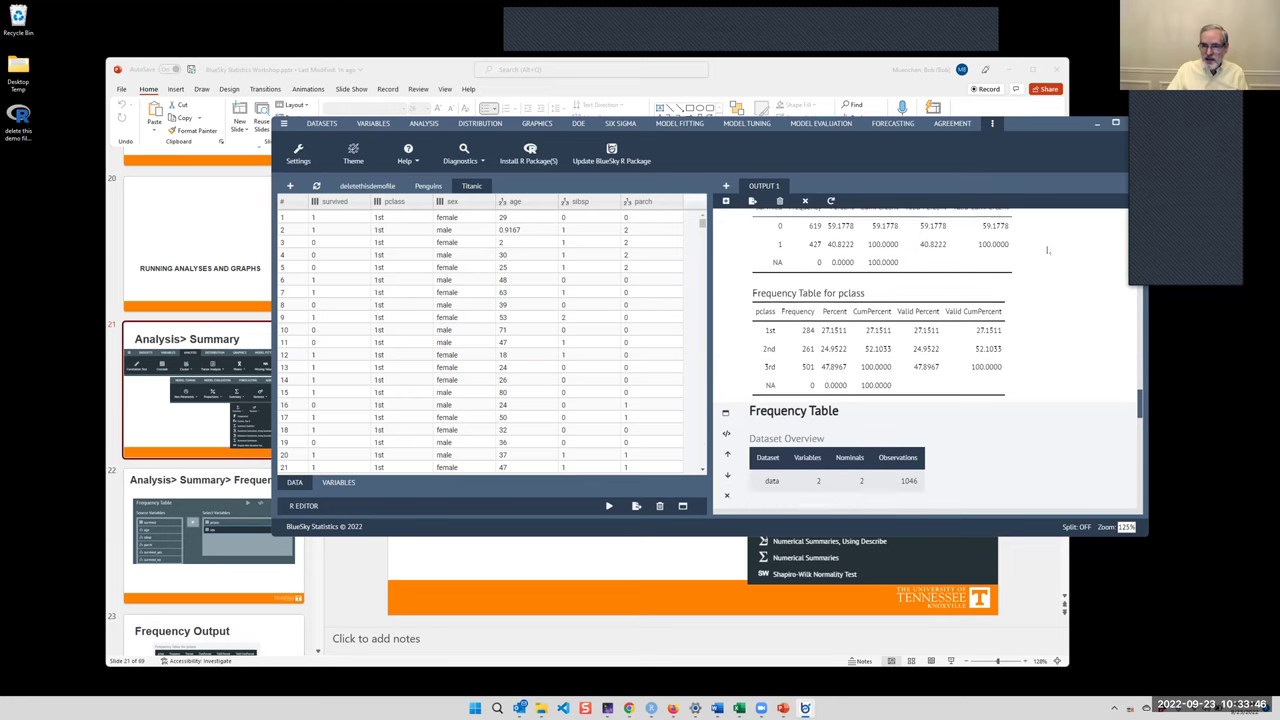
scroll(1035, 288, "down", 5)
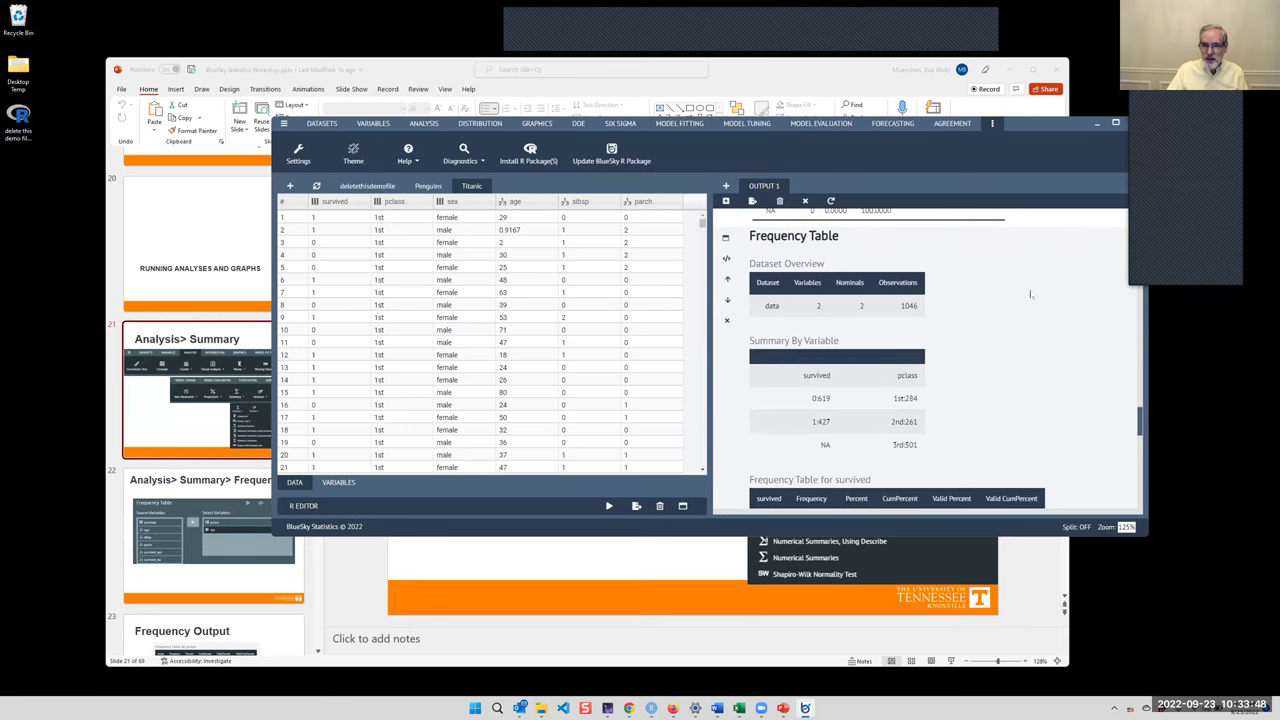
scroll(1030, 294, "down", 2)
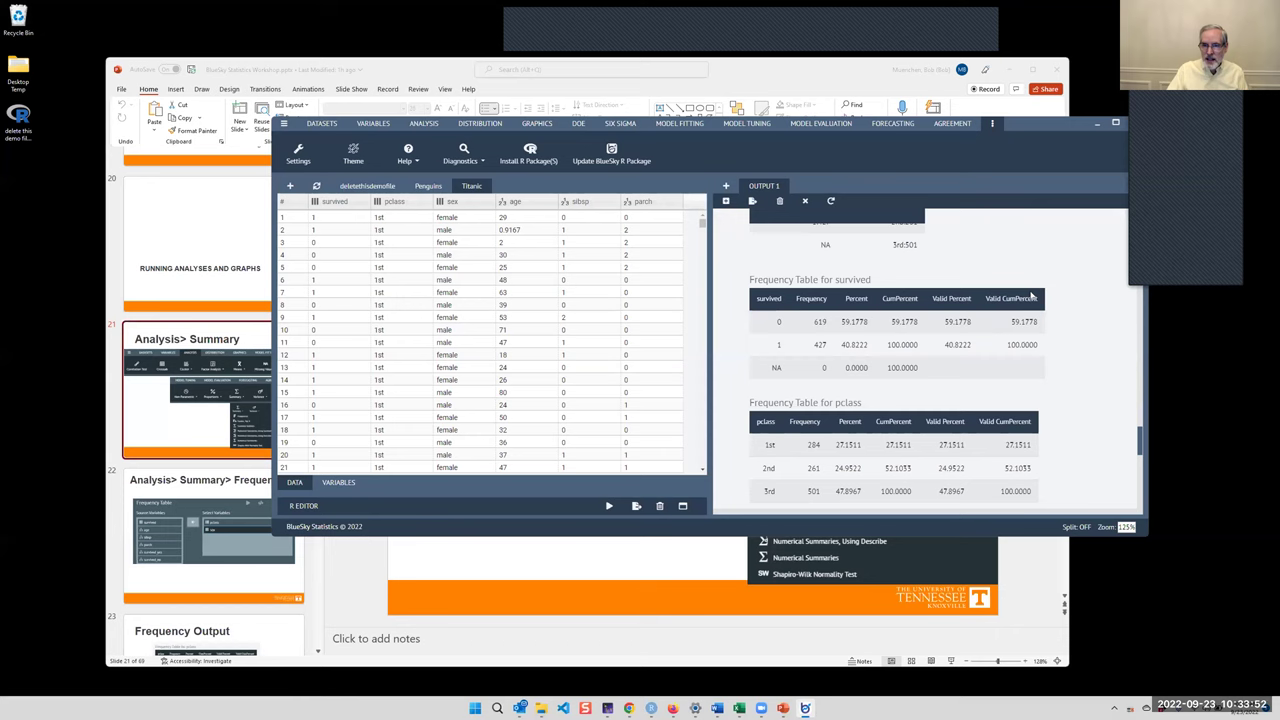
scroll(1032, 295, "down", 2)
scroll(1030, 295, "up", 1)
scroll(1030, 295, "down", 1)
scroll(1030, 294, "down", 1)
scroll(1030, 294, "up", 1)
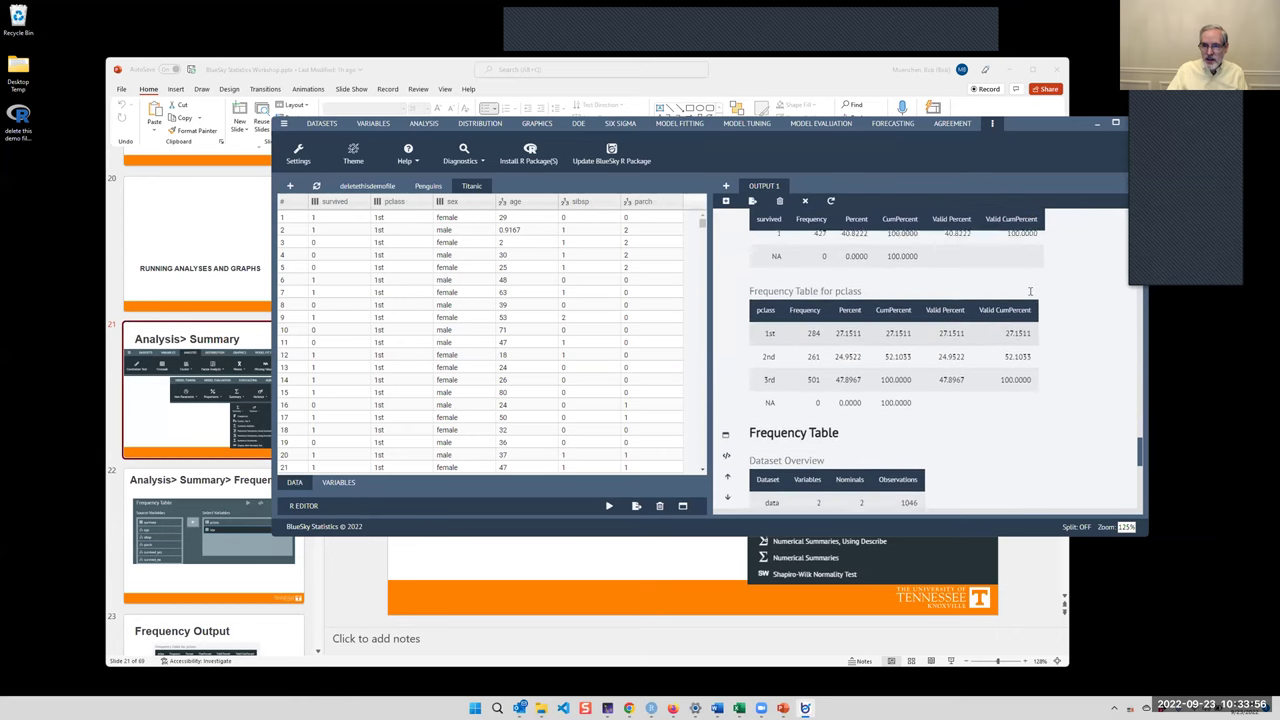
scroll(1066, 300, "up", 1)
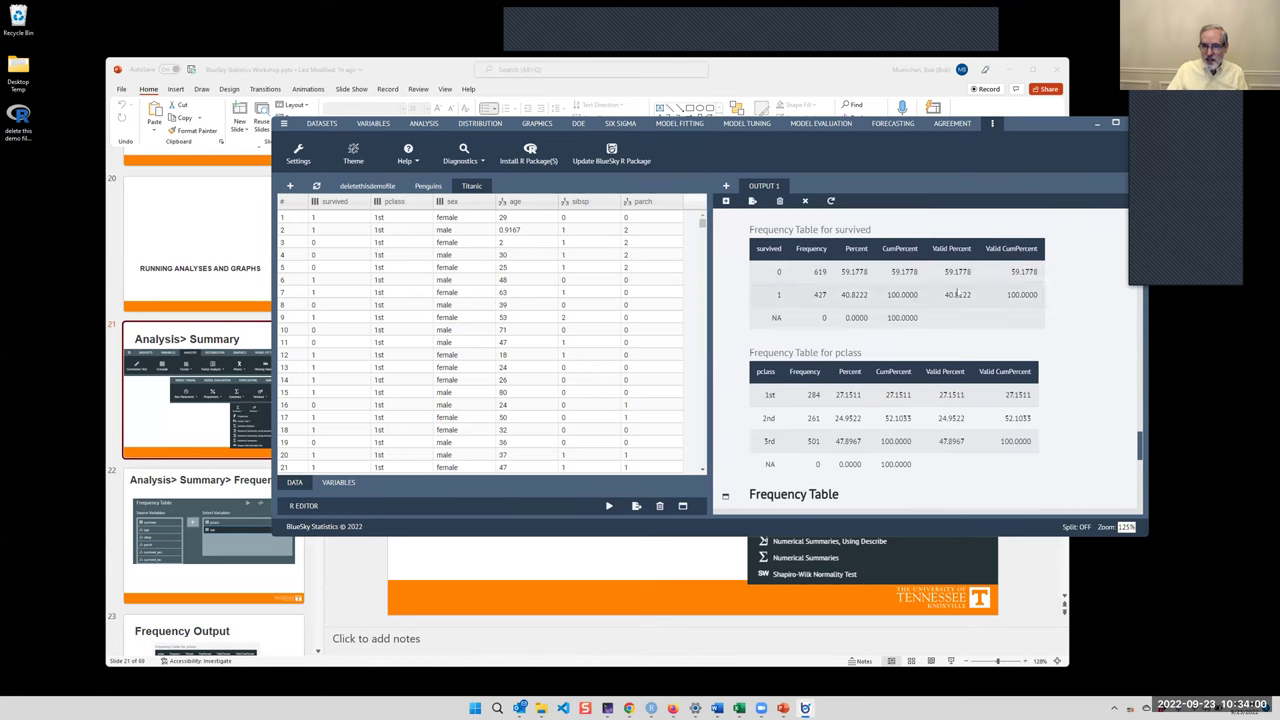
scroll(1057, 312, "down", 1)
scroll(1052, 312, "down", 1)
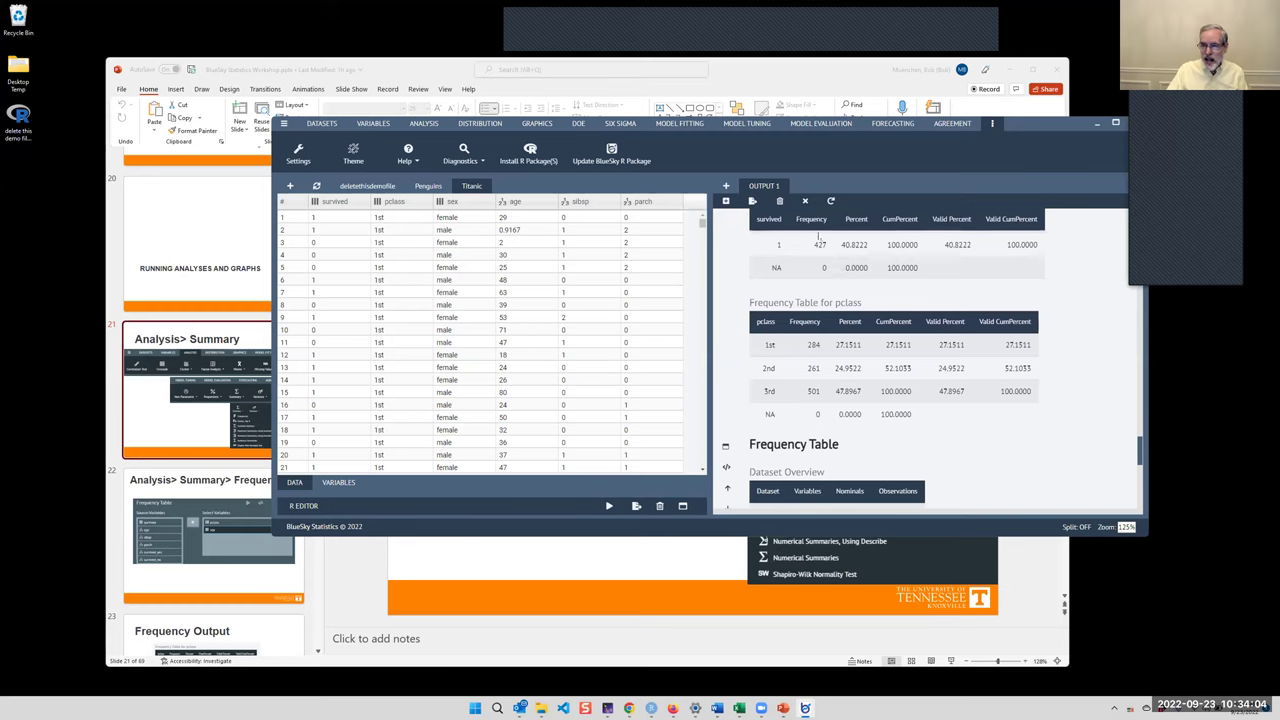
- Compare the rerun frequency output's dataset overview and variable summary with the preceding Default-themed tables for survived and pclass
scroll(1089, 284, "down", 2)
scroll(1089, 284, "down", 2)
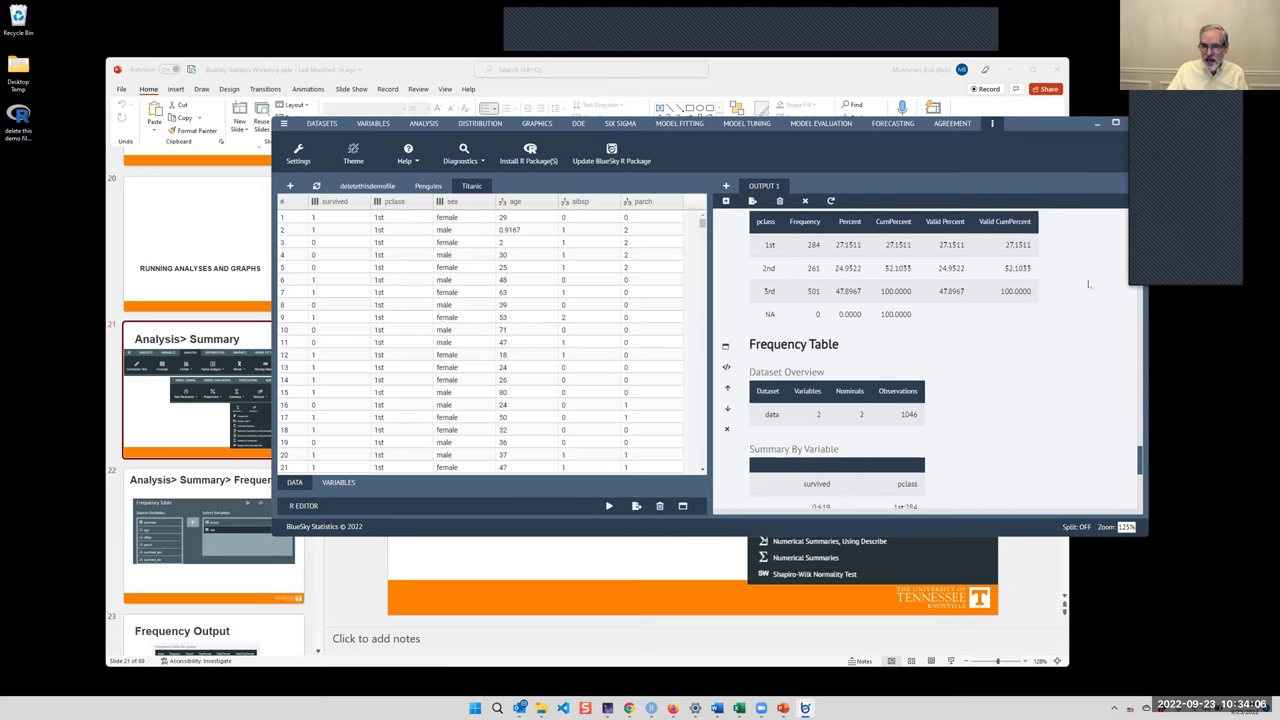
scroll(1089, 284, "down", 4)
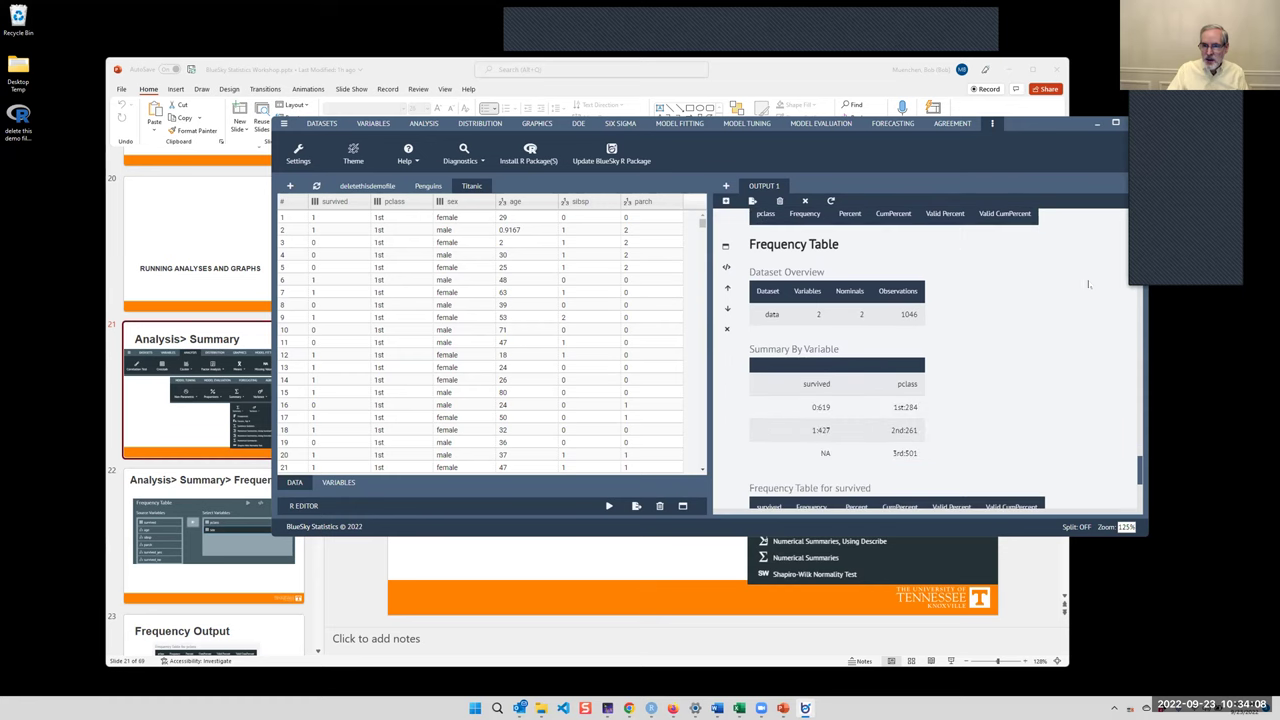
scroll(1087, 288, "down", 2)
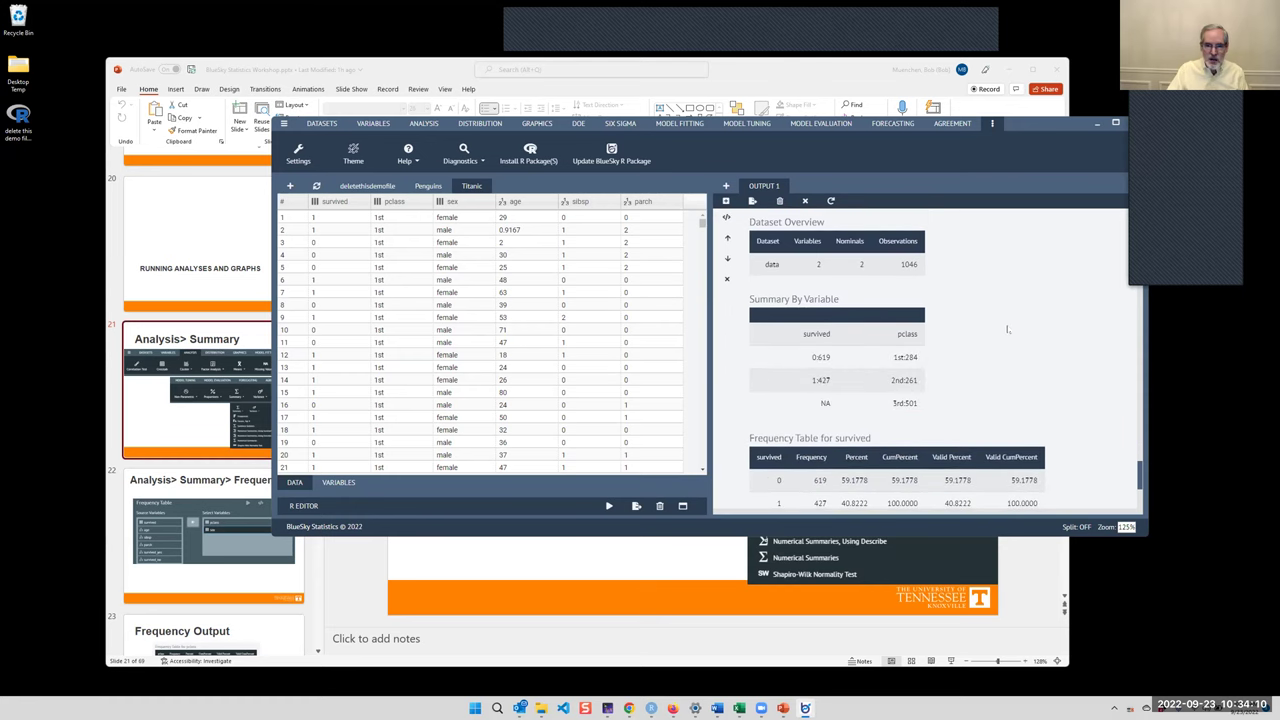
scroll(1012, 314, "up", 2)
scroll(1012, 314, "up", 1)
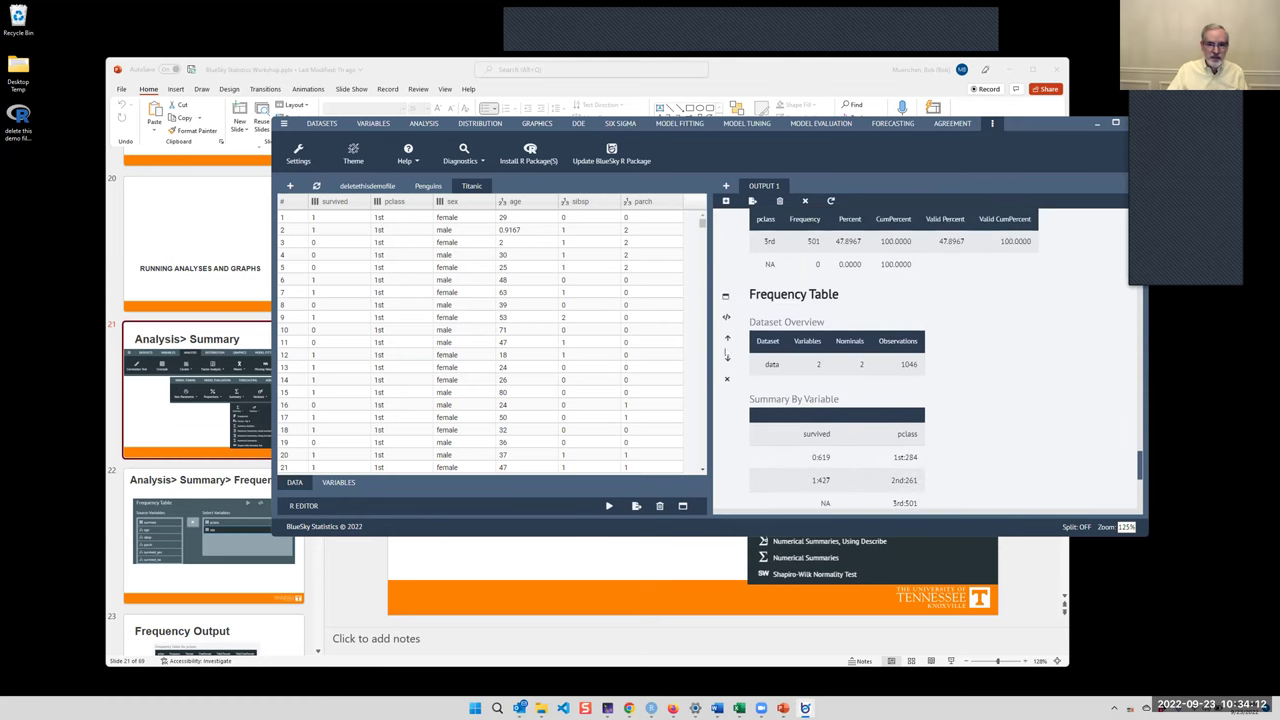
scroll(1008, 352, "down", 3)
scroll(1008, 352, "down", 3)
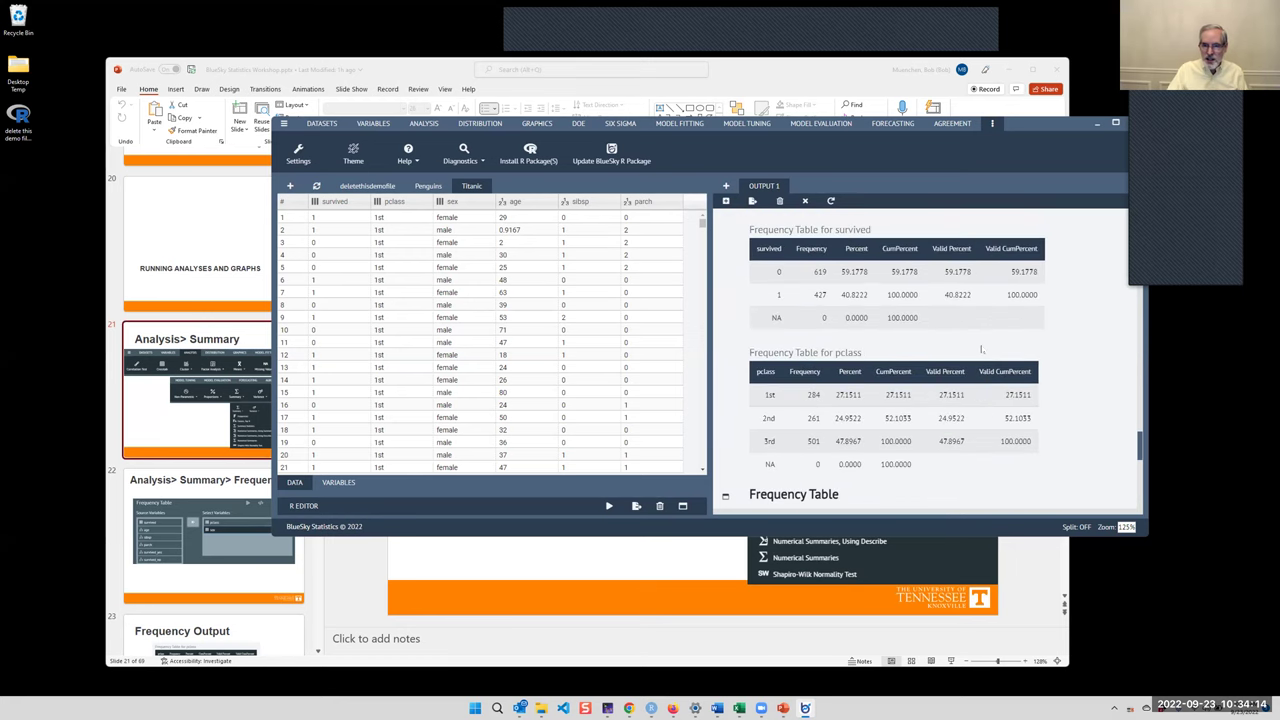
scroll(981, 348, "up", 1)
scroll(981, 348, "down", 1)
scroll(868, 317, "up", 3)
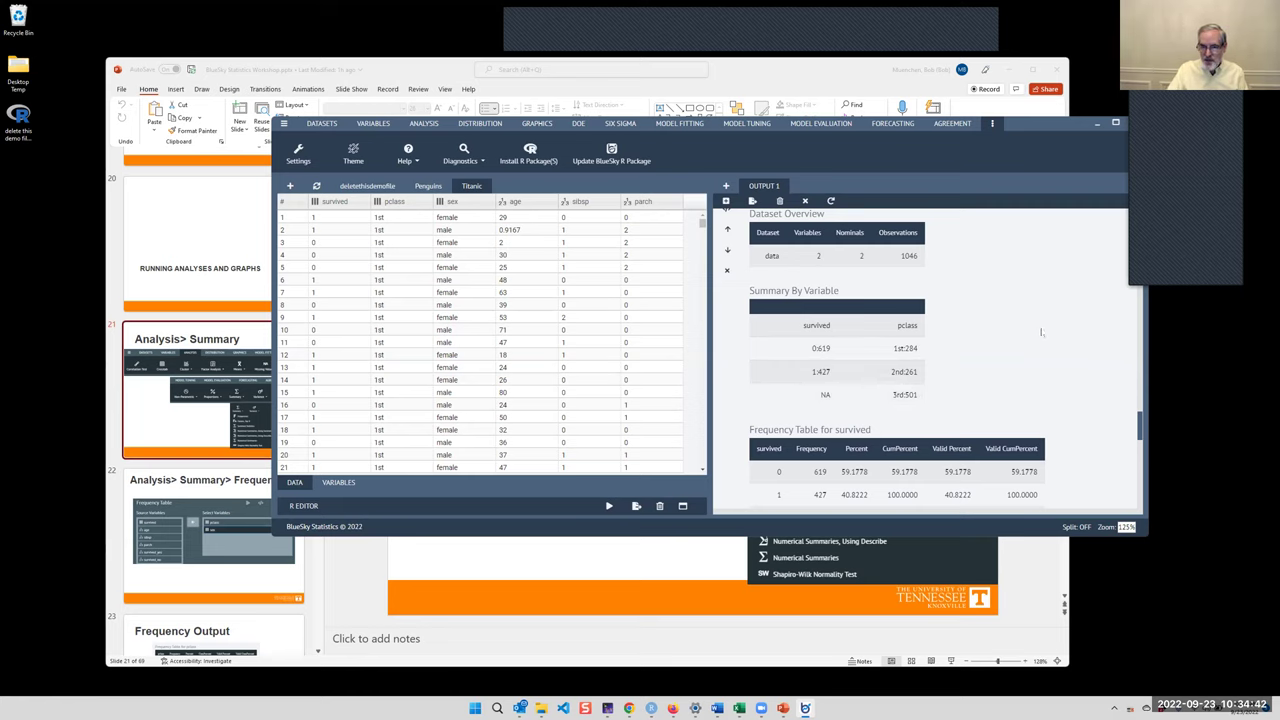
scroll(1040, 332, "down", 1)
scroll(1040, 332, "down", 3)
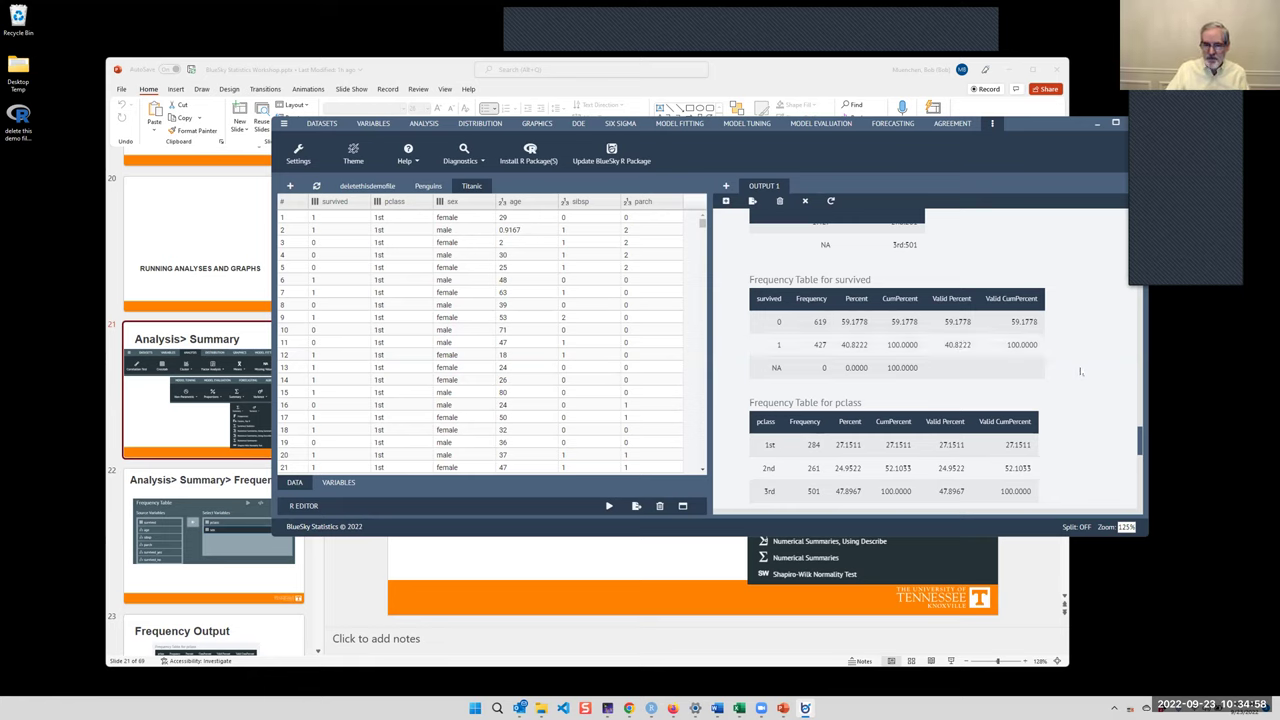
scroll(1103, 355, "down", 1)
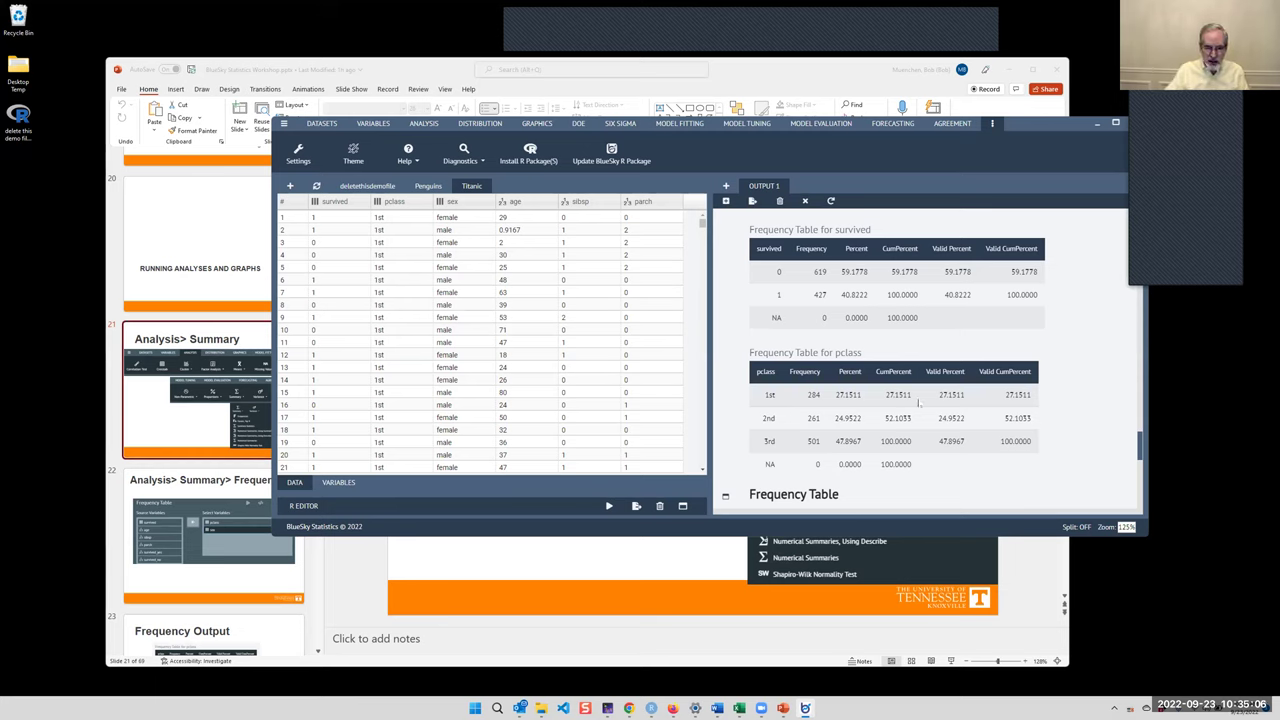
- Expand the R editor and run table(Titanic$pclass) to count the passengers in each class
left_click(683, 507)
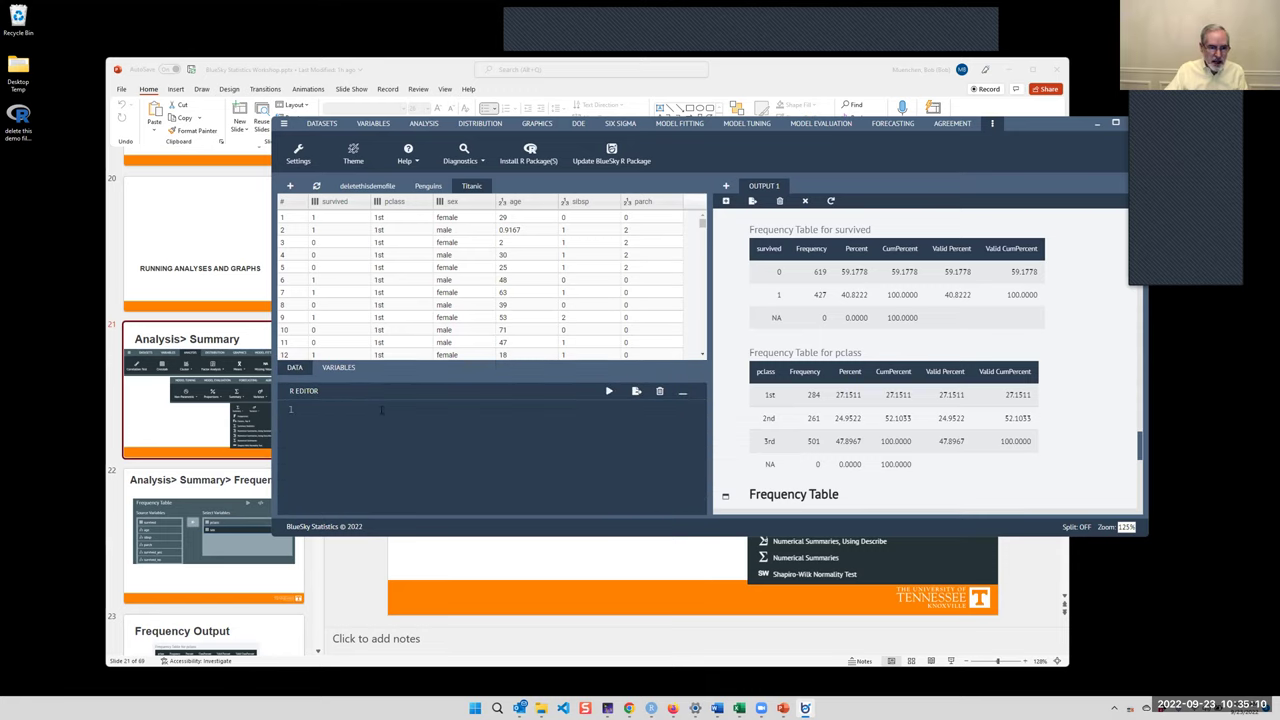
left_click(381, 414)
type("table()")
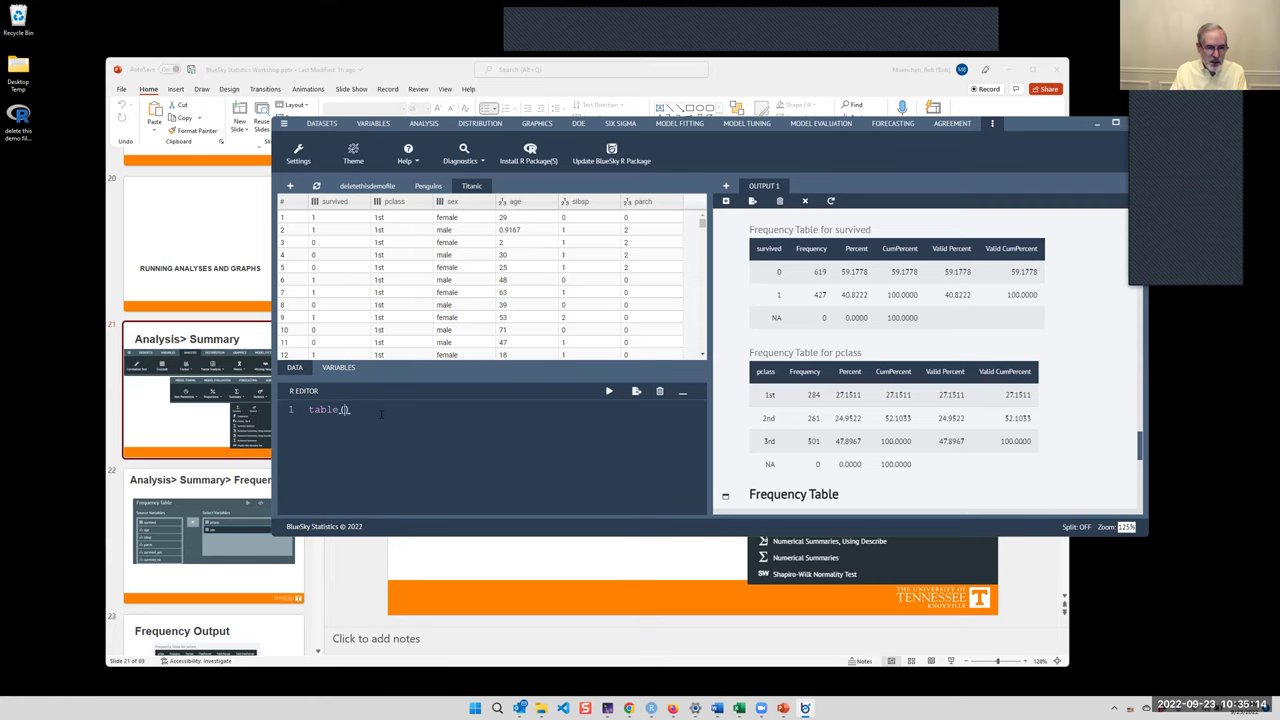
type("Titanic$")
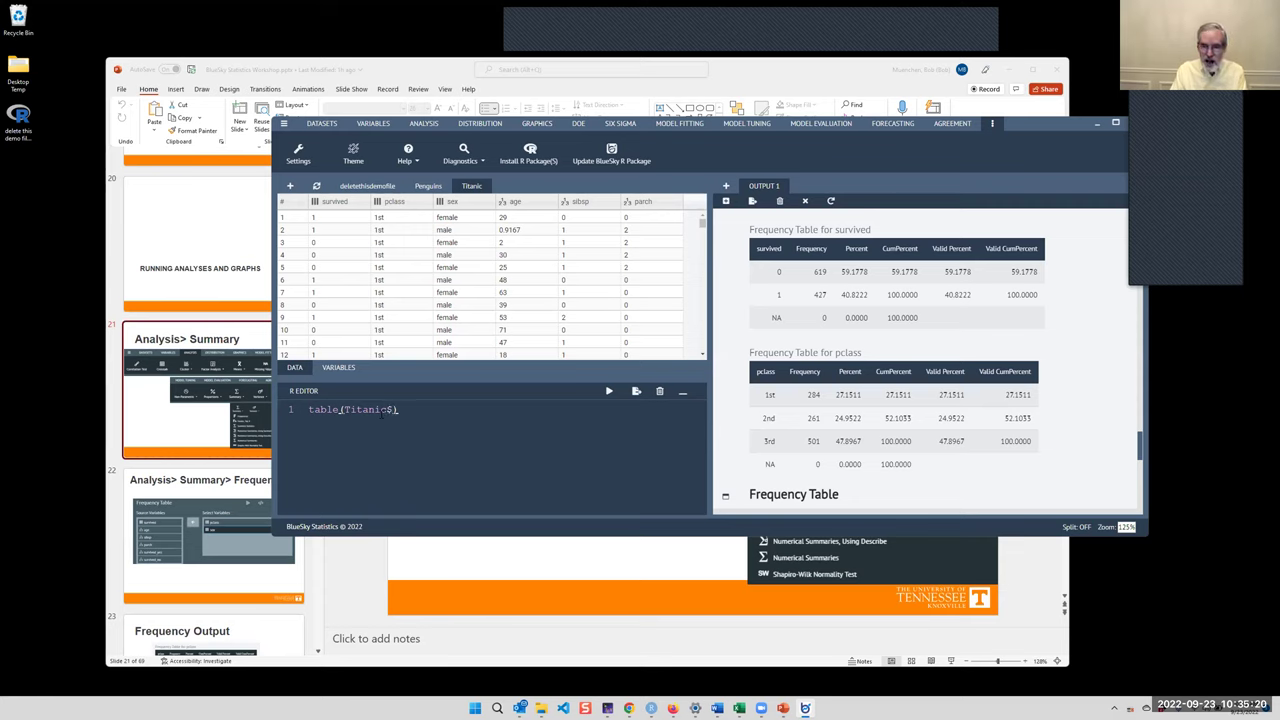
type("pcl")
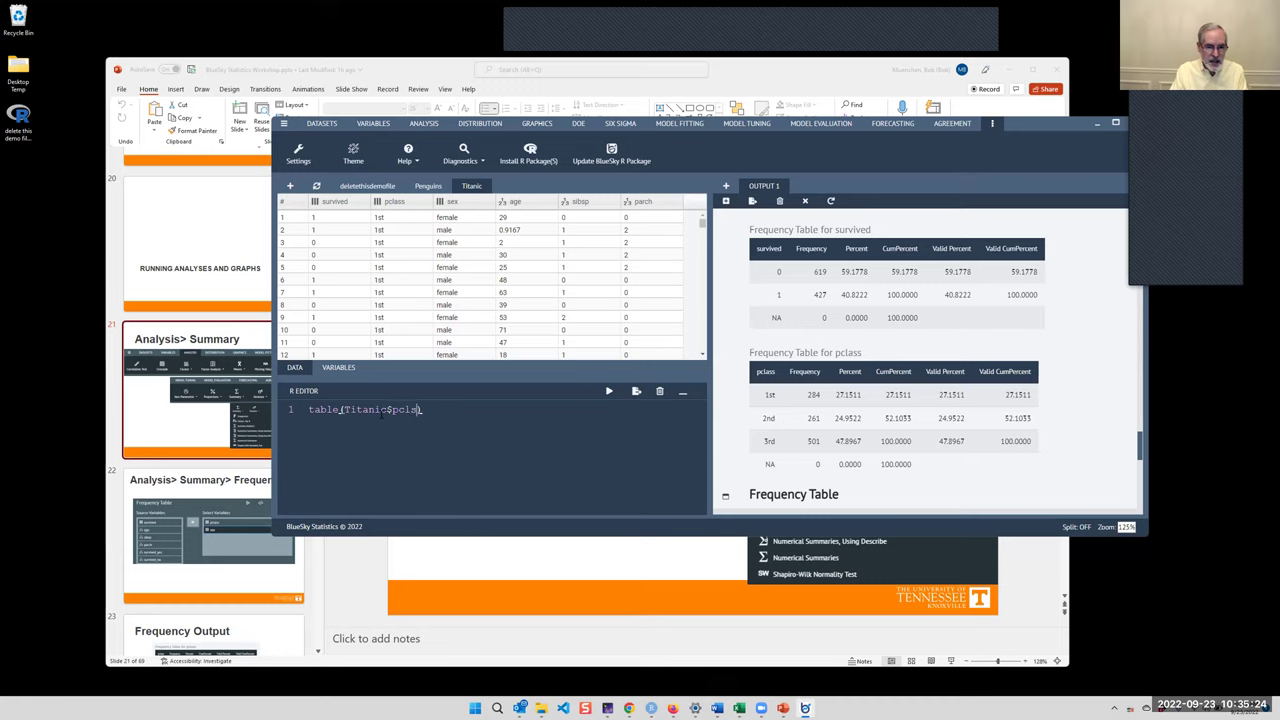
type("ass")
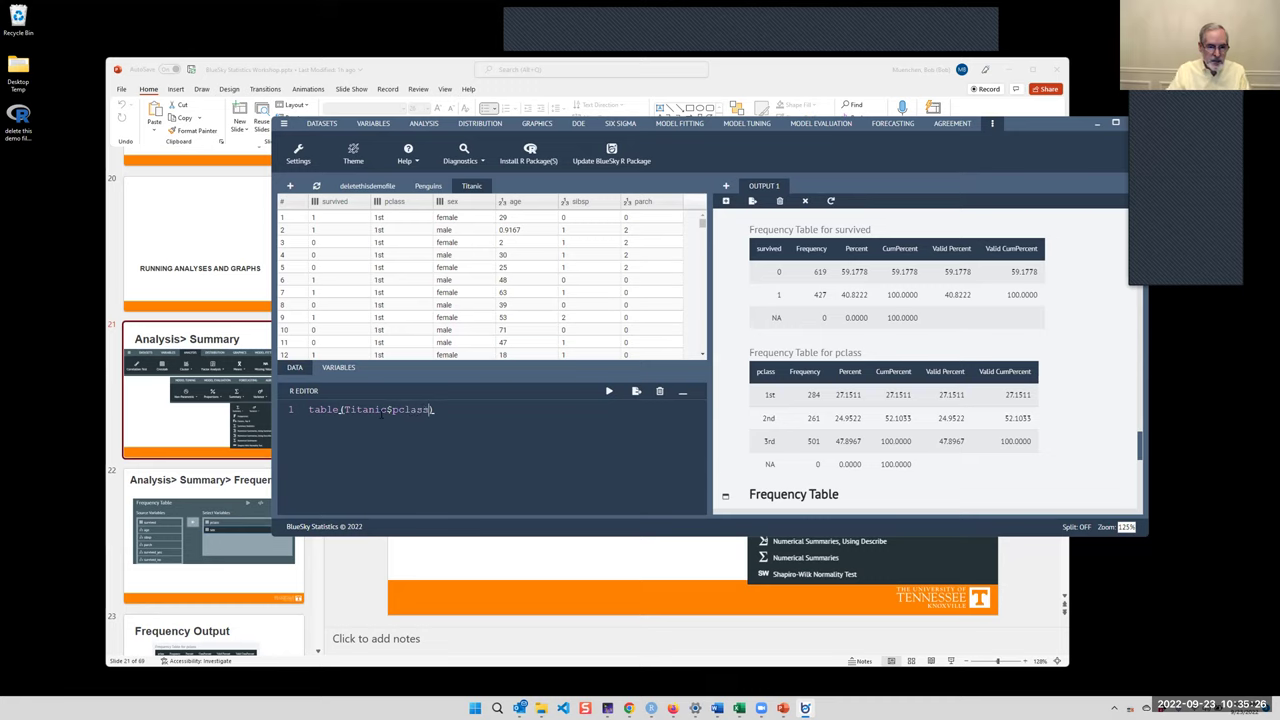
left_click(608, 391)
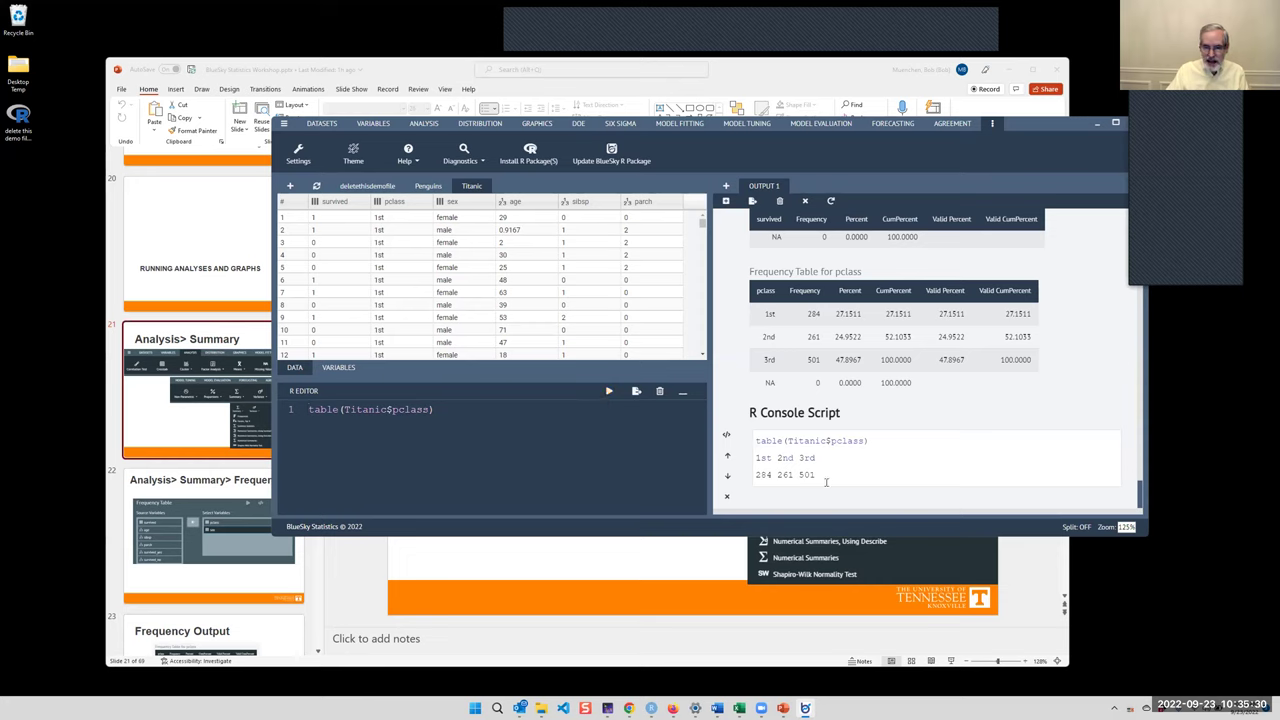
- Highlight the class counts in the R console output, and switch to Word to examine the frequency tables for X2 before returning to BlueSky Statistics
left_click_drag(814, 476, 756, 456)
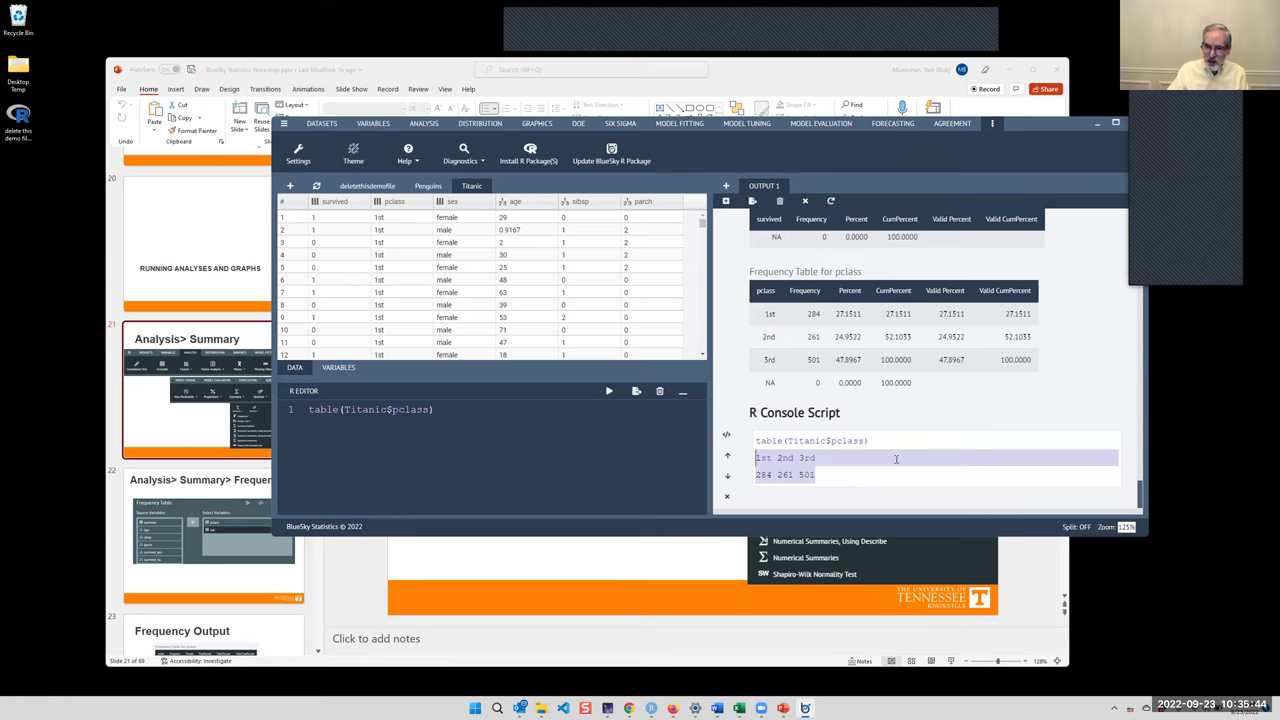
right_click(875, 325)
left_click(893, 337)
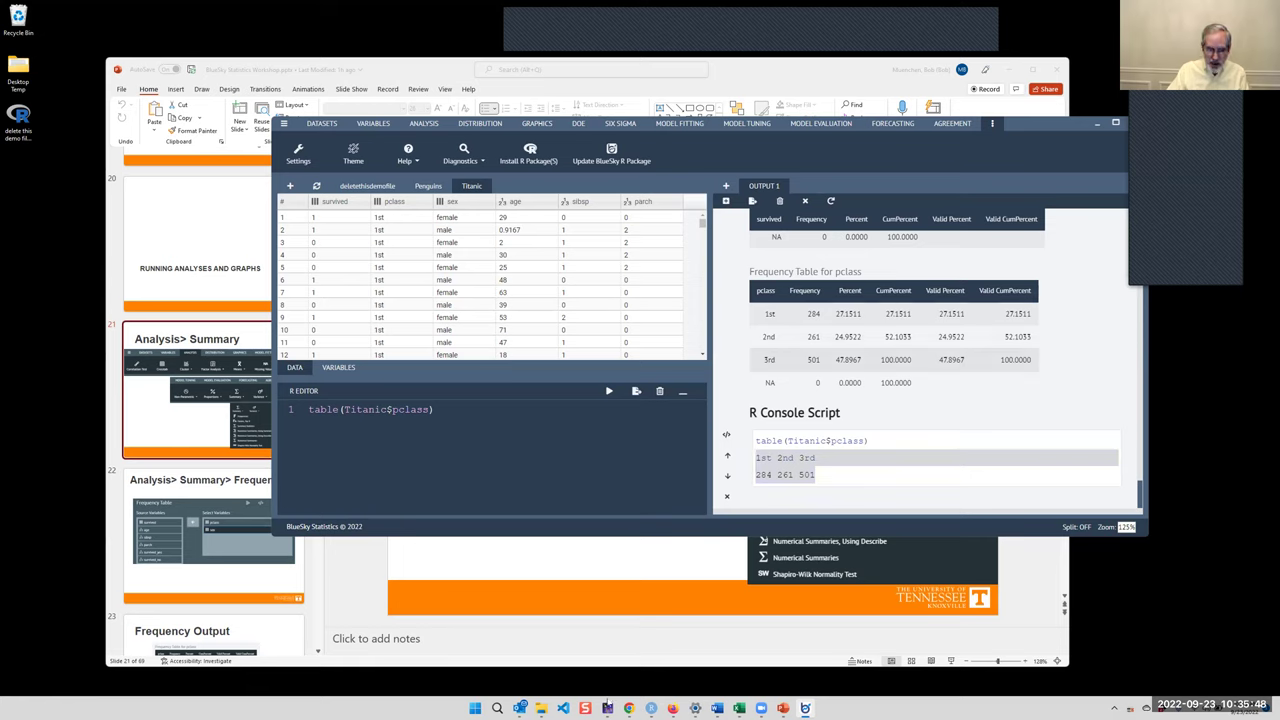
left_click(717, 708)
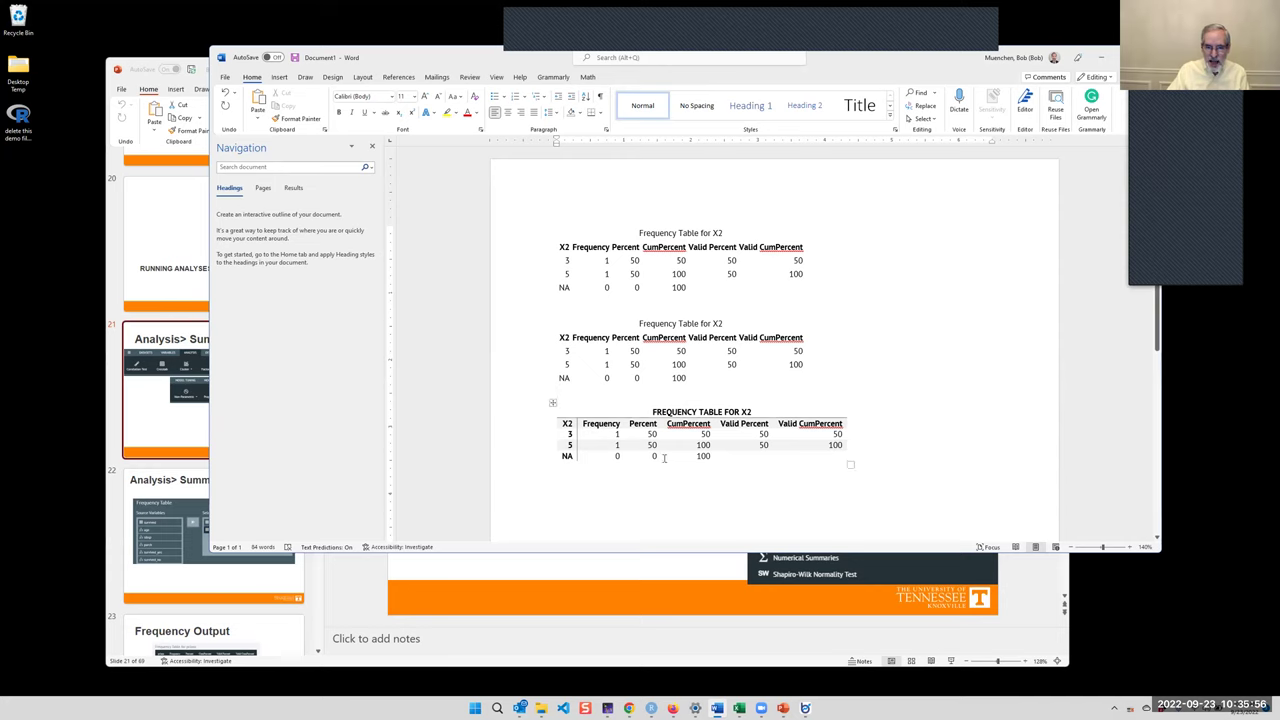
left_click(800, 444)
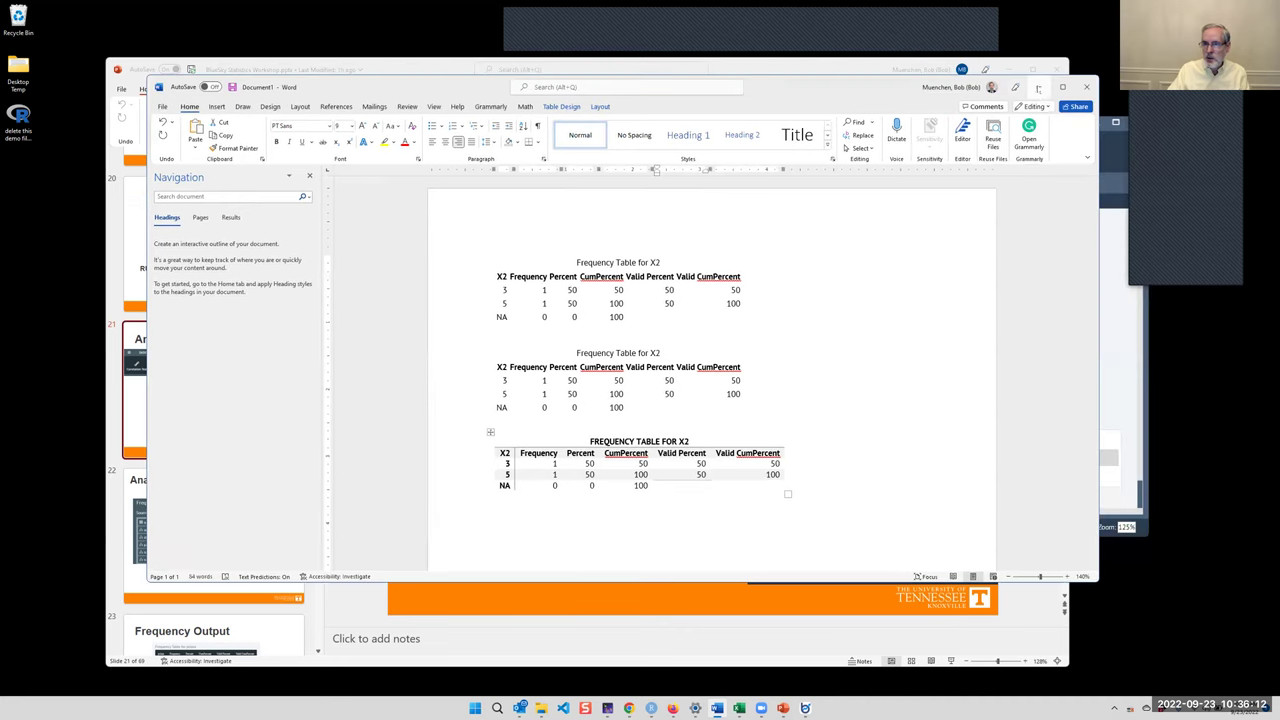
left_click(1100, 57)
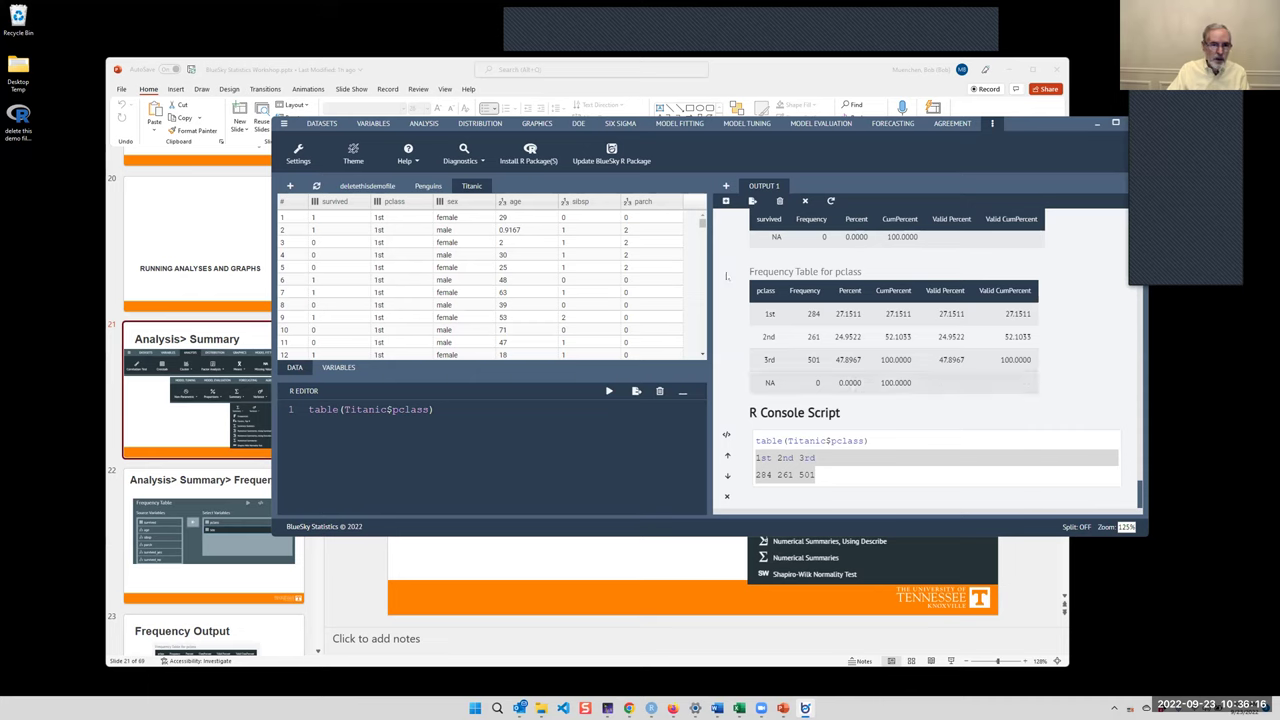
- Collapse the R editor and review the survived and pclass frequency tables above the console script output
left_click(685, 393)
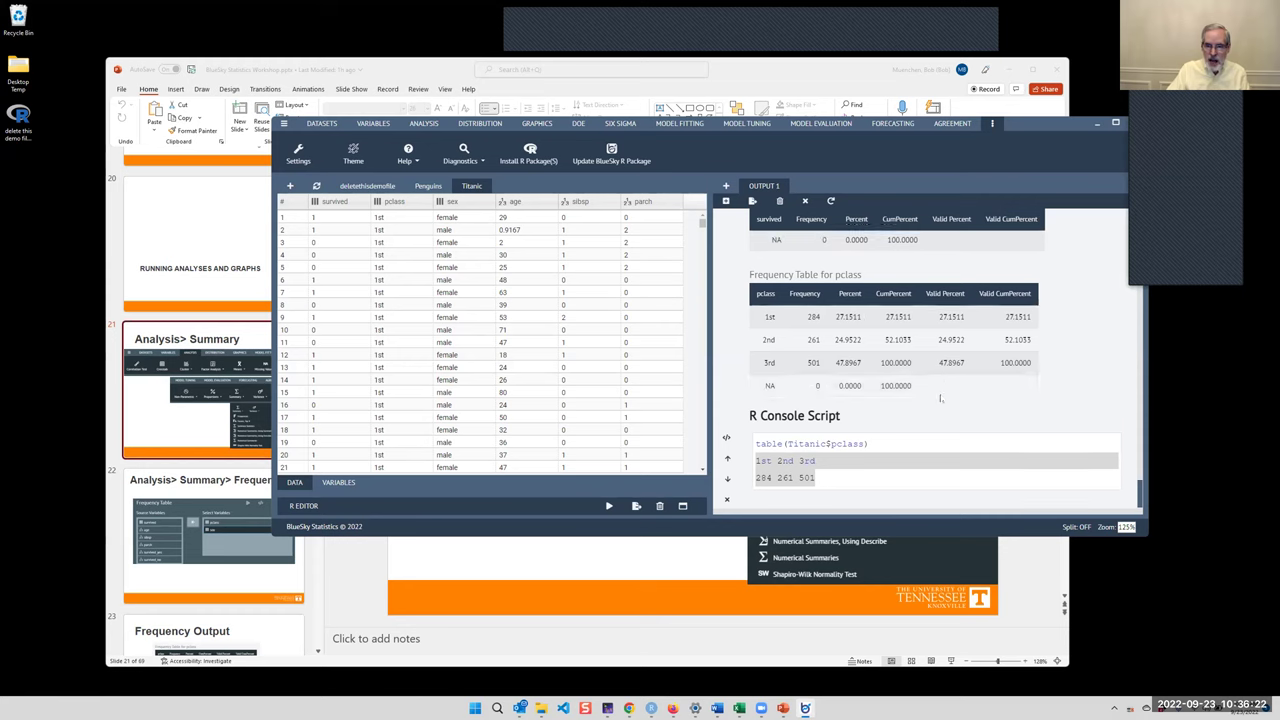
scroll(947, 392, "up", 3)
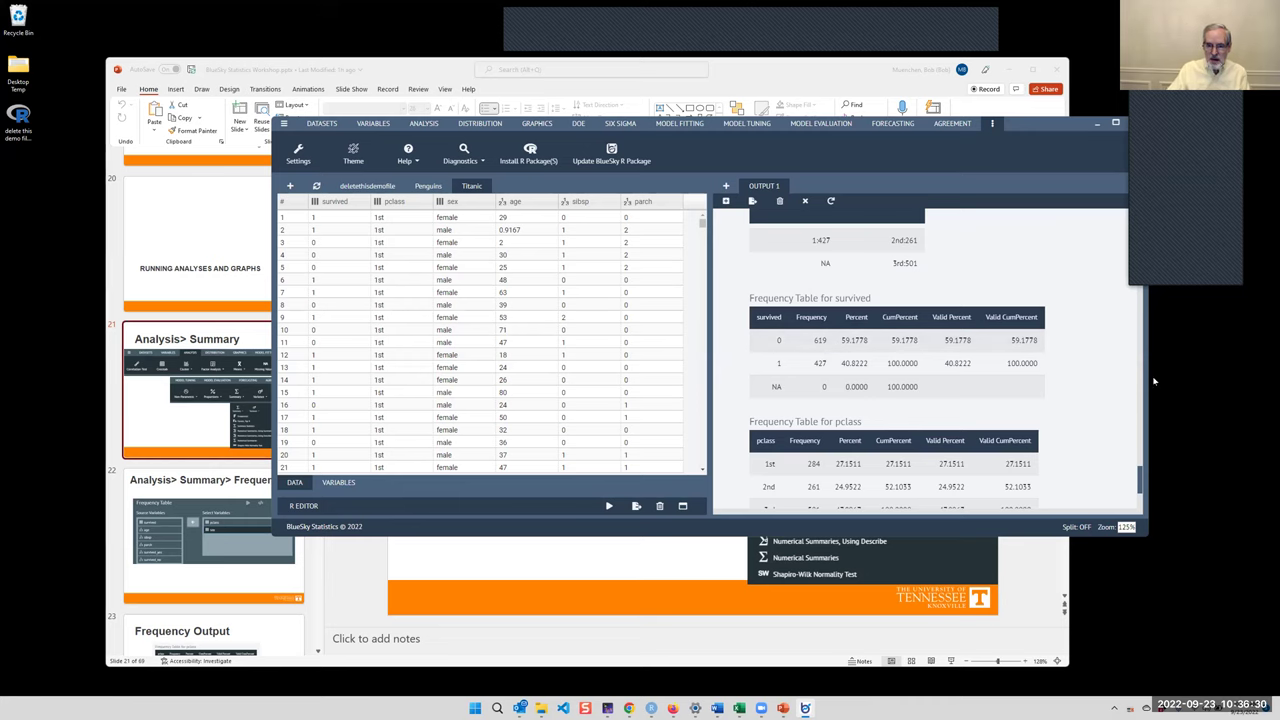
scroll(1110, 384, "down", 2)
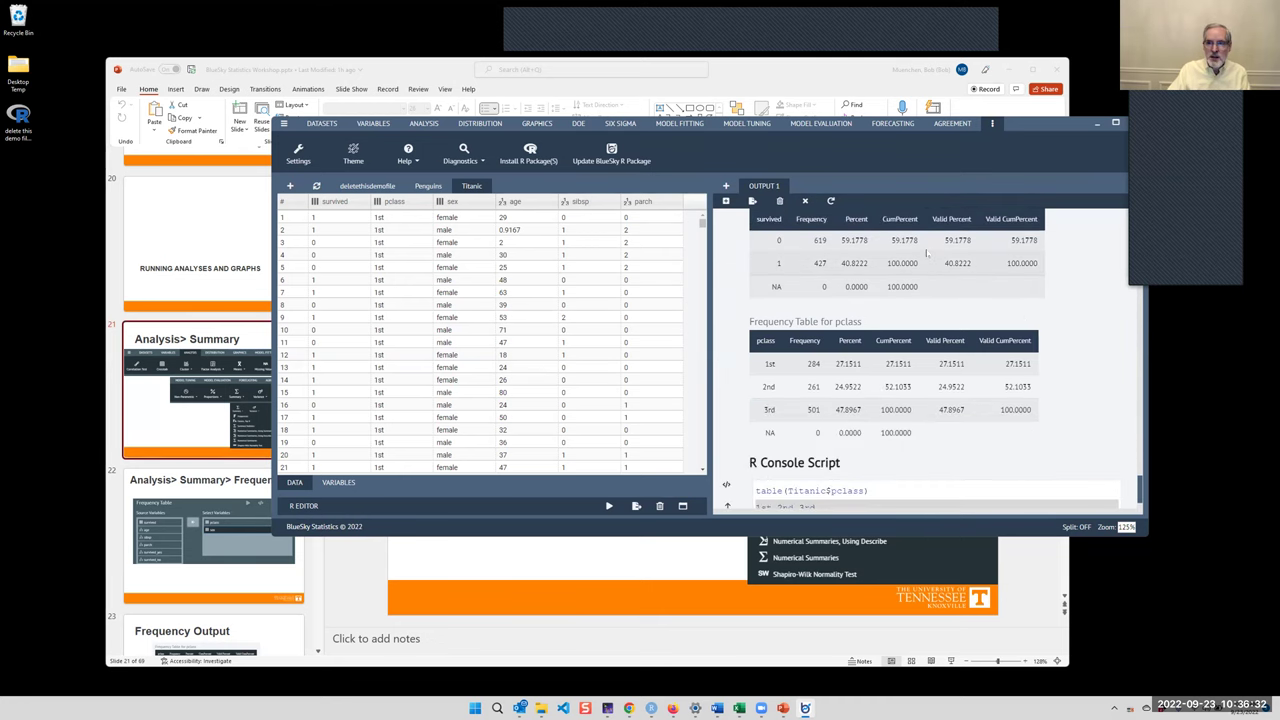
- Start a Crosstab analysis on the Titanic data with sex as the row variable and survived as the column variable
left_click(425, 127)
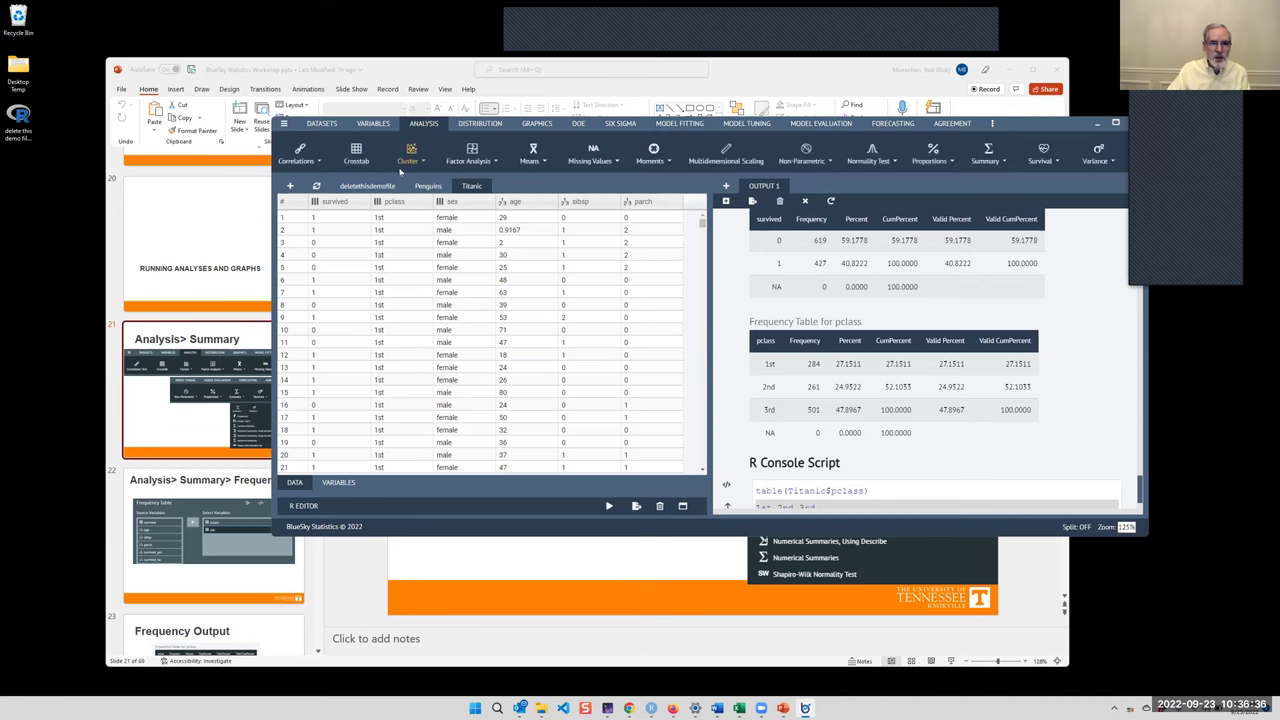
left_click(358, 158)
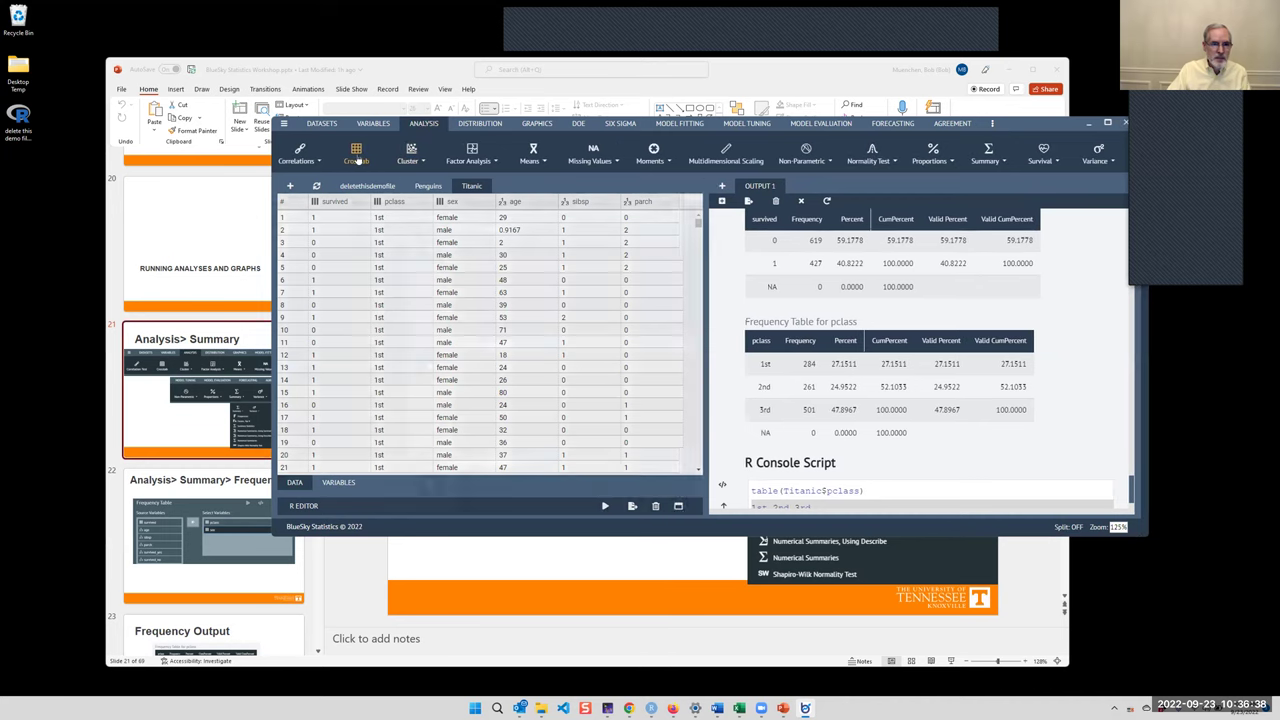
left_click(356, 289)
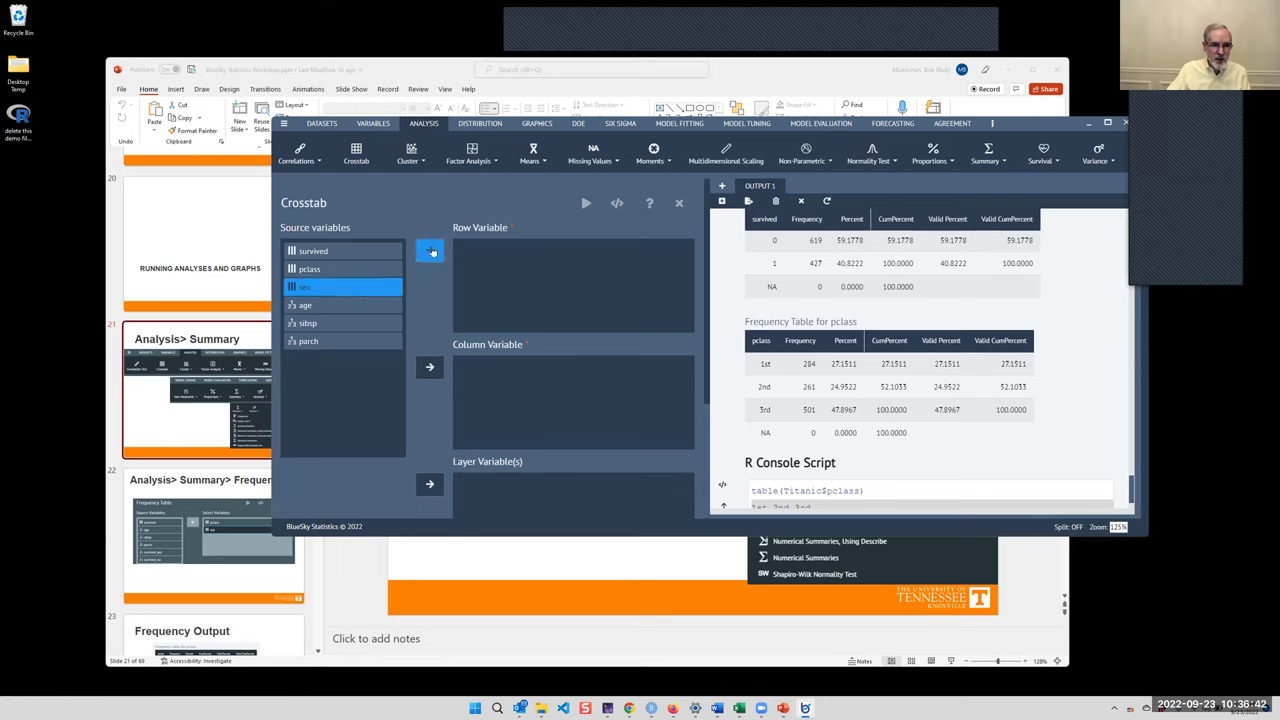
left_click(429, 250)
left_click(334, 251)
left_click(429, 367)
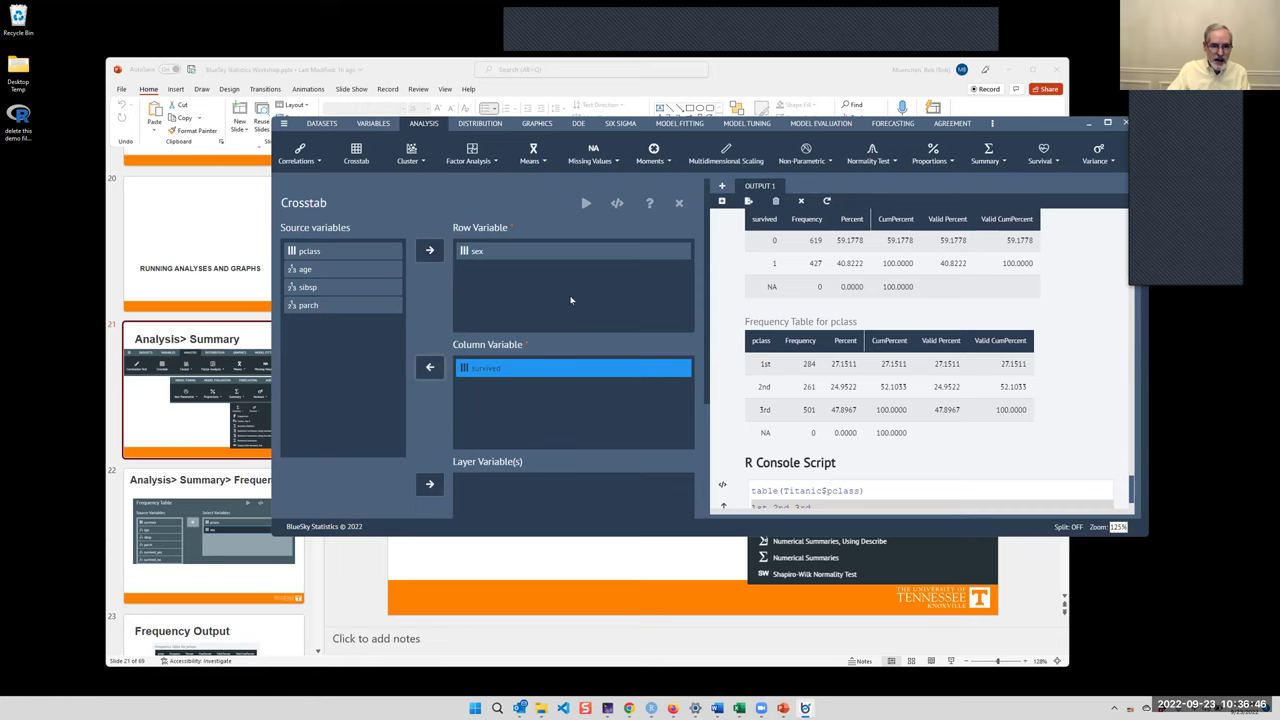
- Add the Chisq statistic and row percentages to the sex by survived crosstab and run it
scroll(571, 300, "down", 3)
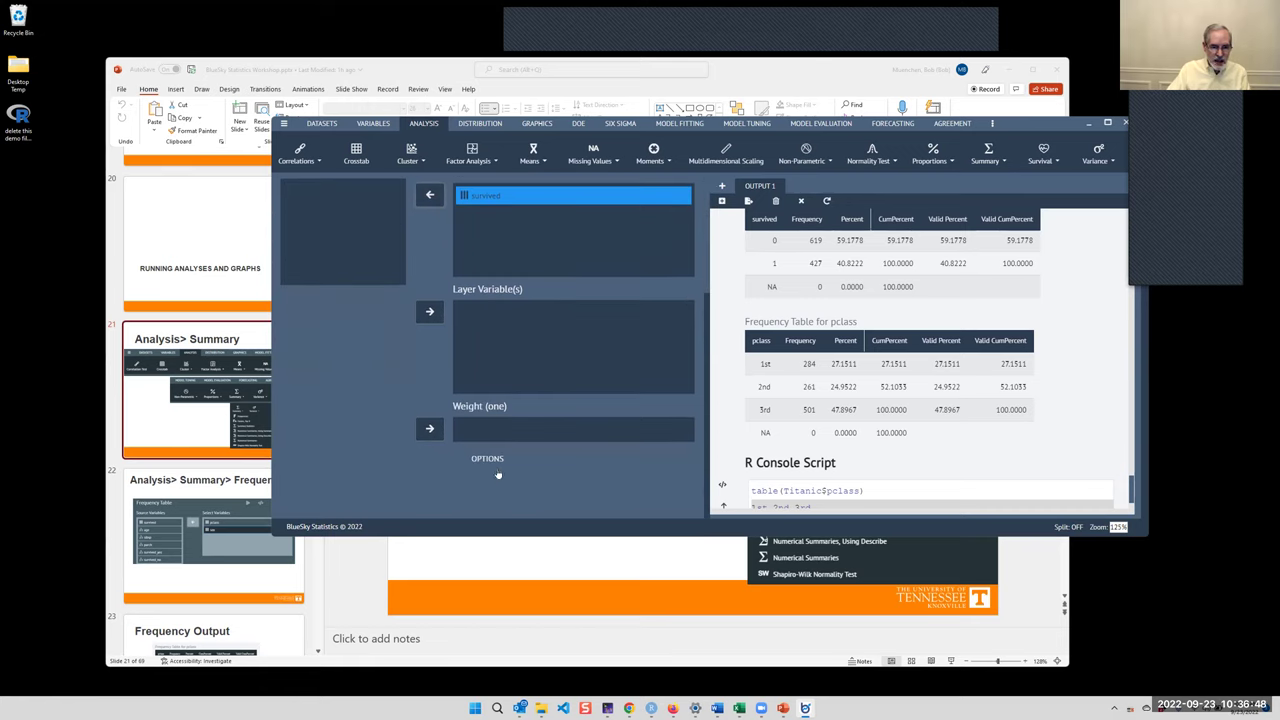
left_click(491, 464)
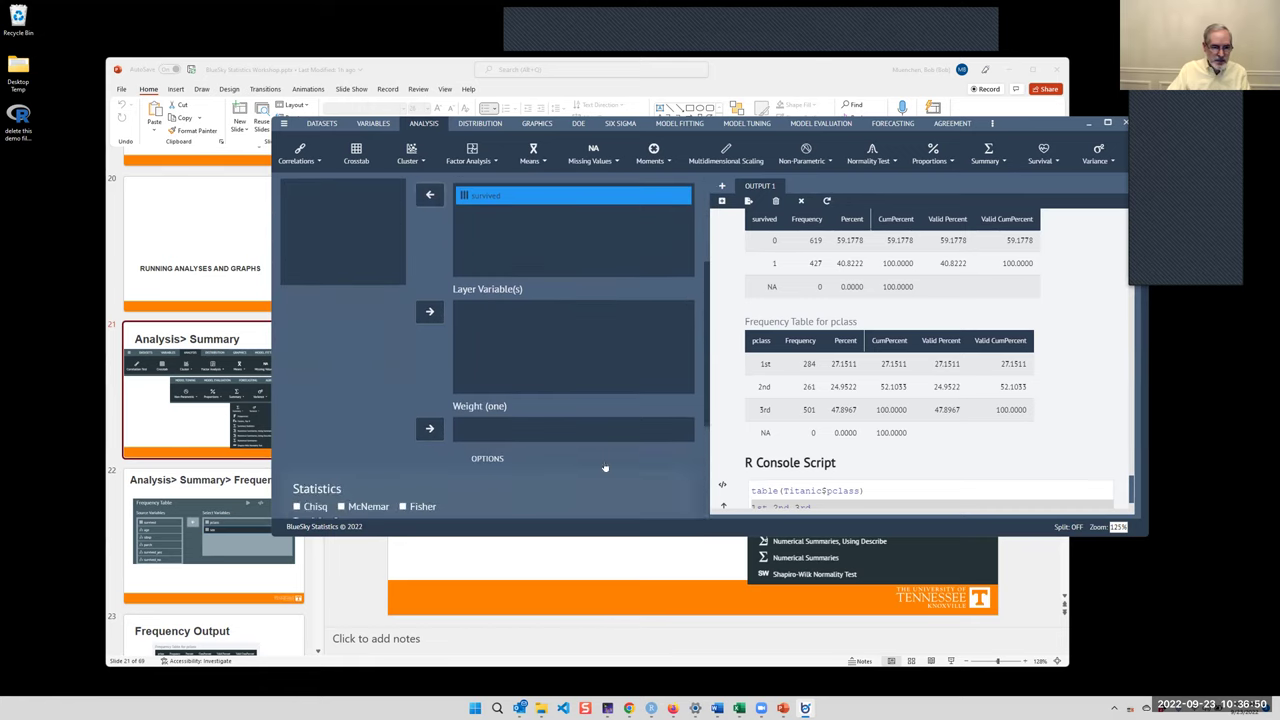
scroll(604, 461, "down", 3)
left_click(296, 357)
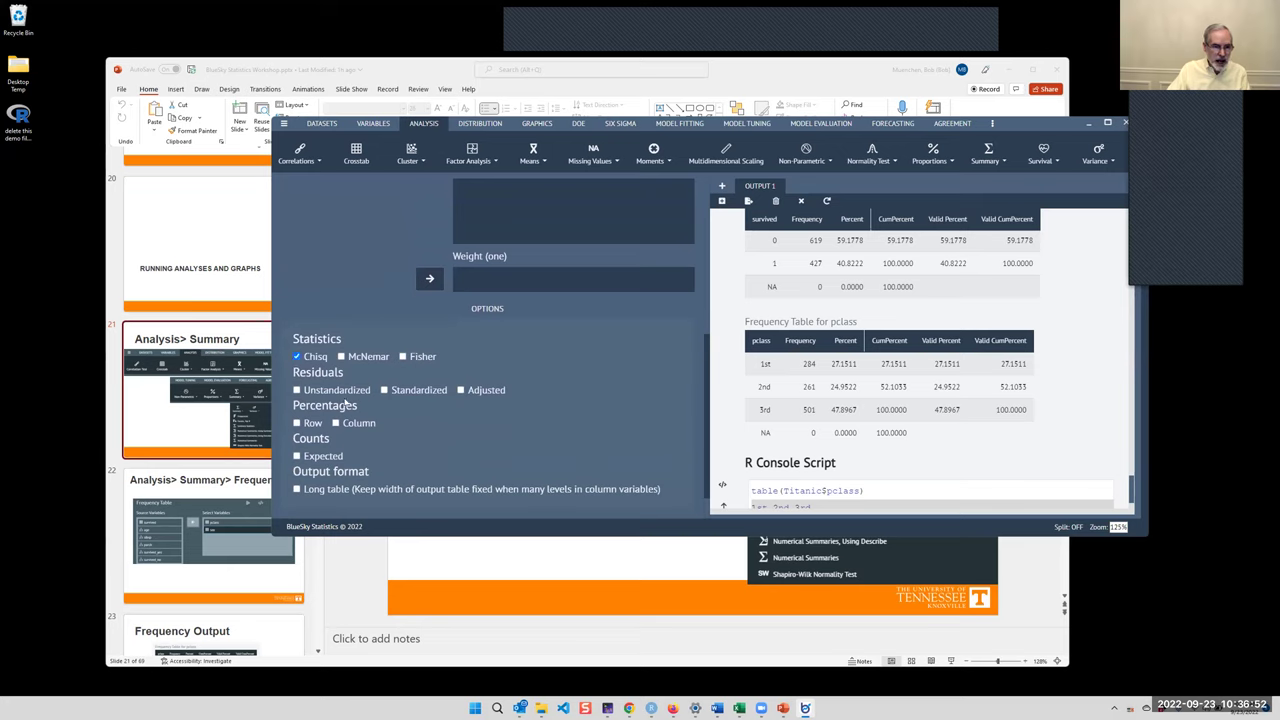
left_click(300, 423)
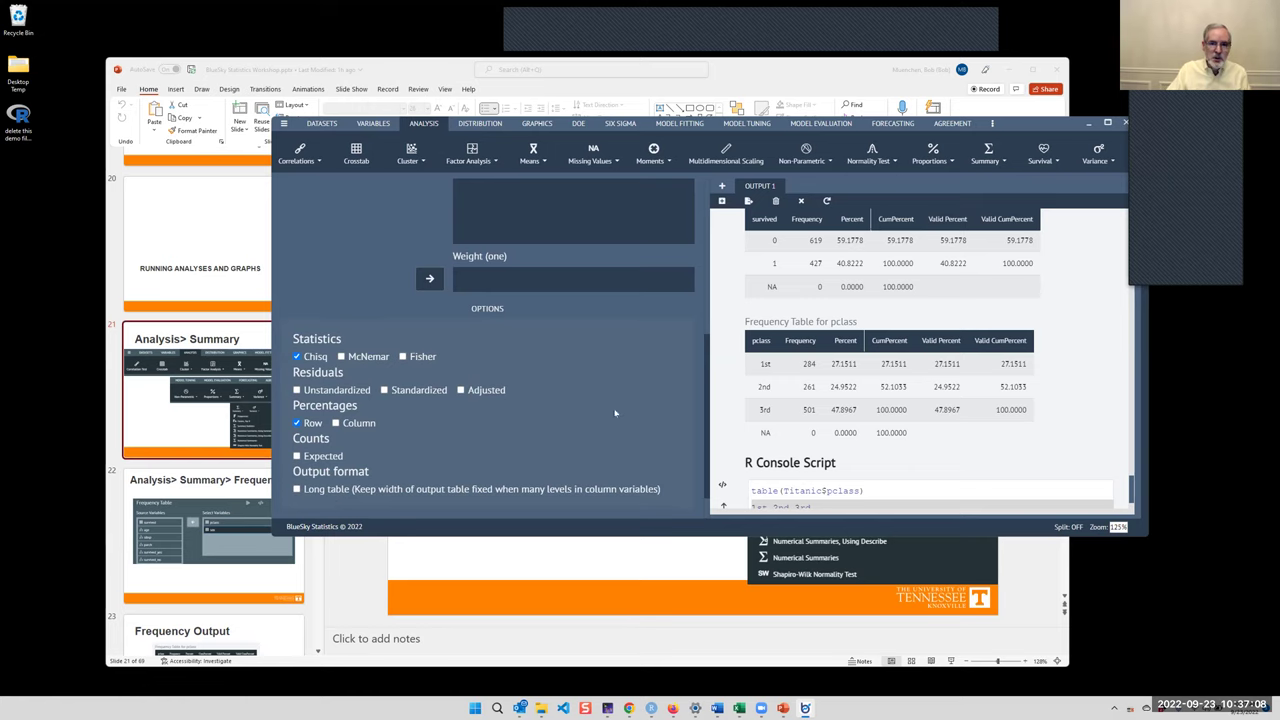
scroll(615, 413, "up", 4)
scroll(668, 229, "up", 3)
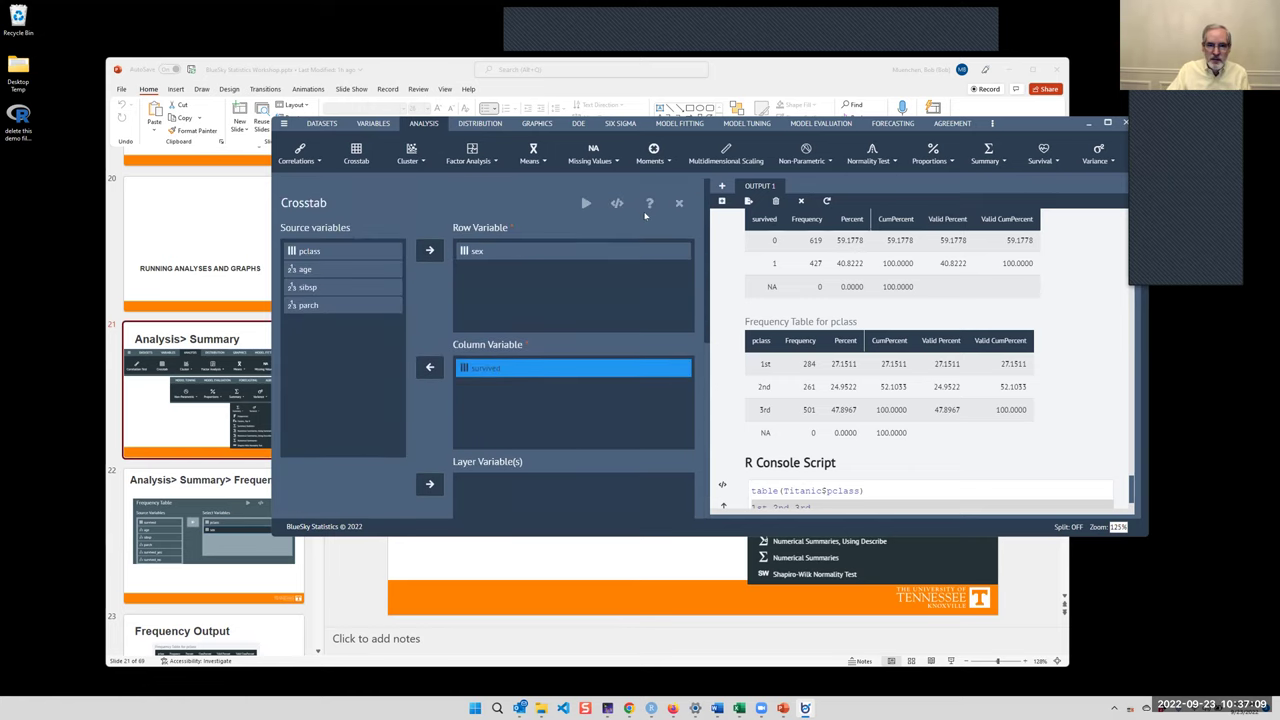
left_click(587, 204)
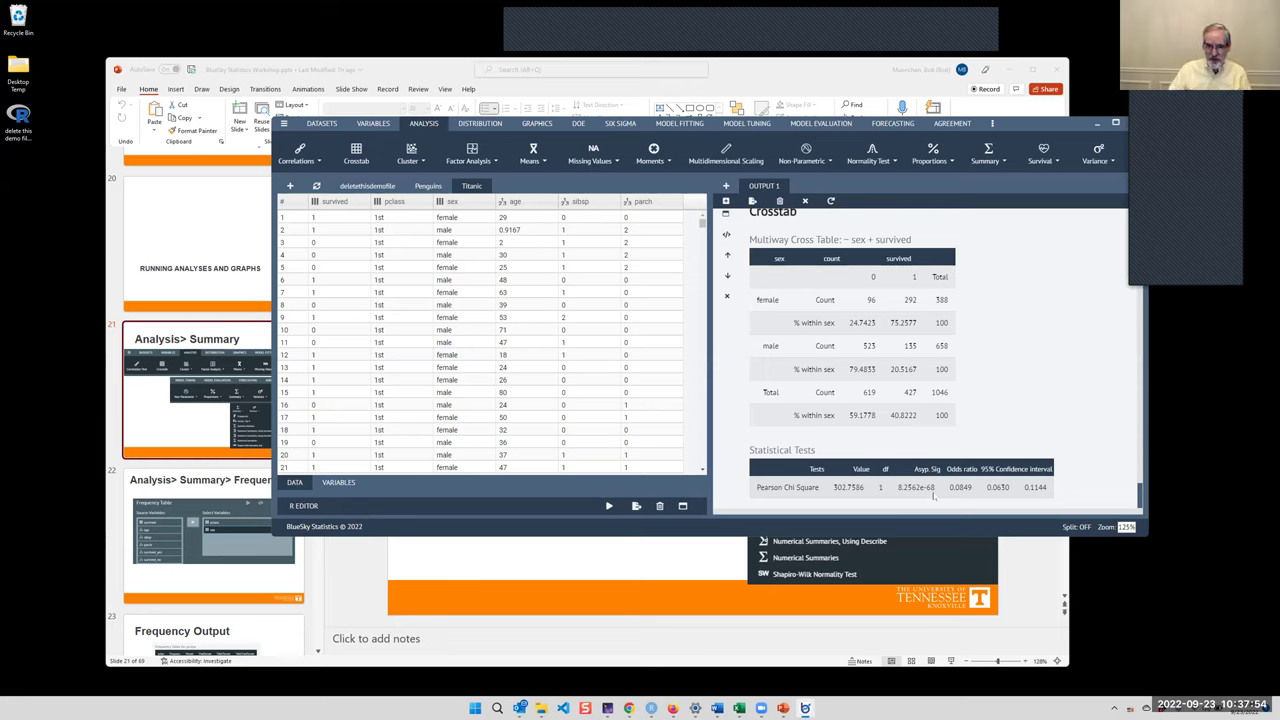
- Recall the crosstab settings from its output, enable Long table, turn off Chisq, rerun it, and compare both table layouts
scroll(946, 412, "up", 1)
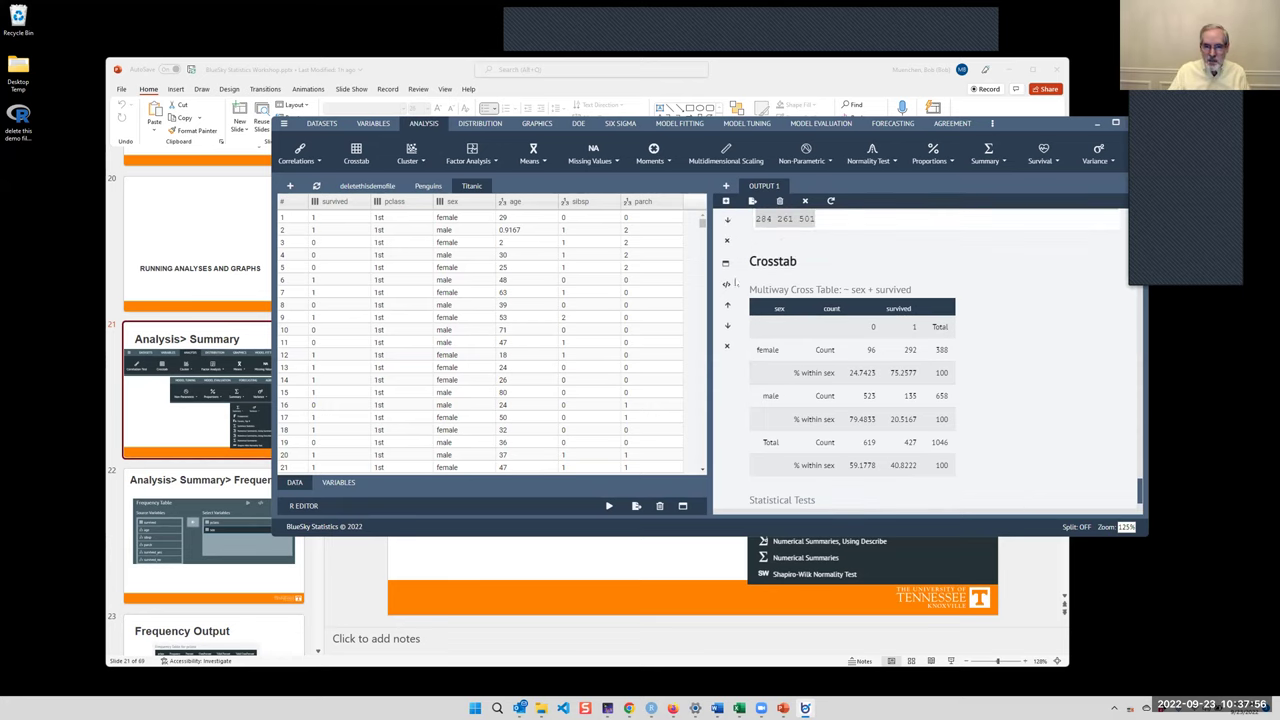
left_click(725, 265)
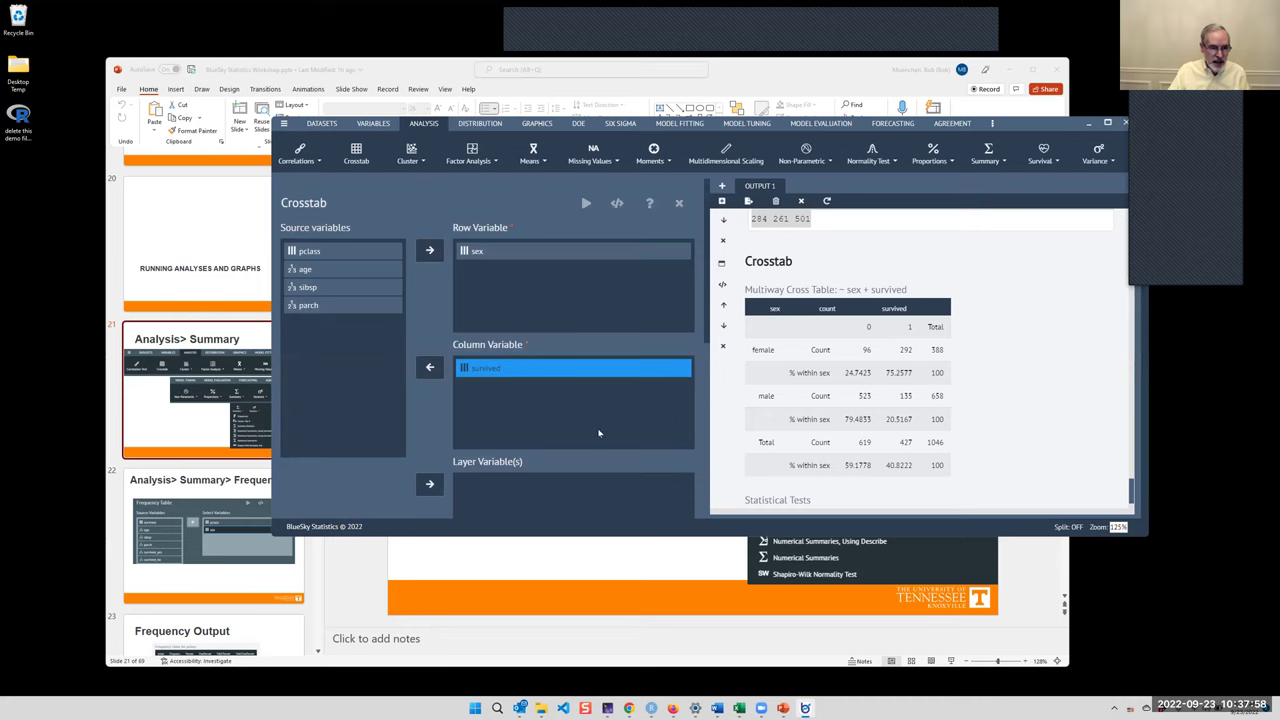
scroll(598, 432, "down", 5)
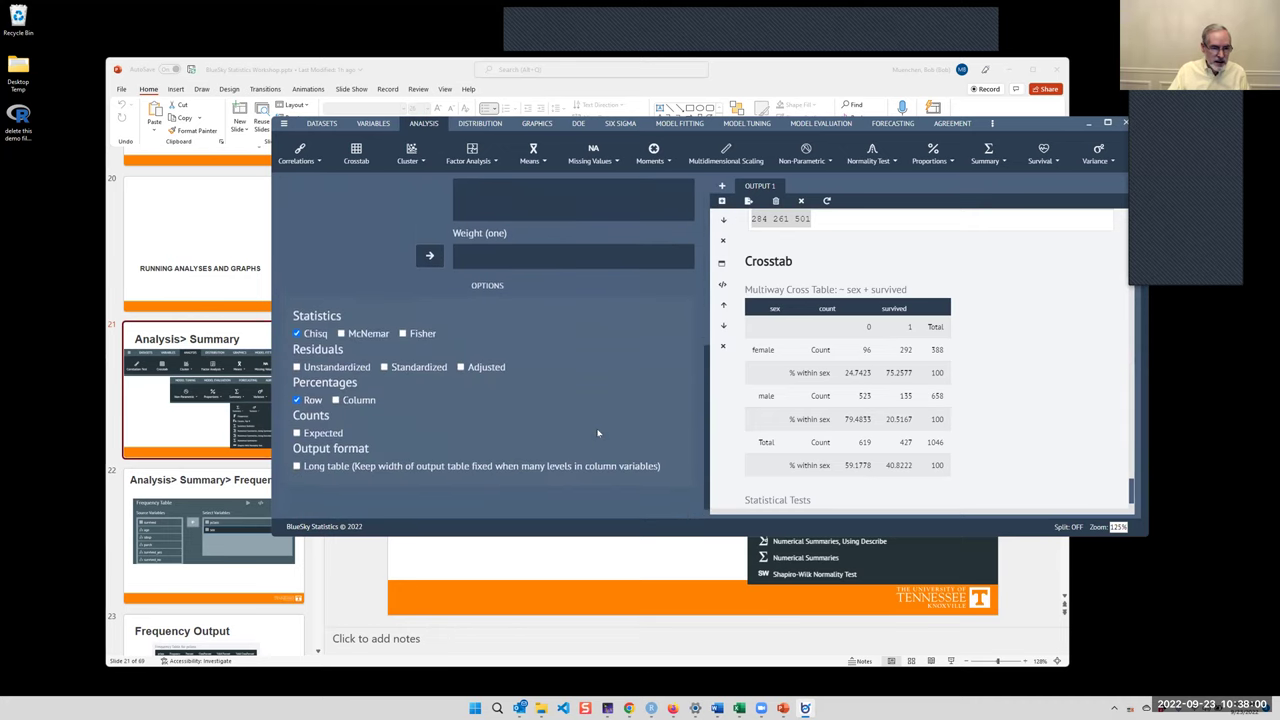
left_click(297, 462)
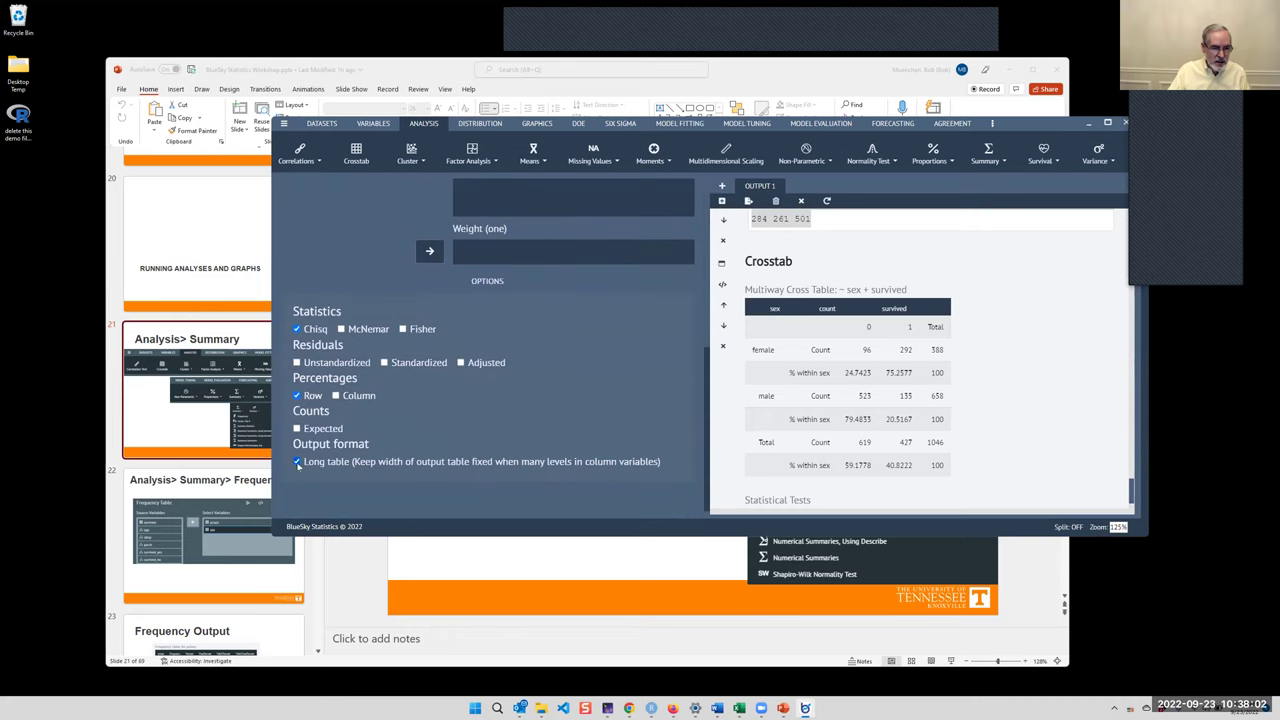
left_click(297, 329)
scroll(660, 272, "up", 5)
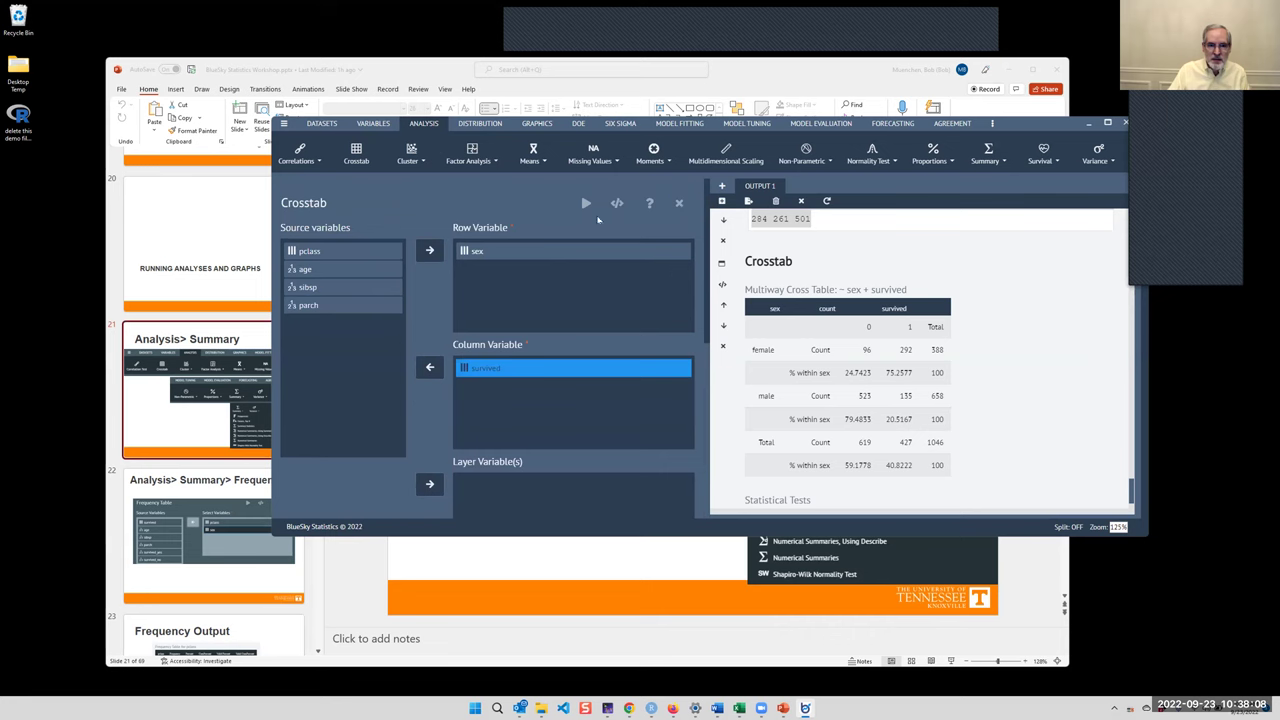
left_click(585, 192)
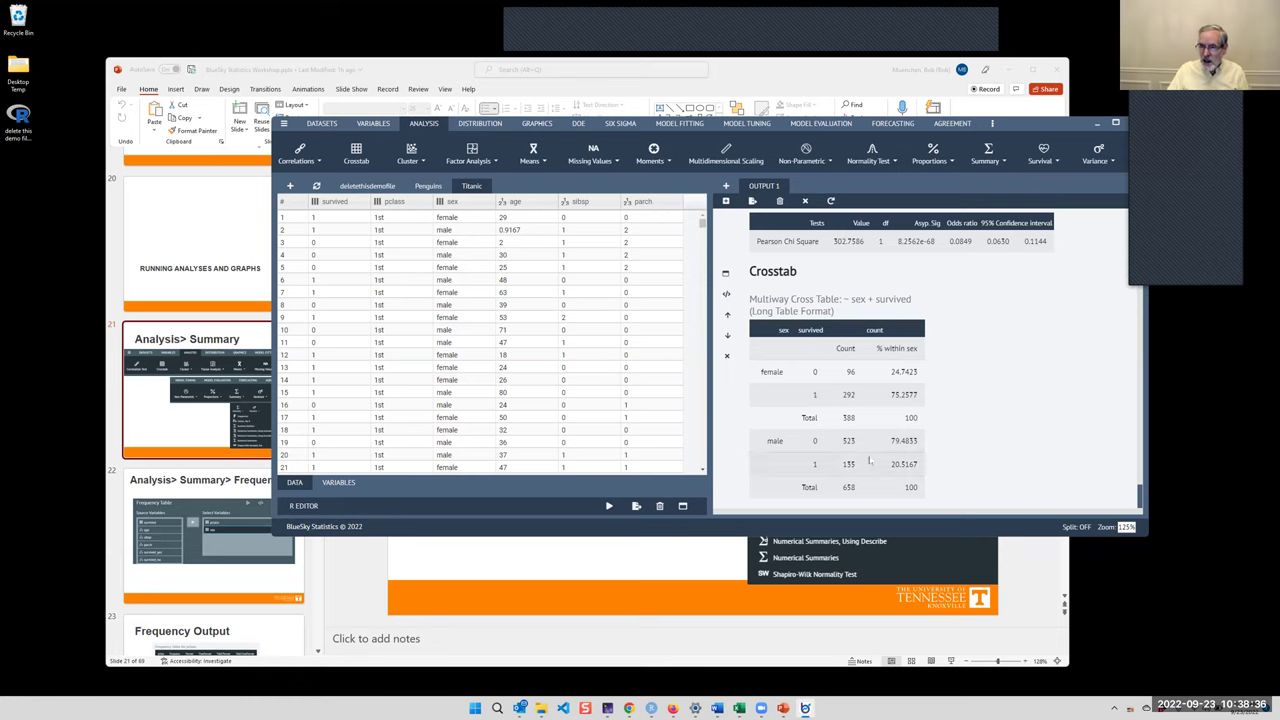
scroll(926, 296, "up", 5)
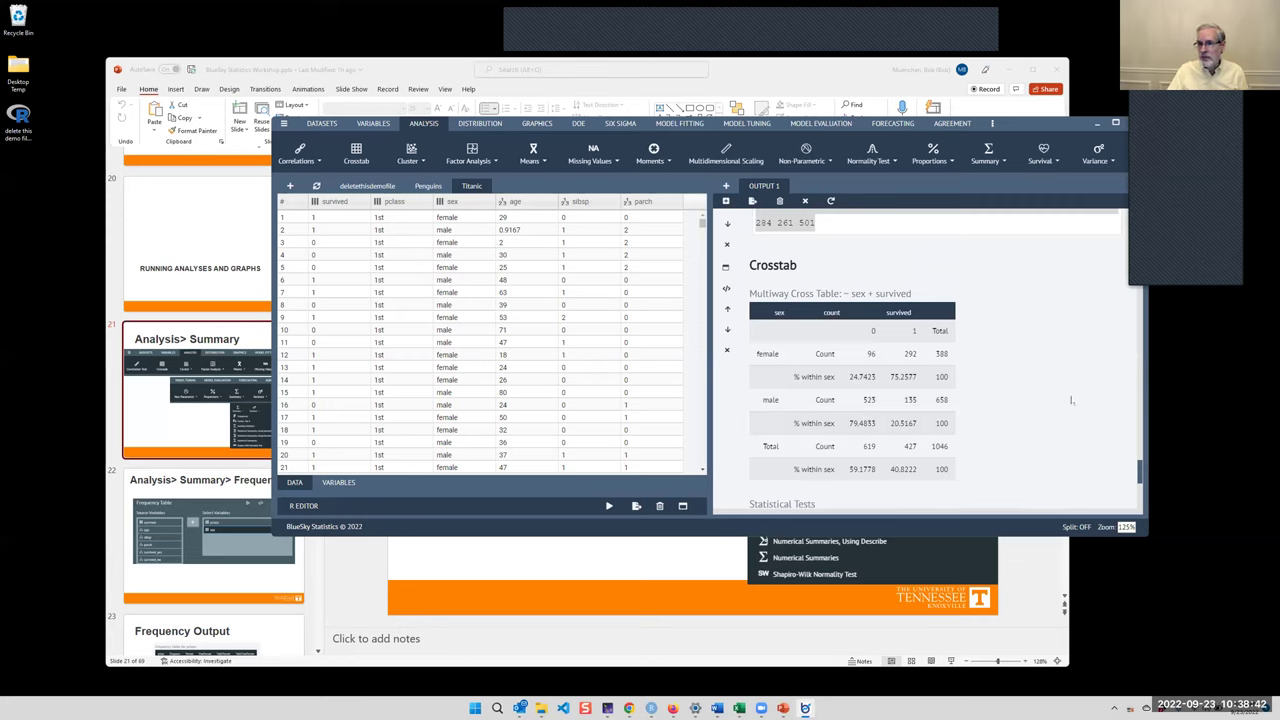
scroll(1063, 372, "down", 5)
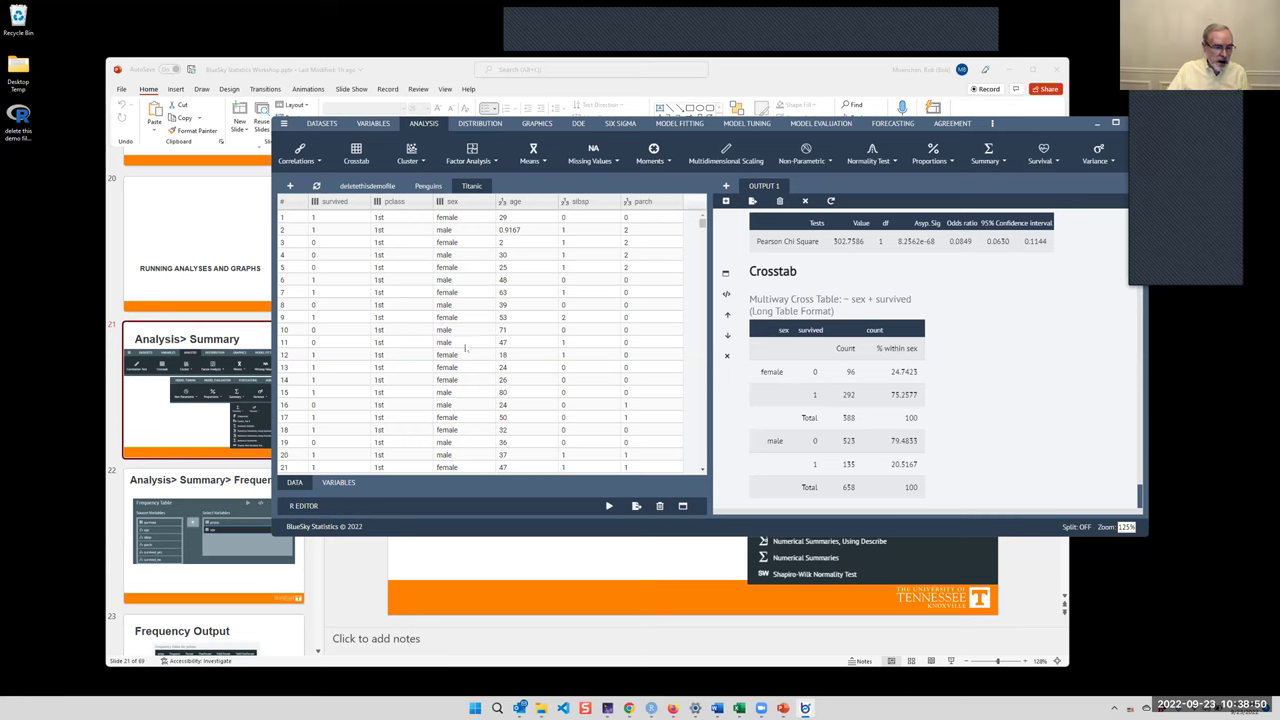
- Set up a Bar Chart of the Titanic data with survived as the X variable and bars filled by sex
scroll(124, 343, "down", 10)
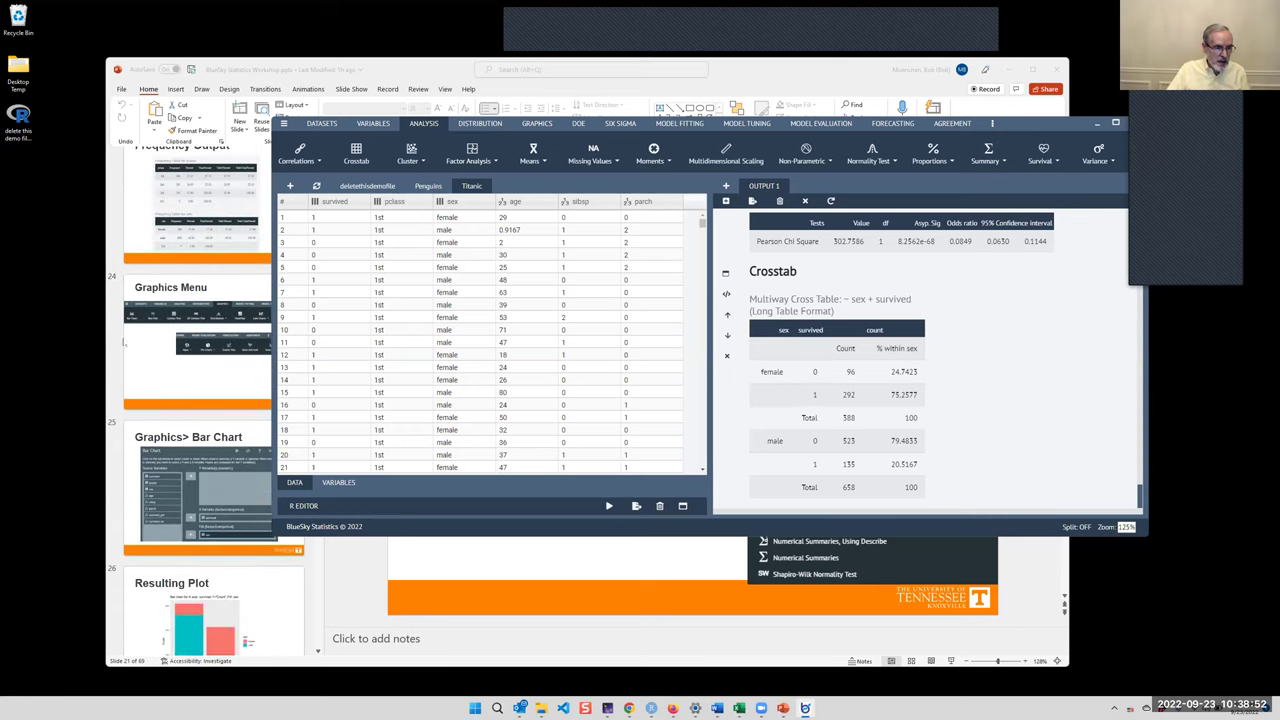
scroll(125, 343, "down", 2)
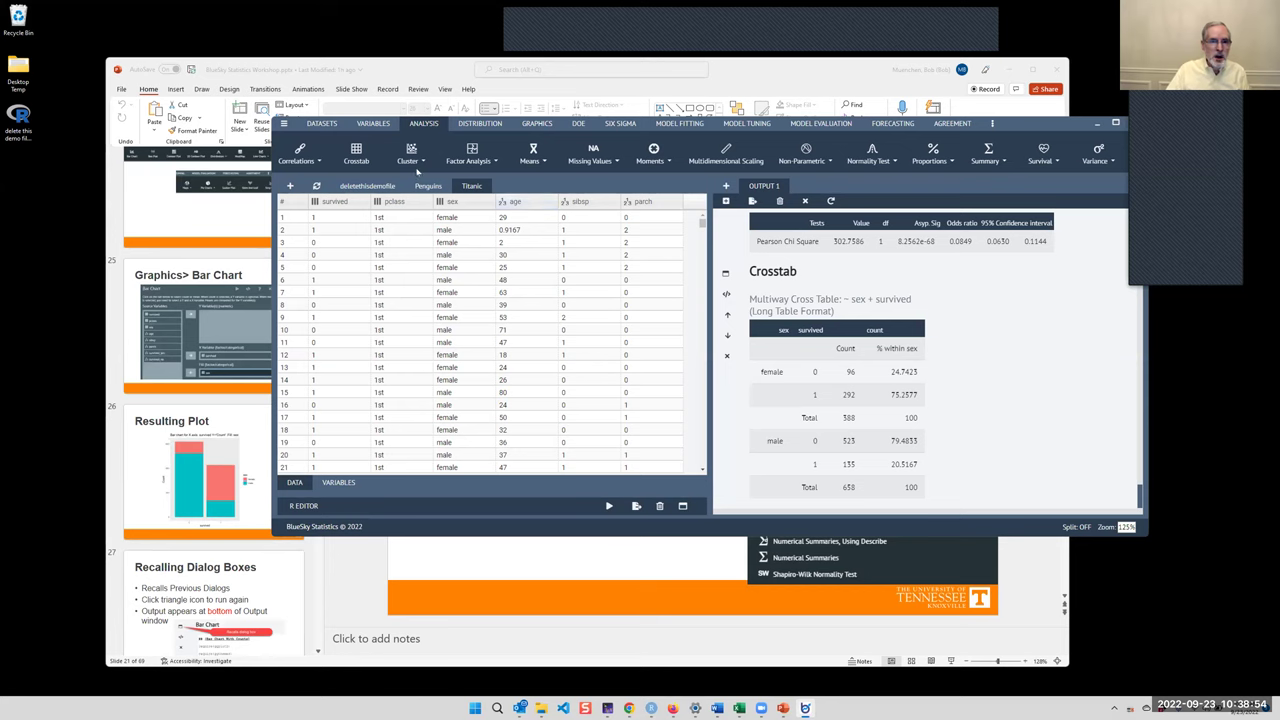
left_click(537, 123)
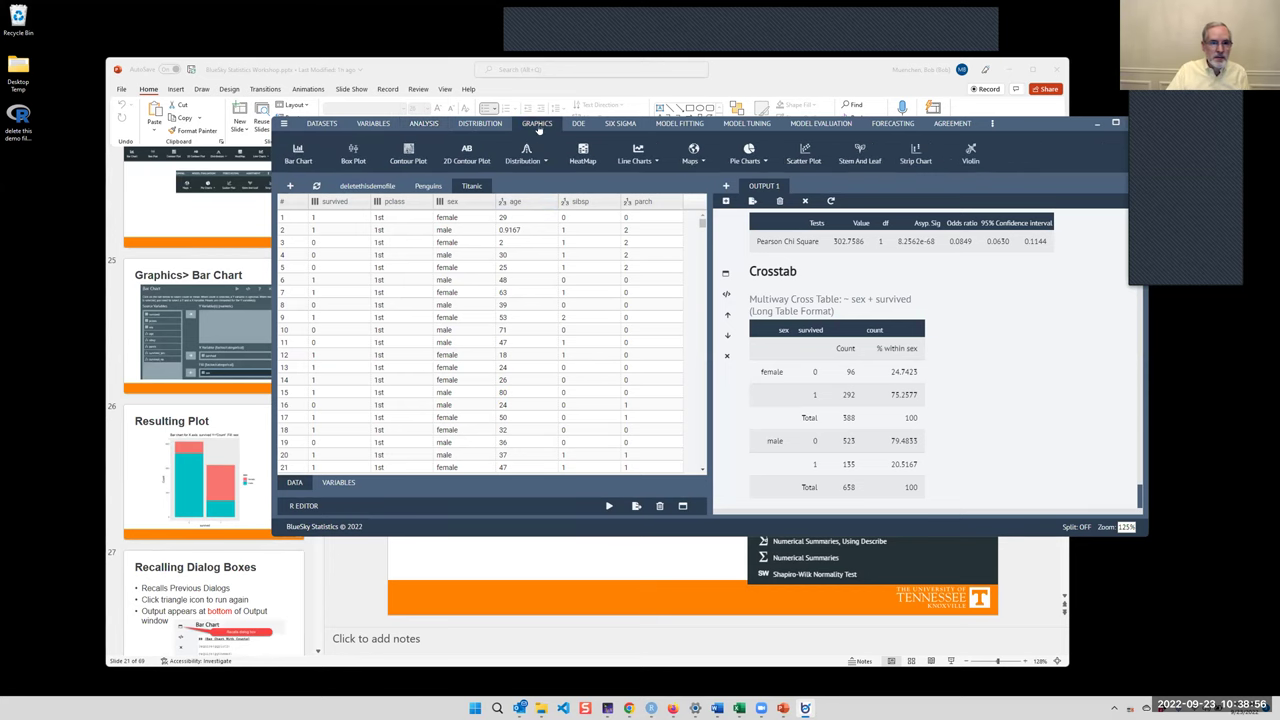
left_click(298, 155)
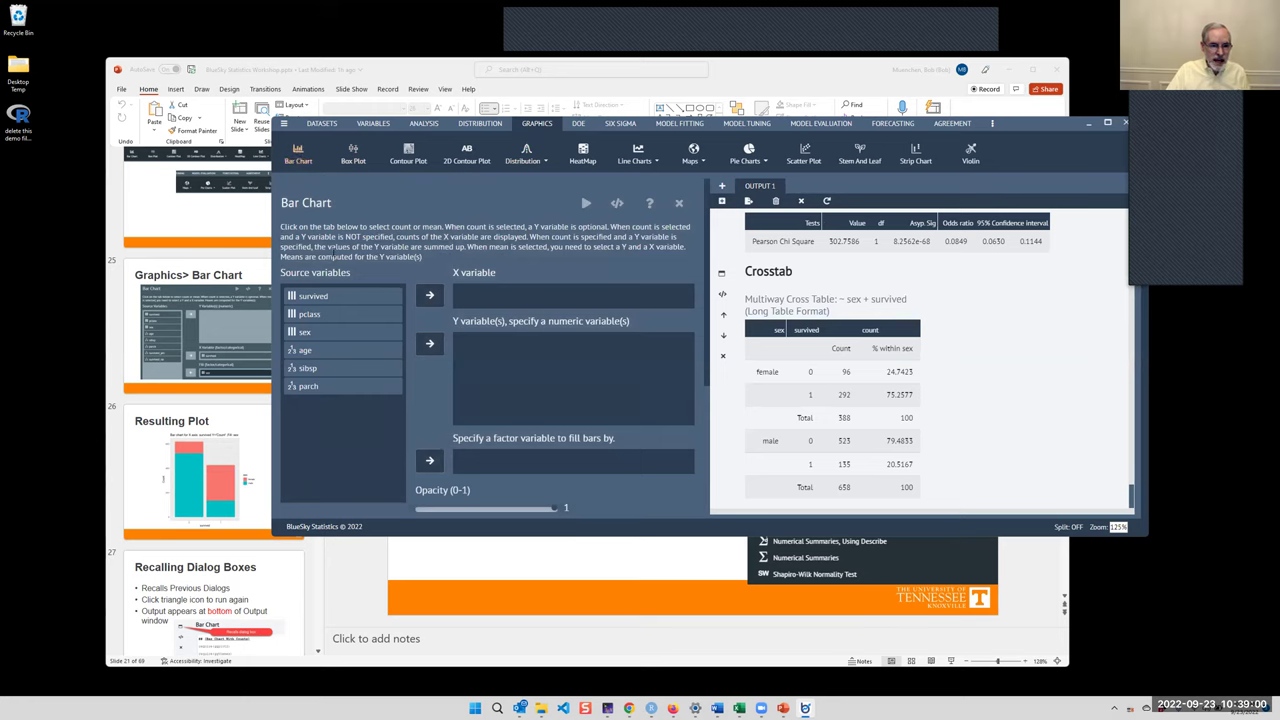
left_click(346, 299)
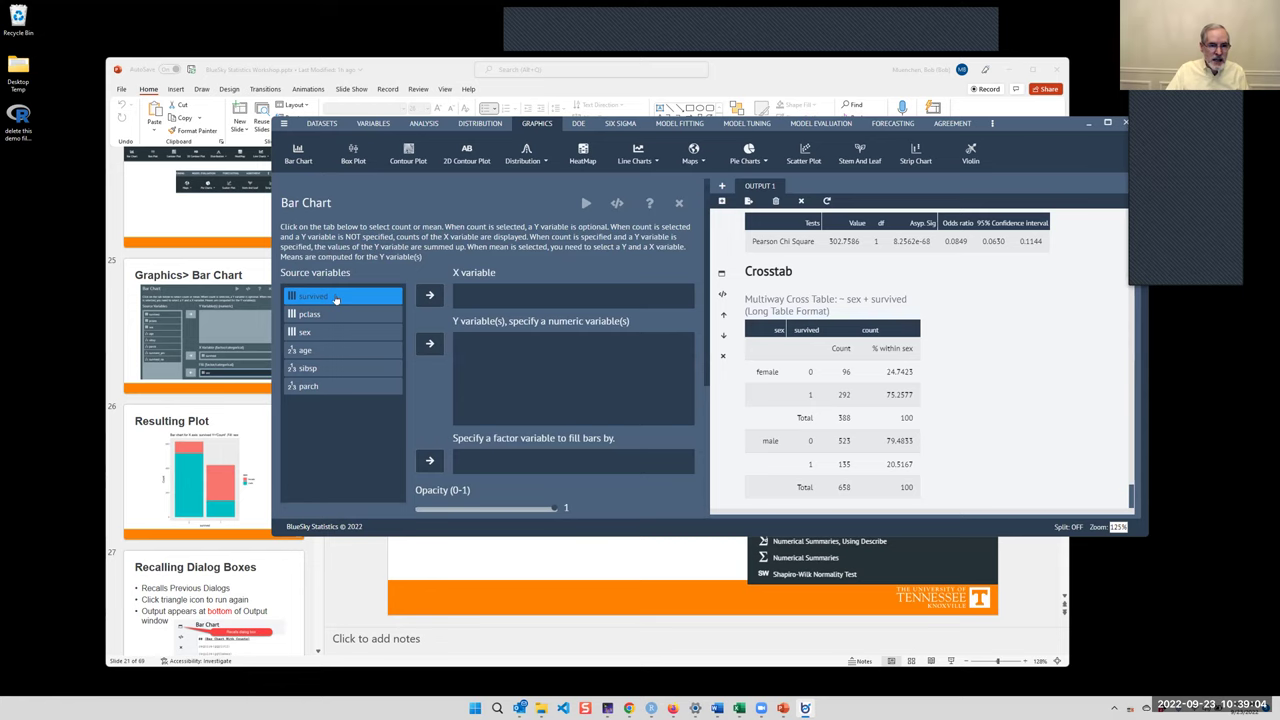
left_click(428, 295)
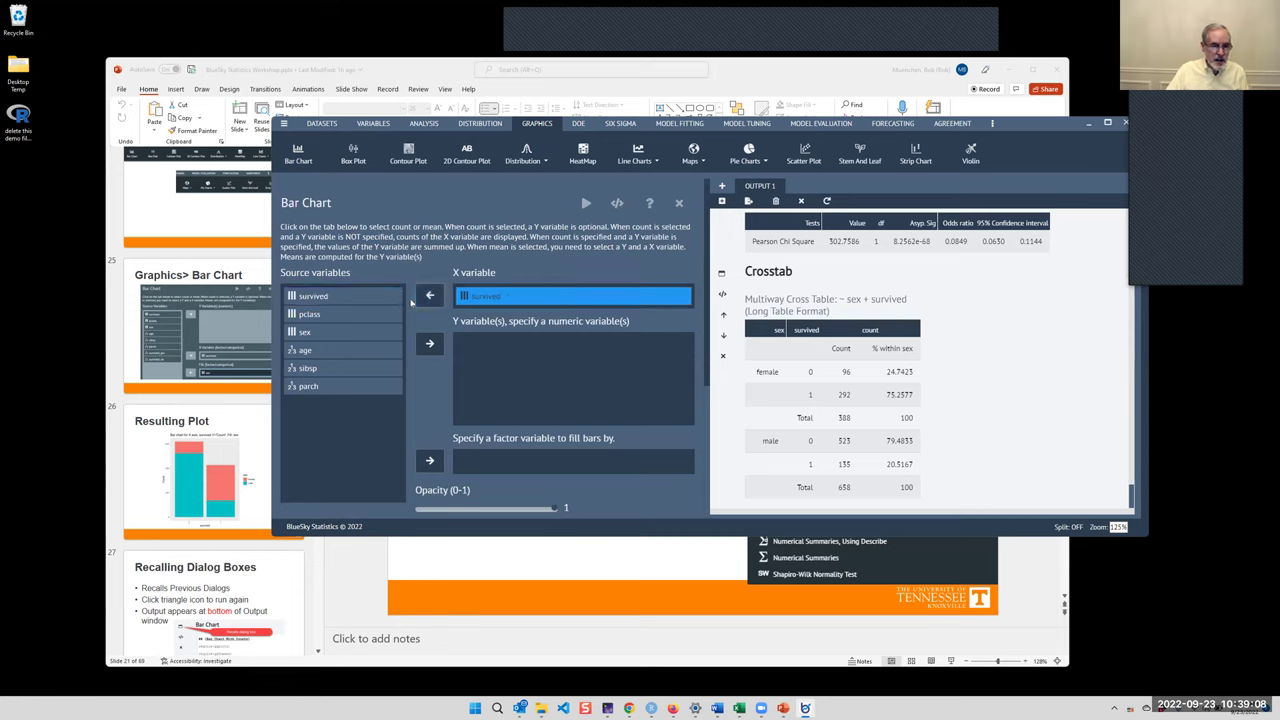
left_click(338, 332)
left_click(340, 368, "ctrl")
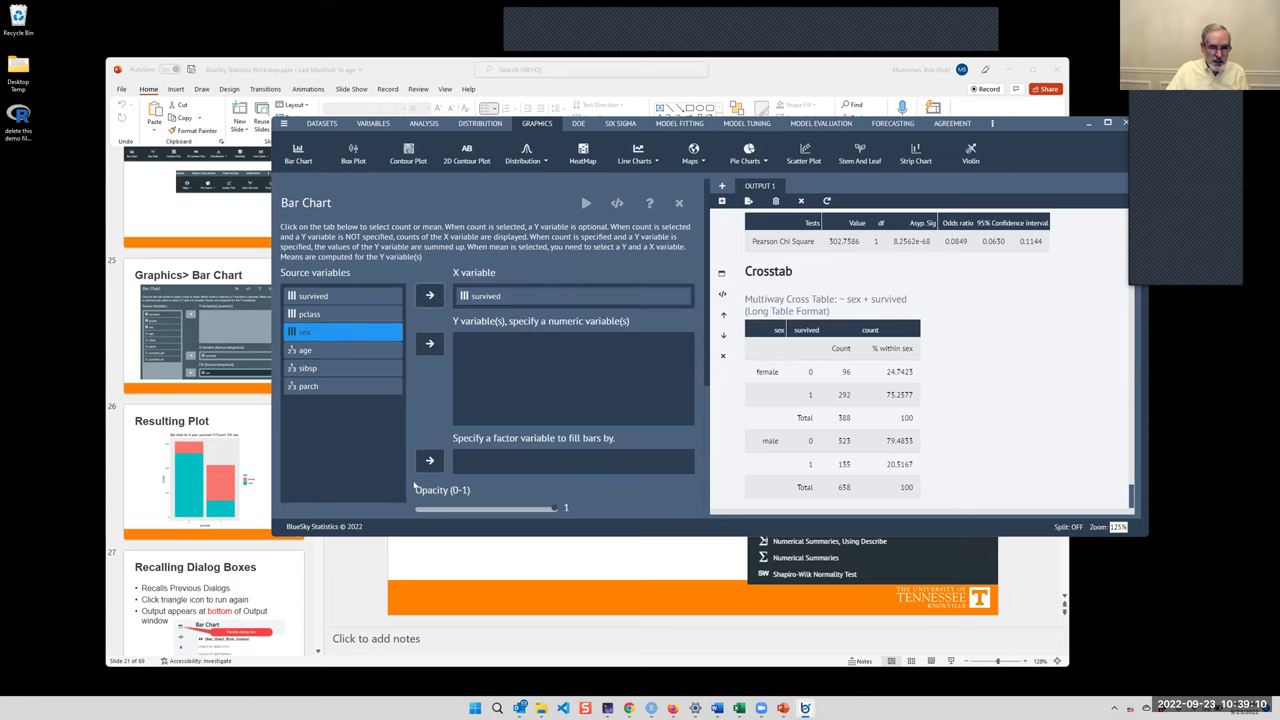
left_click(429, 460)
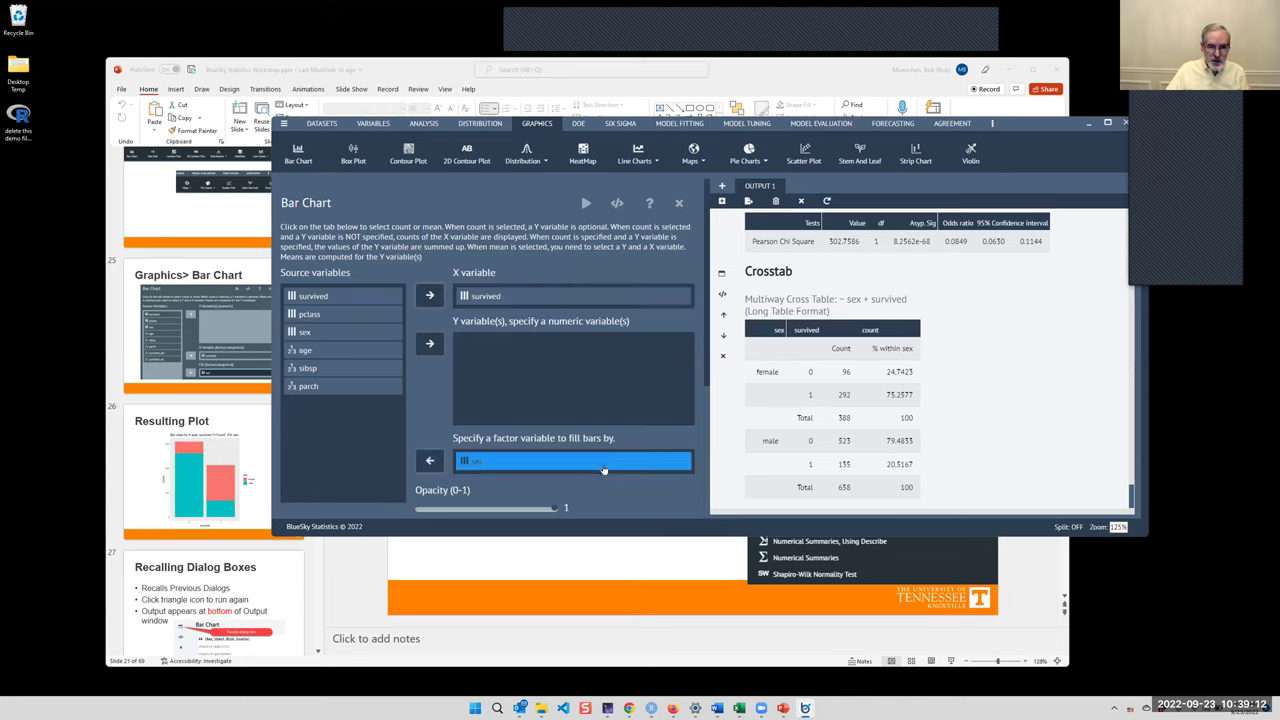
- Review the bar graph type choices, keep Stacked bar graph, and run the chart
scroll(601, 470, "down", 3)
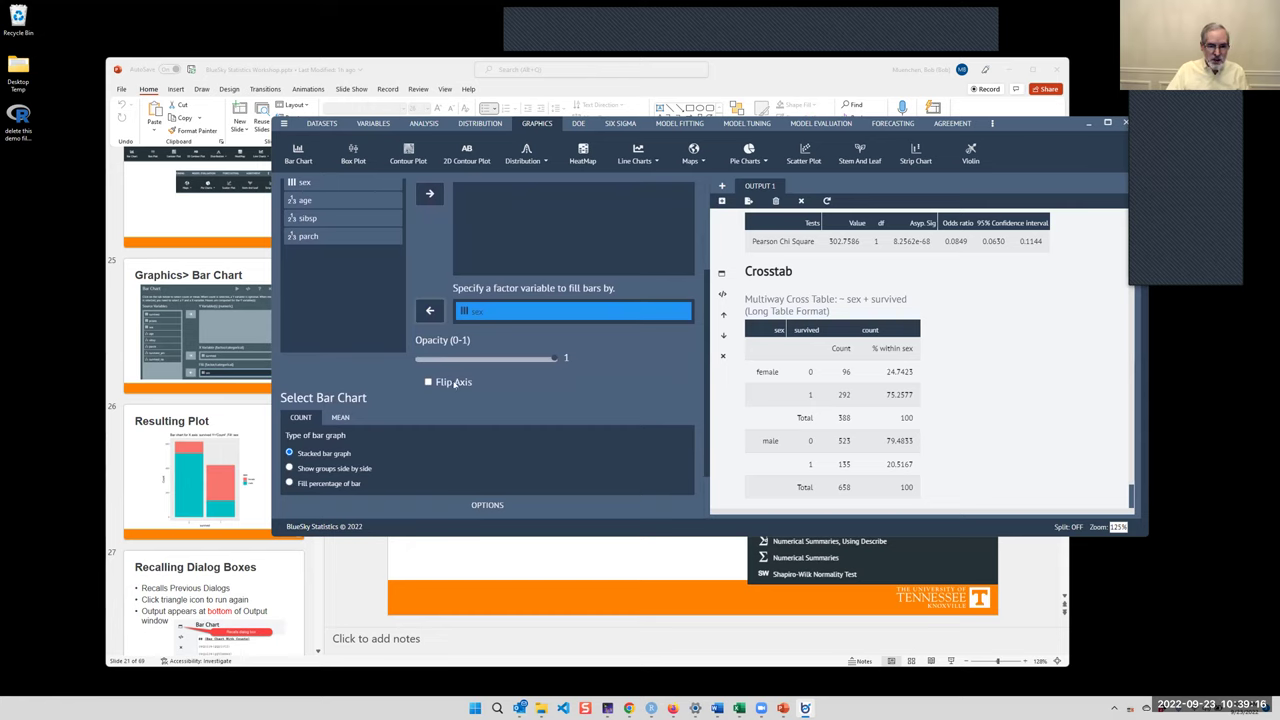
scroll(437, 406, "down", 2)
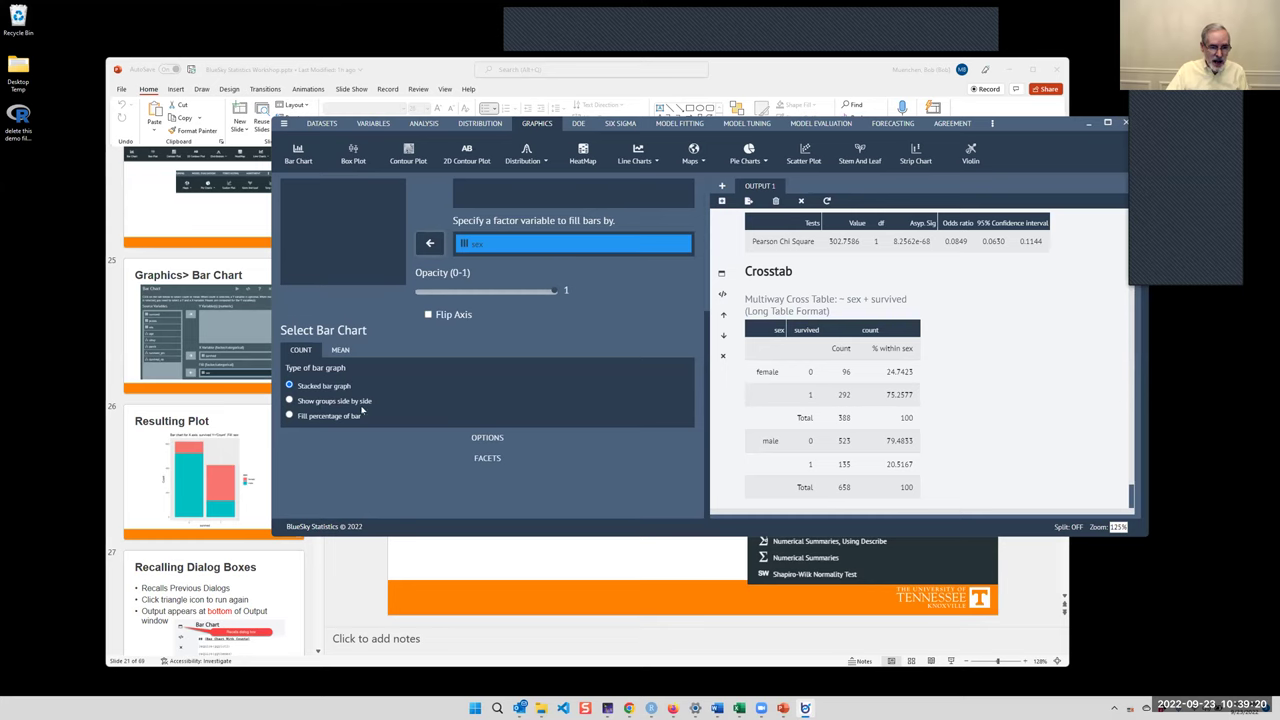
scroll(335, 428, "up", 6)
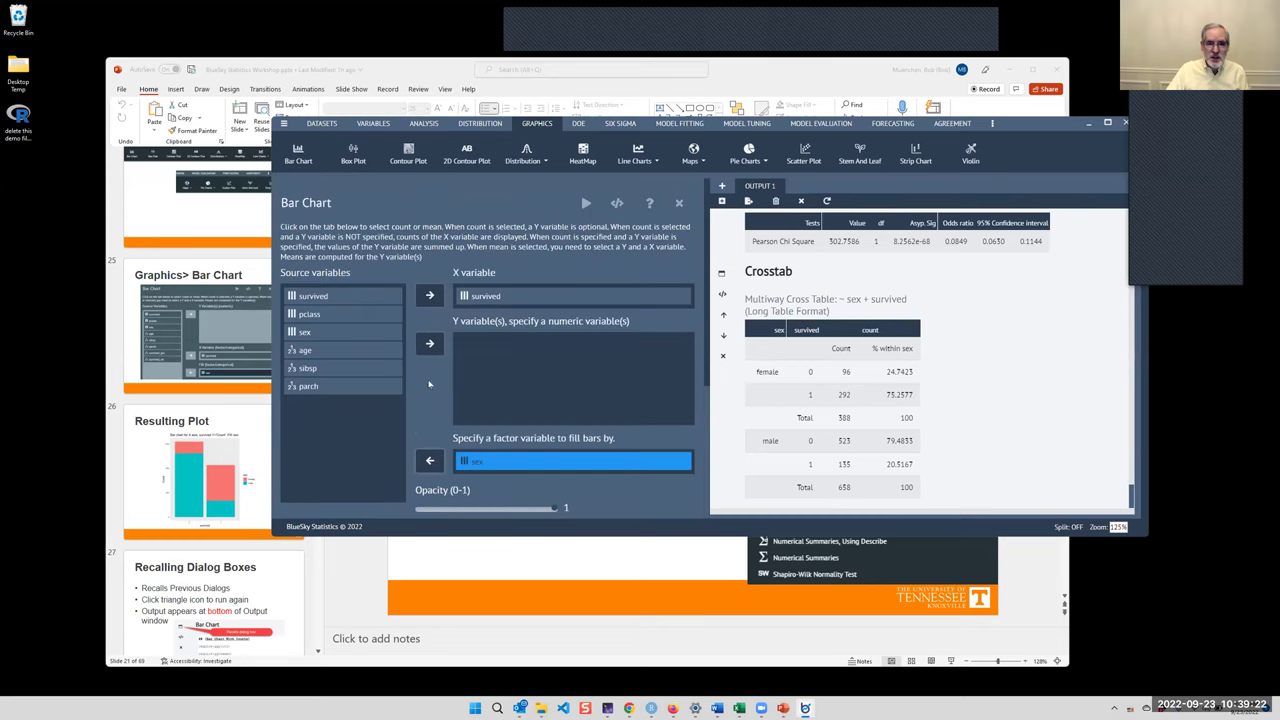
left_click(585, 204)
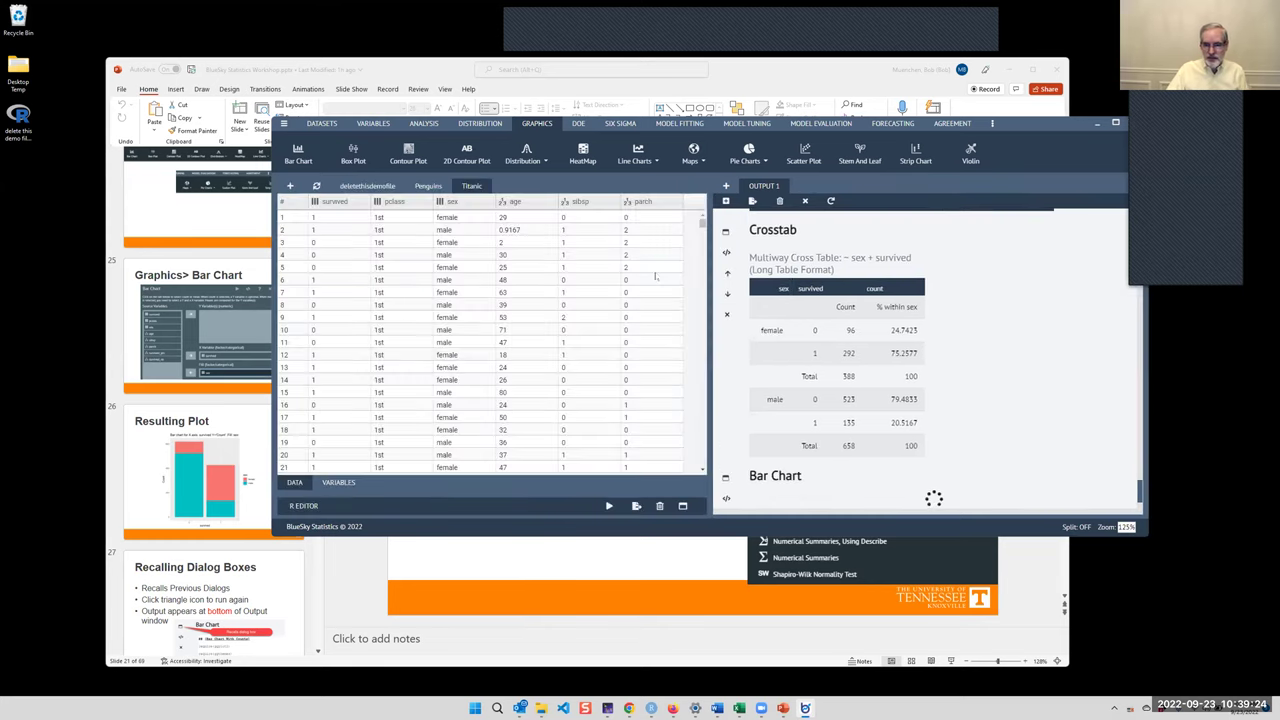
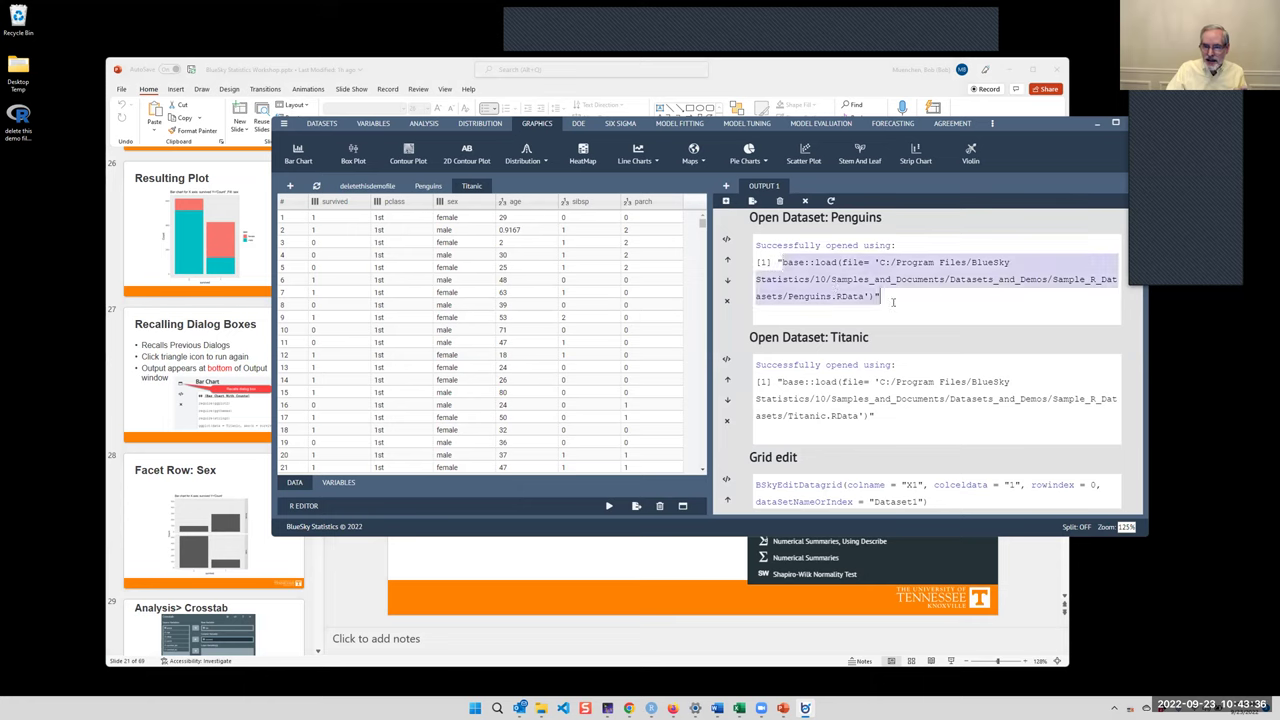
- Examine the output's export formats, trying HTML and R Markdown, cancel the export, and switch to the PowerPoint presentation
left_click(902, 307)
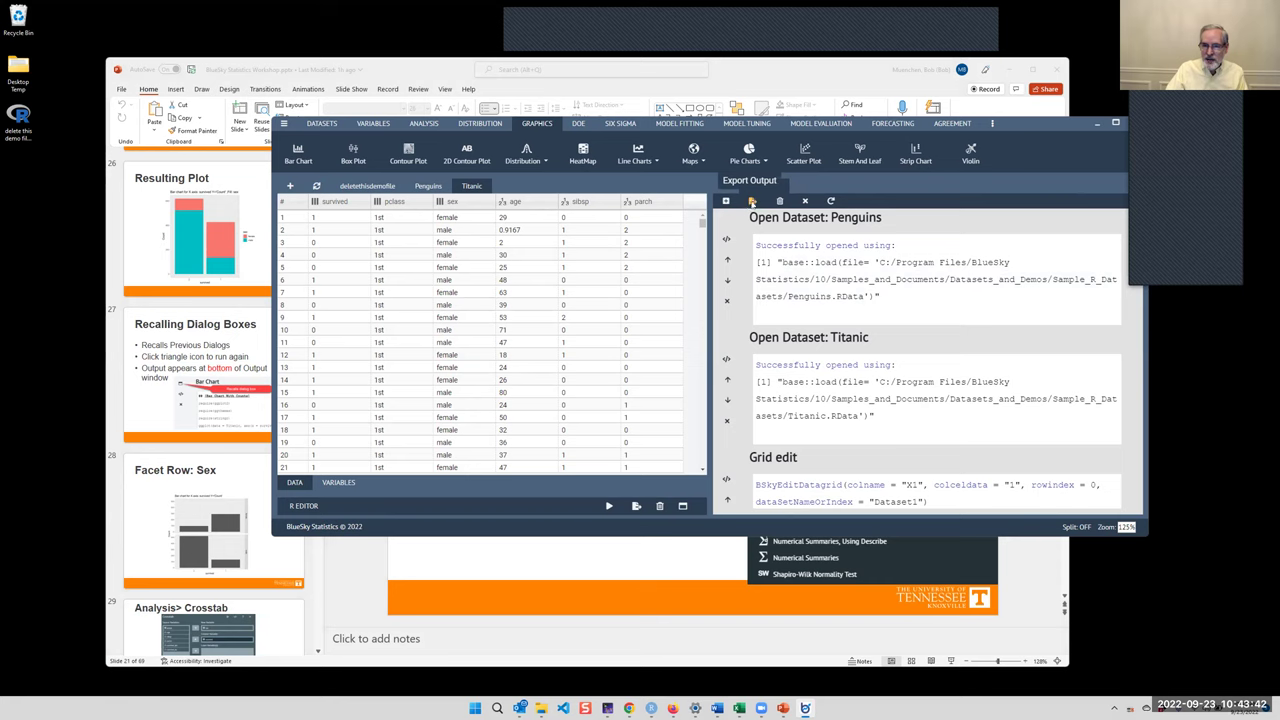
left_click(752, 202)
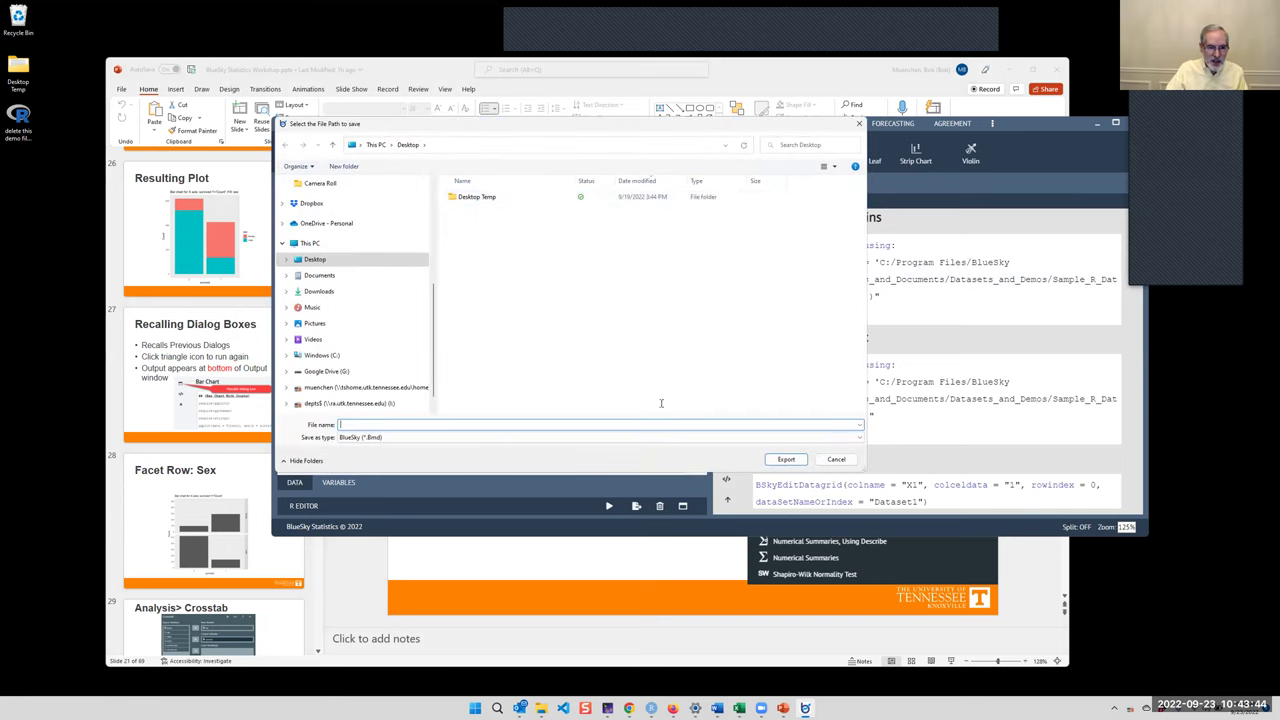
left_click(386, 438)
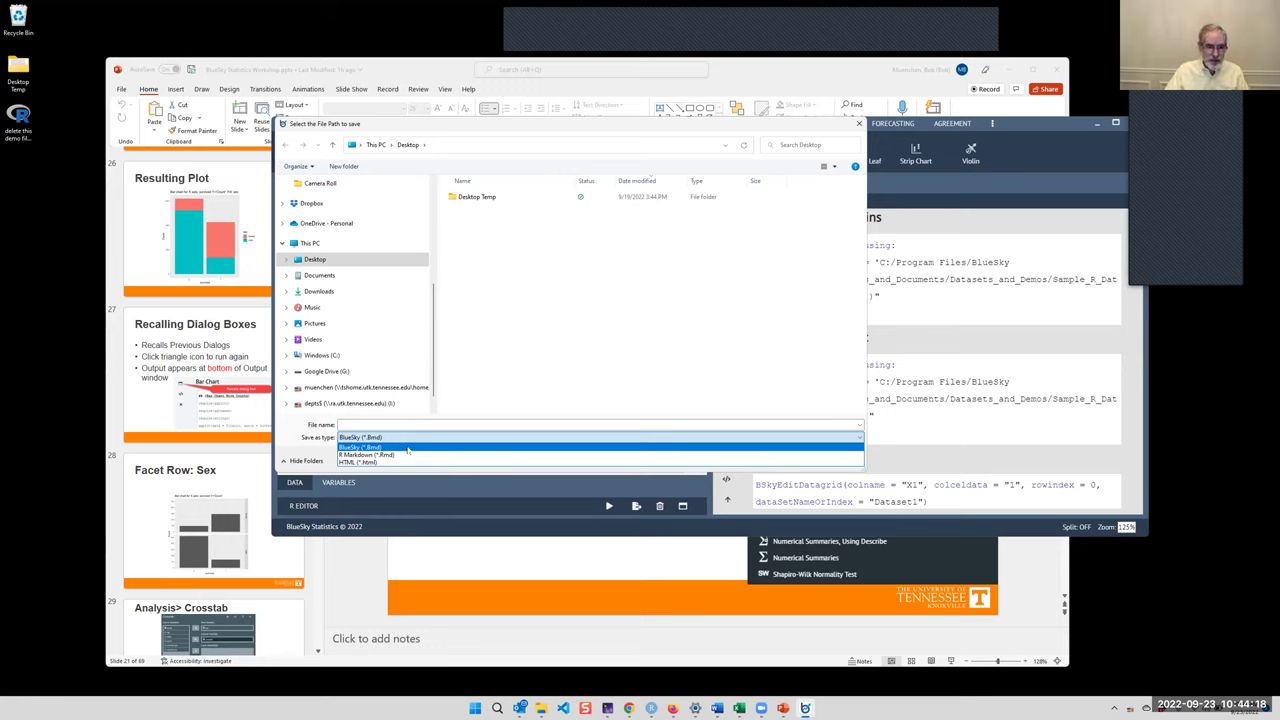
left_click(398, 461)
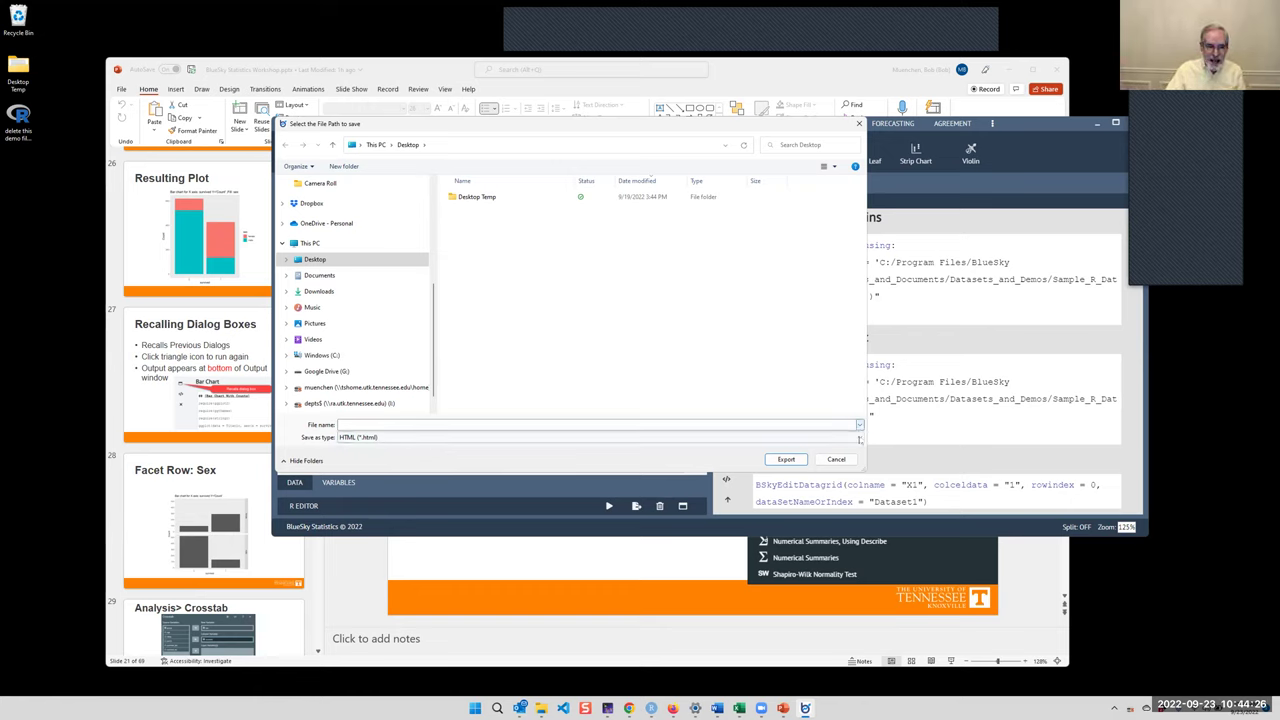
left_click(858, 437)
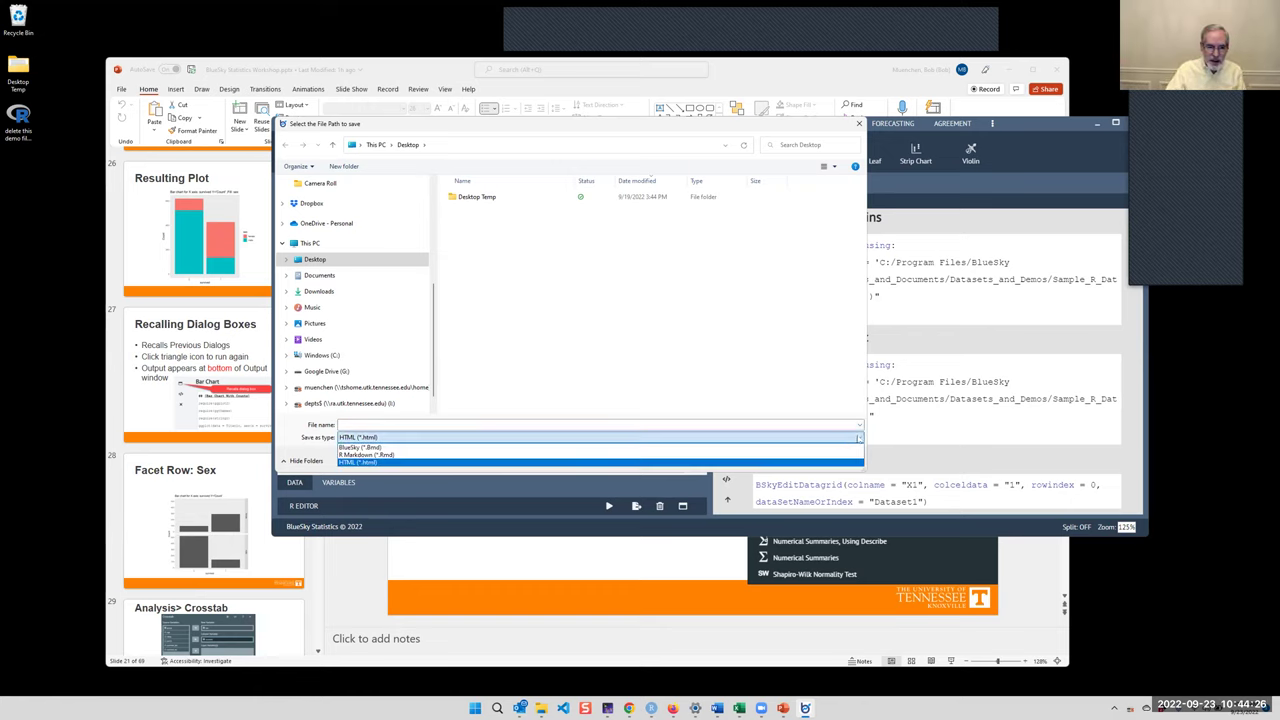
left_click(405, 456)
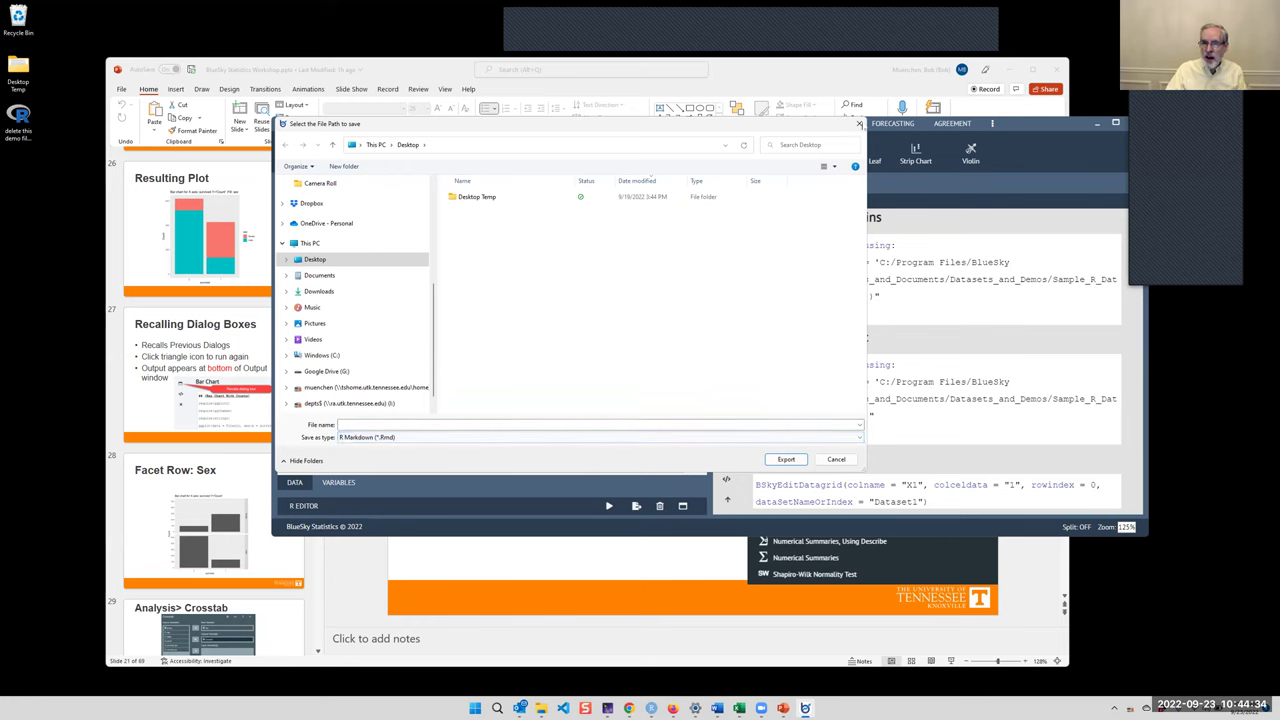
left_click(858, 123)
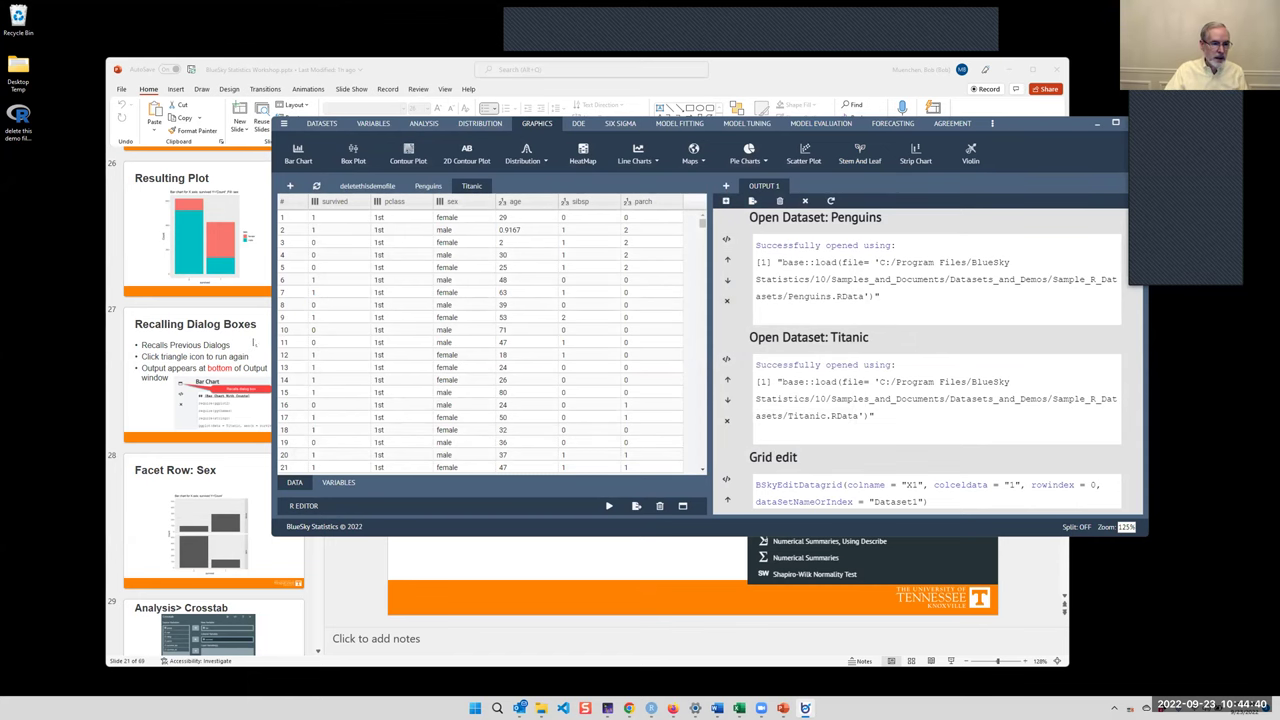
left_click(253, 342)
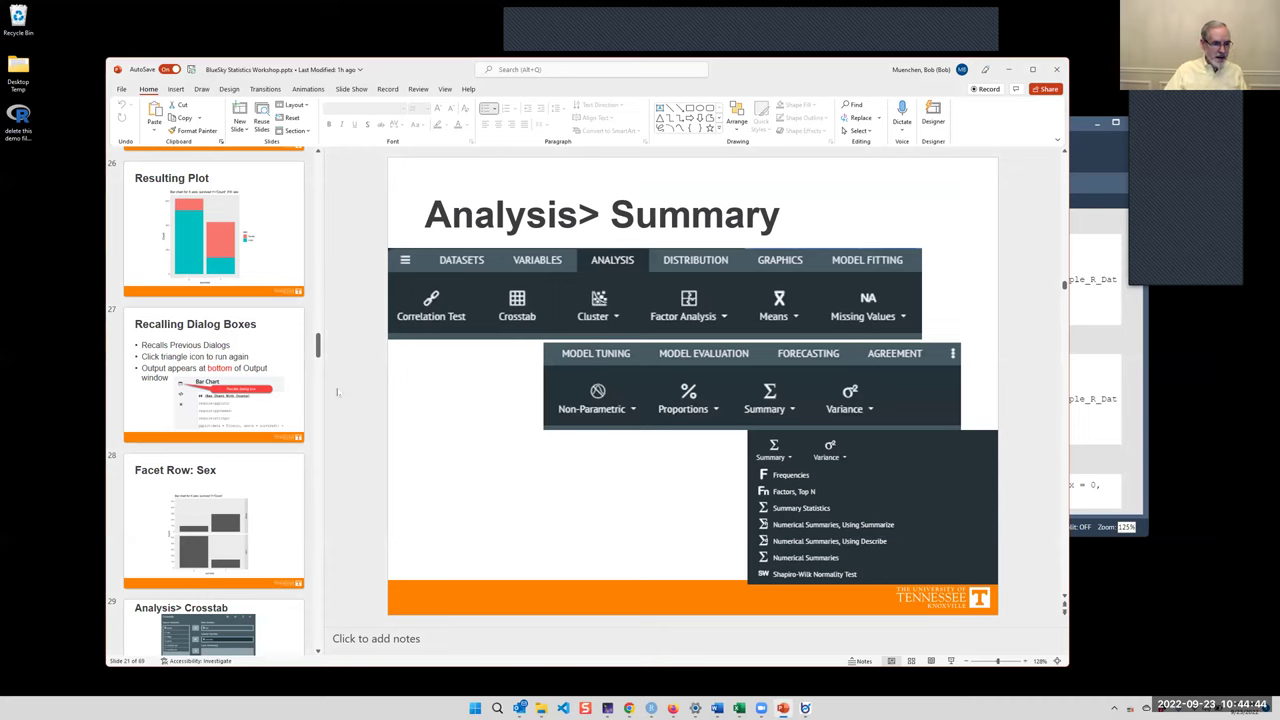
- Switch back to BlueSky Statistics, reposition its window, and review the demo bar chart and its R script at the end of the output
scroll(233, 299, "down", 2)
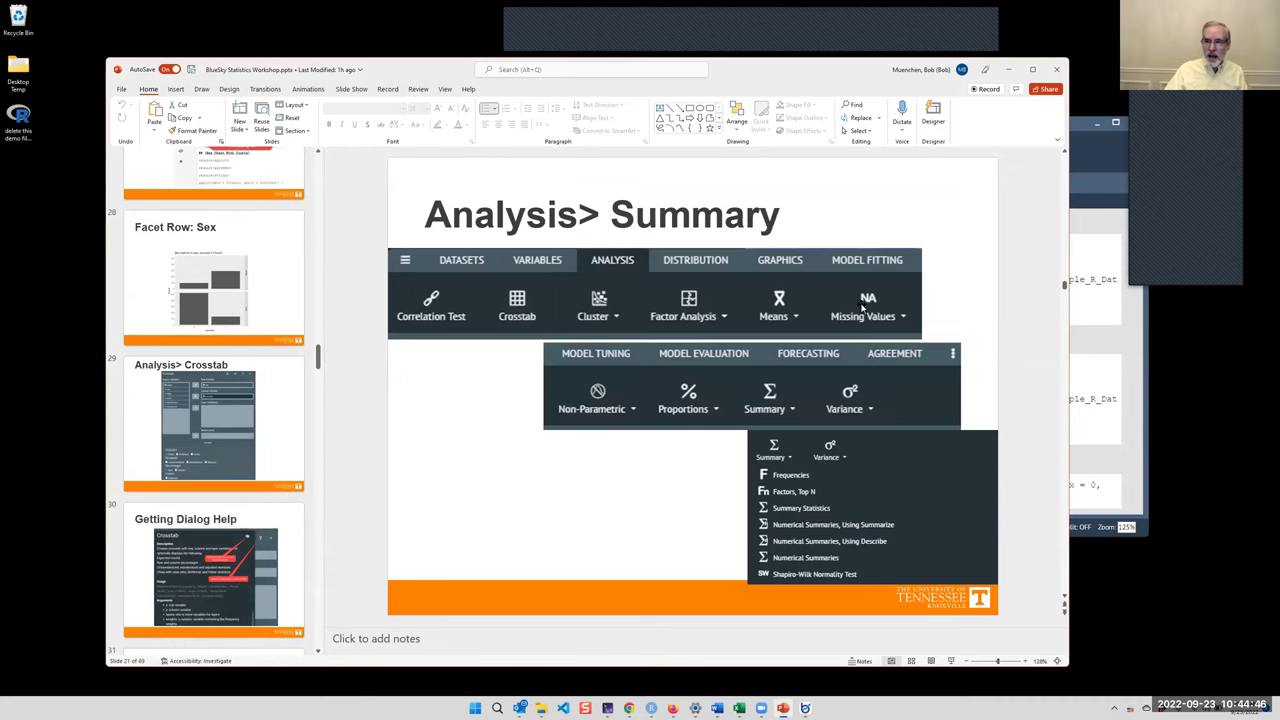
left_click(1089, 215)
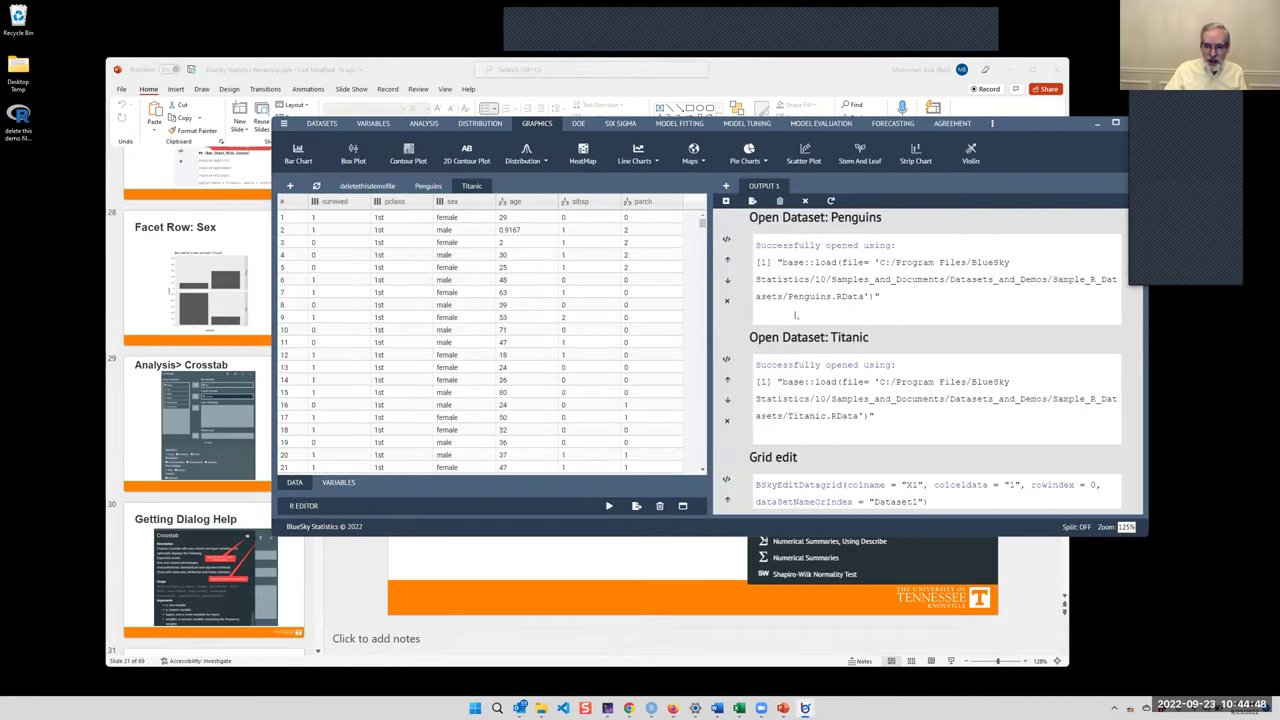
scroll(1069, 313, "down", 5)
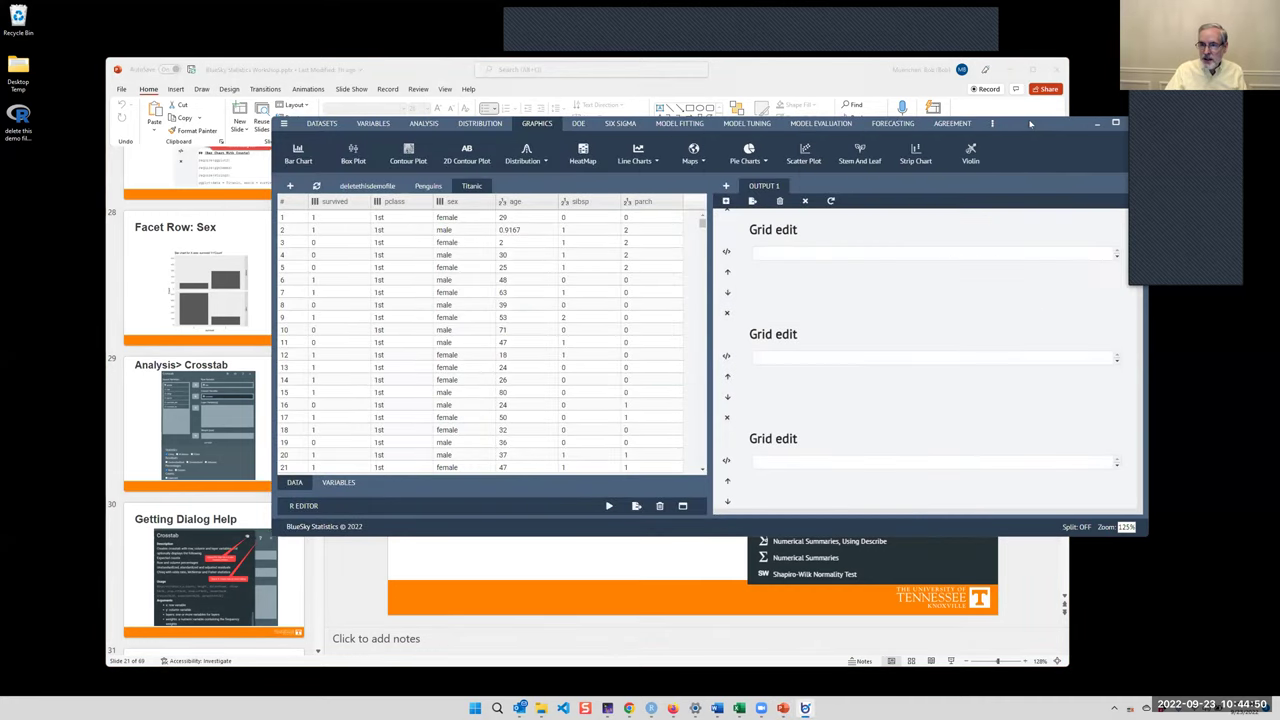
left_click_drag(1028, 124, 986, 118)
left_click_drag(1097, 253, 1097, 493)
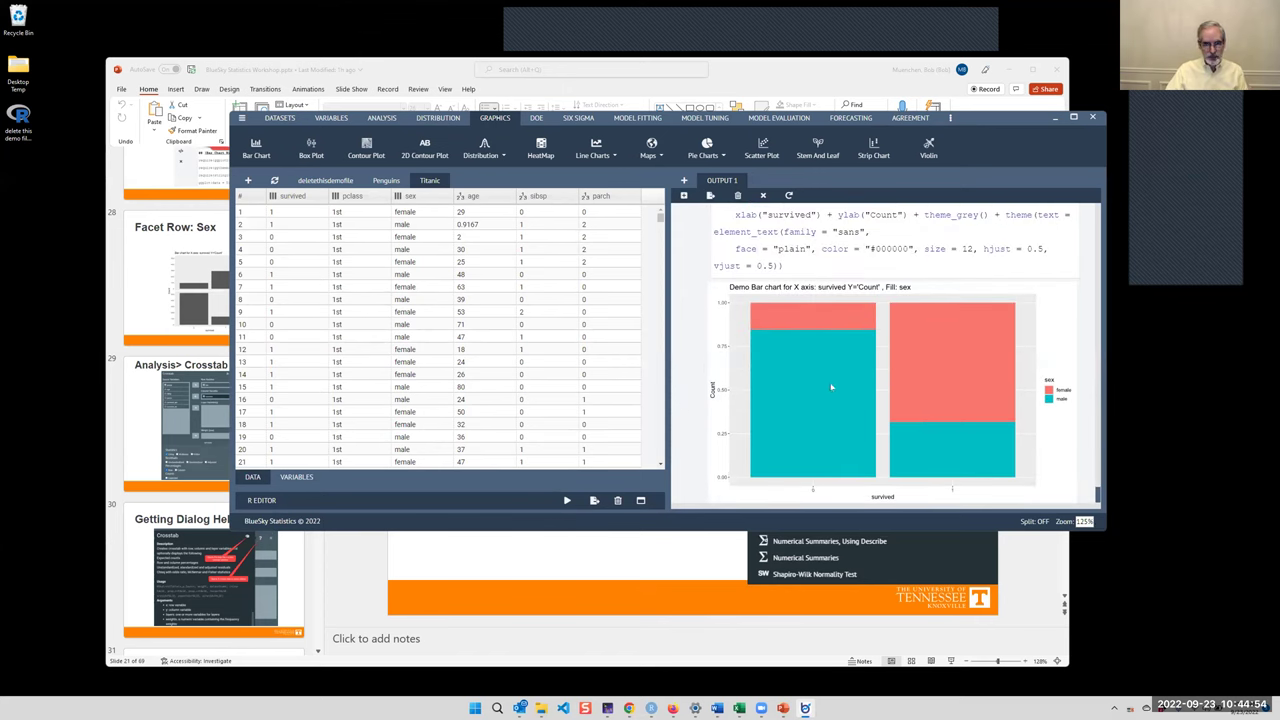
scroll(820, 405, "up", 3)
scroll(830, 390, "down", 2)
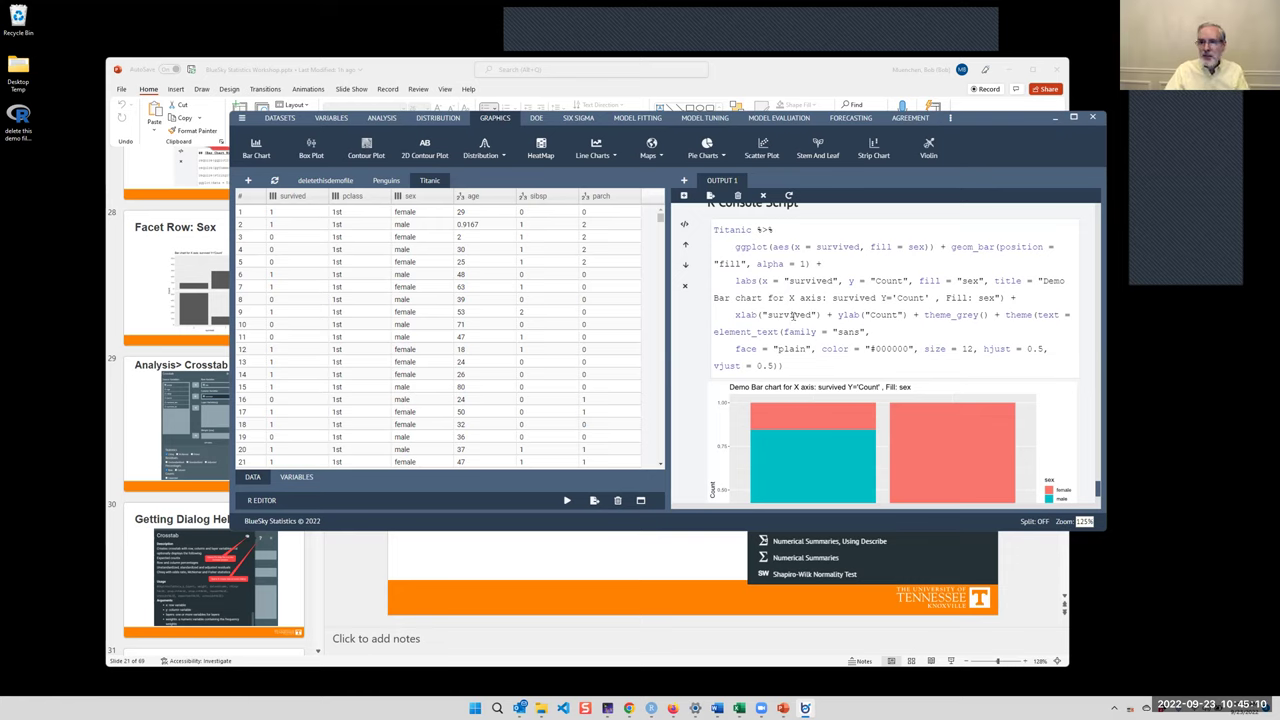
- Find the original Bar Chart output filled by sex and hide its R code to display the plot
scroll(850, 330, "up", 5)
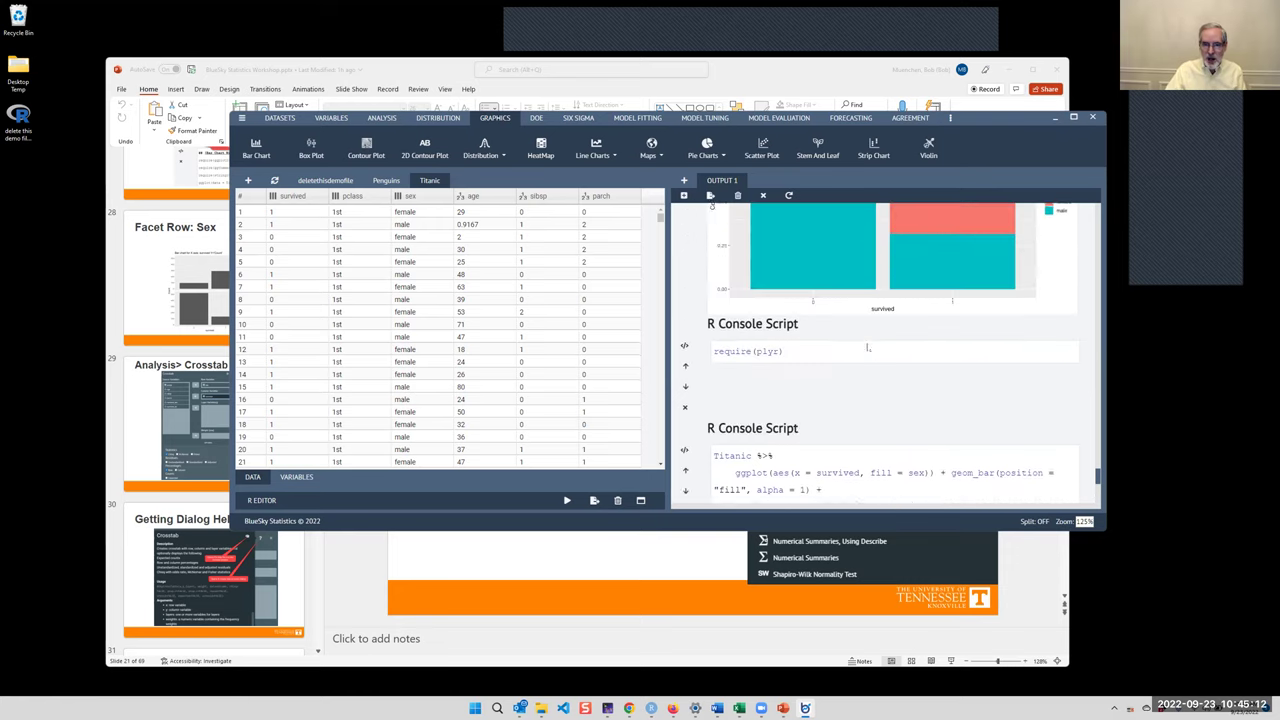
scroll(867, 347, "up", 10)
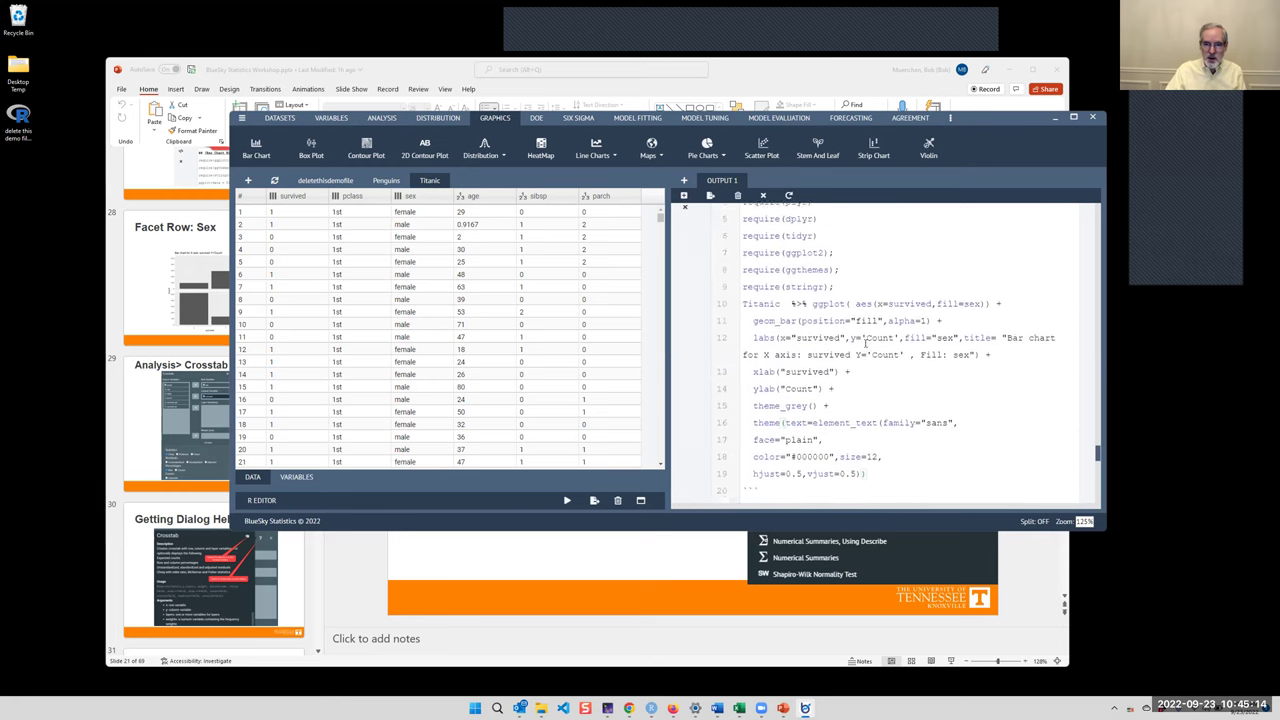
scroll(864, 343, "up", 1)
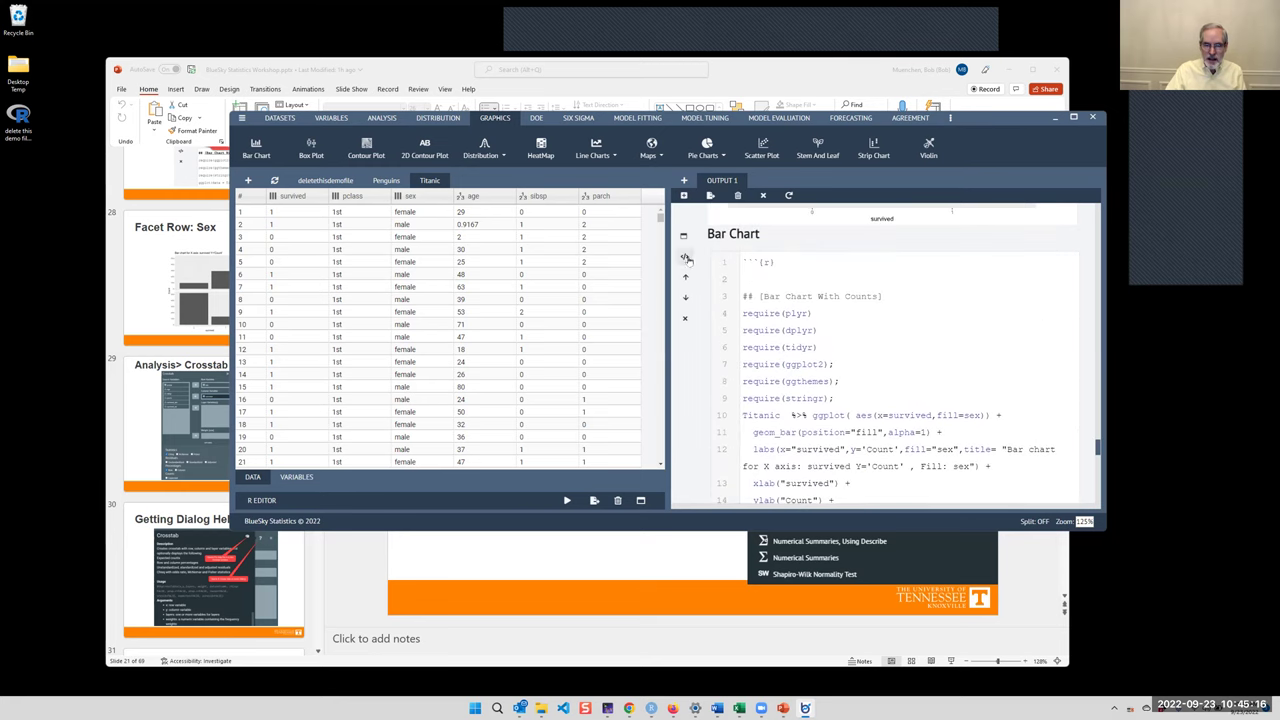
left_click(734, 306)
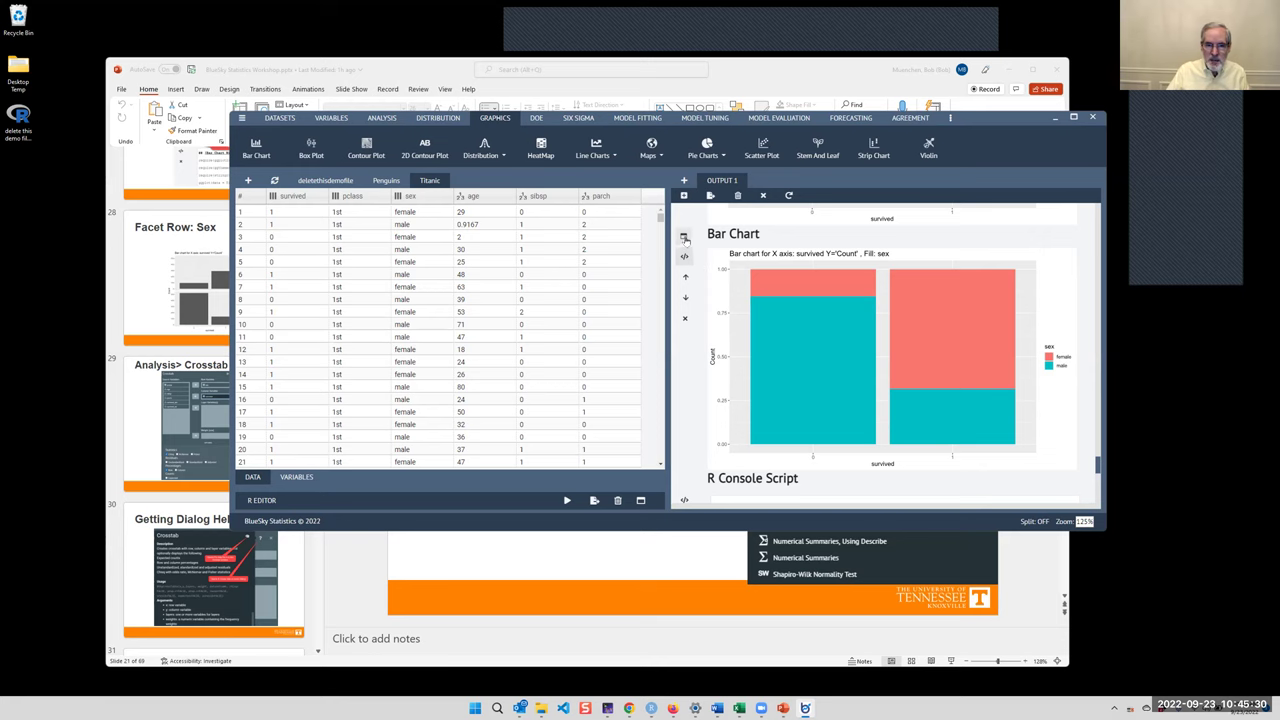
- Recall the Bar Chart settings from that output, set the facet row to sex, and run the chart
left_click(685, 256)
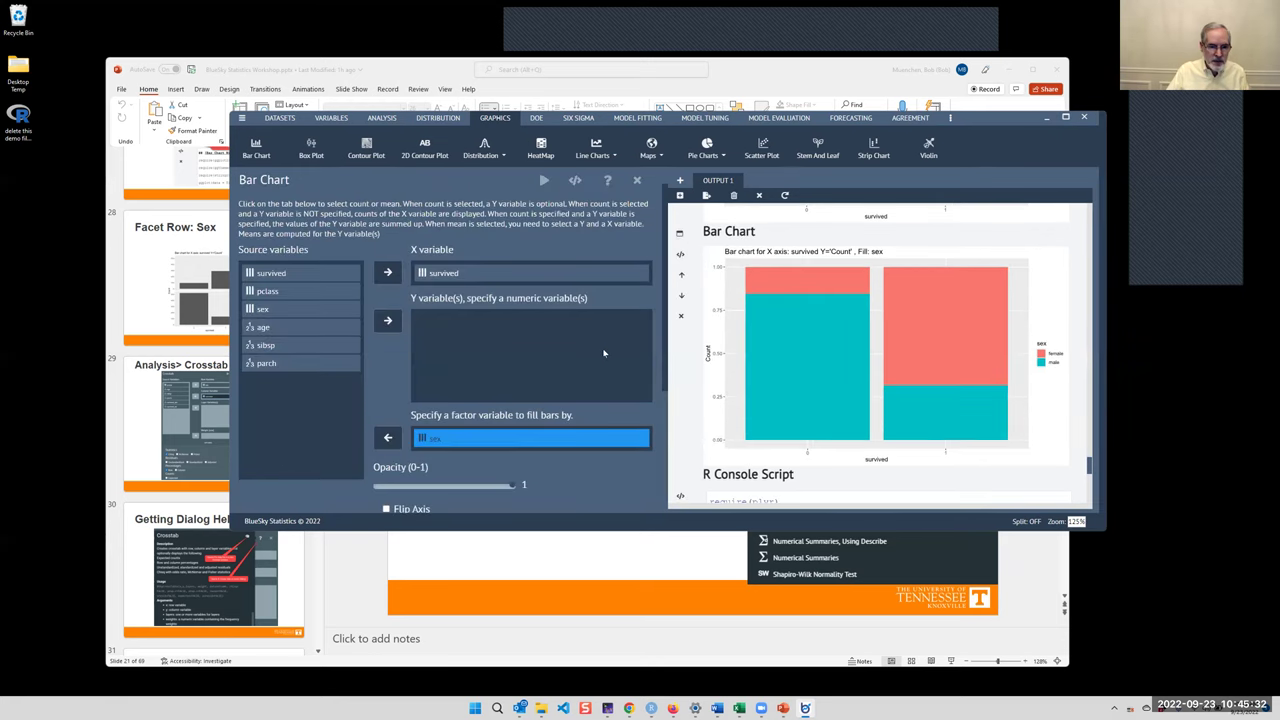
scroll(600, 352, "down", 1)
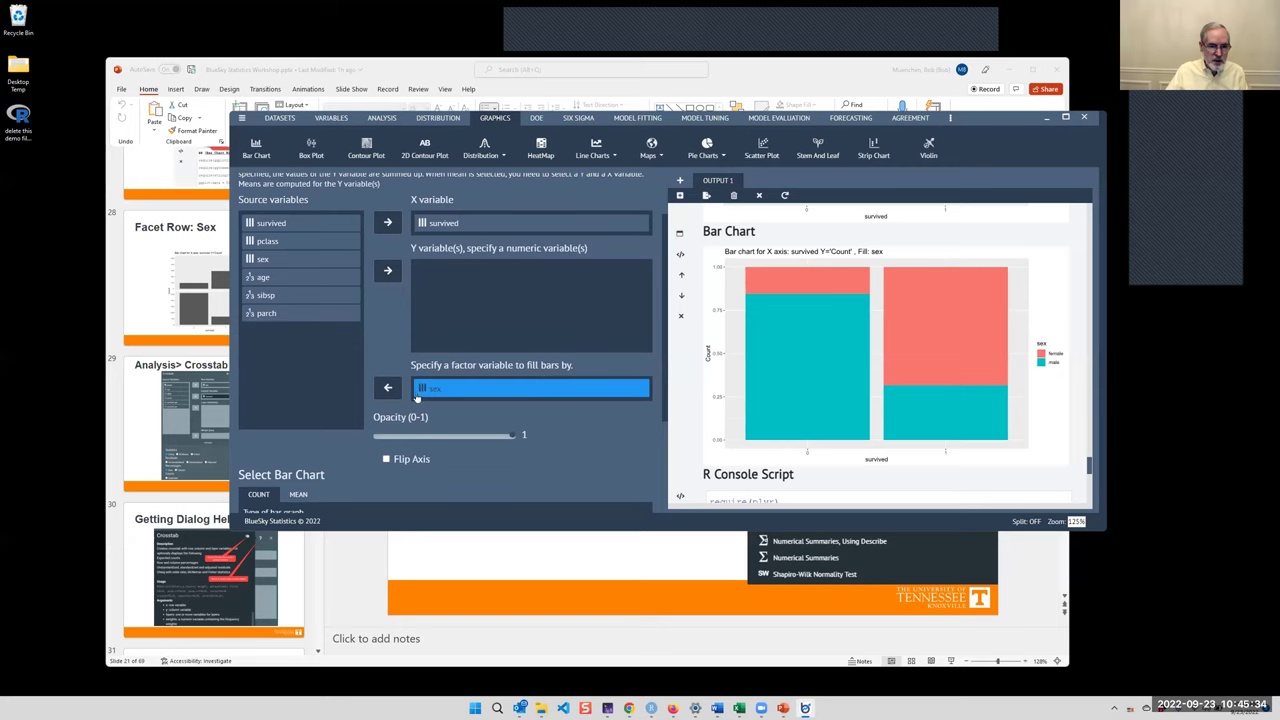
scroll(597, 411, "down", 1)
scroll(597, 411, "down", 2)
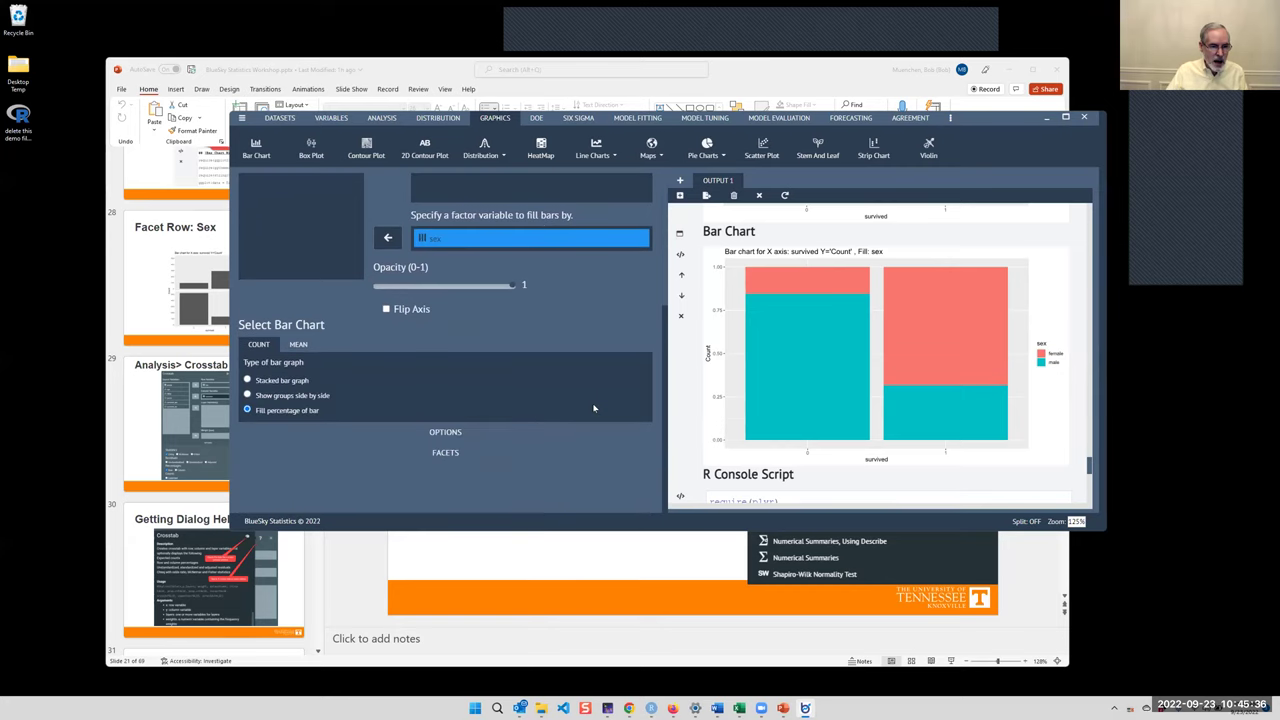
left_click(446, 453)
scroll(545, 422, "down", 3)
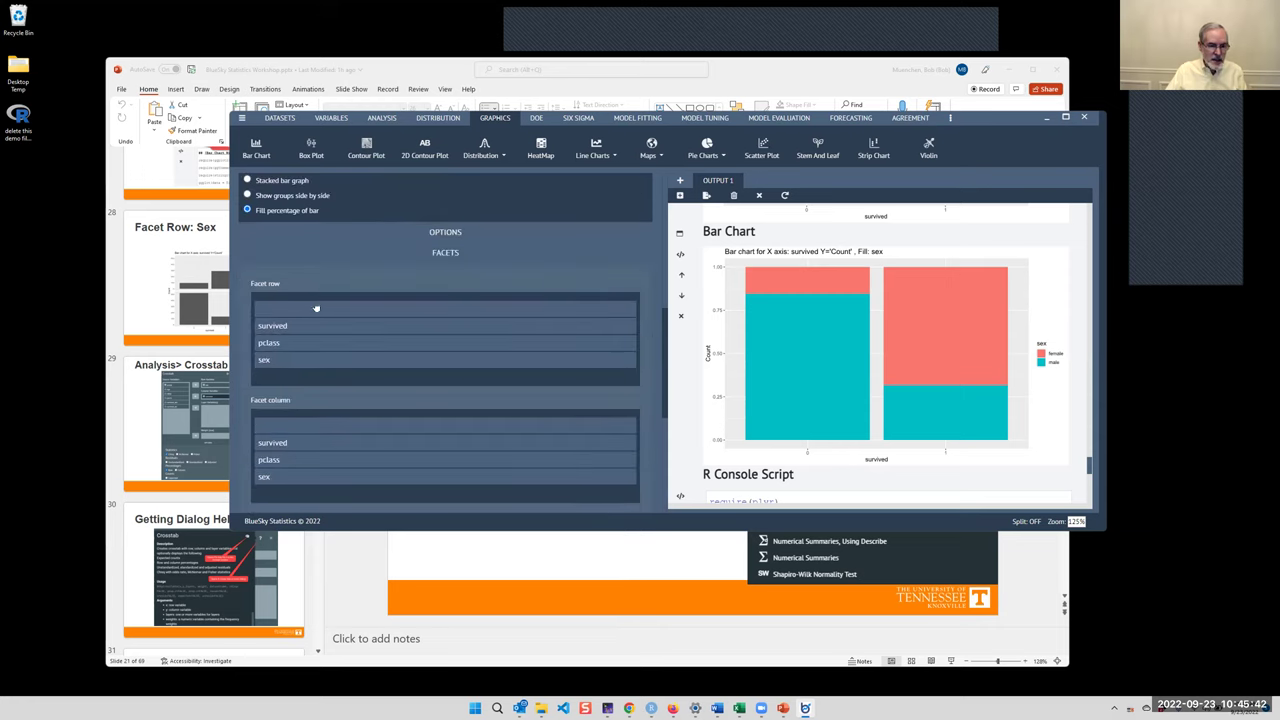
left_click(284, 362)
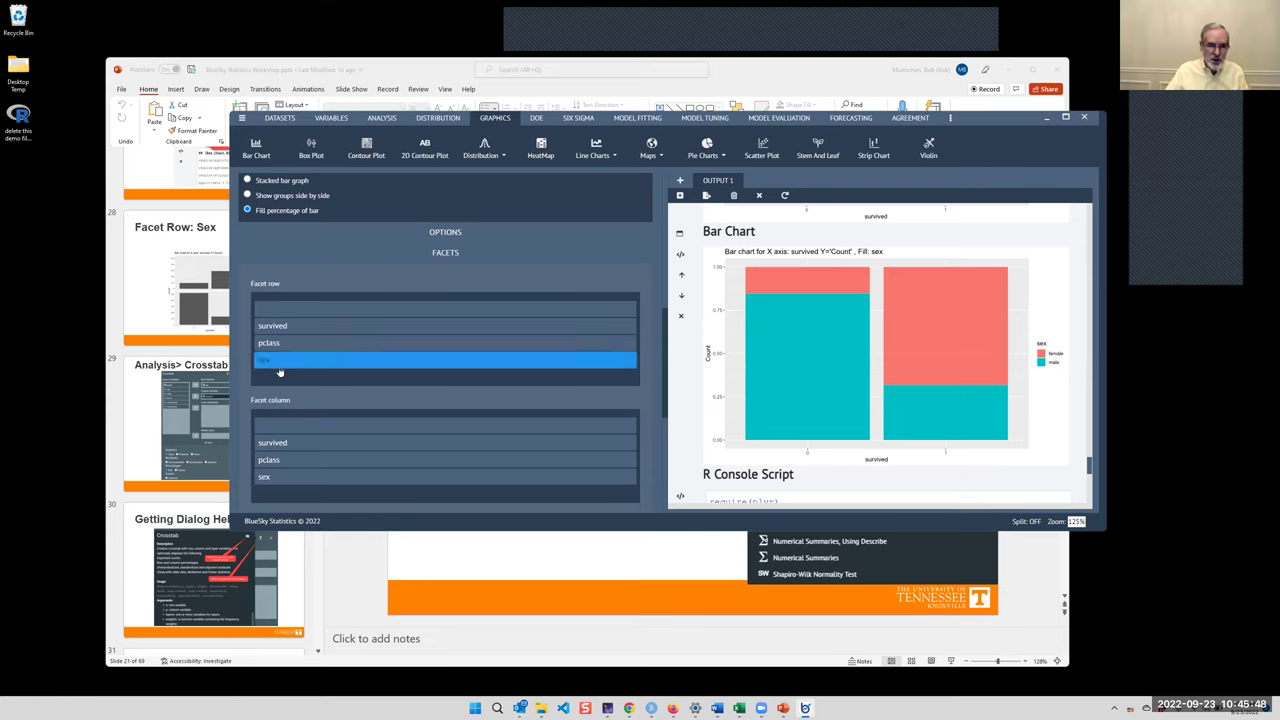
scroll(520, 370, "up", 10)
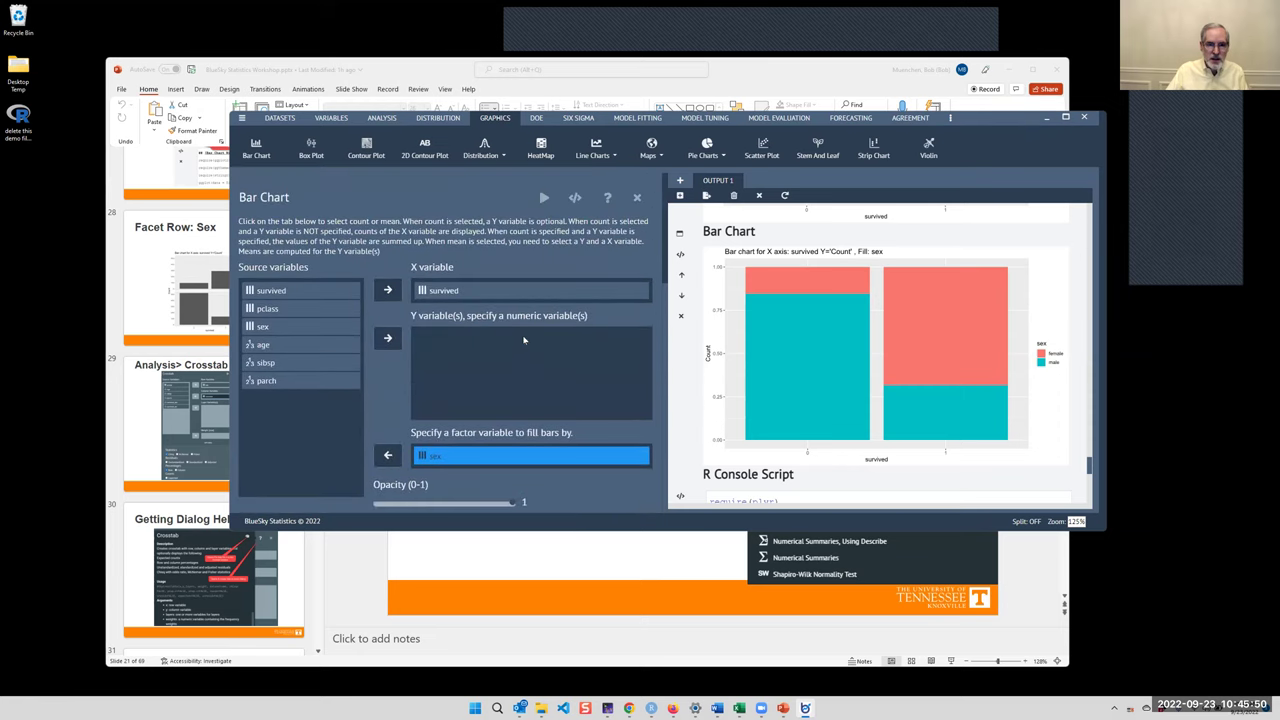
left_click(543, 197)
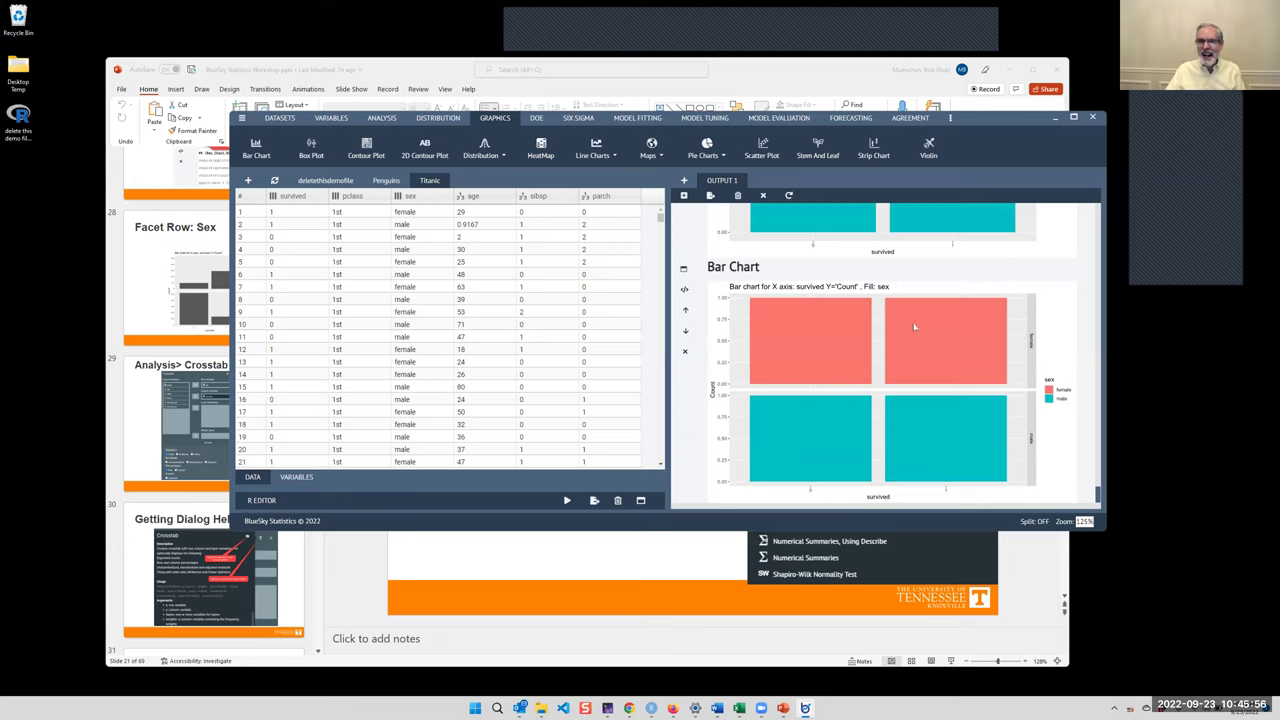
- Recall the faceted Bar Chart's settings, remove sex as the fill variable, and rerun the chart
left_click(683, 269)
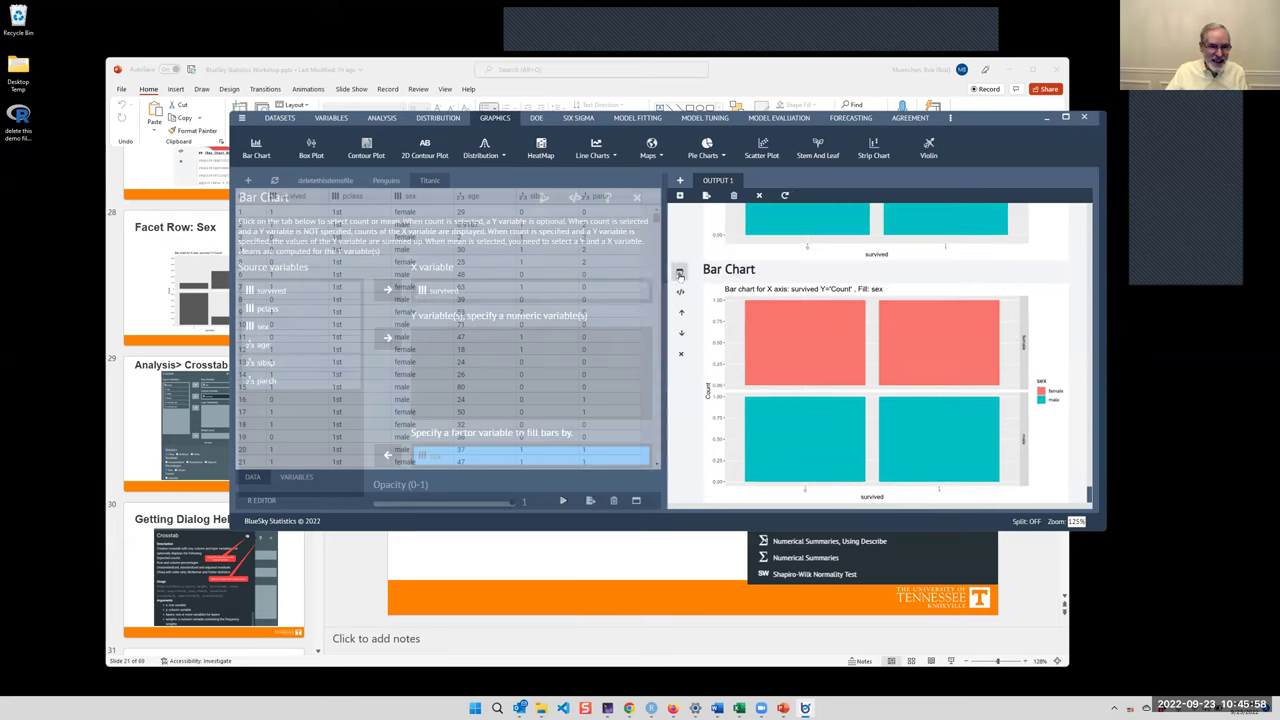
scroll(390, 420, "down", 1)
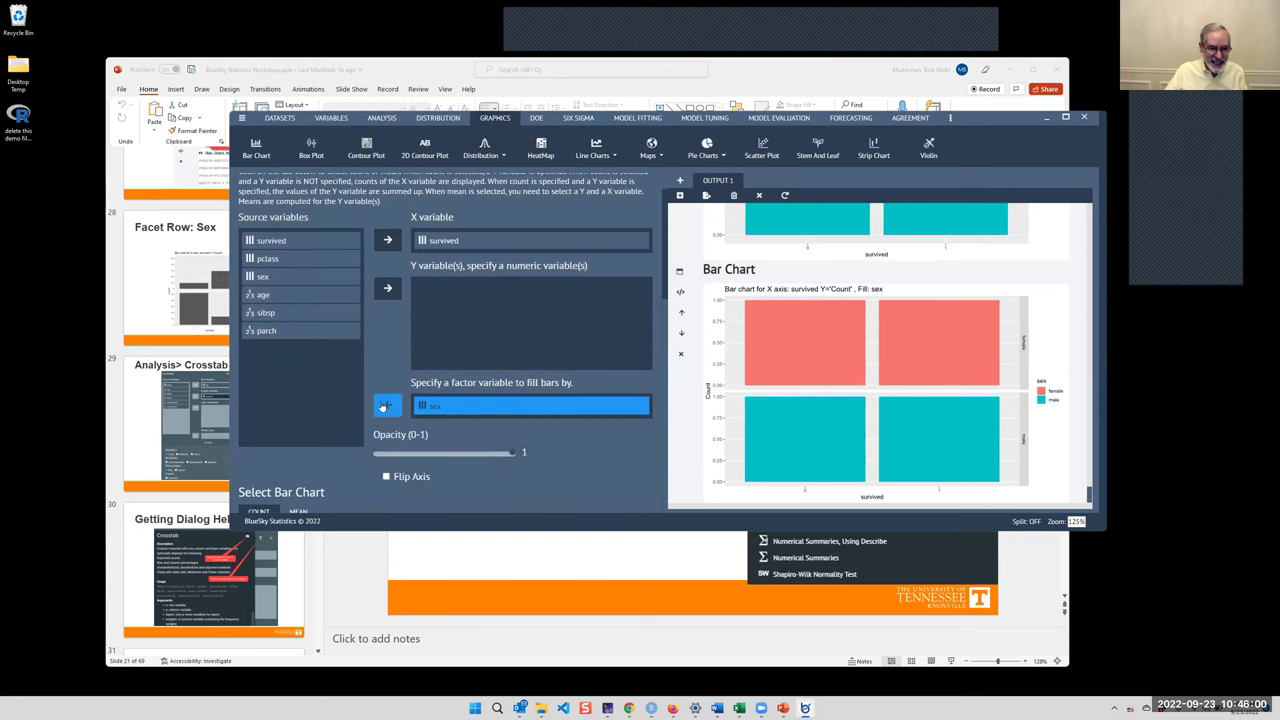
left_click(384, 405)
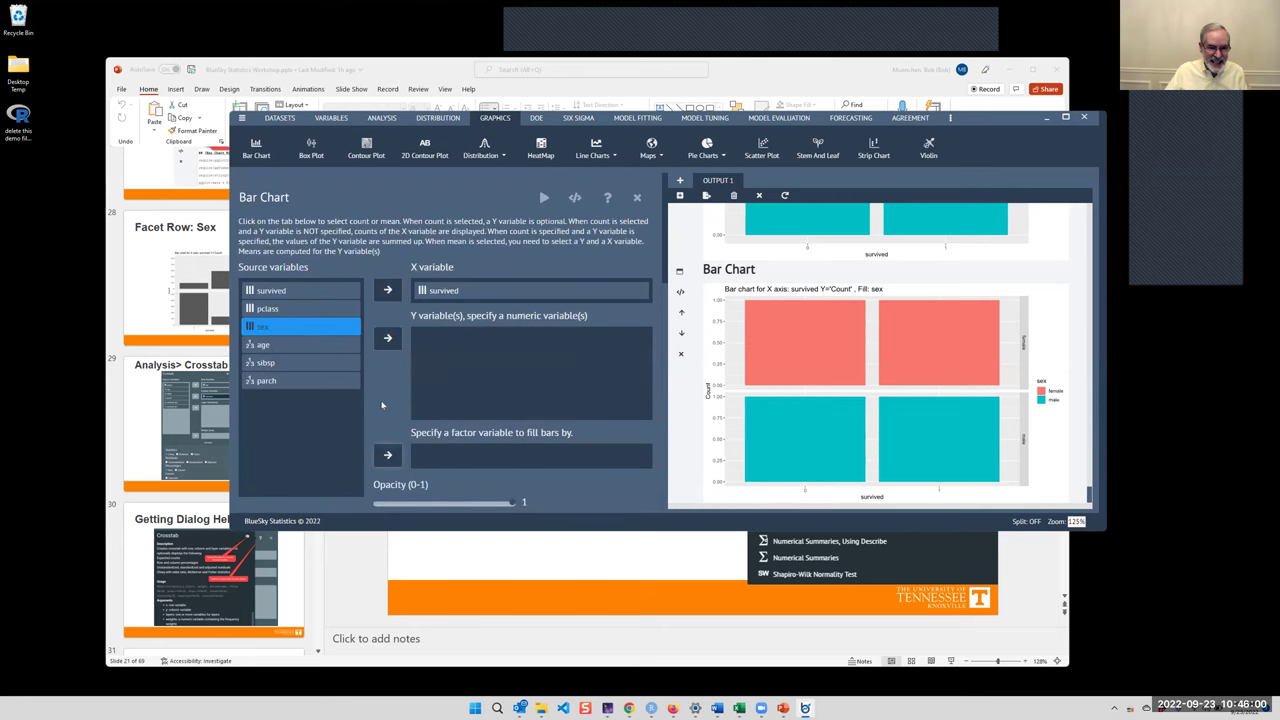
left_click(543, 198)
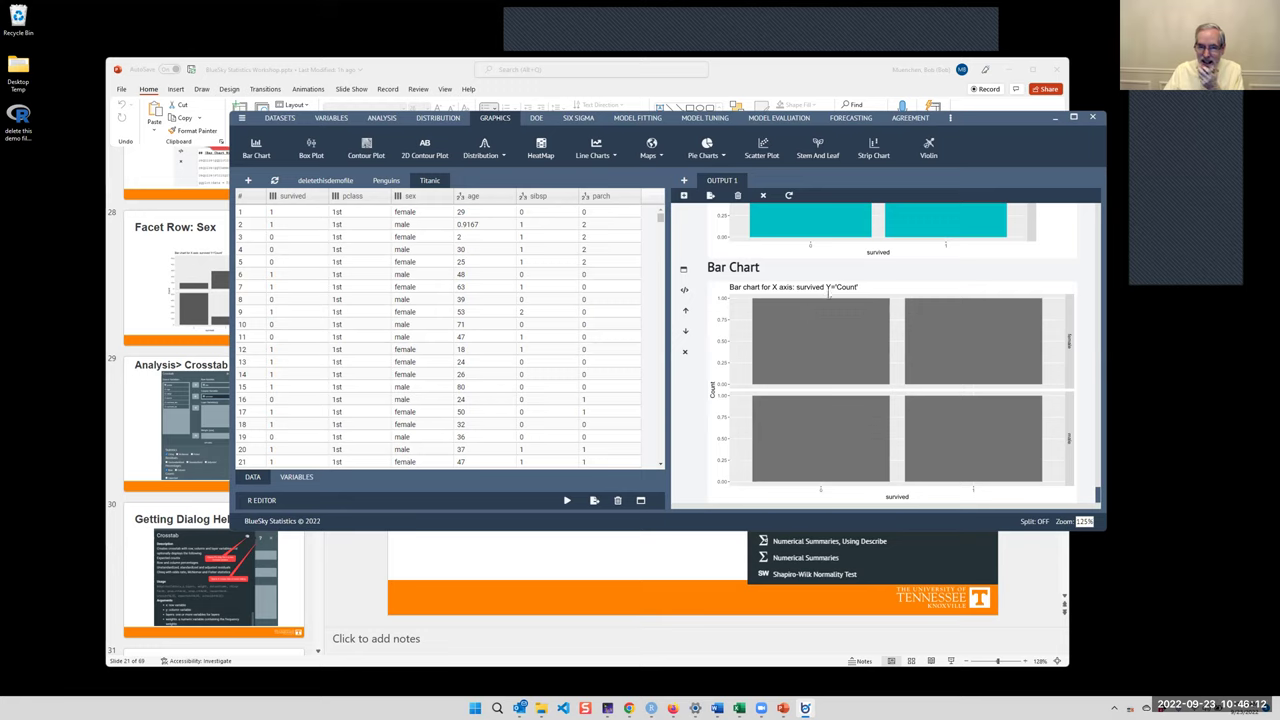
- Recall the unfilled Bar Chart's settings, clear the facet row, and rerun the chart
left_click(685, 289)
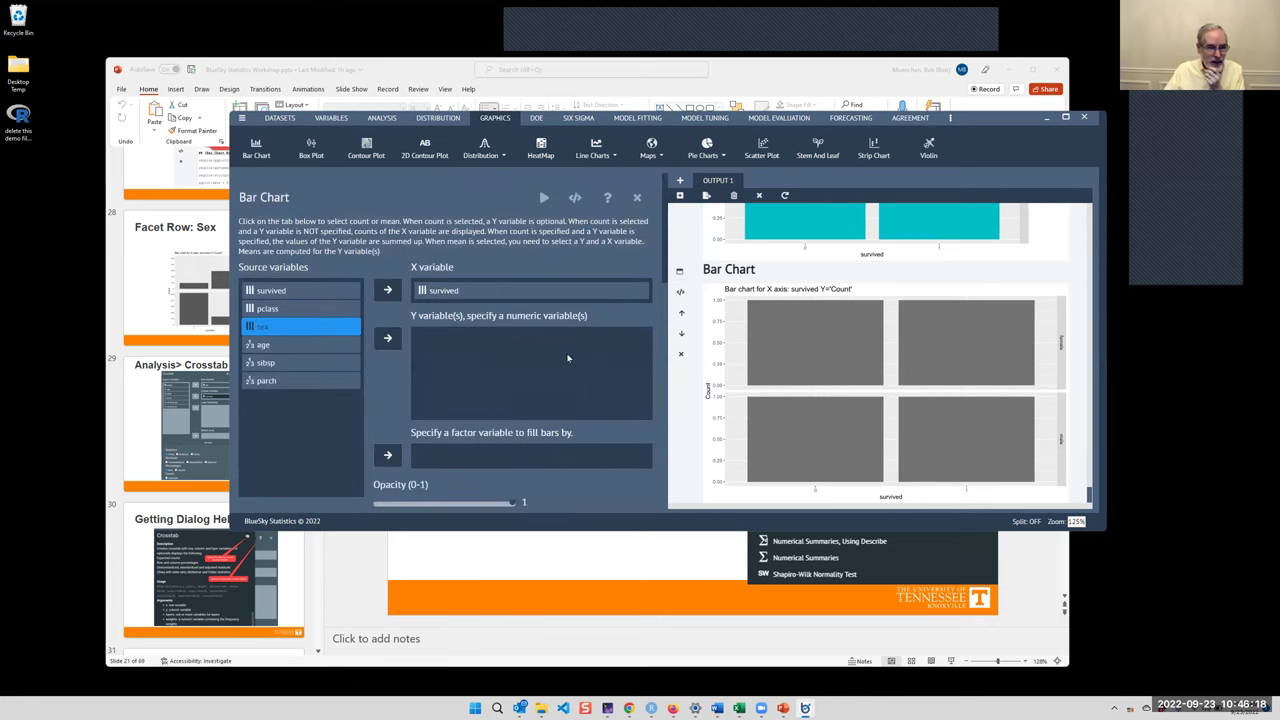
left_click(437, 298)
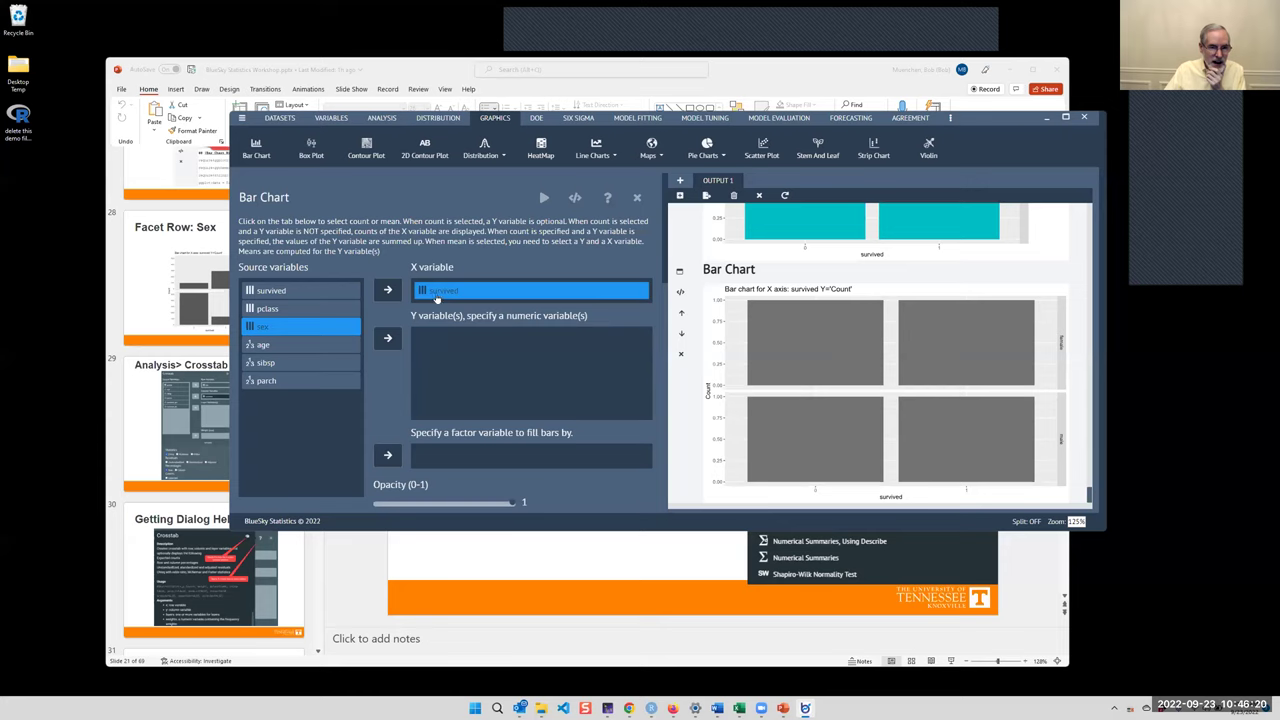
left_click(437, 298)
scroll(499, 371, "down", 3)
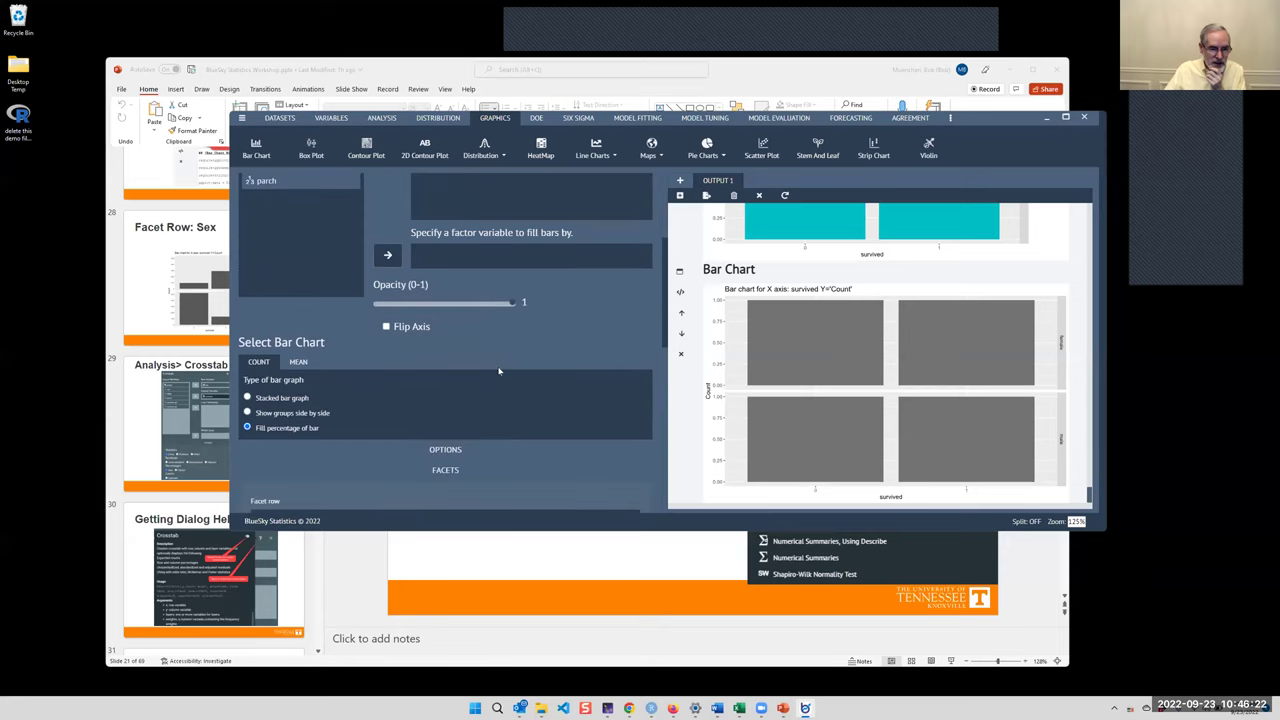
scroll(498, 369, "down", 2)
scroll(343, 373, "down", 2)
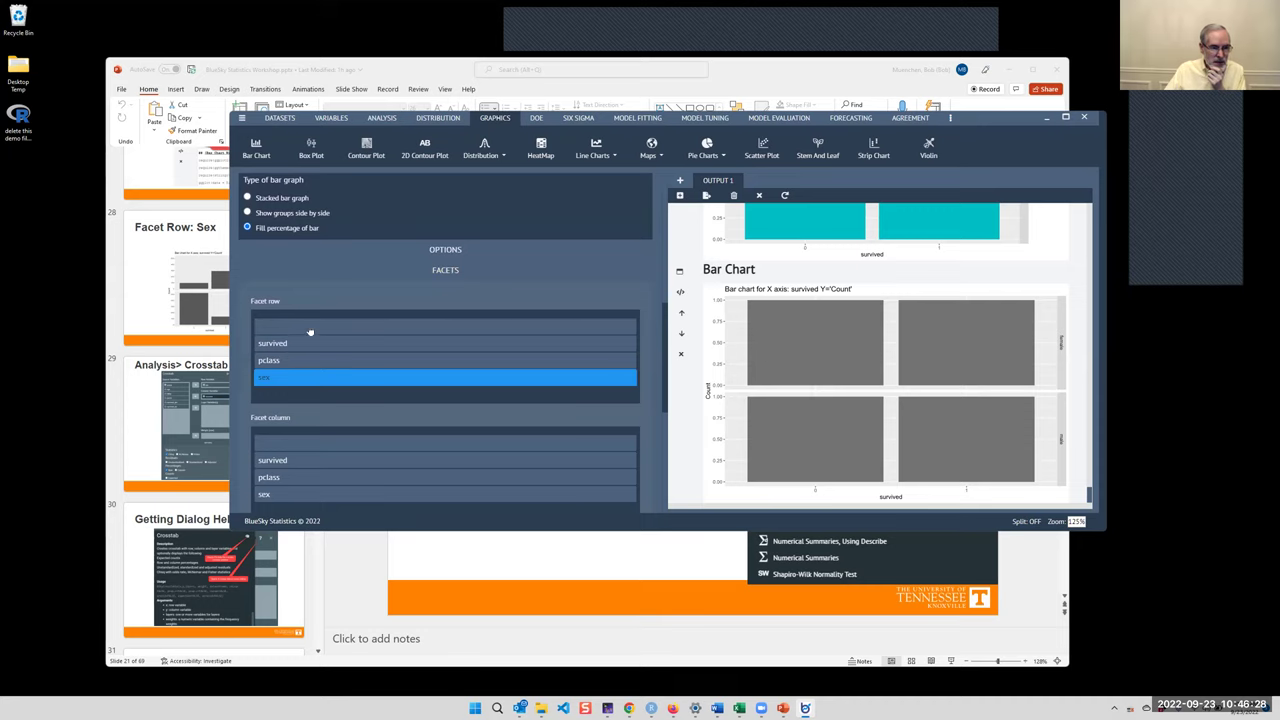
left_click(314, 333)
scroll(520, 248, "up", 6)
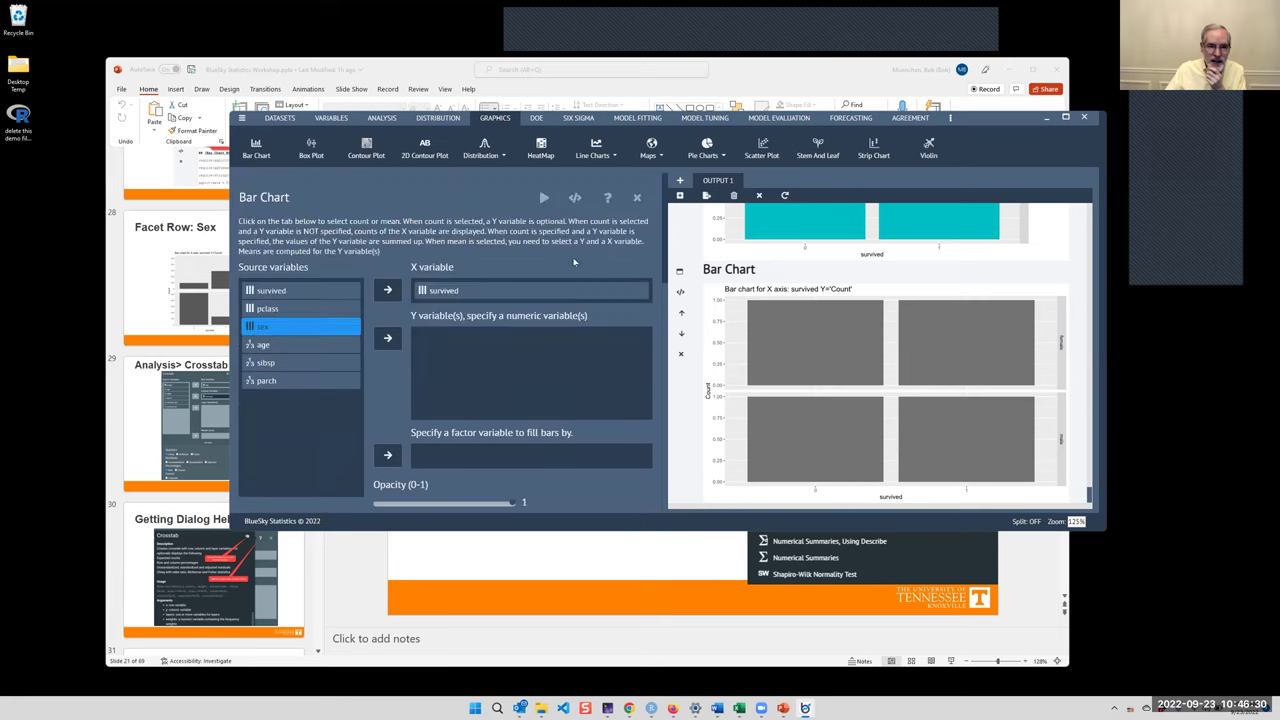
left_click(541, 200)
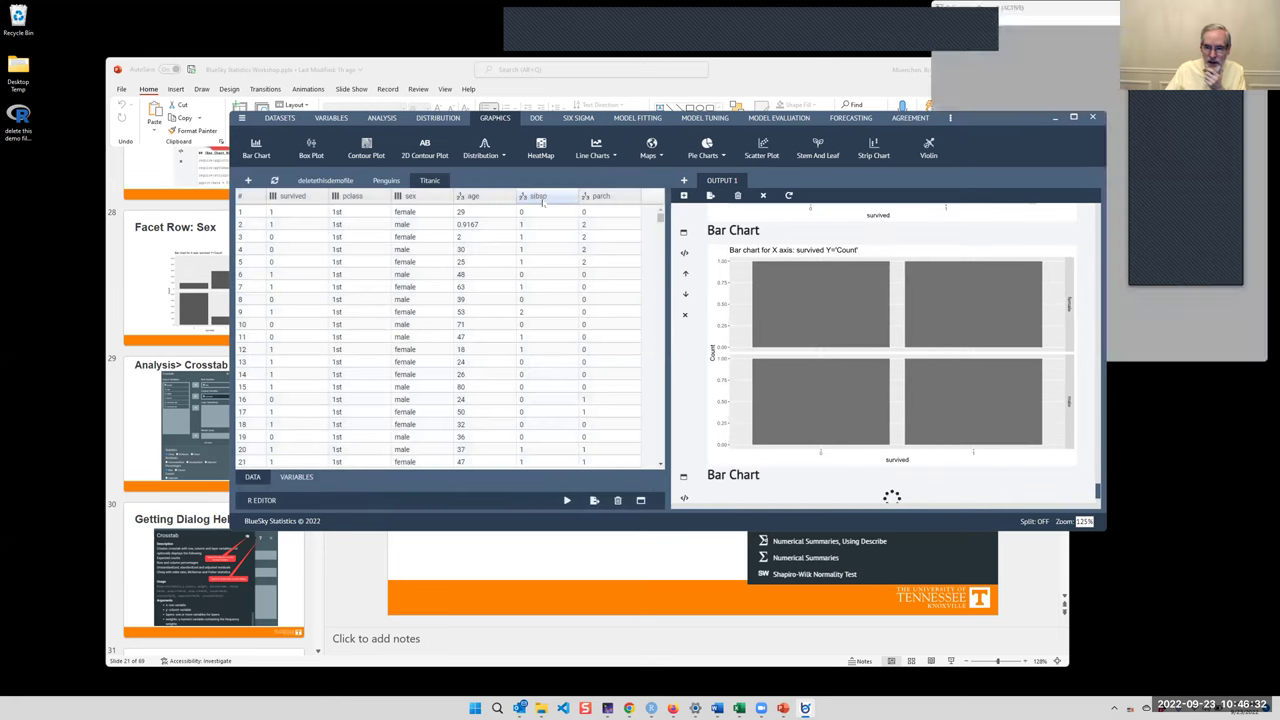
scroll(867, 312, "down", 3)
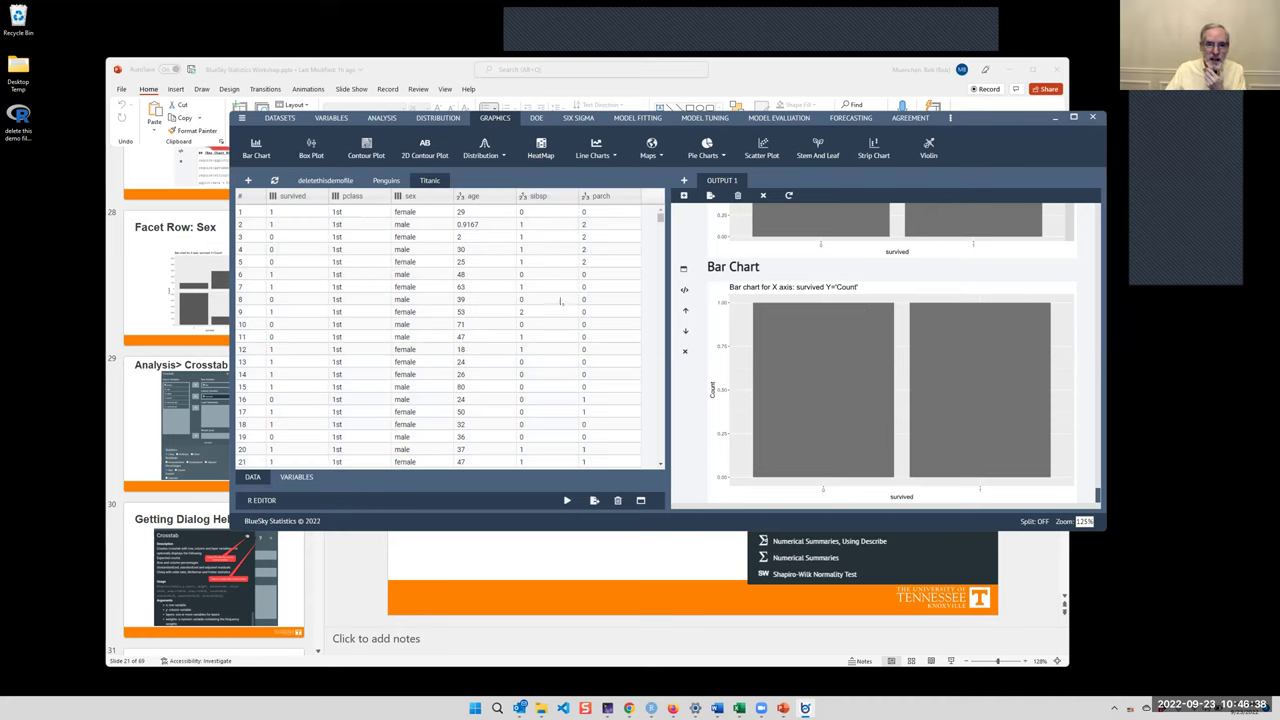
- Recall the latest Bar Chart's settings, choose Stacked bar graph, set the facet row to sex, and run the chart
left_click(683, 269)
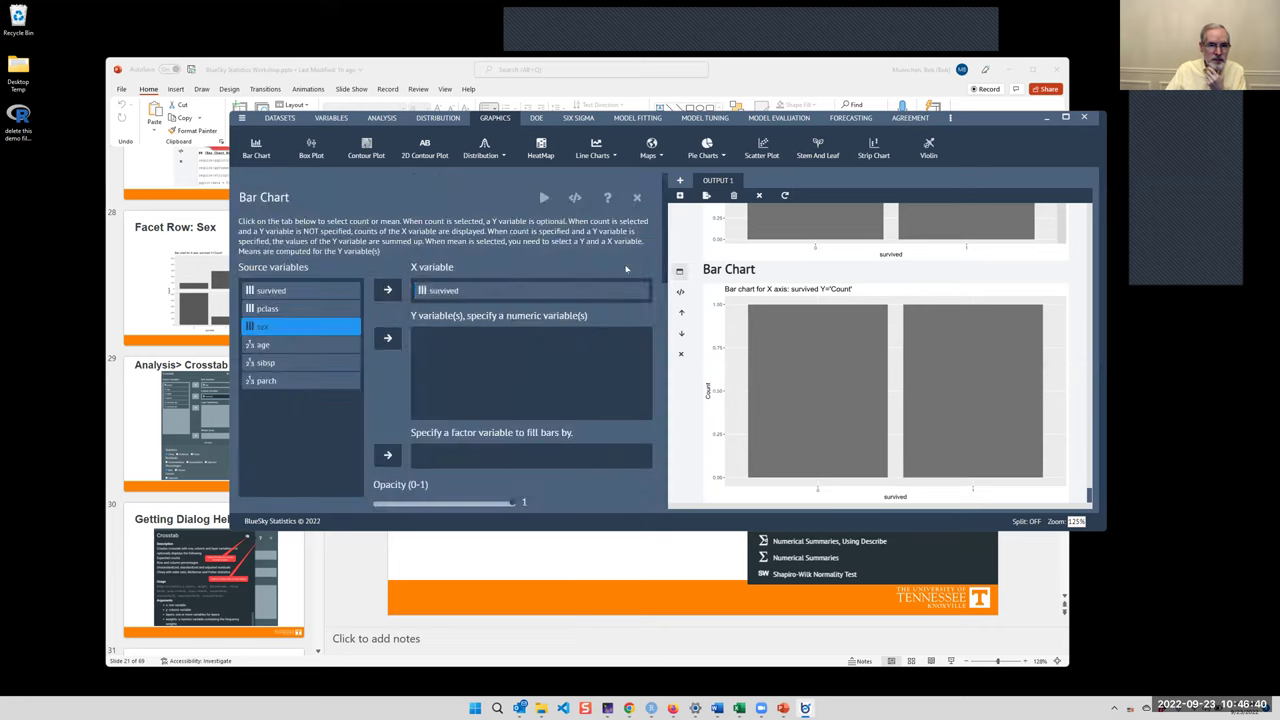
scroll(466, 338, "down", 3)
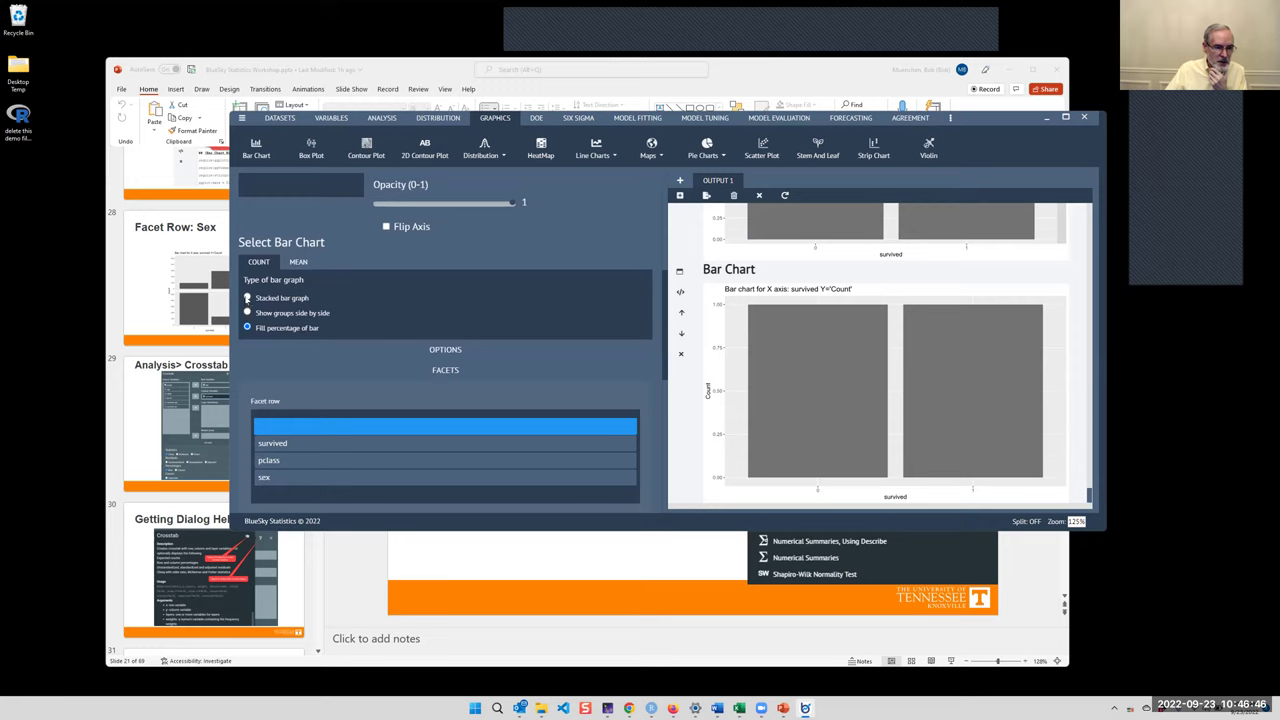
scroll(544, 309, "down", 2)
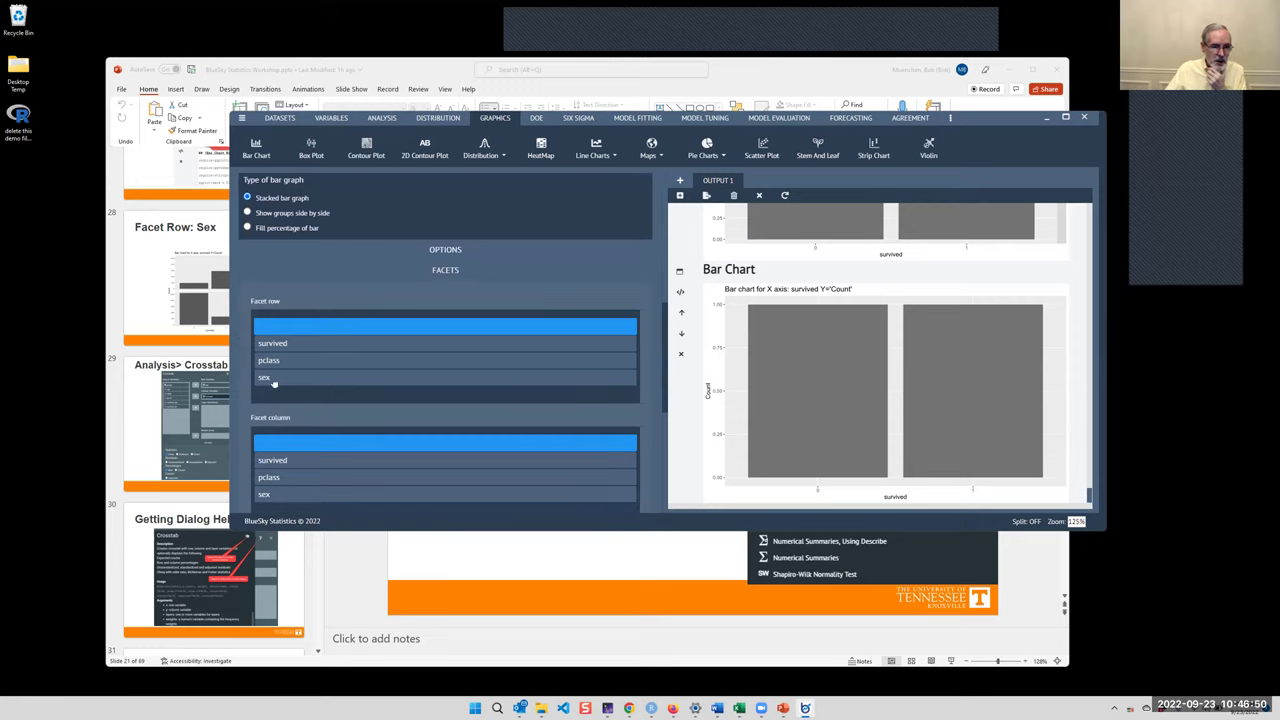
left_click(273, 382)
scroll(529, 329, "up", 10)
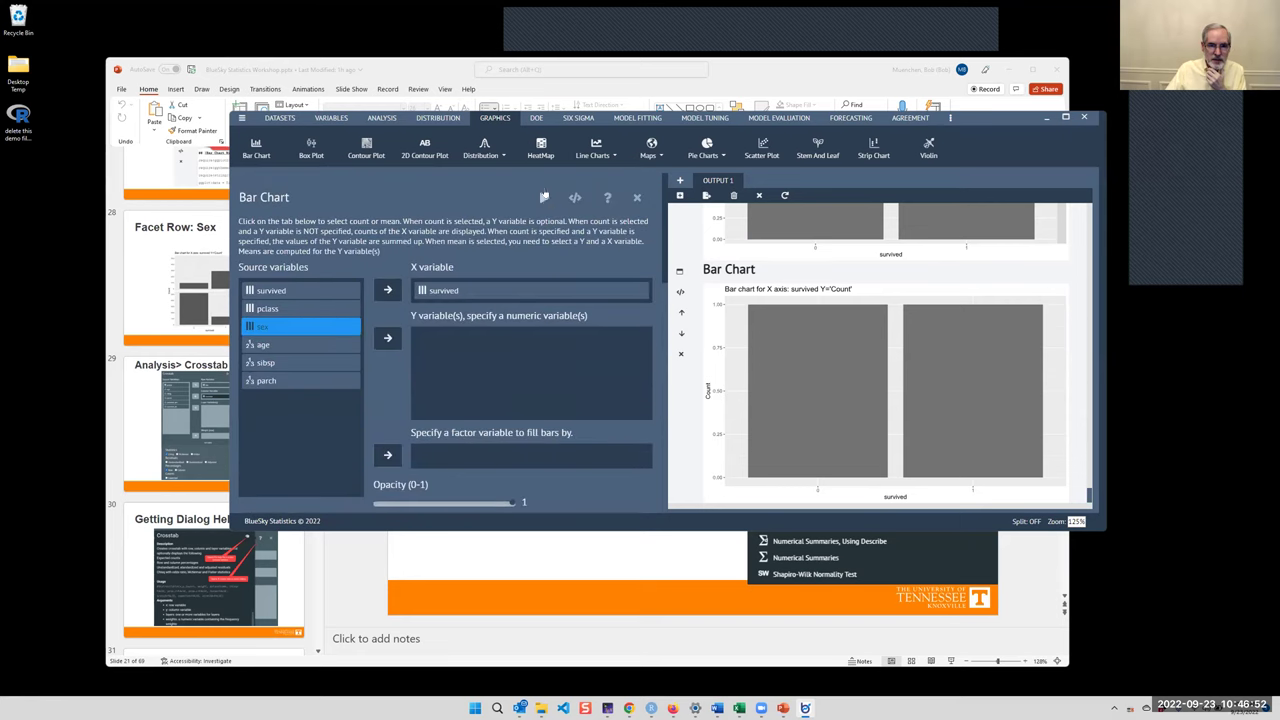
left_click(543, 197)
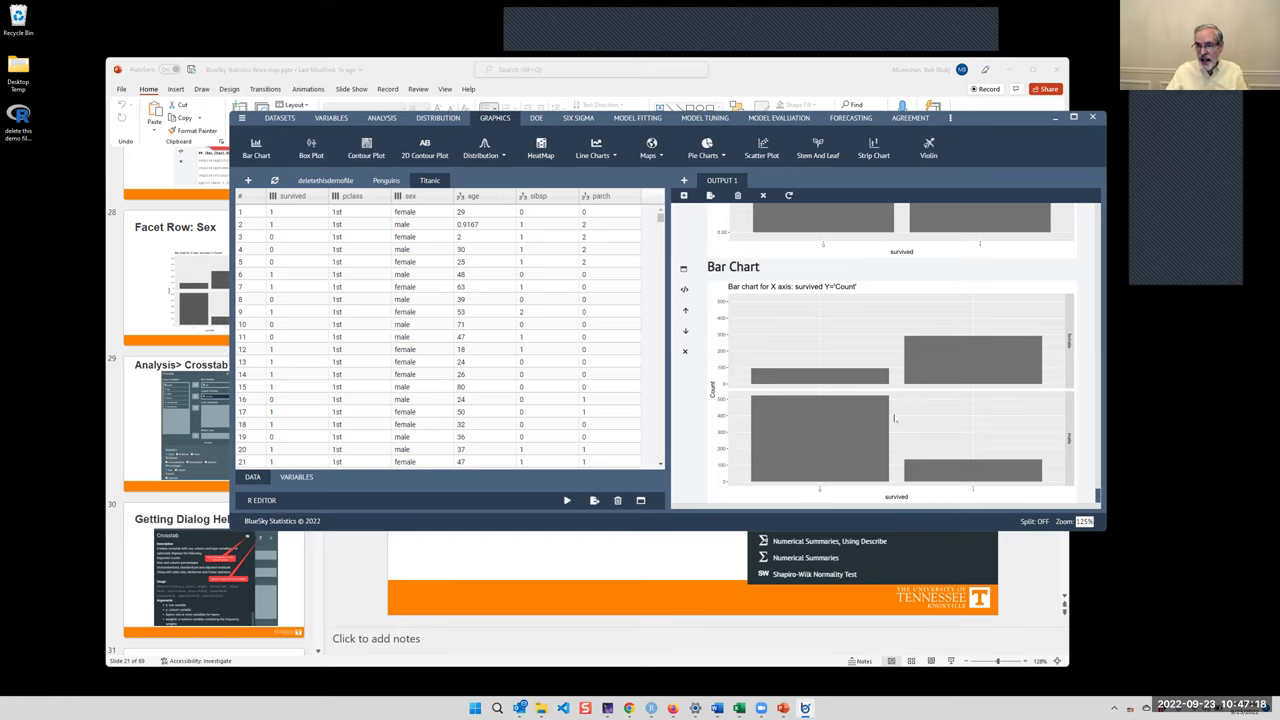
- Recall the latest sex-faceted Bar Chart's settings, set the facet column to pclass, and run the chart
left_click(685, 290)
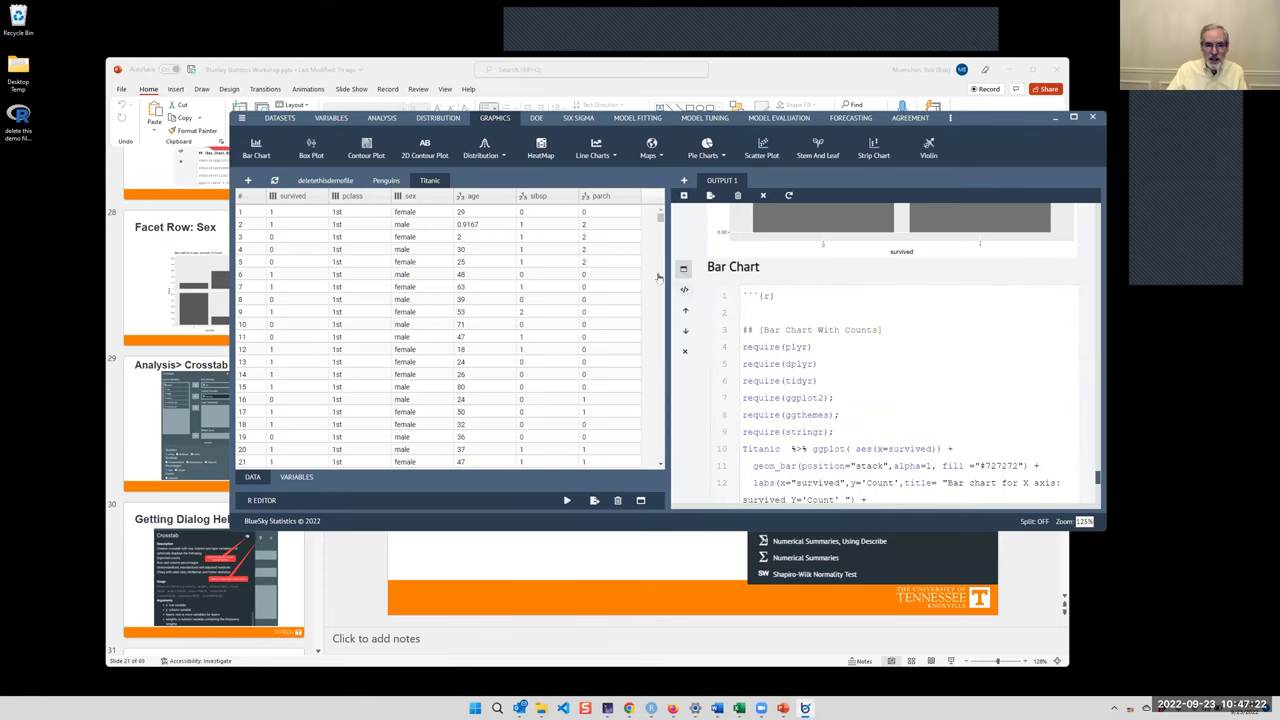
left_click(684, 270)
scroll(502, 372, "down", 5)
scroll(504, 360, "down", 5)
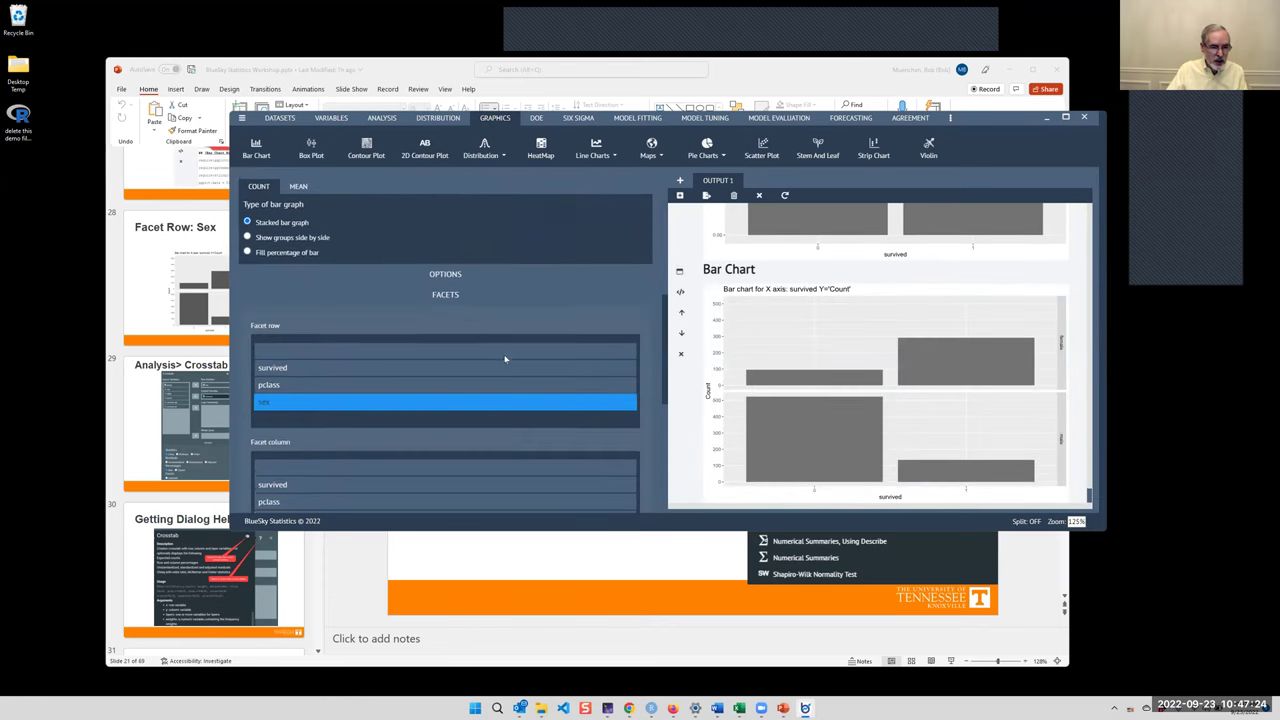
scroll(440, 387, "down", 2)
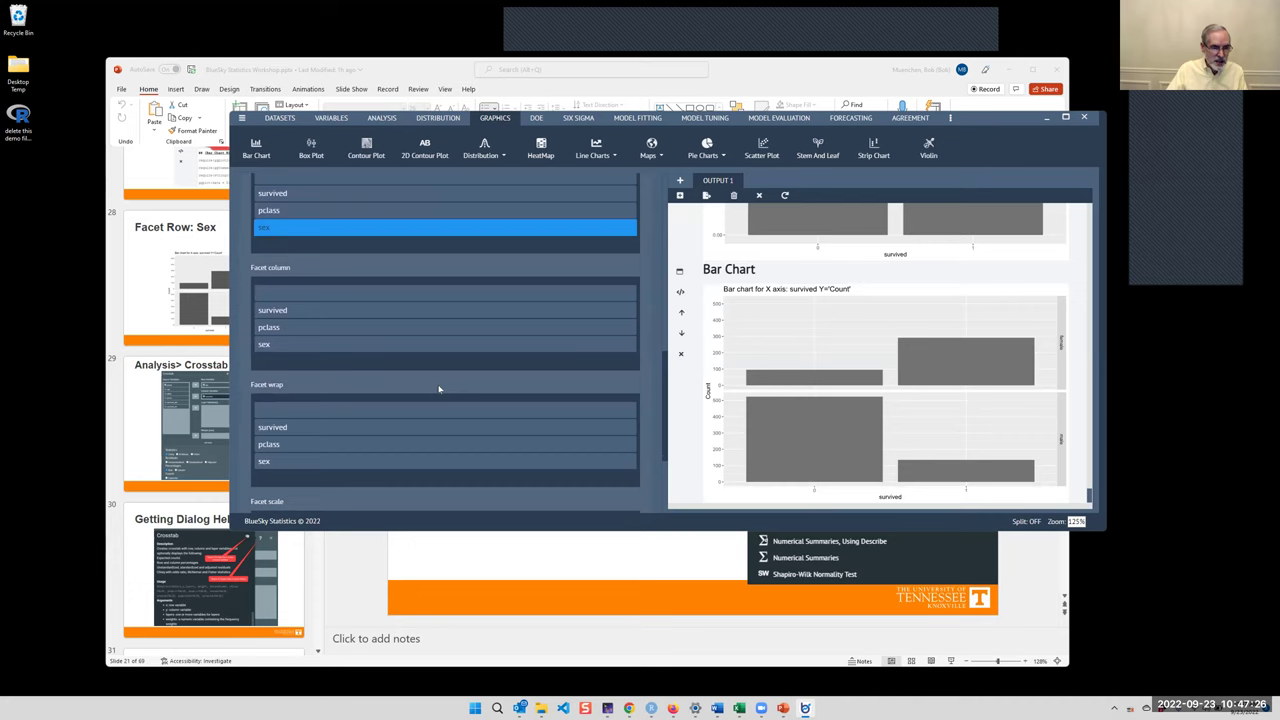
scroll(440, 387, "down", 2)
scroll(438, 388, "up", 3)
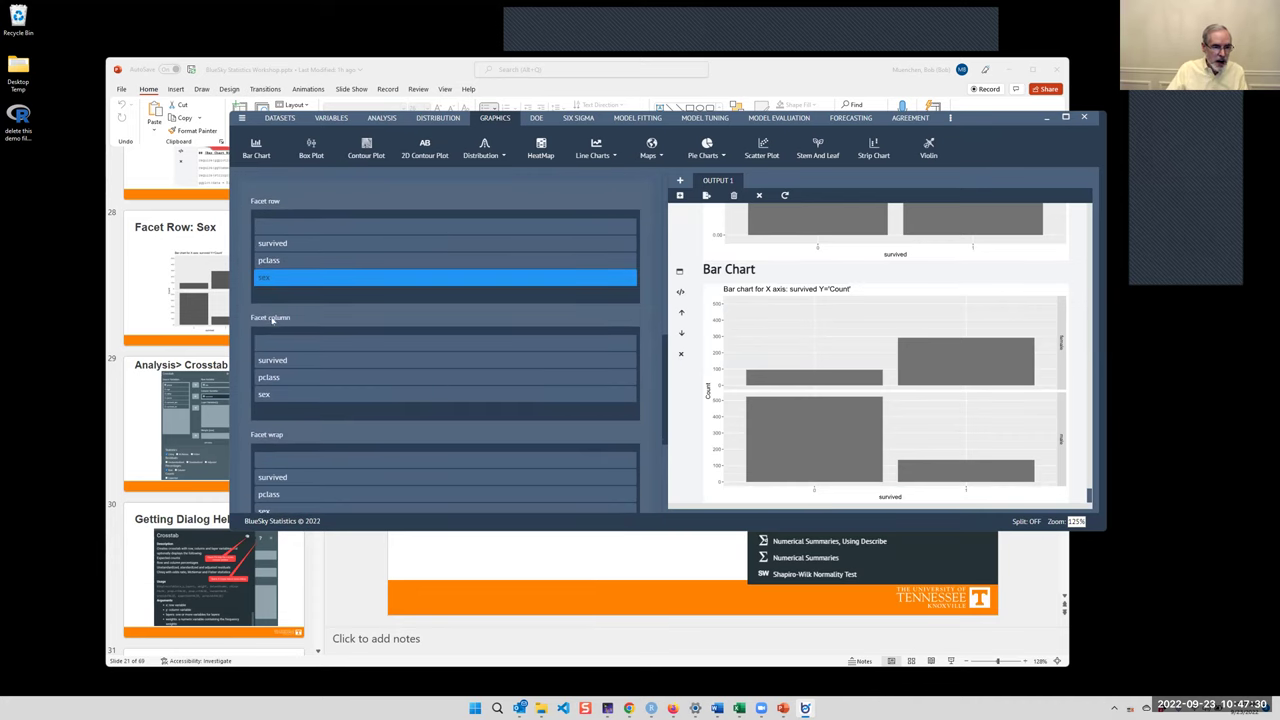
left_click(286, 376)
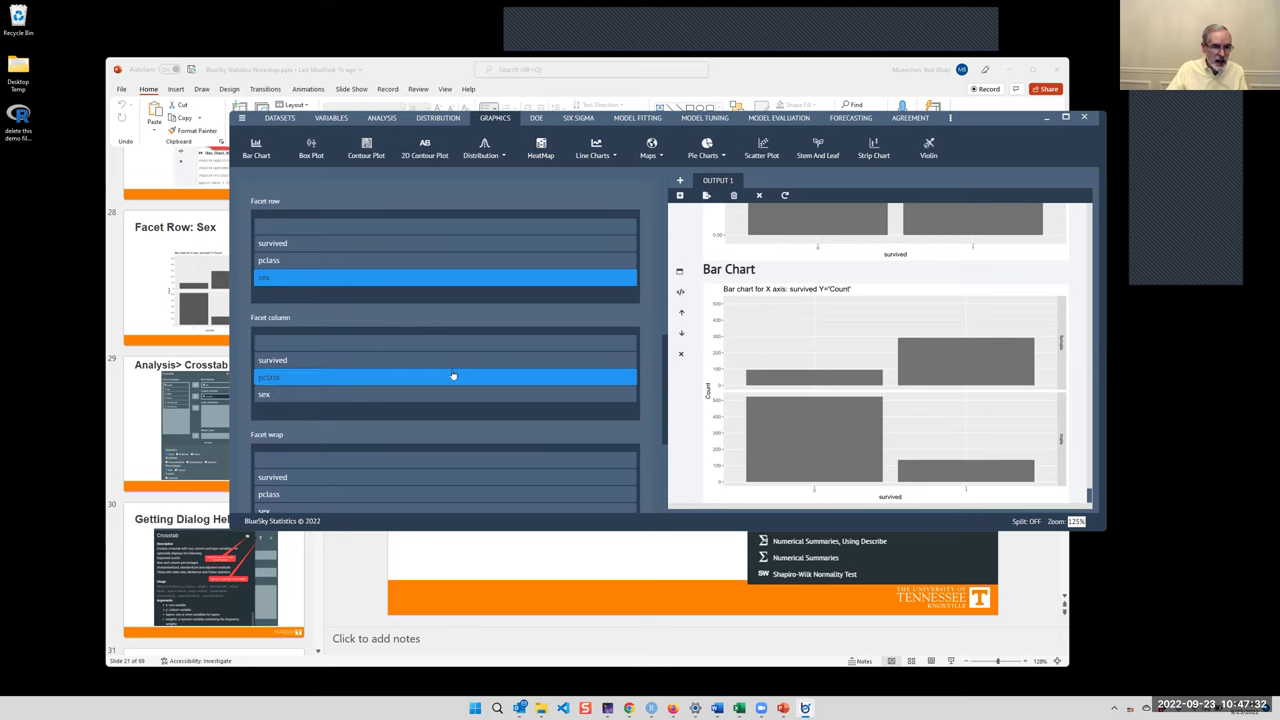
scroll(474, 368, "up", 1)
scroll(474, 368, "up", 10)
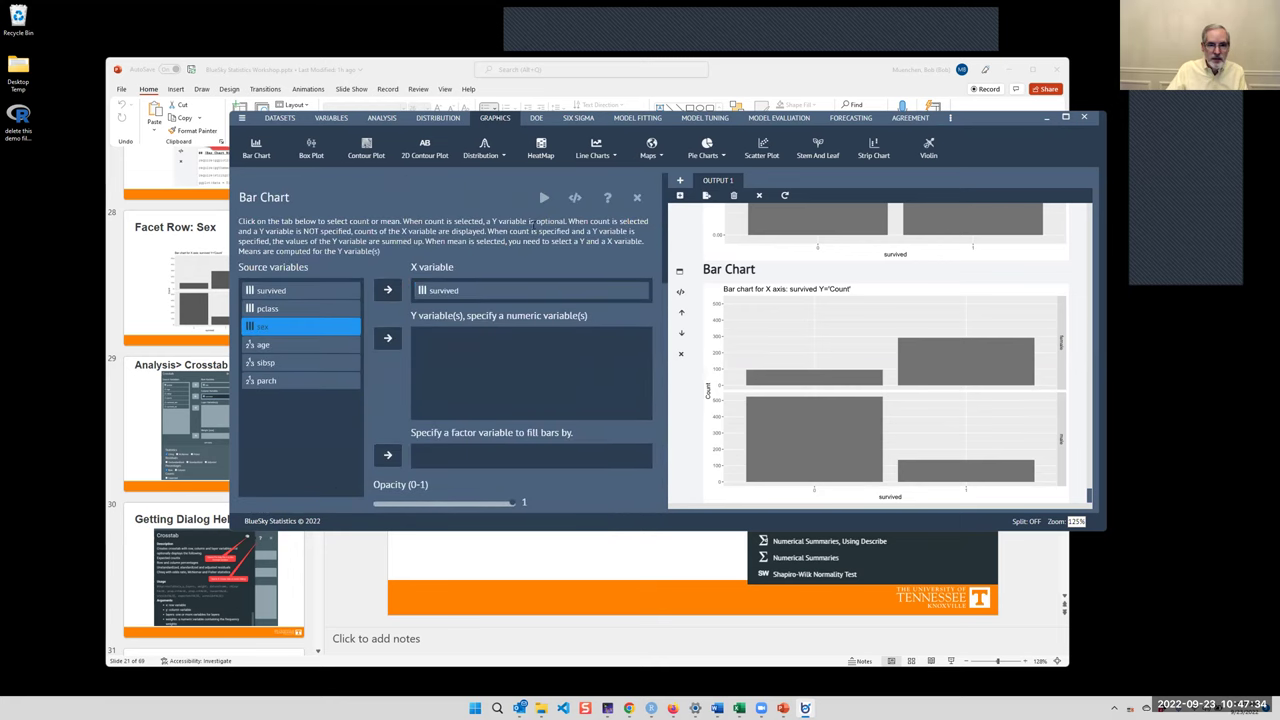
left_click(543, 198)
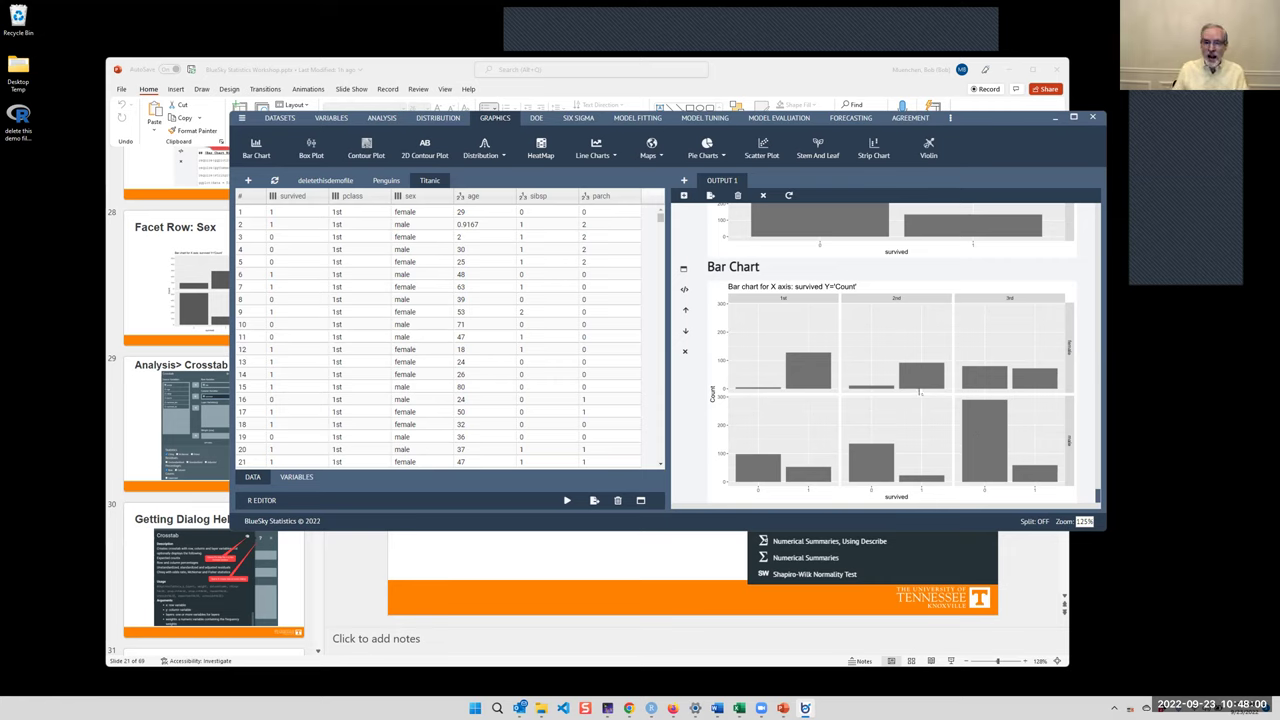
- Show the R code of the latest Bar Chart, highlight its facet_grid line, and hide the code again
left_click(685, 291)
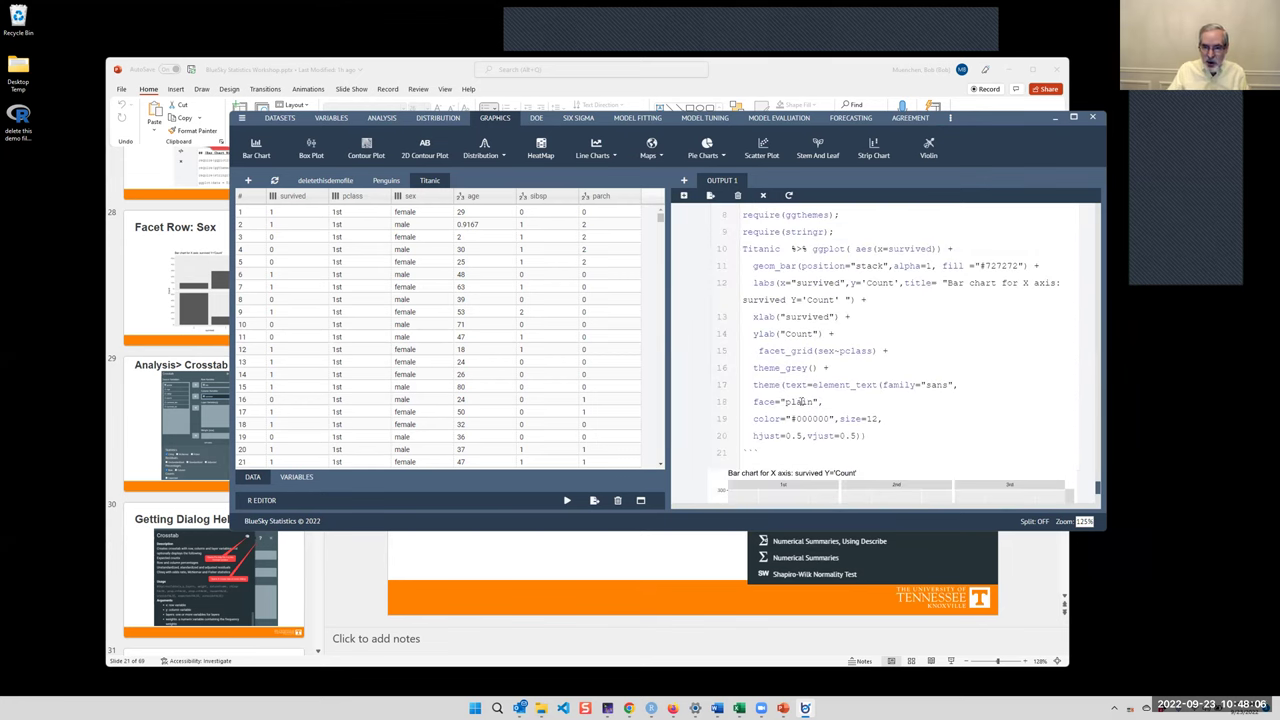
left_click_drag(747, 351, 896, 351)
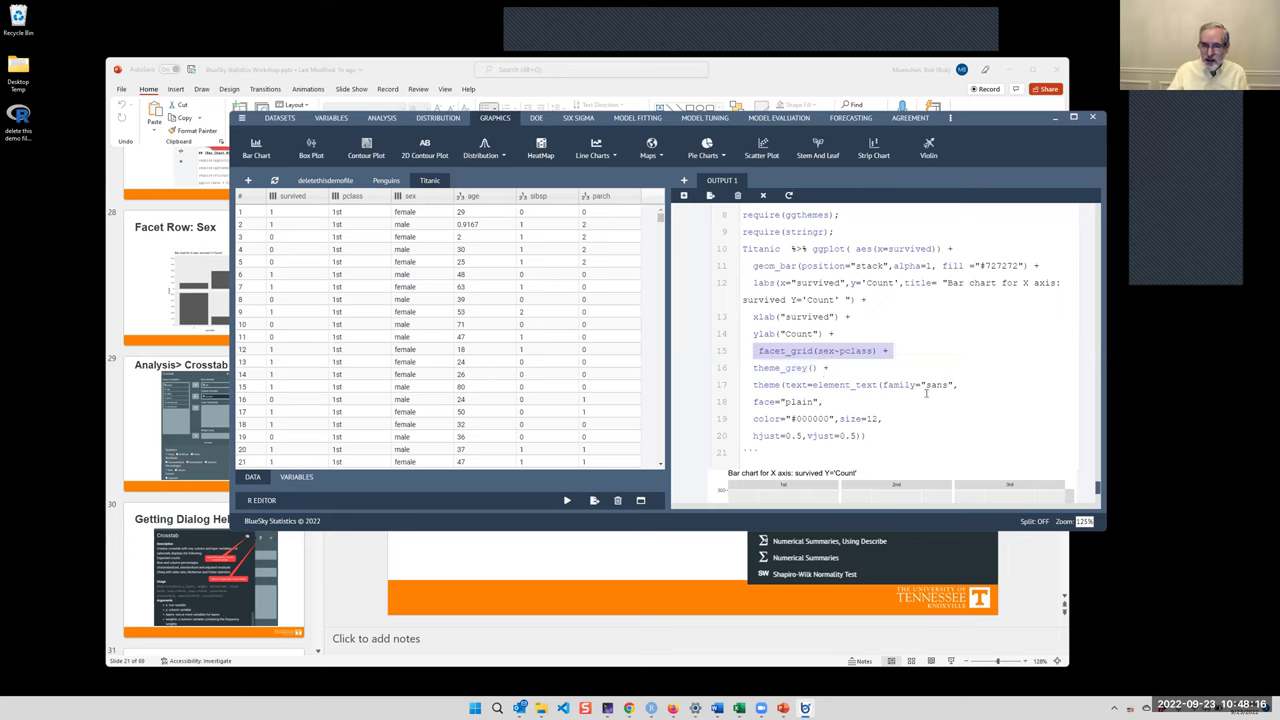
left_click(931, 338)
scroll(931, 338, "up", 5)
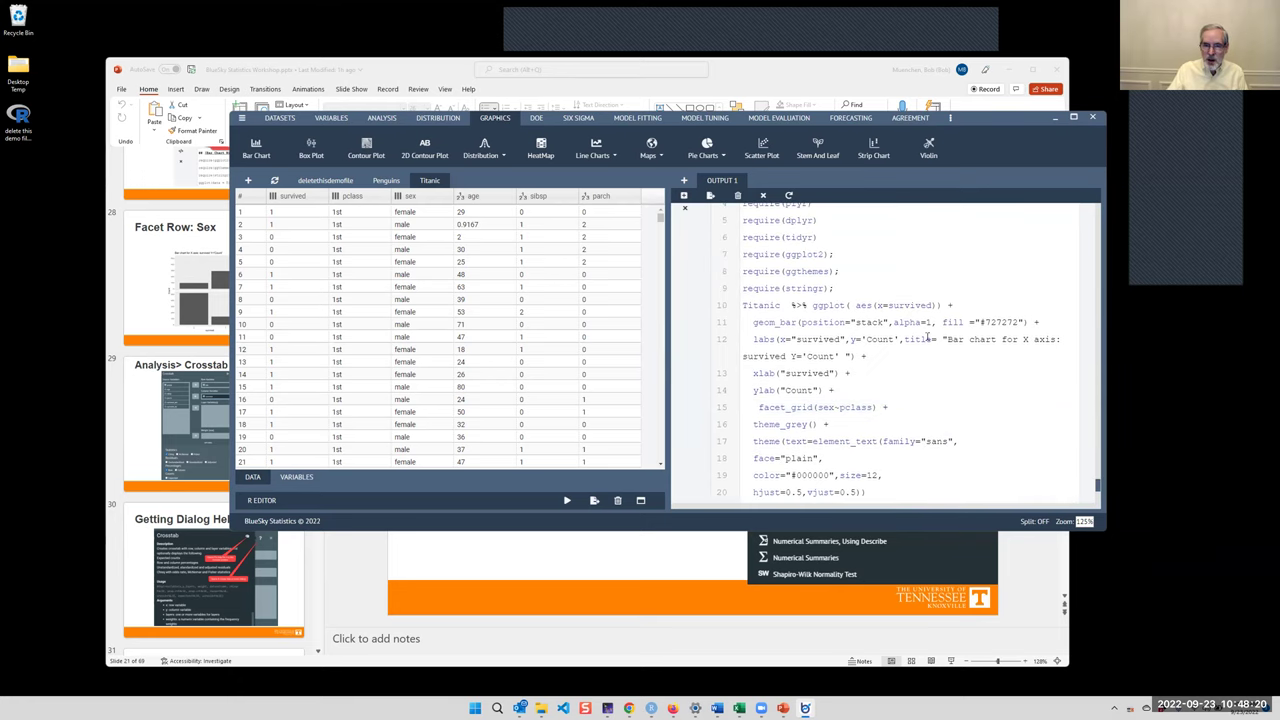
left_click(684, 240)
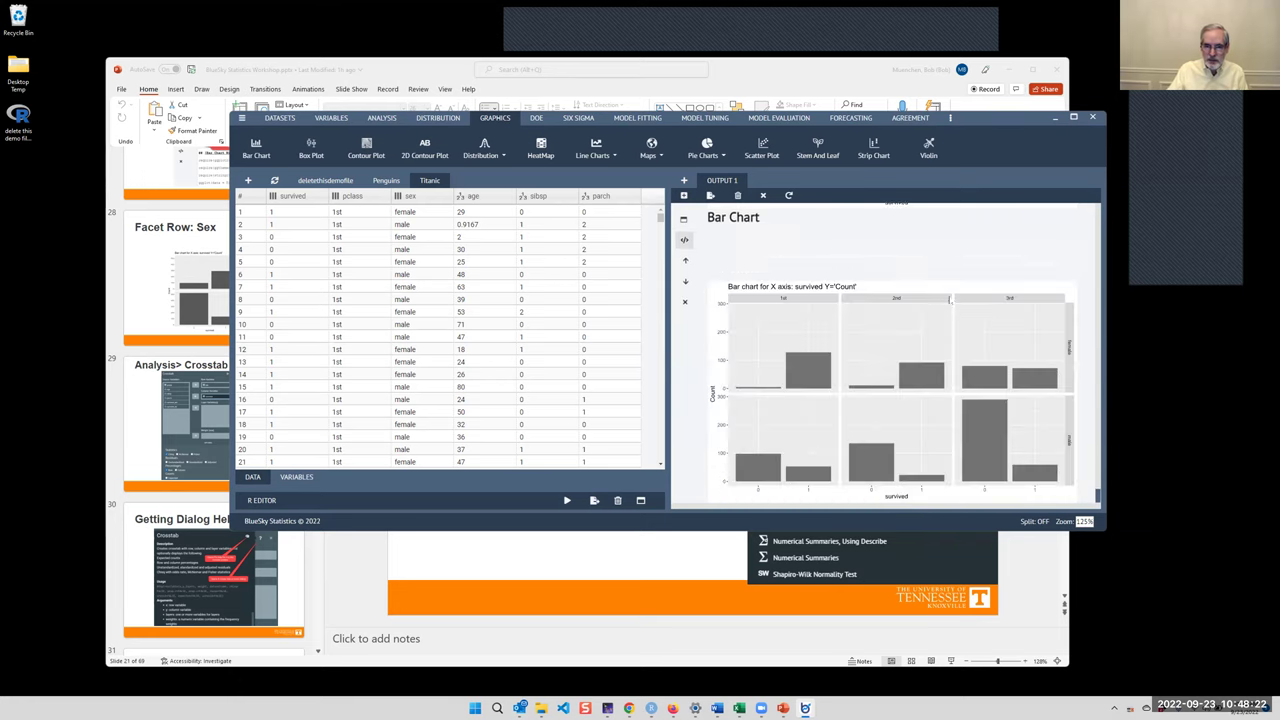
- Switch to PowerPoint and show the Getting Dialog Help slide, followed by the Triple-dot> Help> Getting Started slide
left_click(128, 310)
scroll(284, 432, "down", 3)
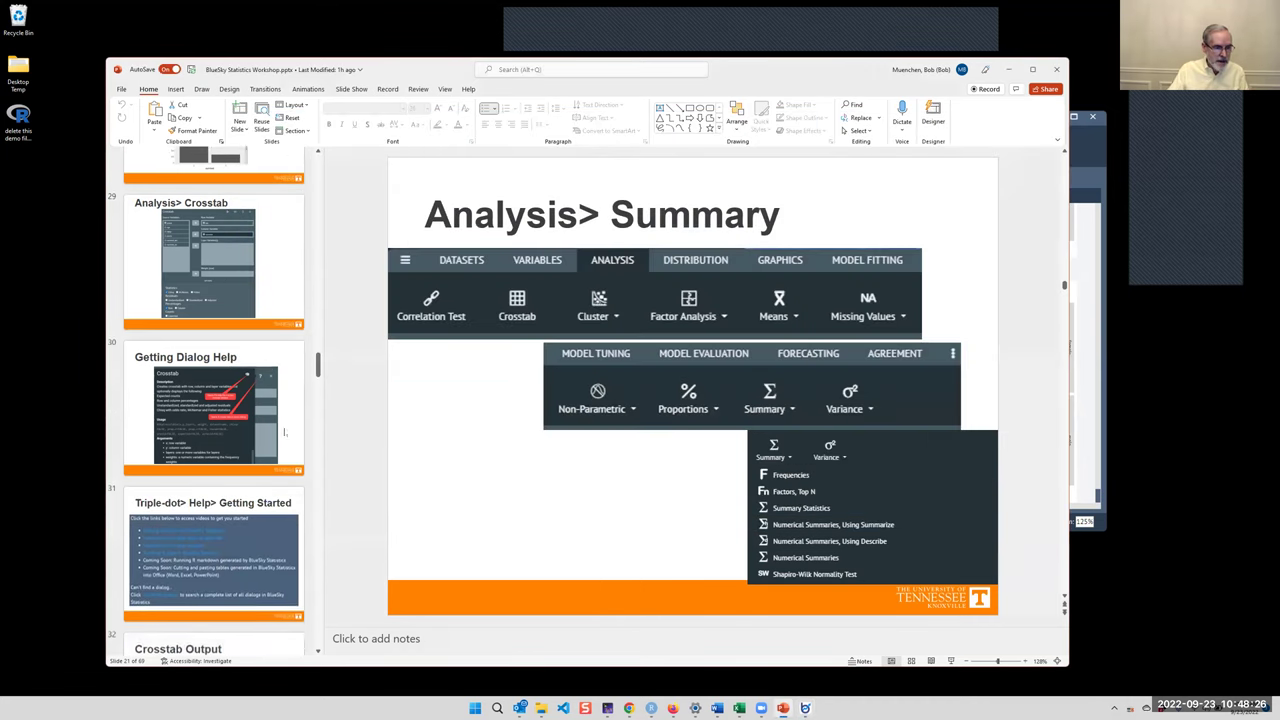
scroll(284, 432, "down", 1)
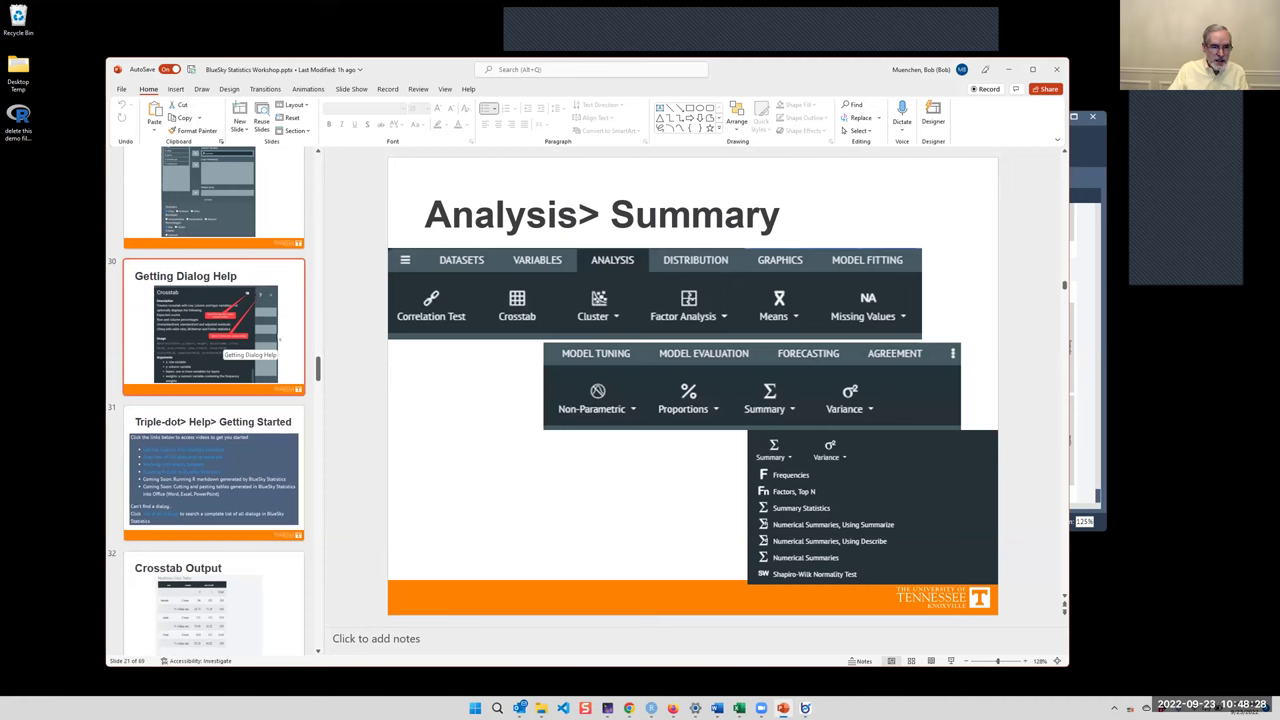
left_click(218, 340)
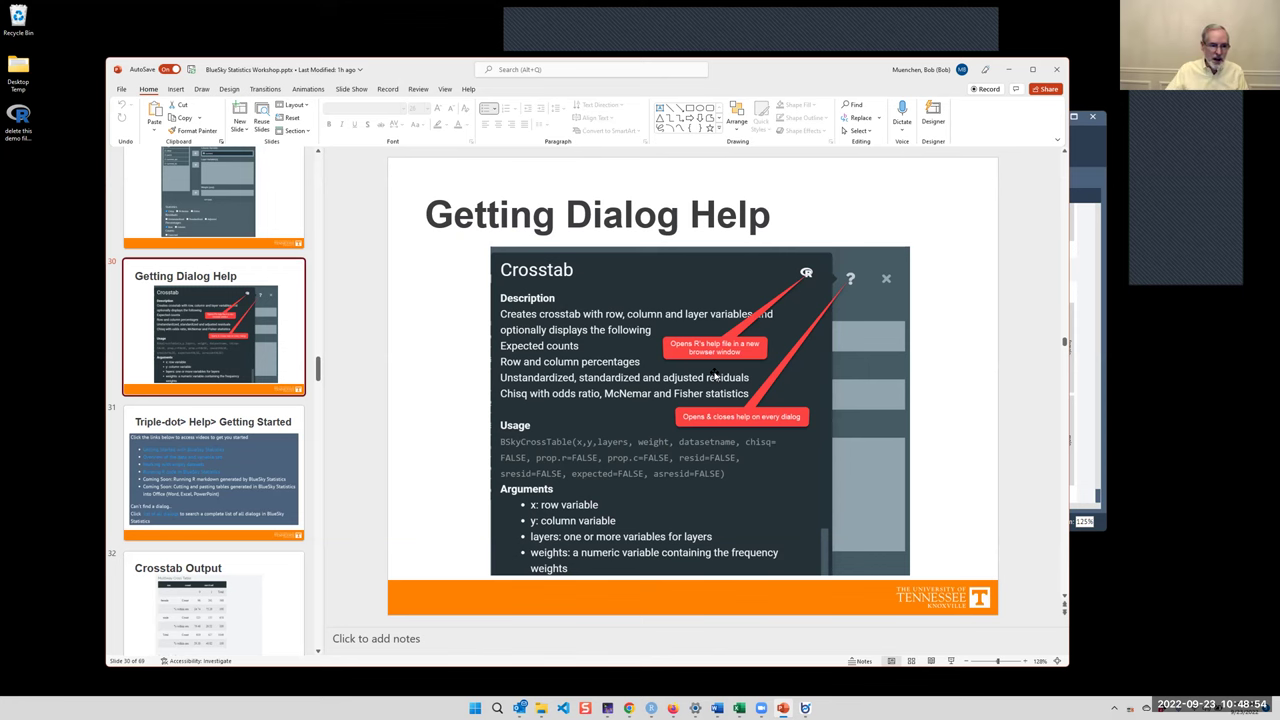
left_click(225, 449)
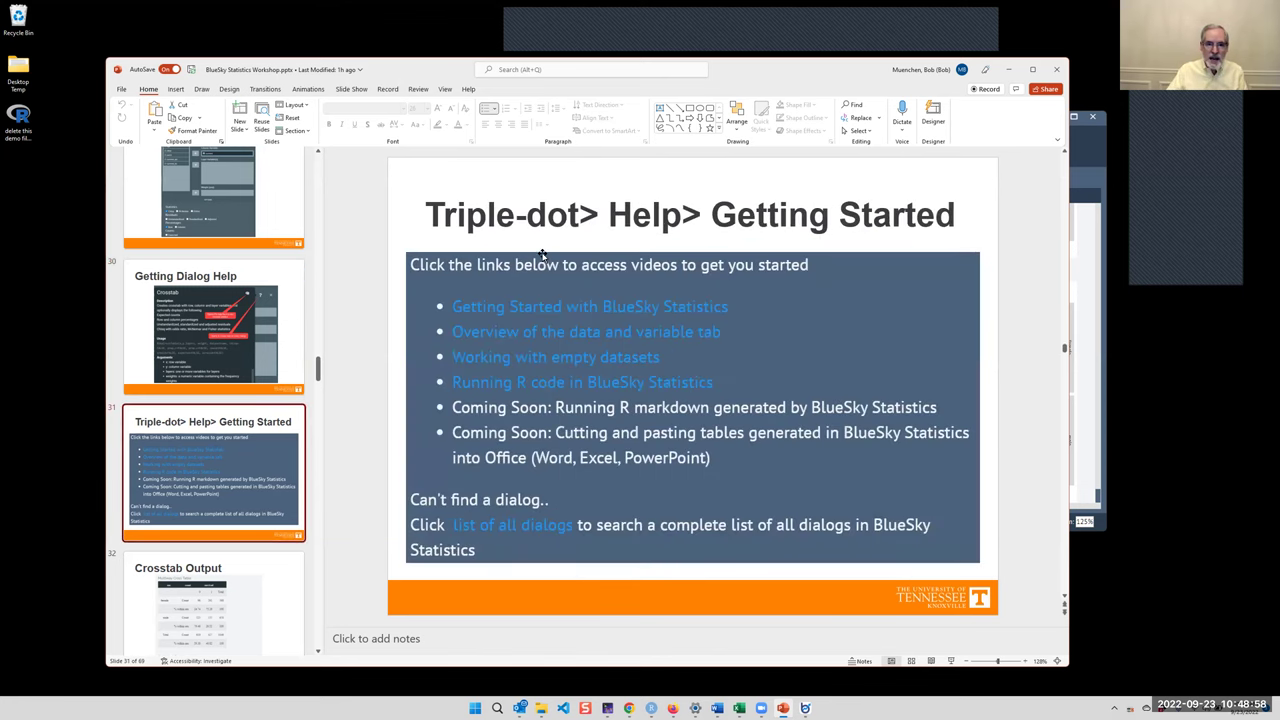
- Switch to BlueSky Statistics, open the Getting Started help page, and look through its video and dialog-list links
left_click(1078, 150)
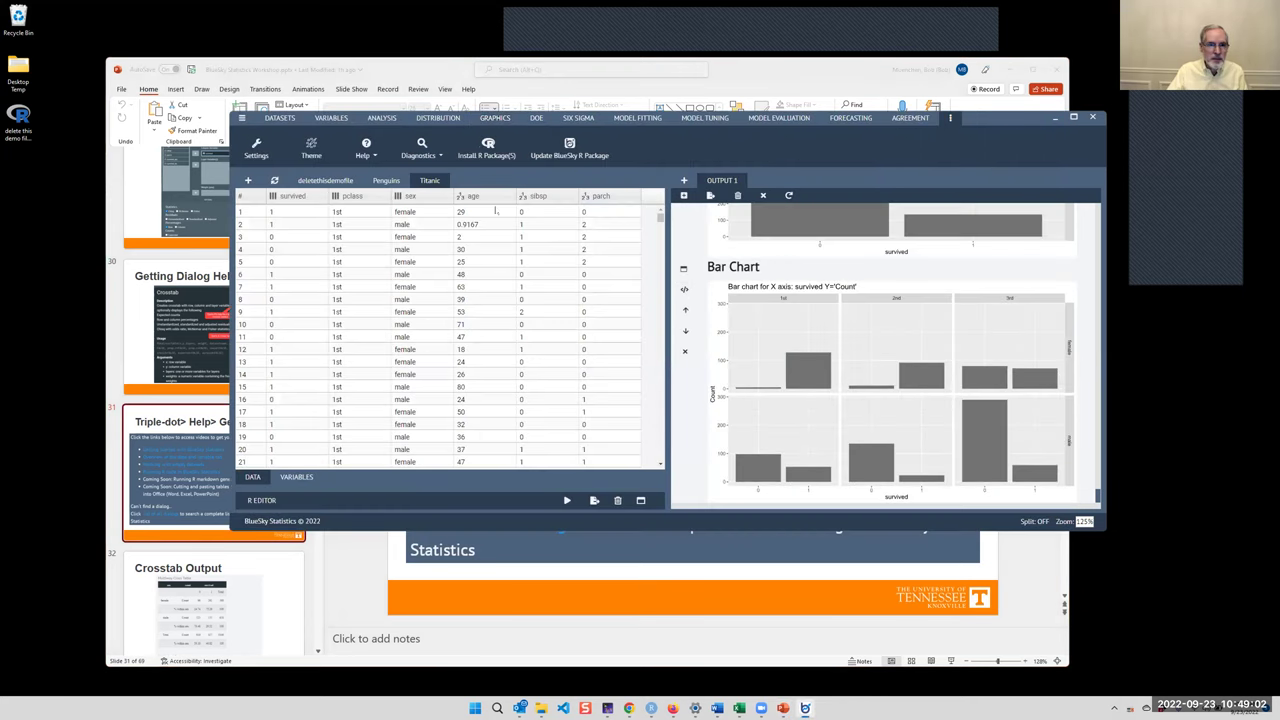
left_click(365, 152)
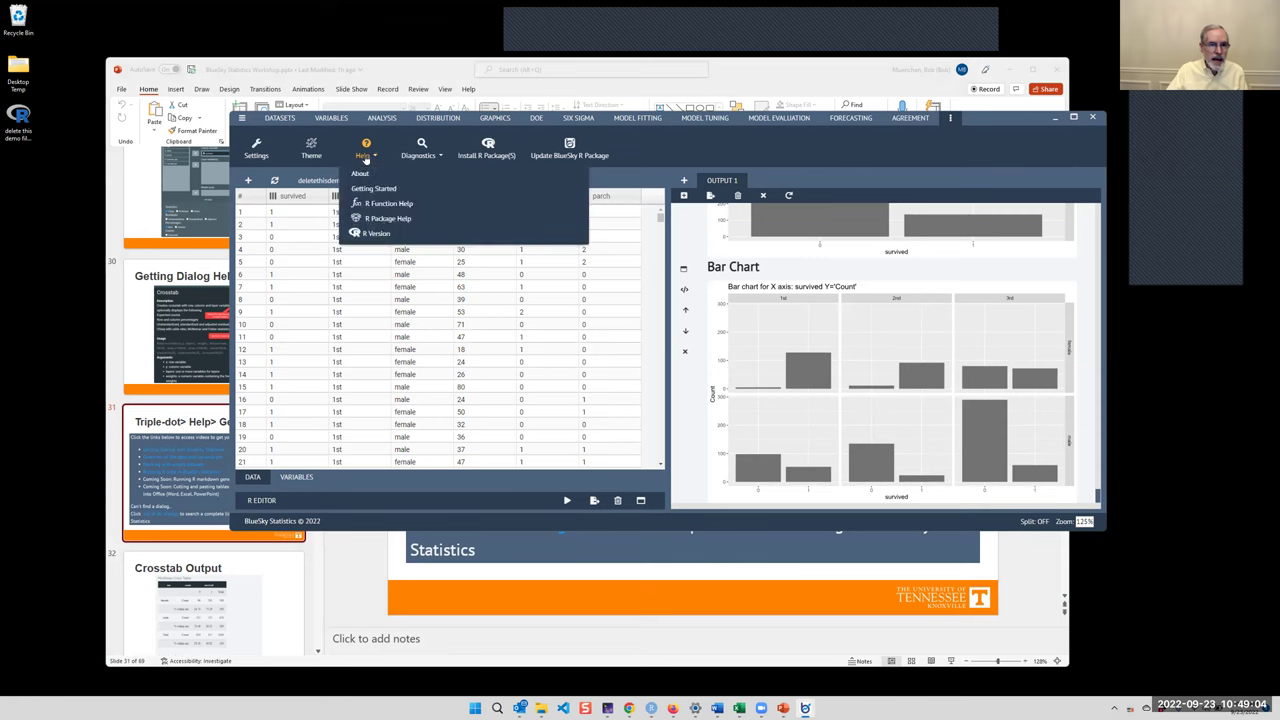
left_click(386, 190)
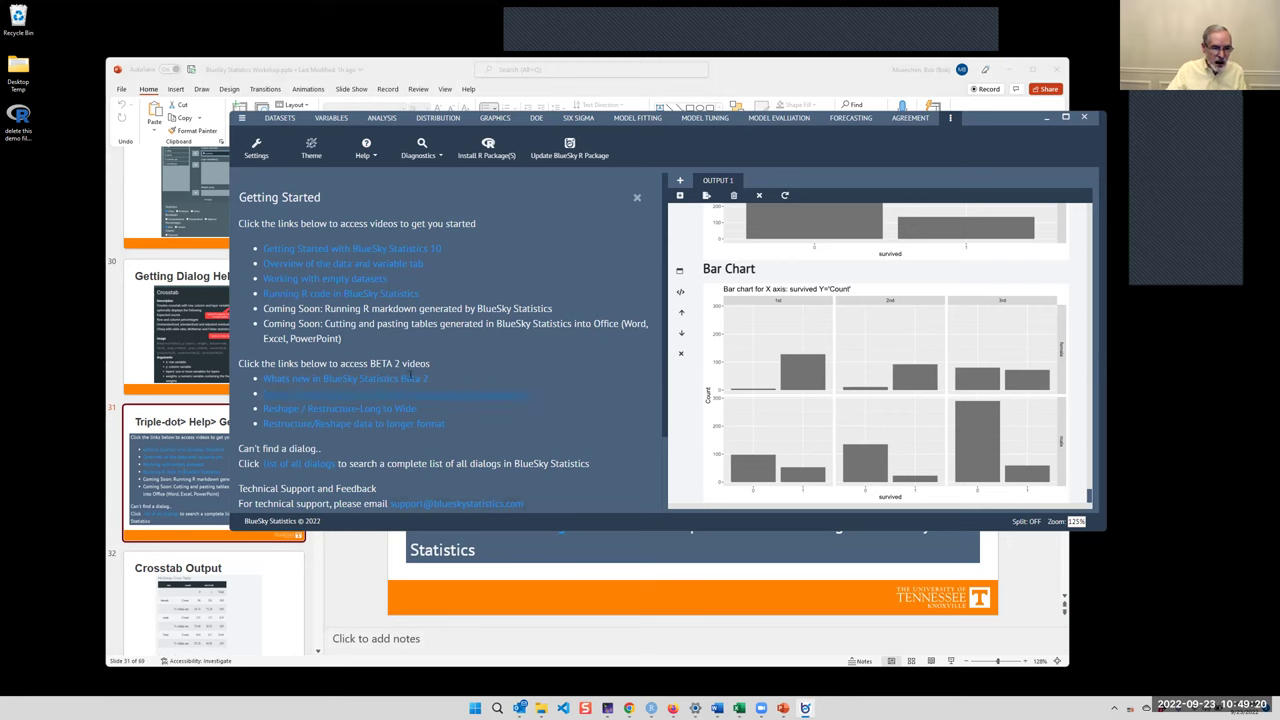
scroll(560, 387, "down", 3)
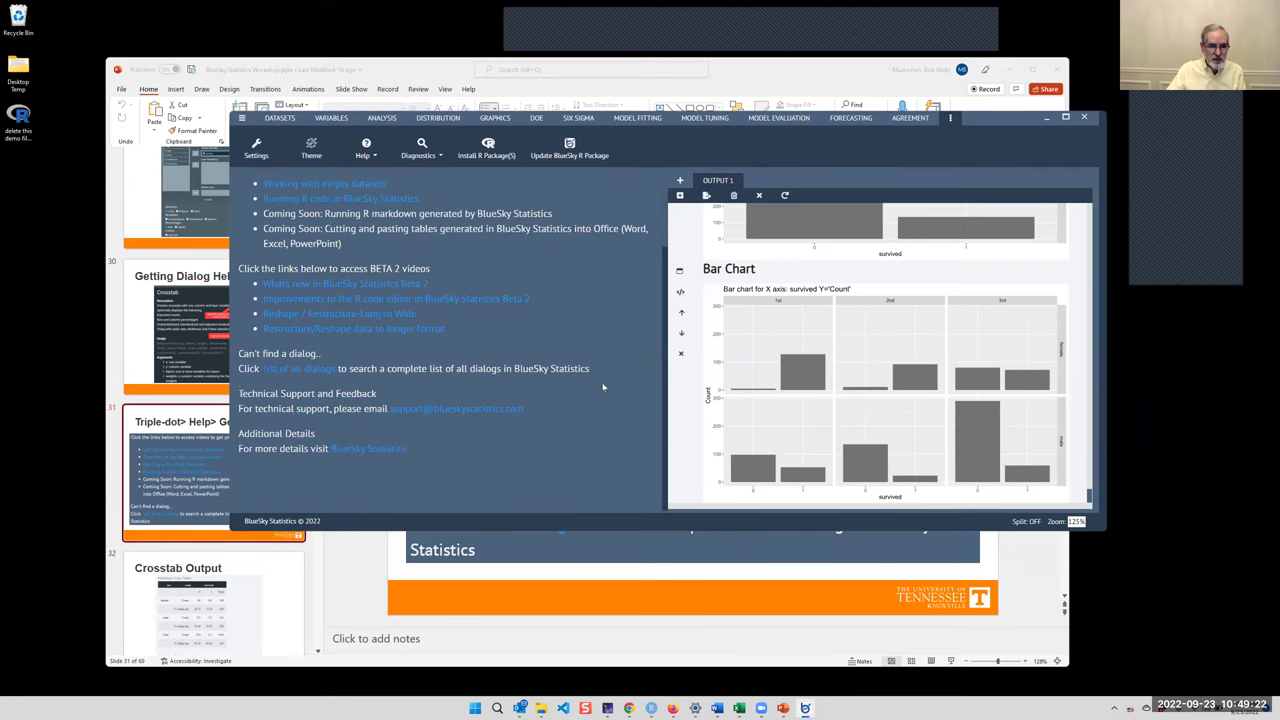
scroll(564, 322, "up", 1)
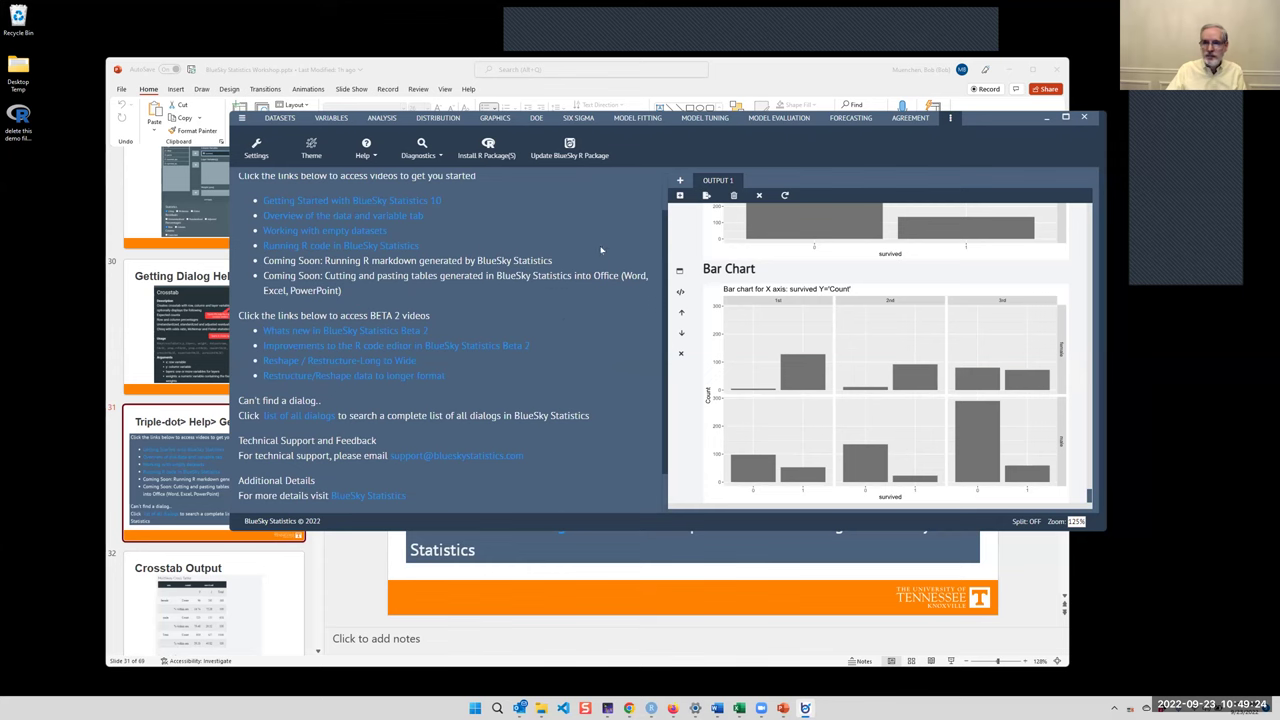
- Switch to PowerPoint and show the Crosstab Output slide, followed by the Controlling Settings slide
left_click(759, 67)
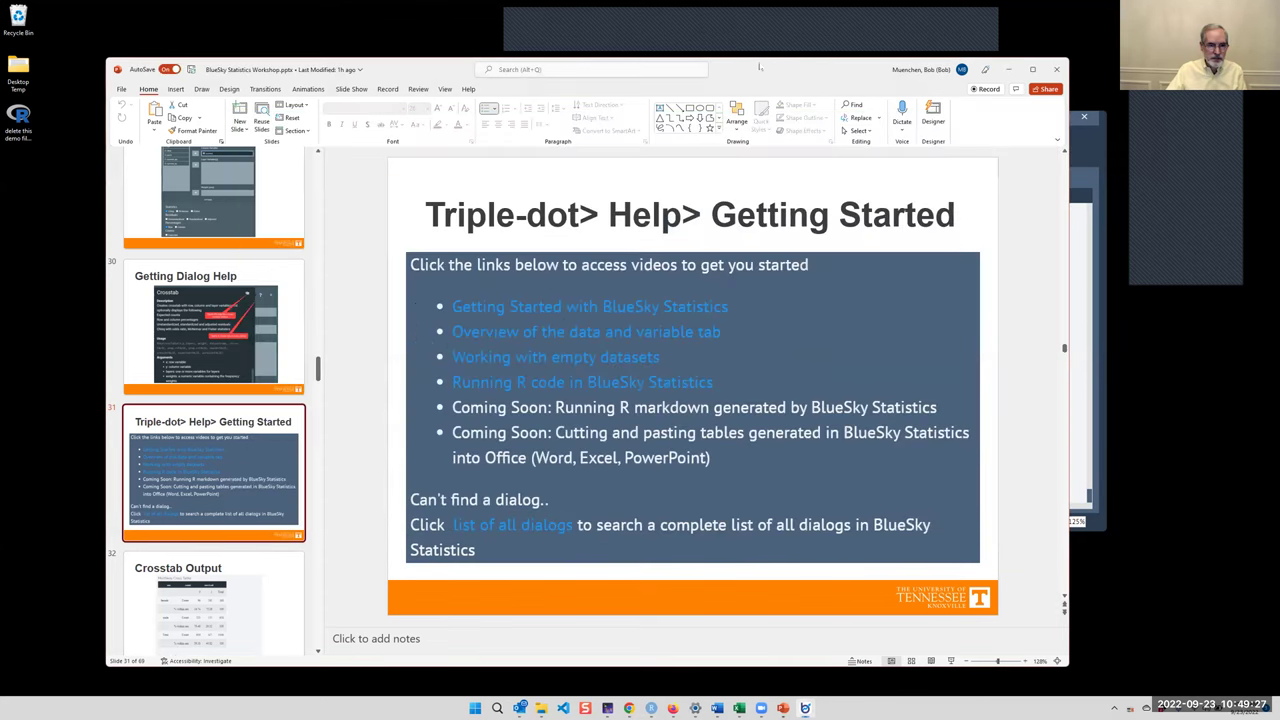
scroll(278, 387, "down", 3)
left_click(278, 387)
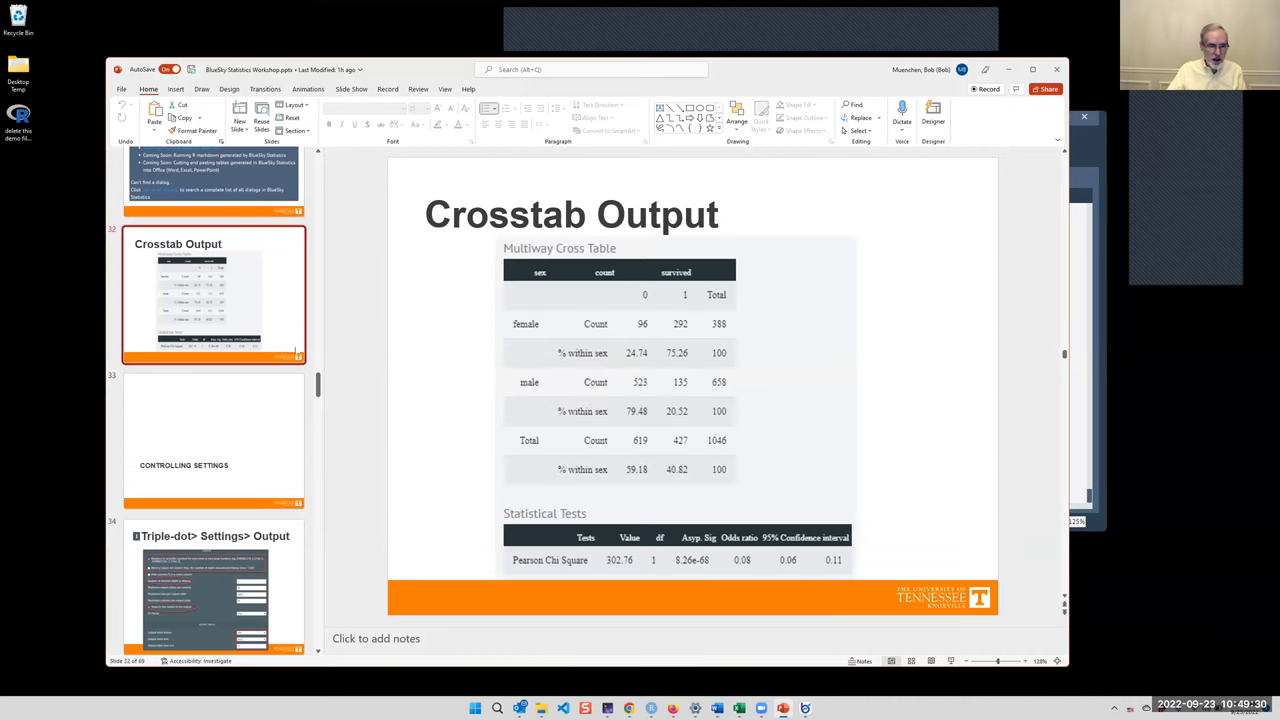
left_click(267, 395)
scroll(268, 396, "down", 2)
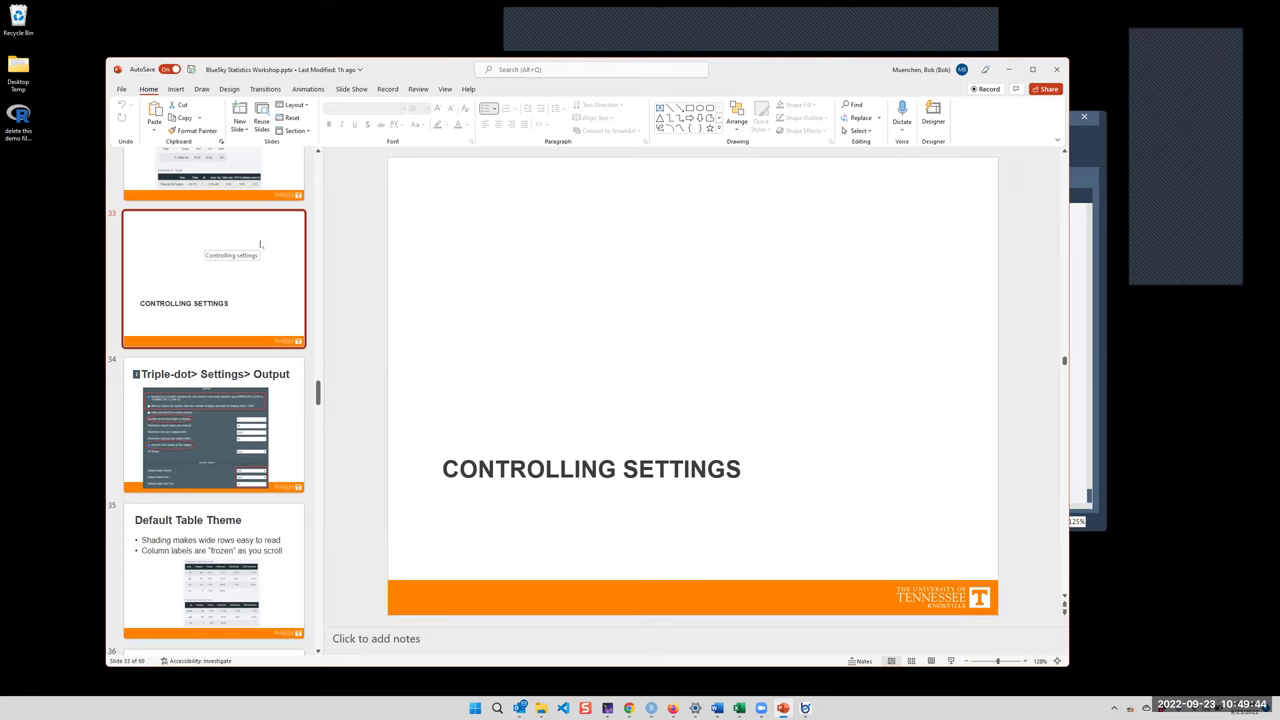
- Switch to BlueSky Statistics, recall an earlier sex-filled Bar Chart's settings, choose Show groups side by side, and run the chart
left_click(1095, 243)
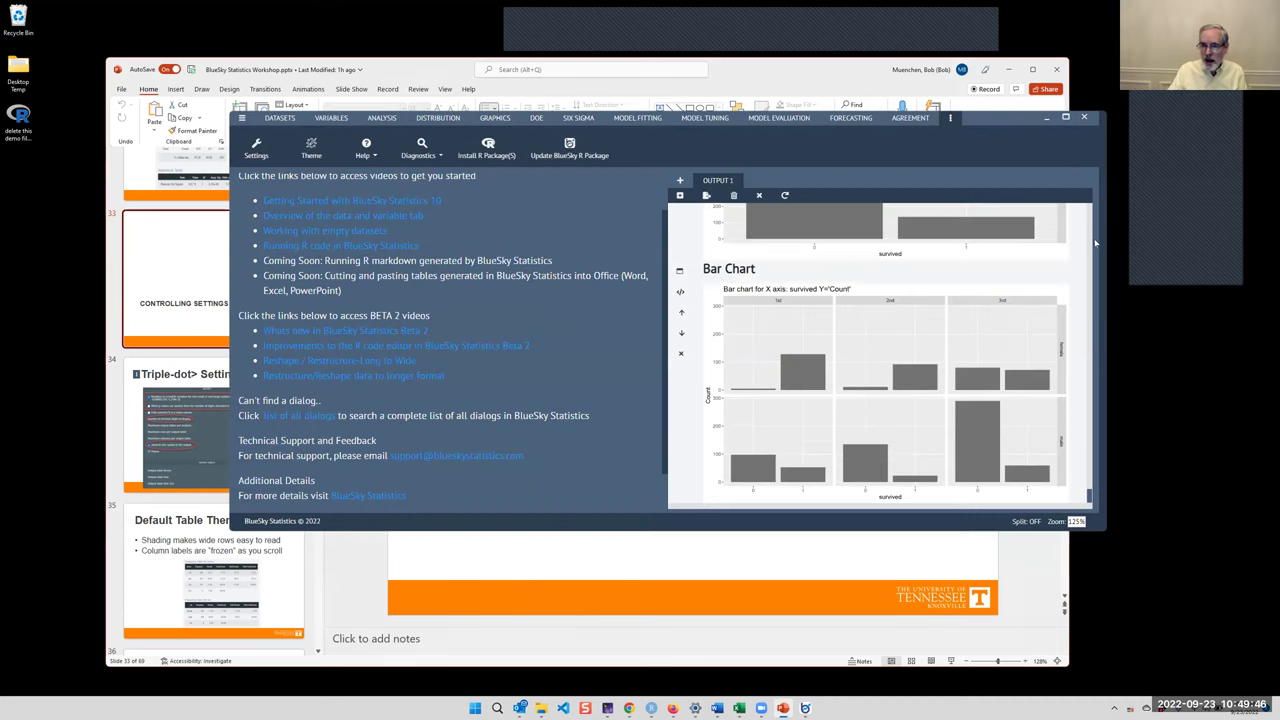
scroll(907, 400, "down", 5)
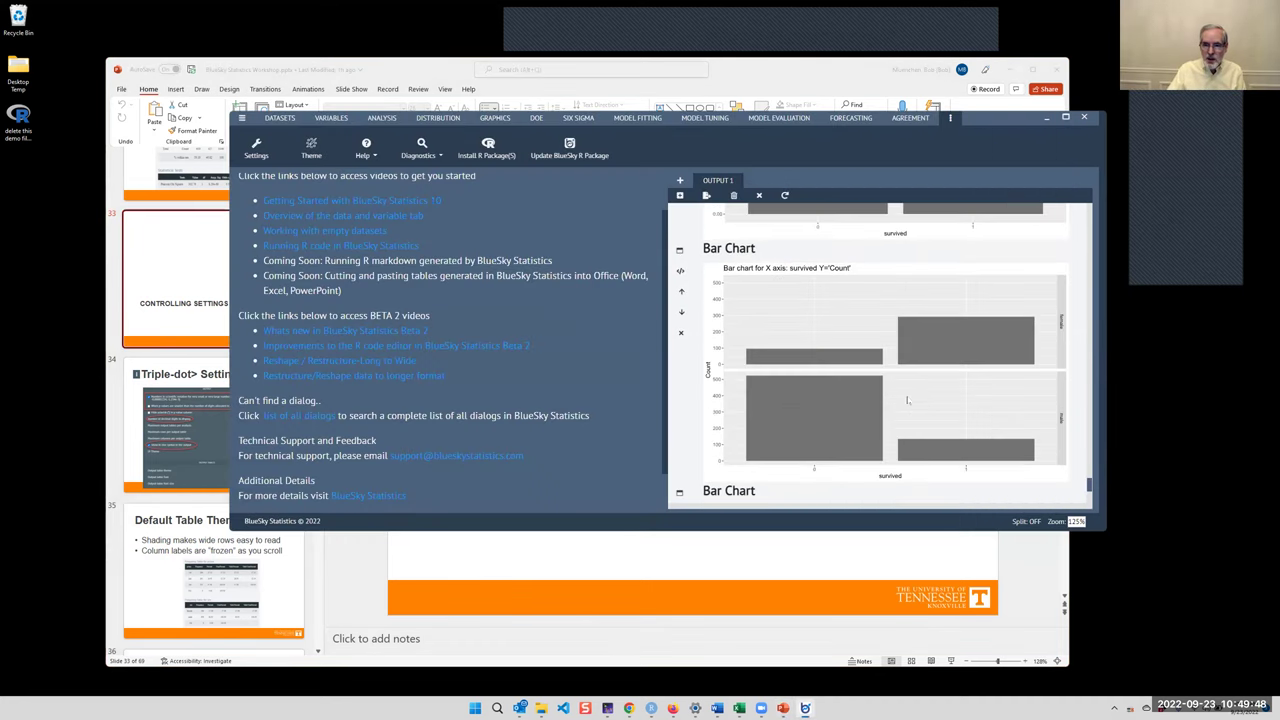
scroll(900, 390, "down", 6)
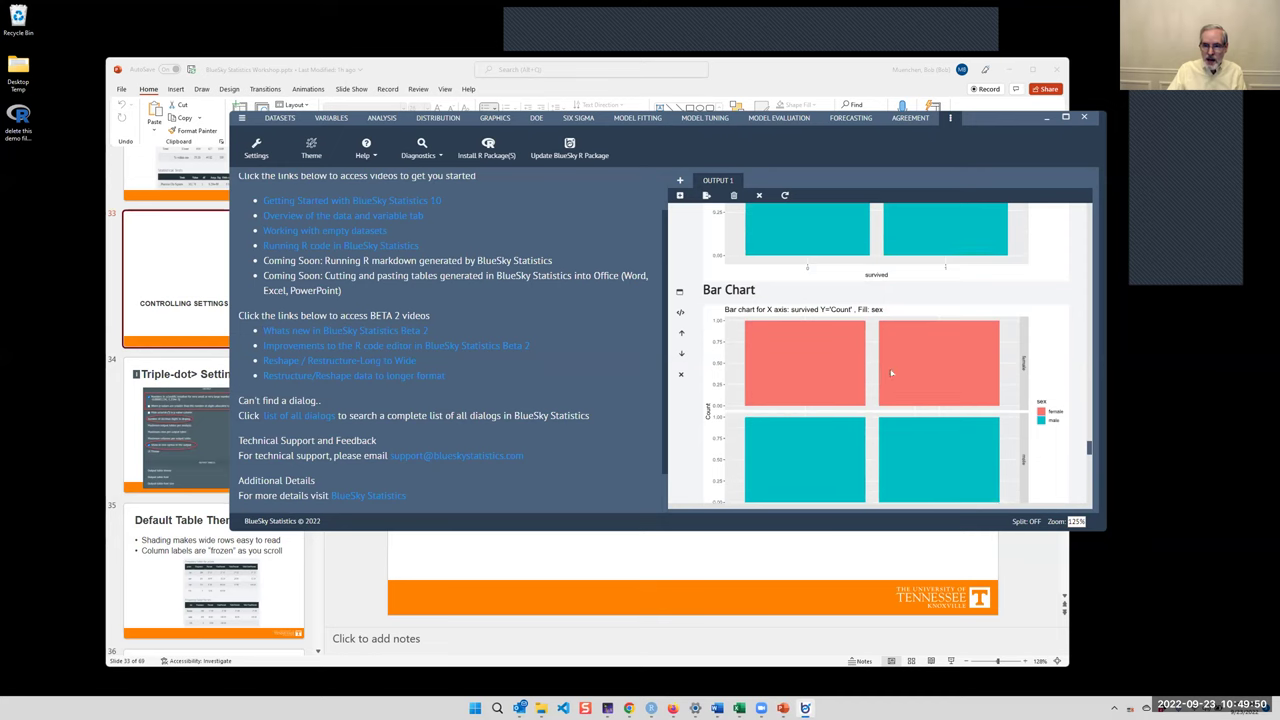
scroll(885, 374, "down", 4)
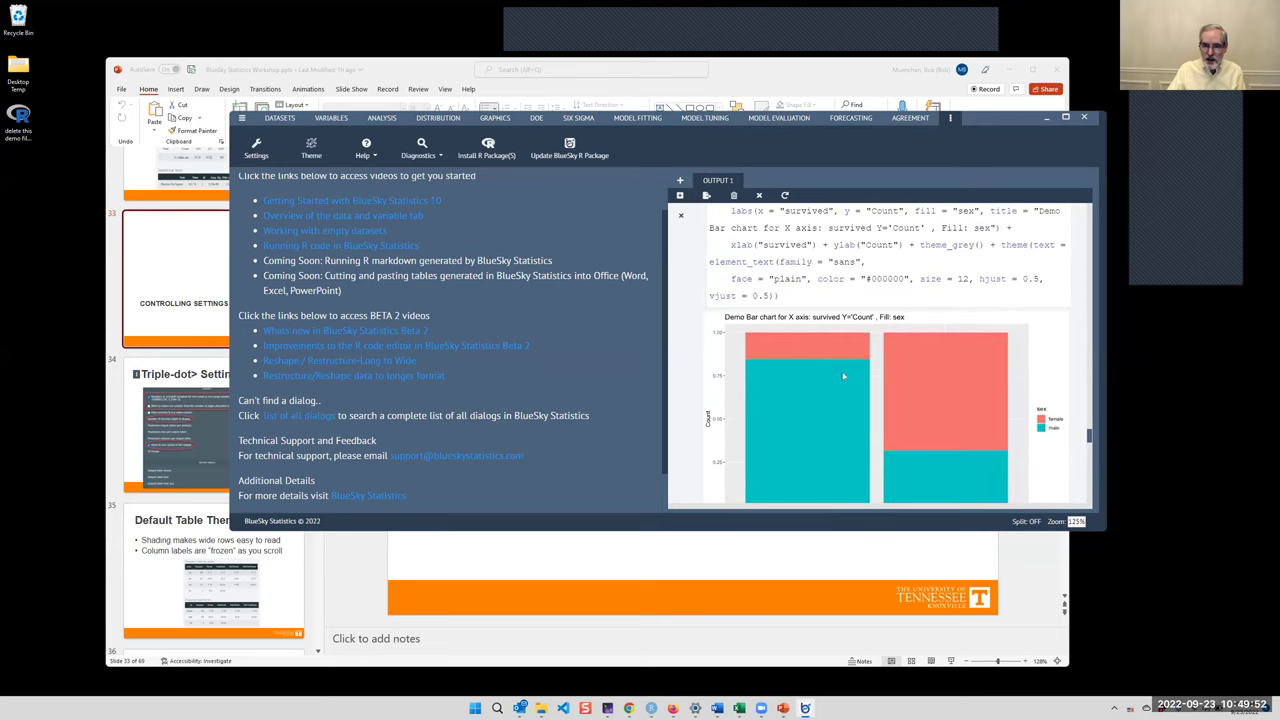
scroll(856, 385, "down", 3)
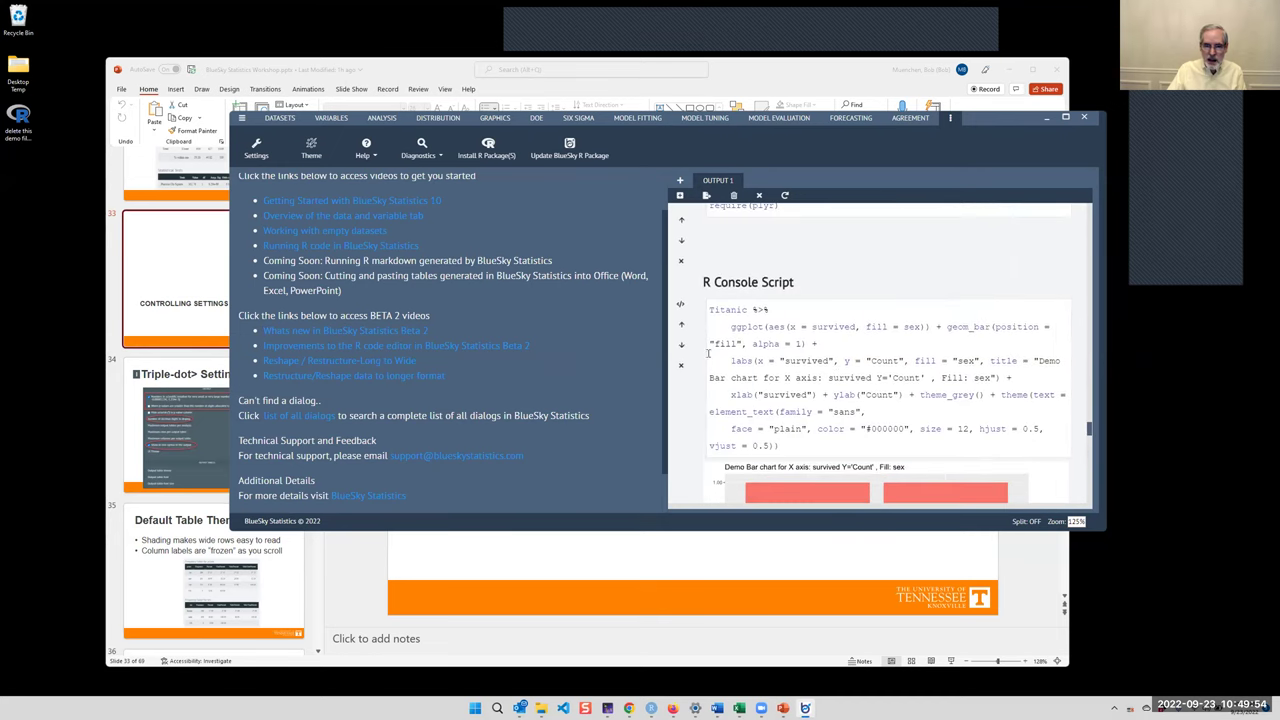
scroll(846, 378, "down", 3)
scroll(846, 378, "down", 5)
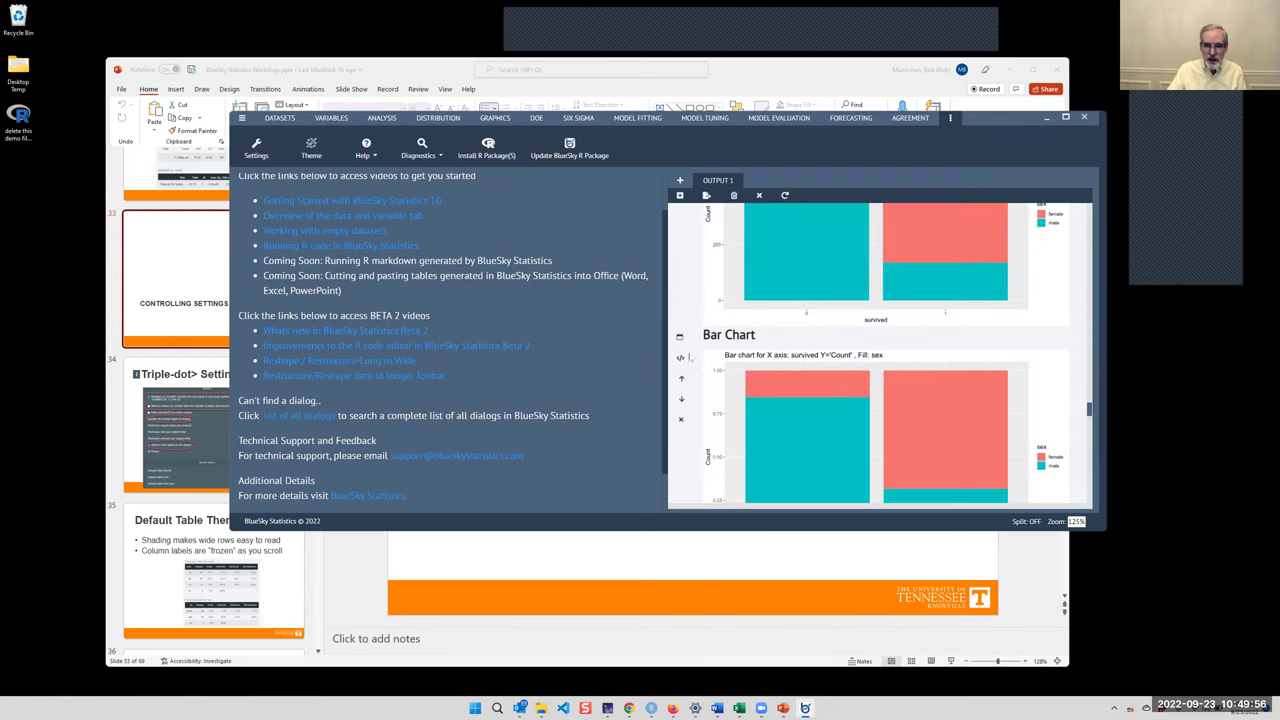
left_click(680, 339)
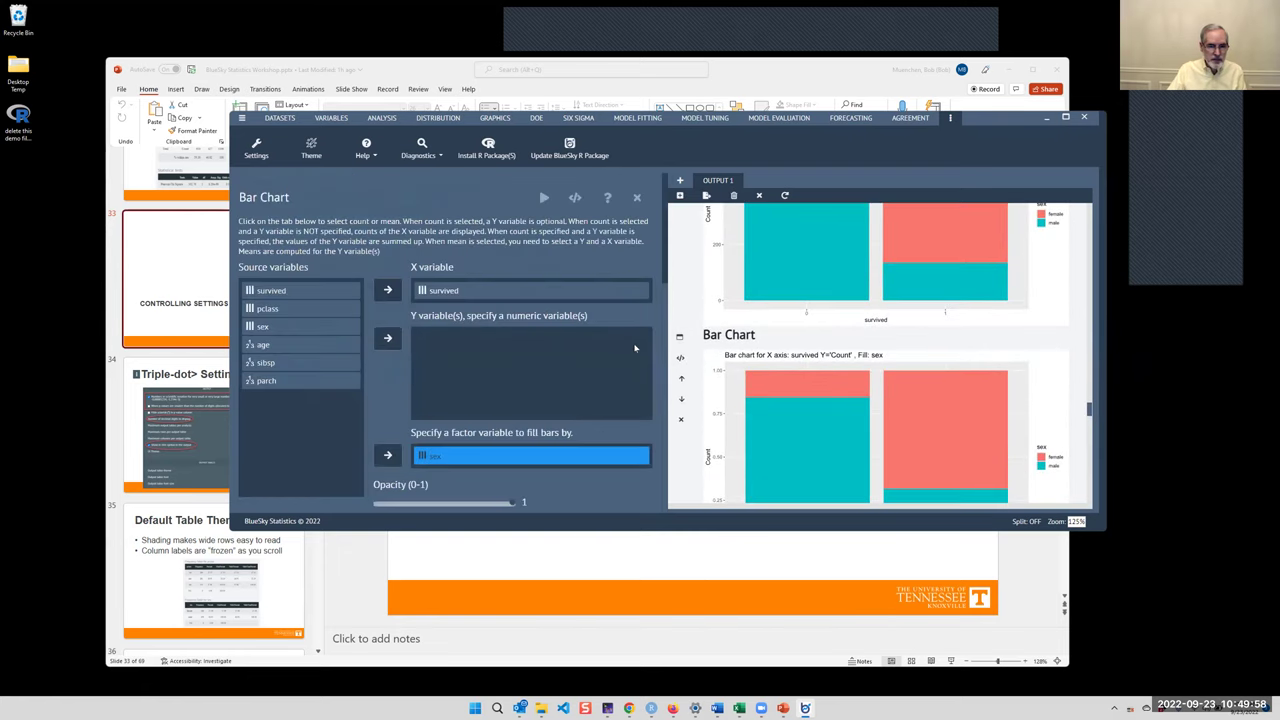
scroll(581, 372, "down", 2)
scroll(440, 396, "up", 1)
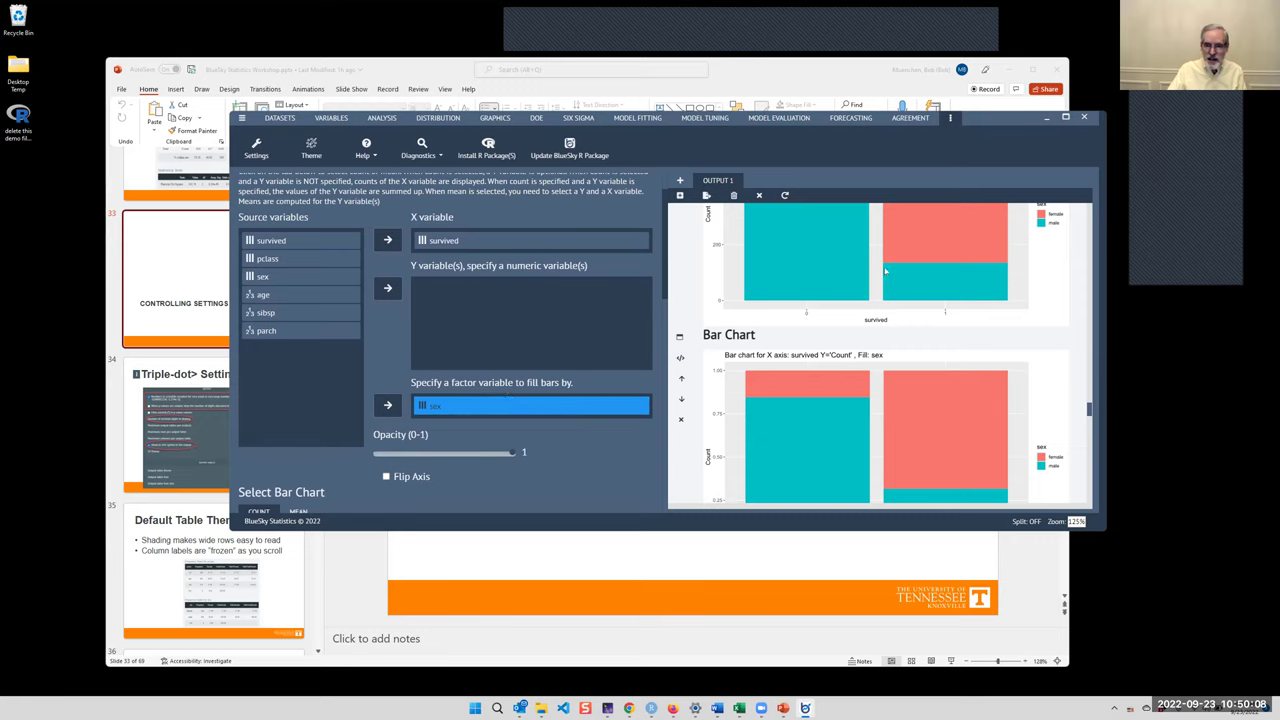
scroll(885, 270, "up", 3)
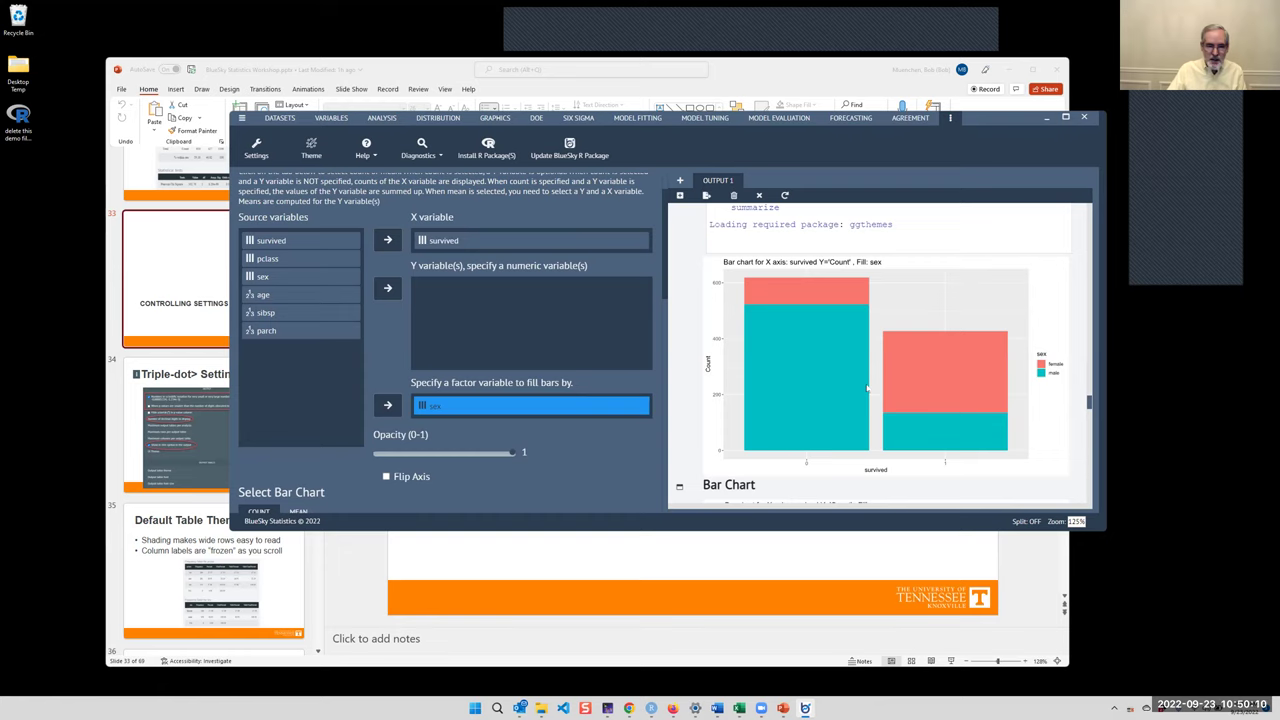
scroll(600, 420, "down", 3)
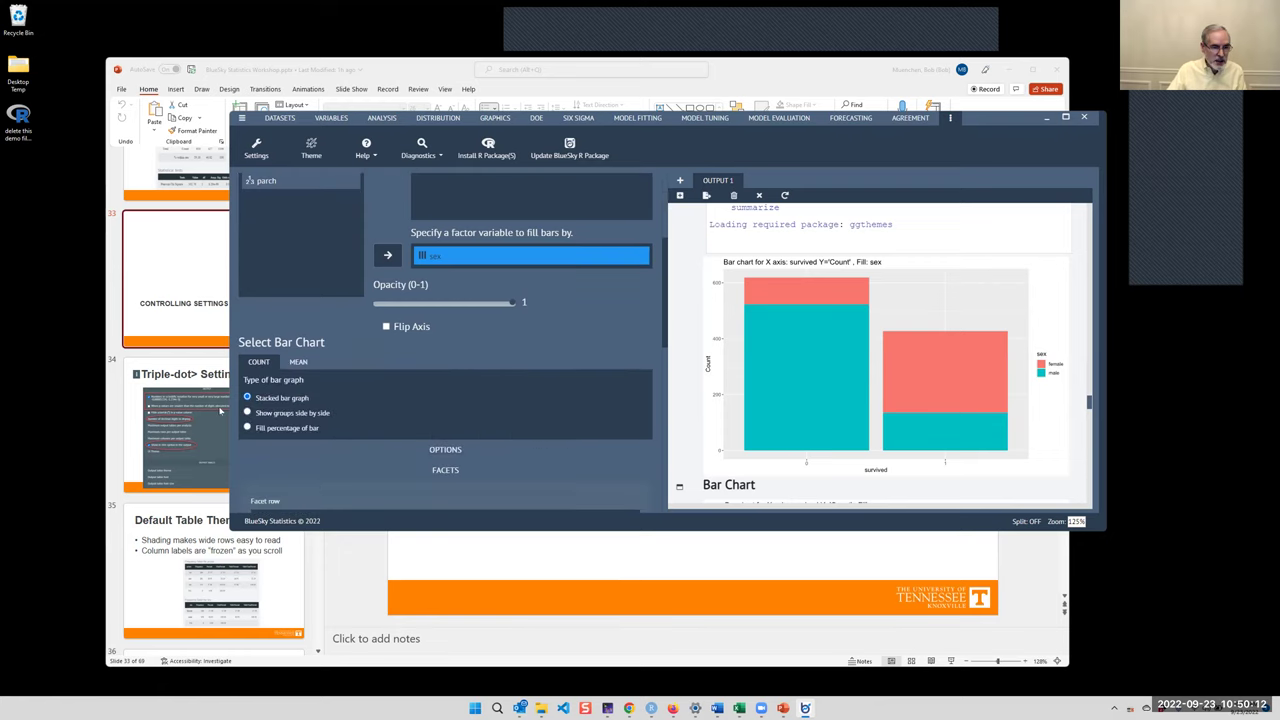
scroll(548, 210, "up", 3)
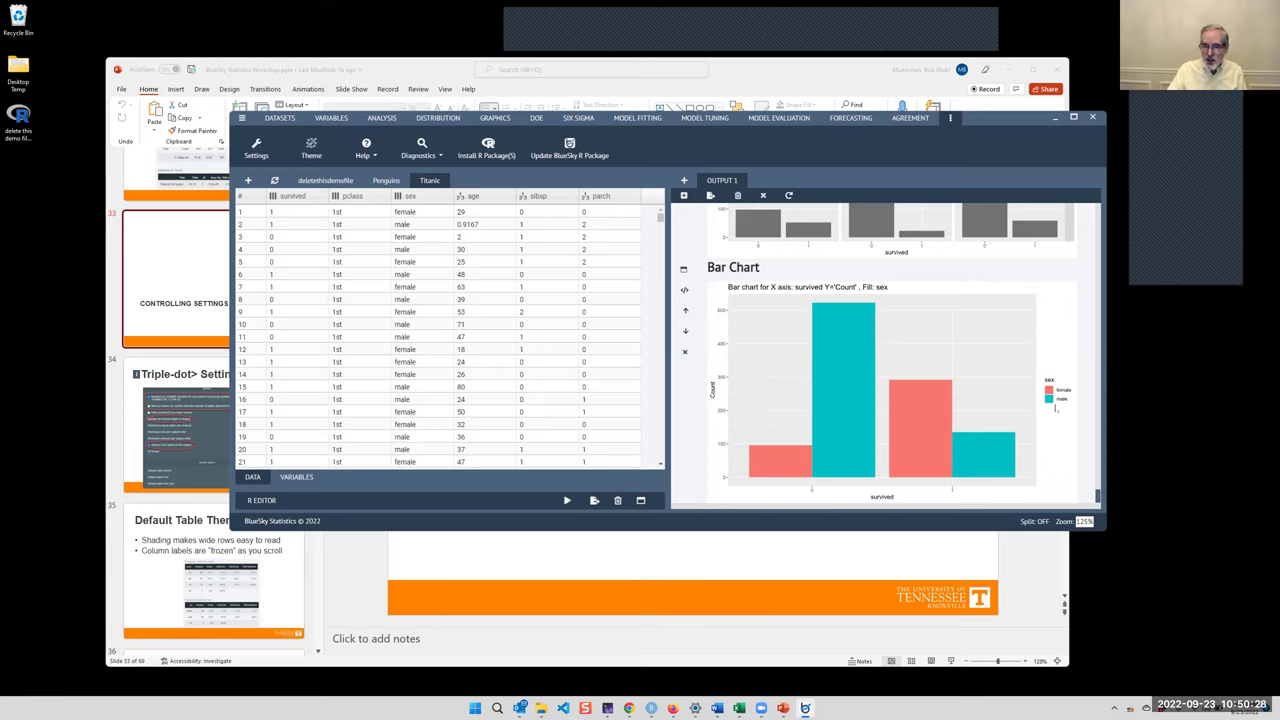
scroll(1048, 436, "up", 3)
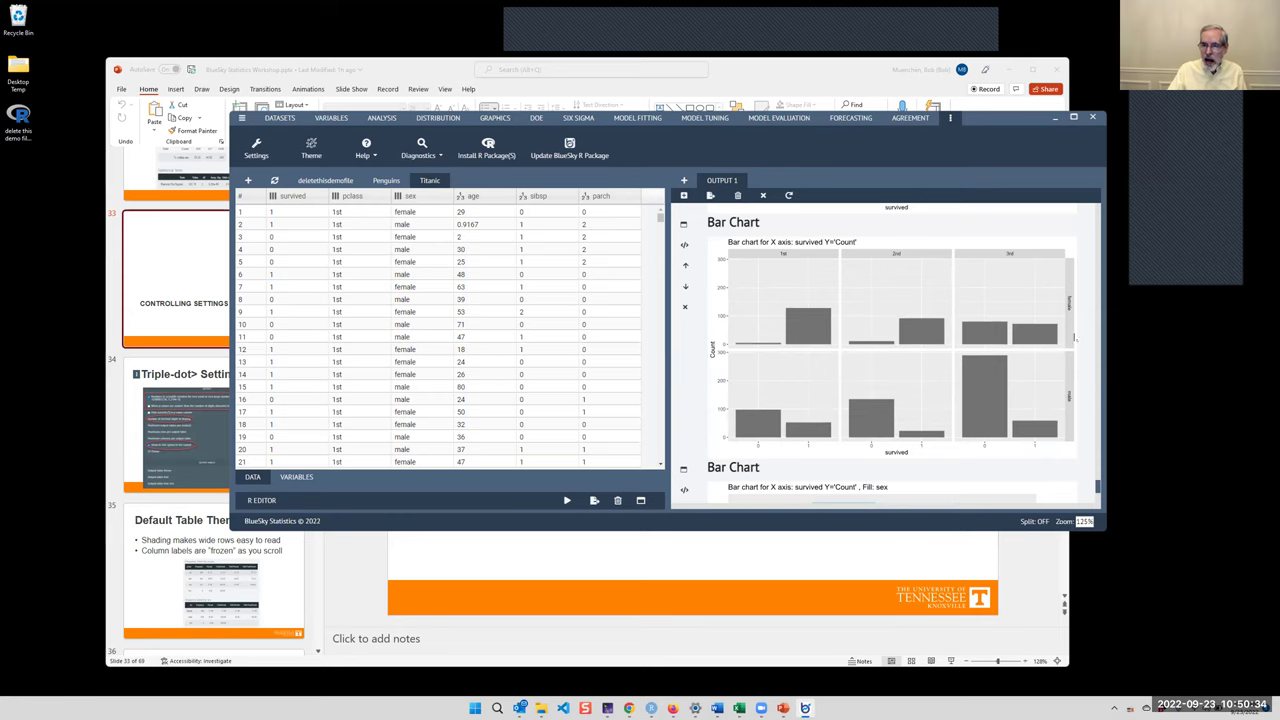
- Compare the faceted bar charts, the side-by-side sex bar chart, and the earlier proportional sex-filled bar charts in the output
scroll(1067, 352, "up", 3)
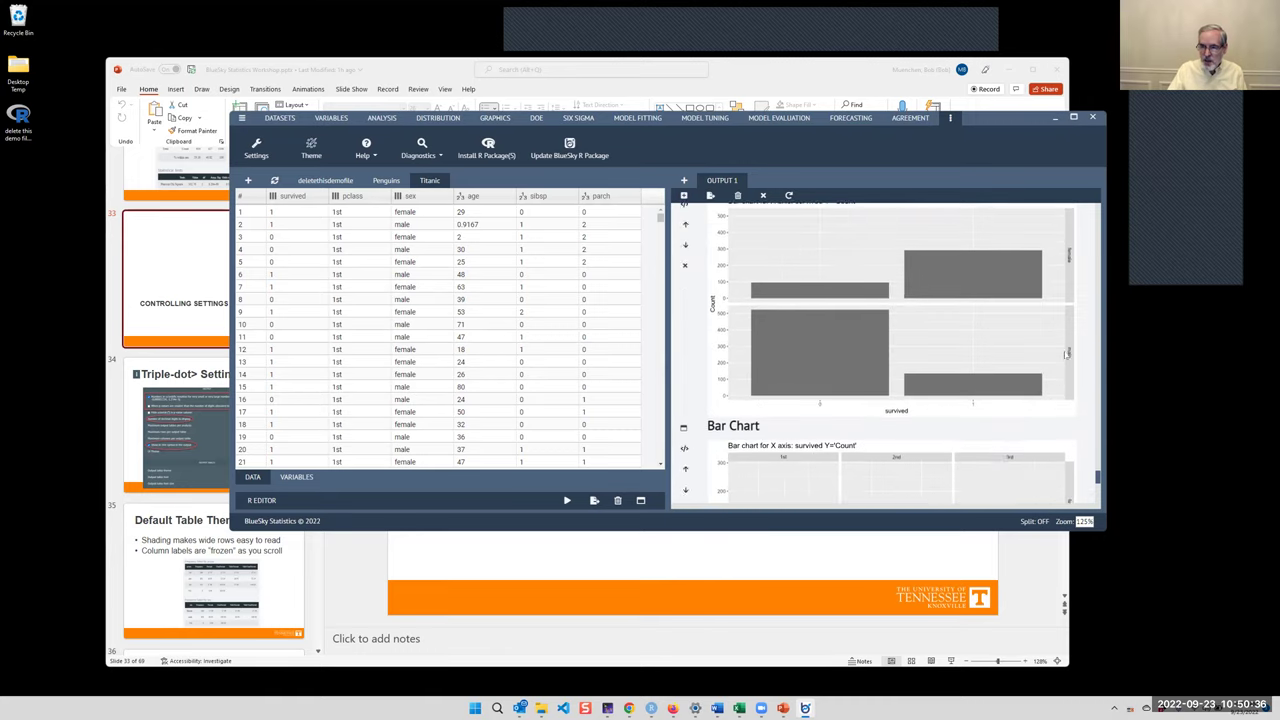
scroll(1067, 352, "up", 2)
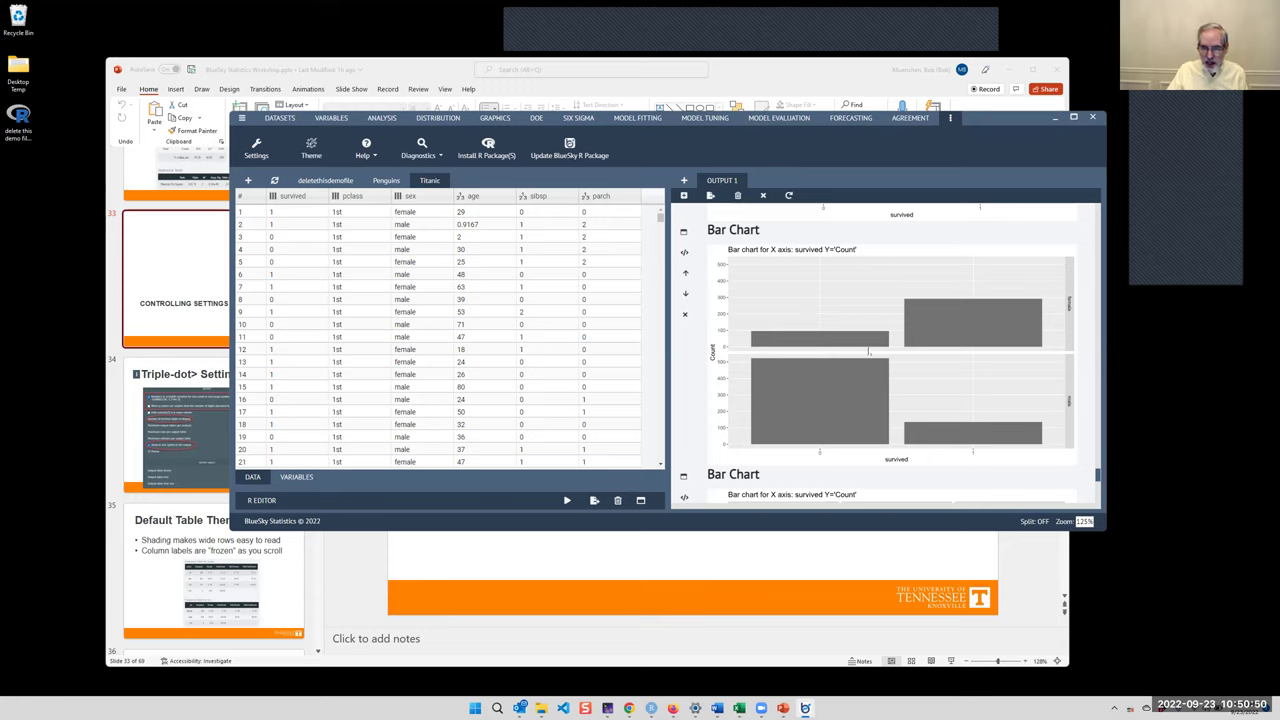
scroll(800, 340, "down", 5)
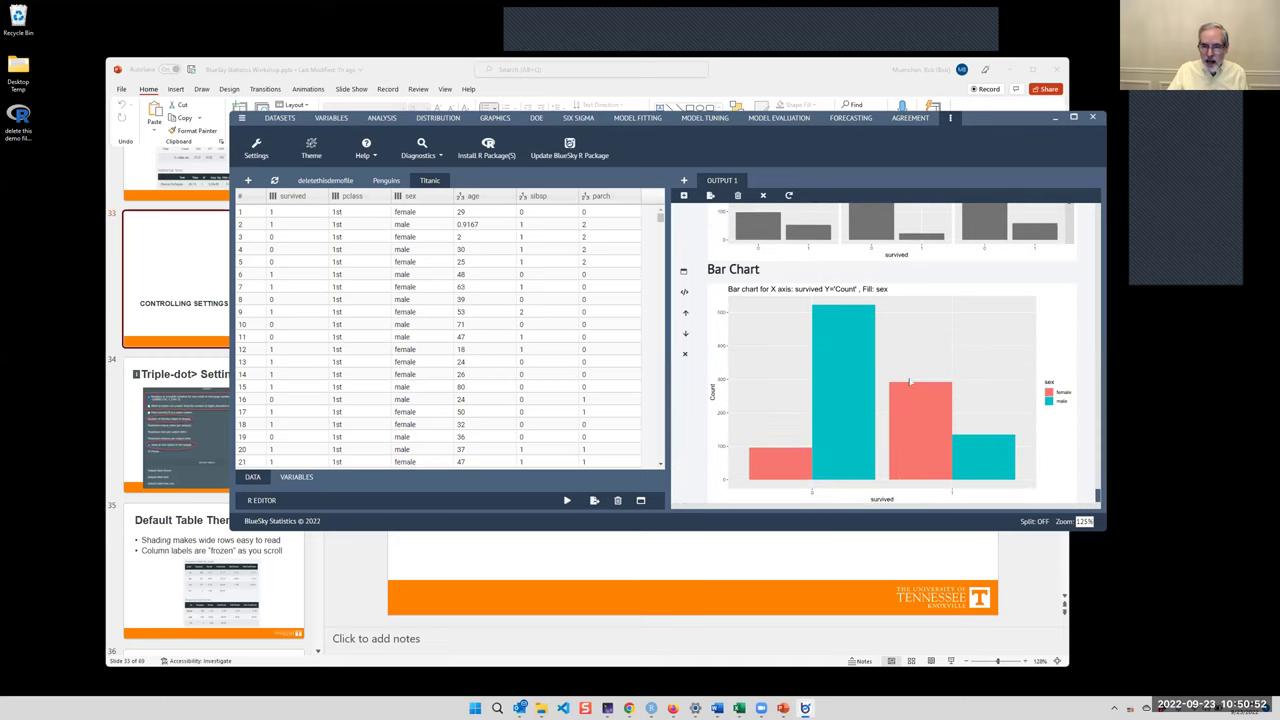
scroll(905, 385, "down", 10)
scroll(906, 389, "up", 10)
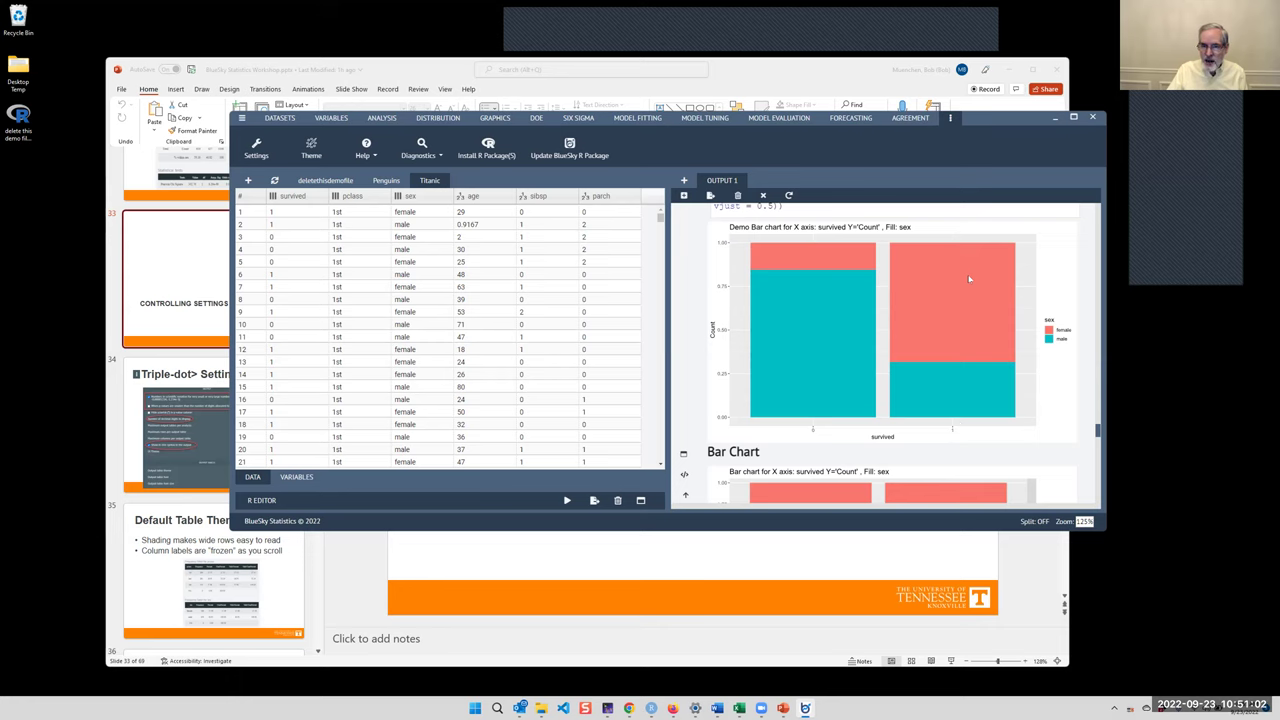
scroll(969, 279, "down", 5)
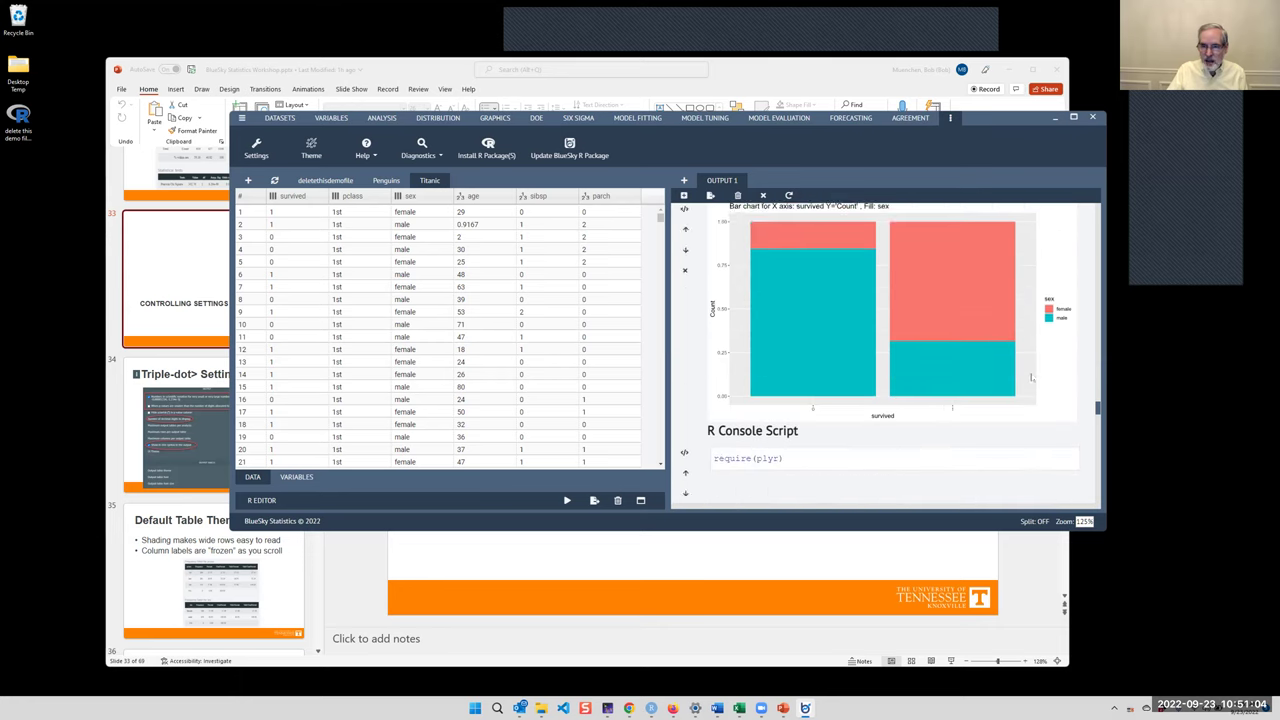
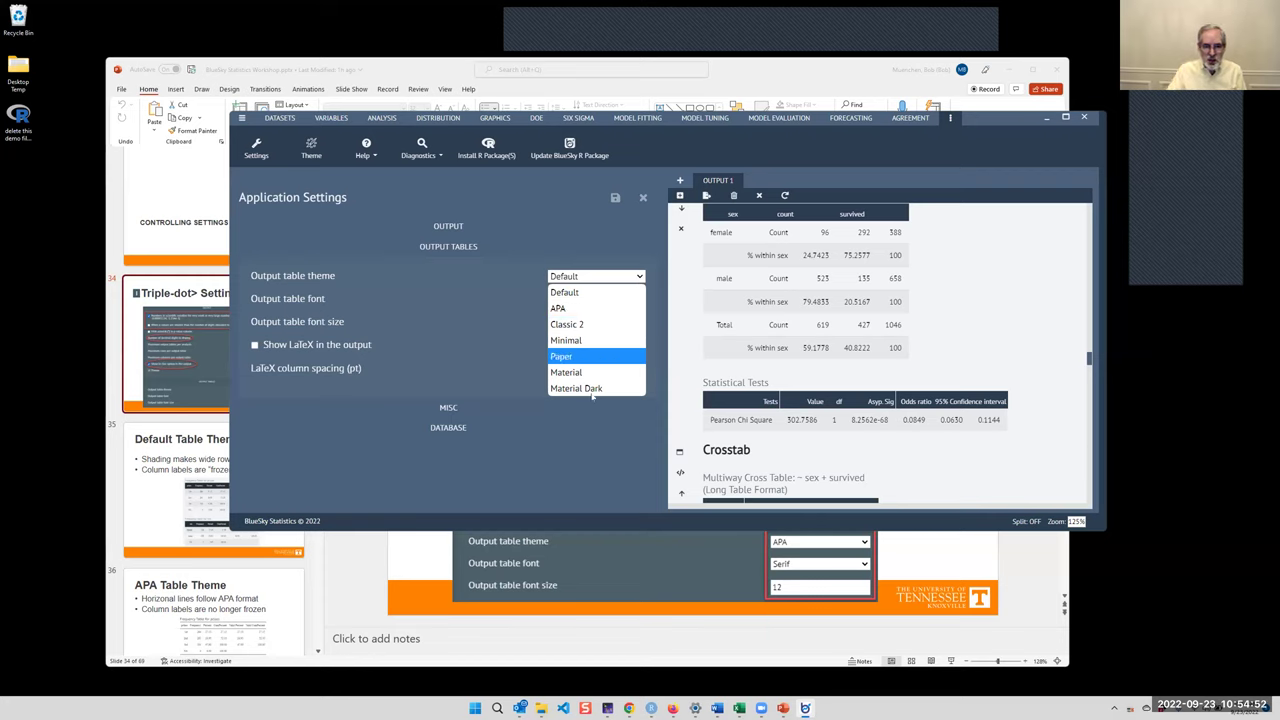
- Save APA as the output table theme, and enable showing LaTeX in the output with a column spacing of 3 pt
left_click(572, 309)
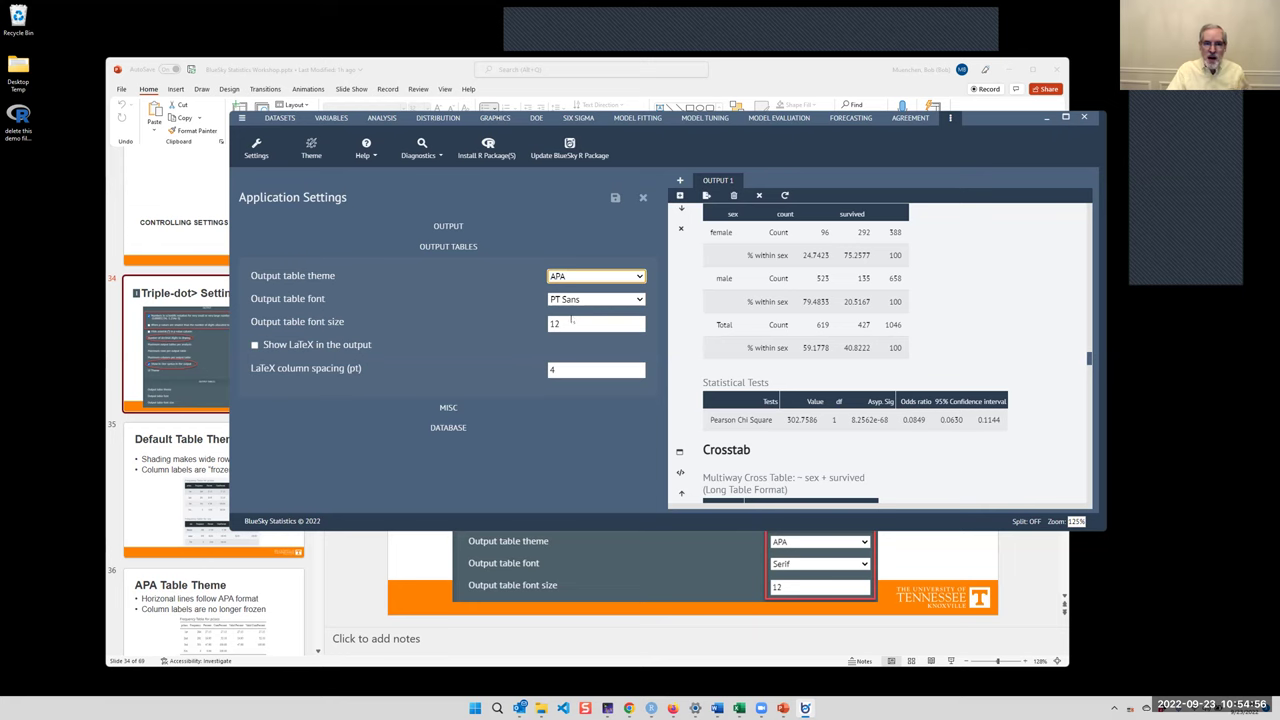
left_click(615, 199)
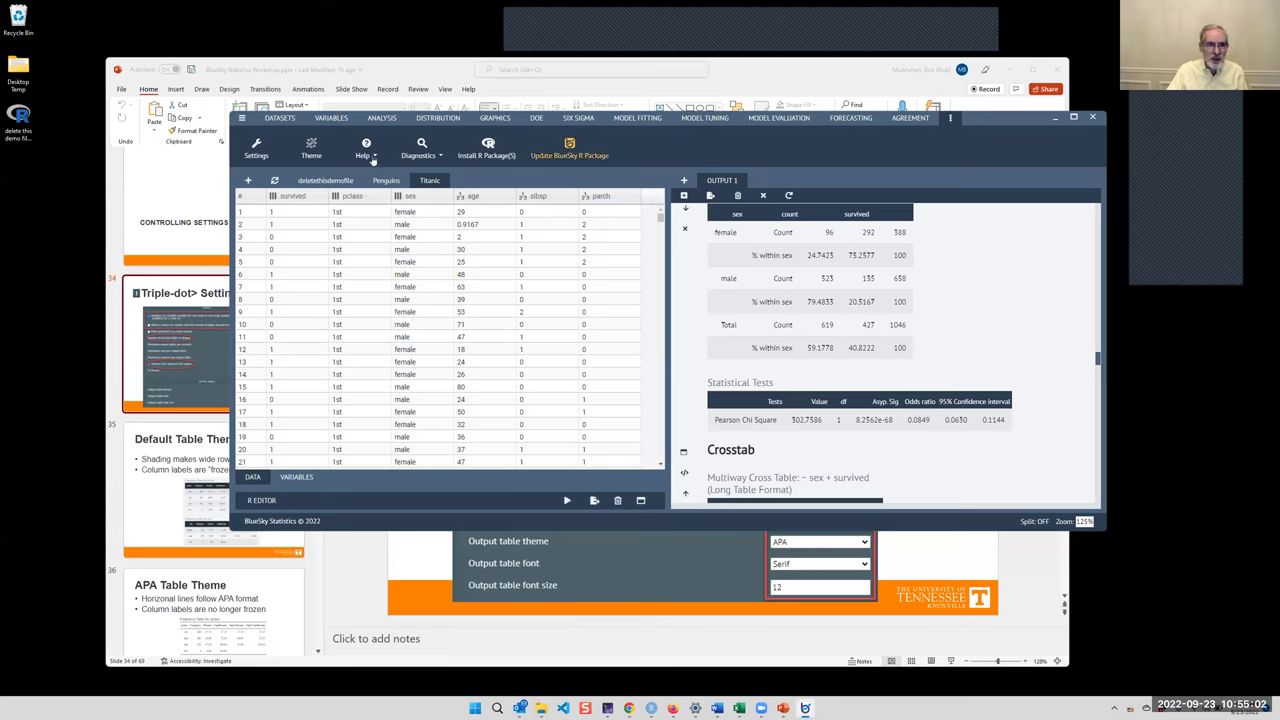
left_click(257, 148)
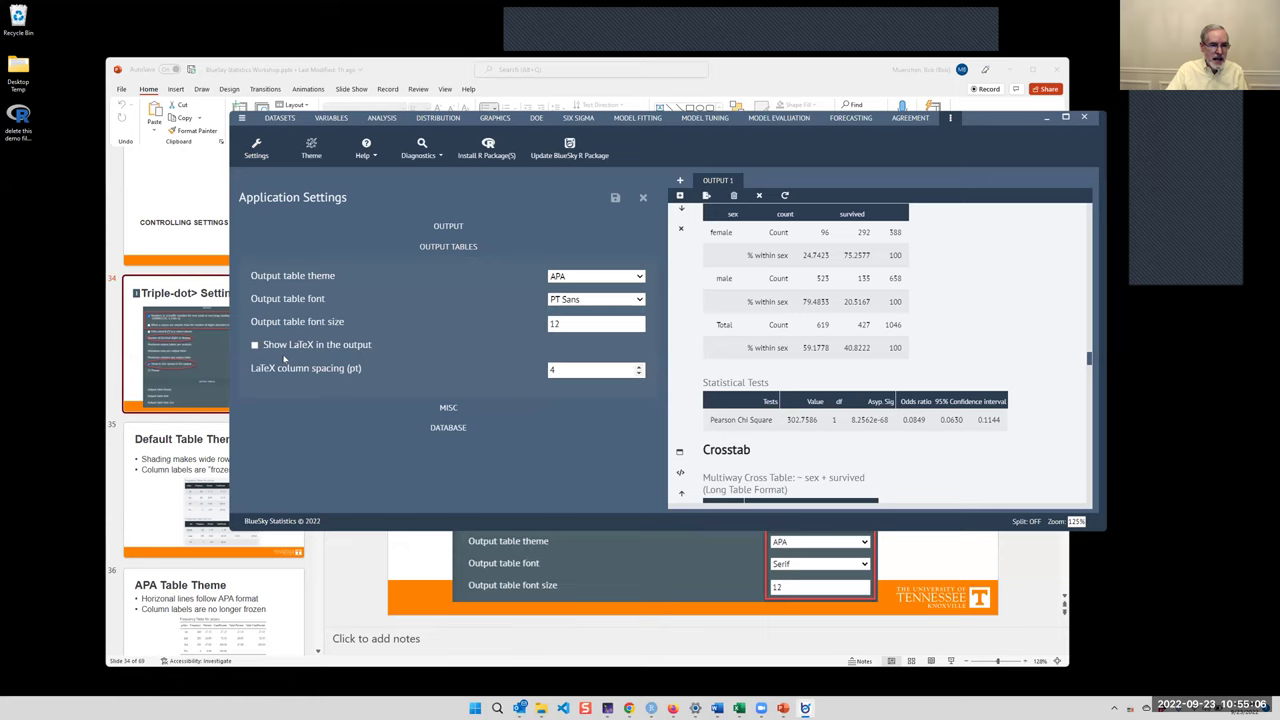
left_click(254, 345)
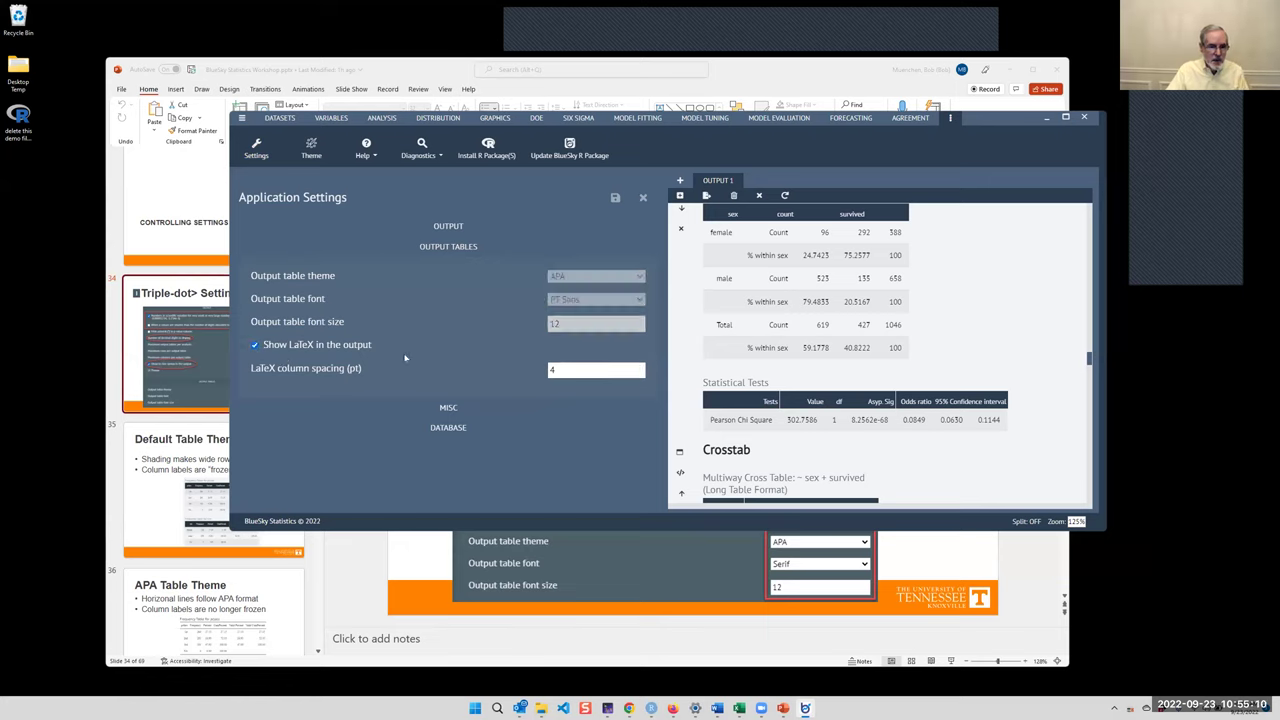
left_click(562, 369)
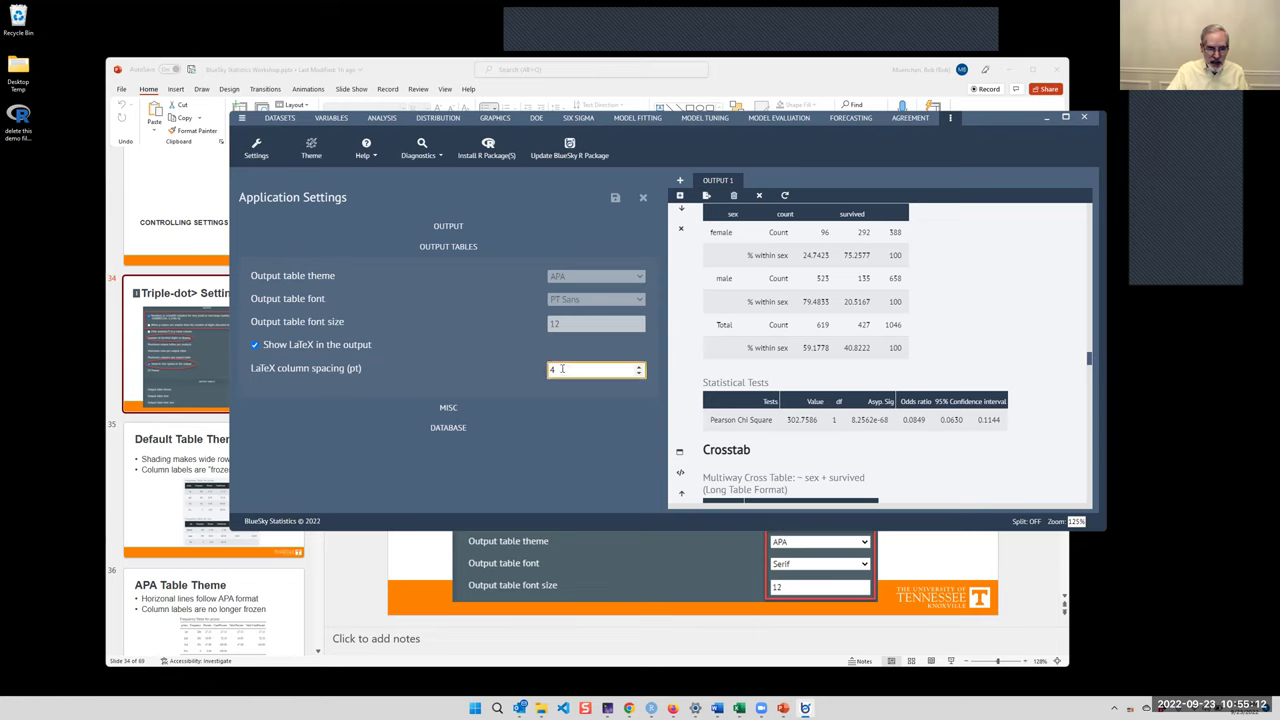
key("BackSpace")
type("3")
left_click(448, 358)
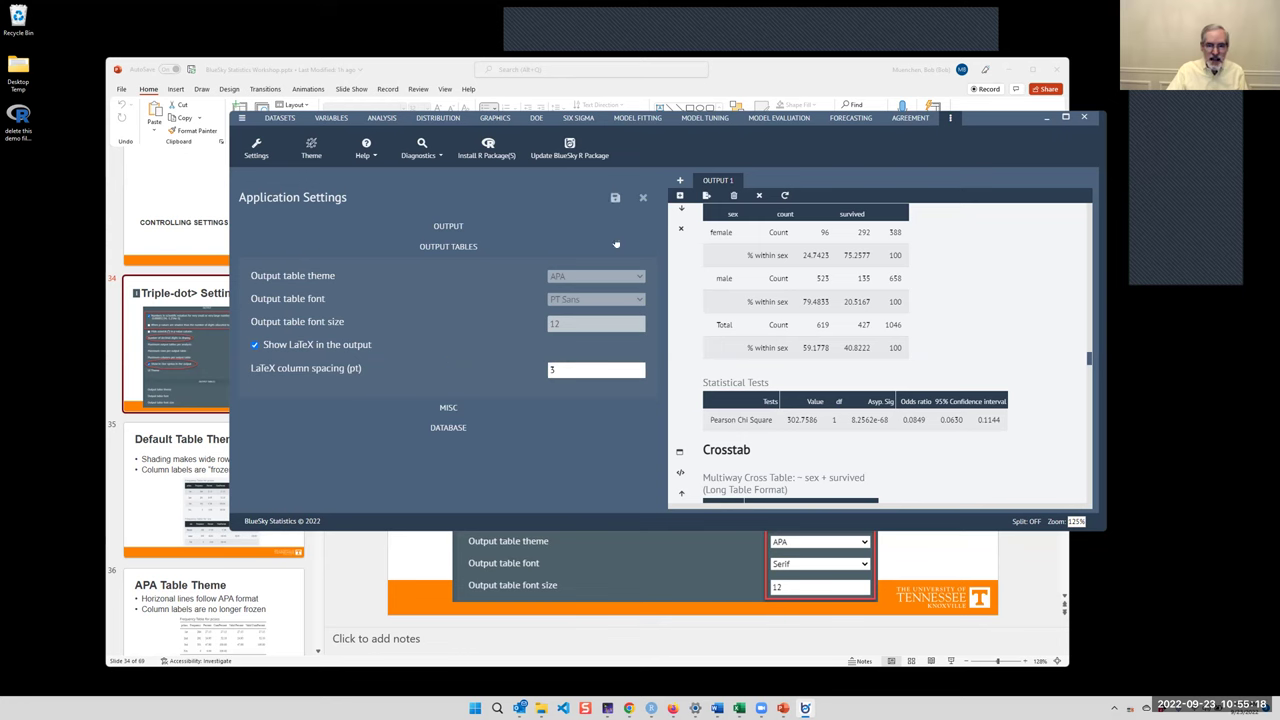
left_click(615, 197)
- Rerun the earlier sex by survived Crosstab from its saved settings and select the LaTeX code of the cross table
scroll(840, 368, "down", 3)
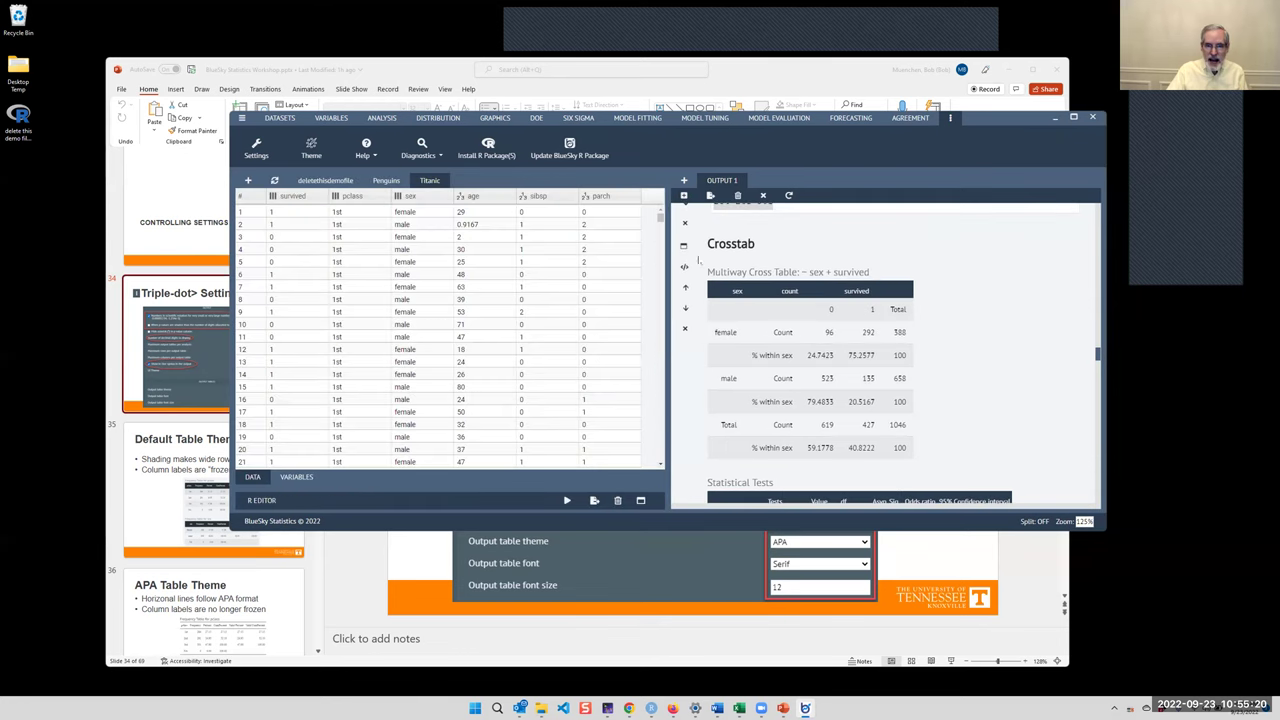
left_click(684, 250)
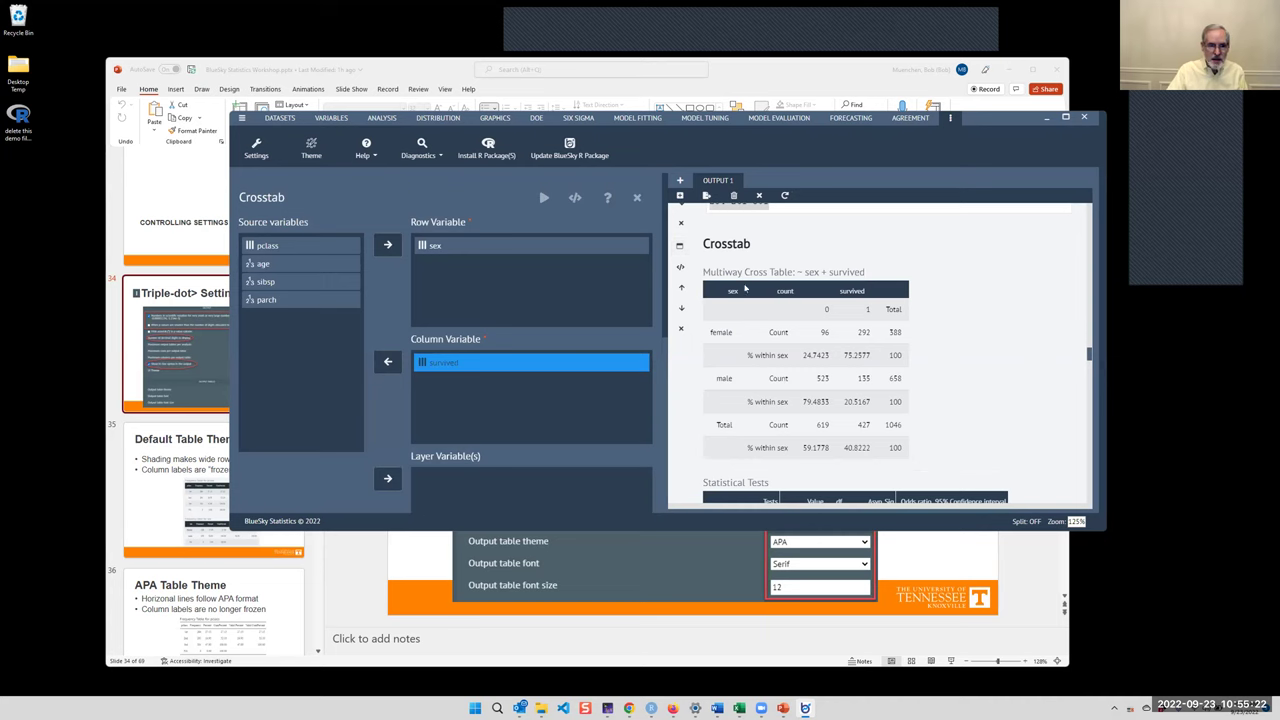
left_click(543, 199)
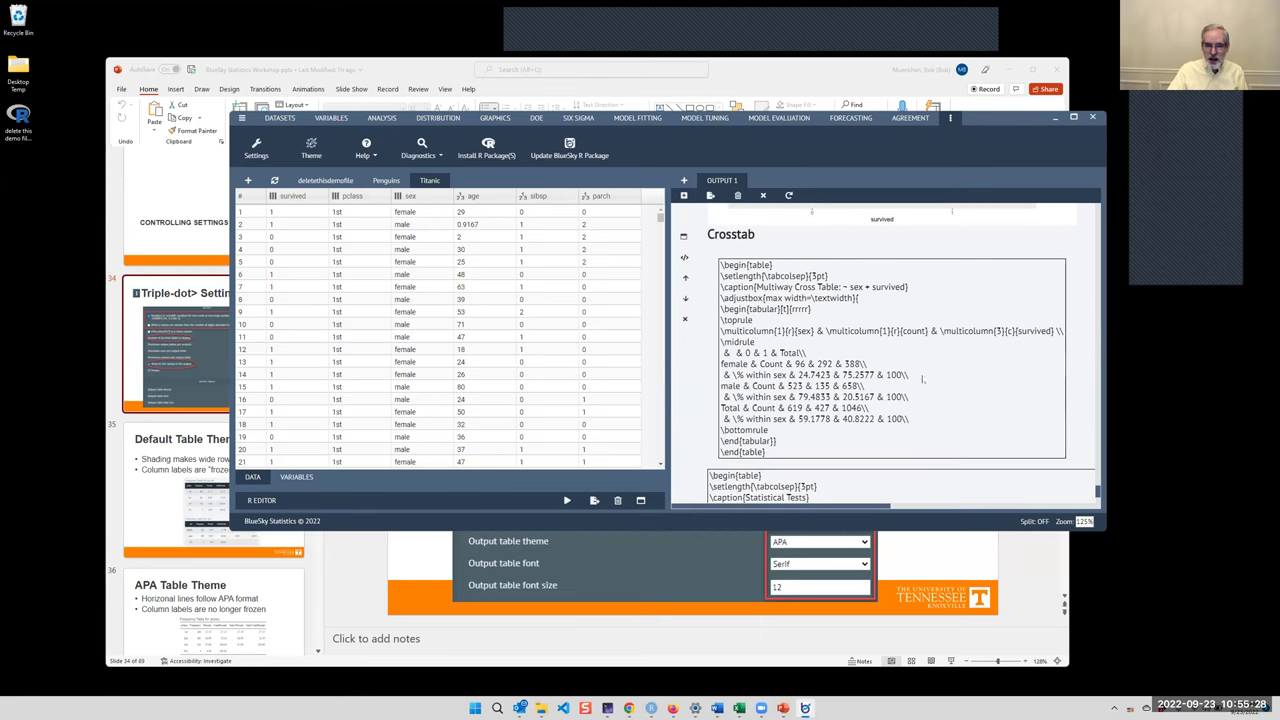
left_click_drag(770, 452, 722, 275)
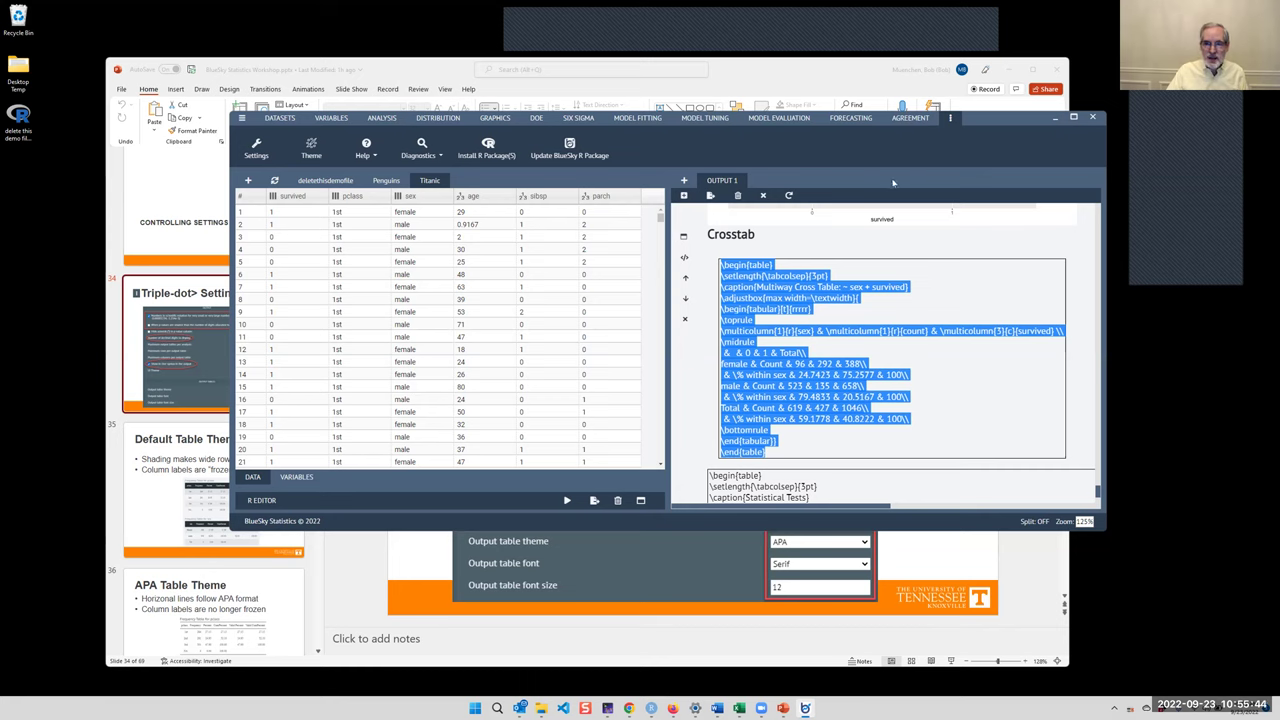
- Turn off showing LaTeX in the output, save the application settings, and rerun the sex by survived Crosstab
left_click(684, 236)
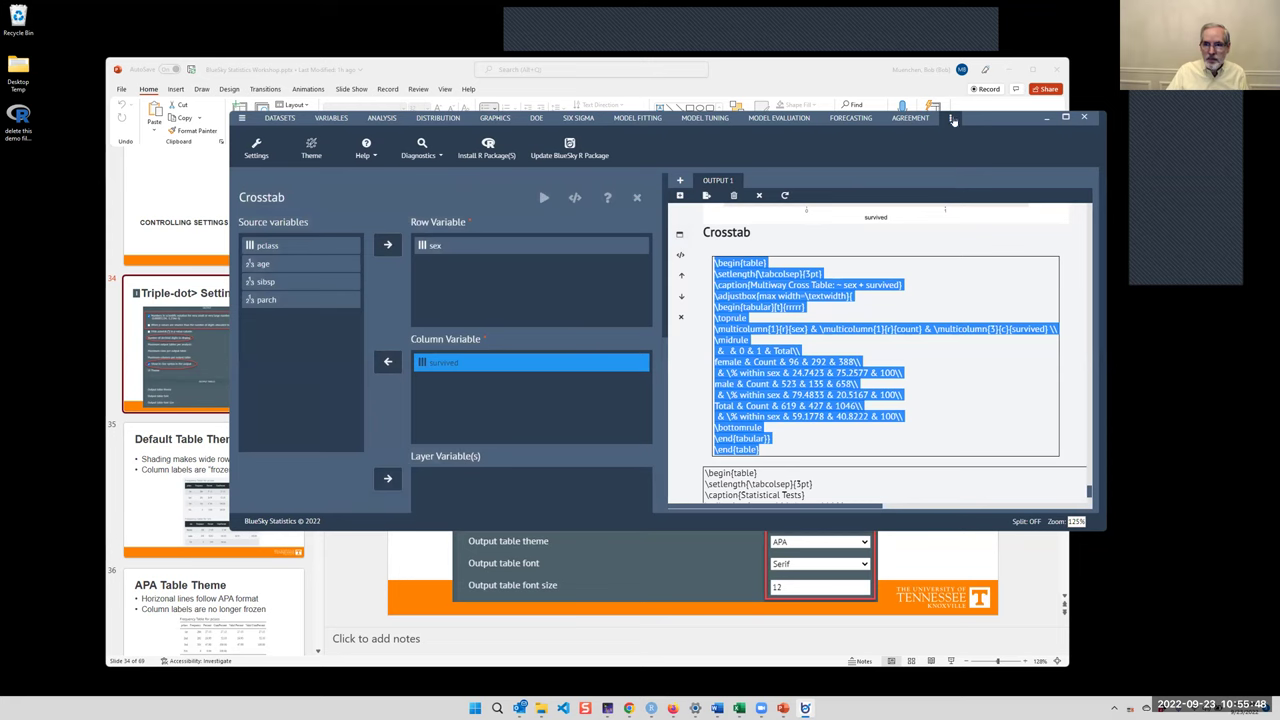
left_click(256, 150)
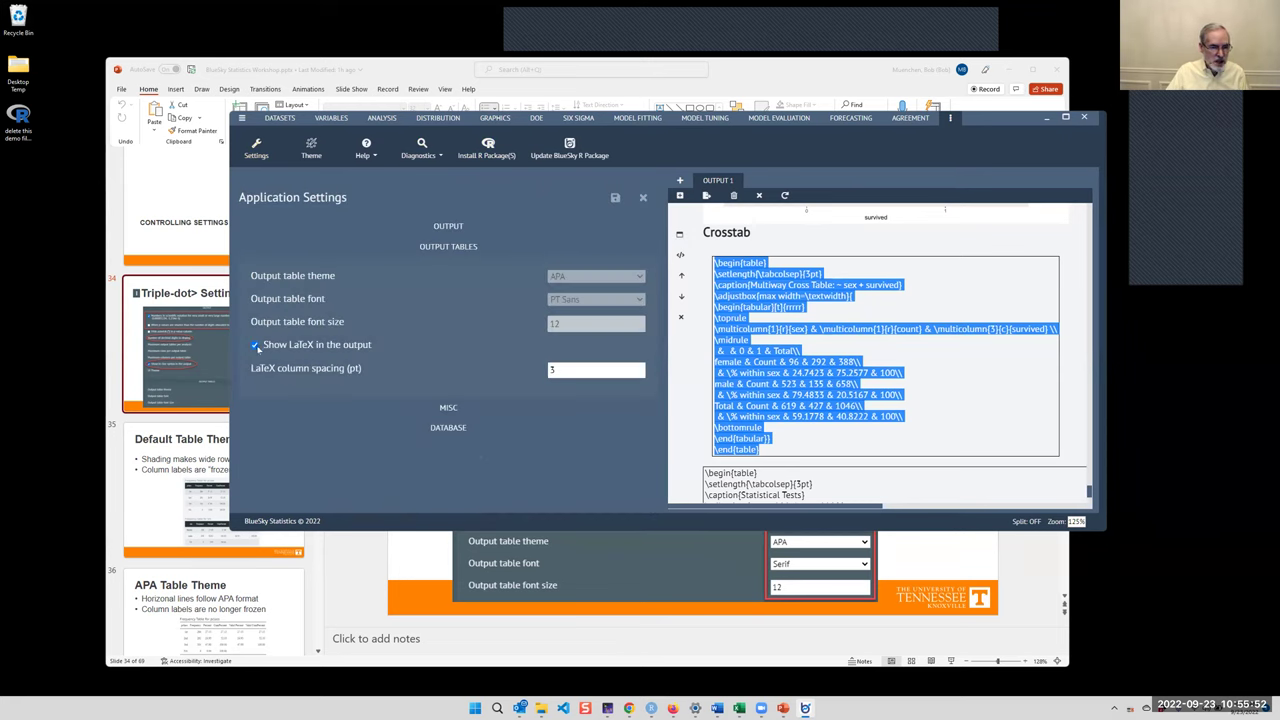
left_click(254, 345)
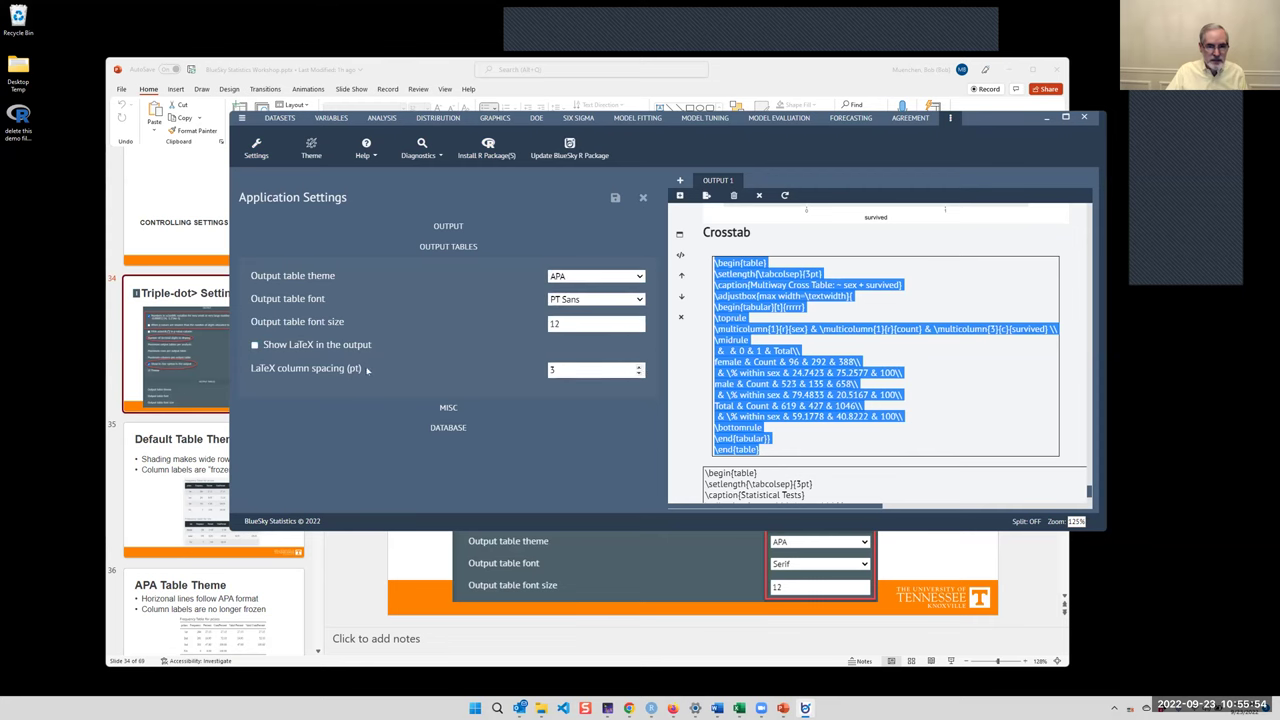
left_click(615, 198)
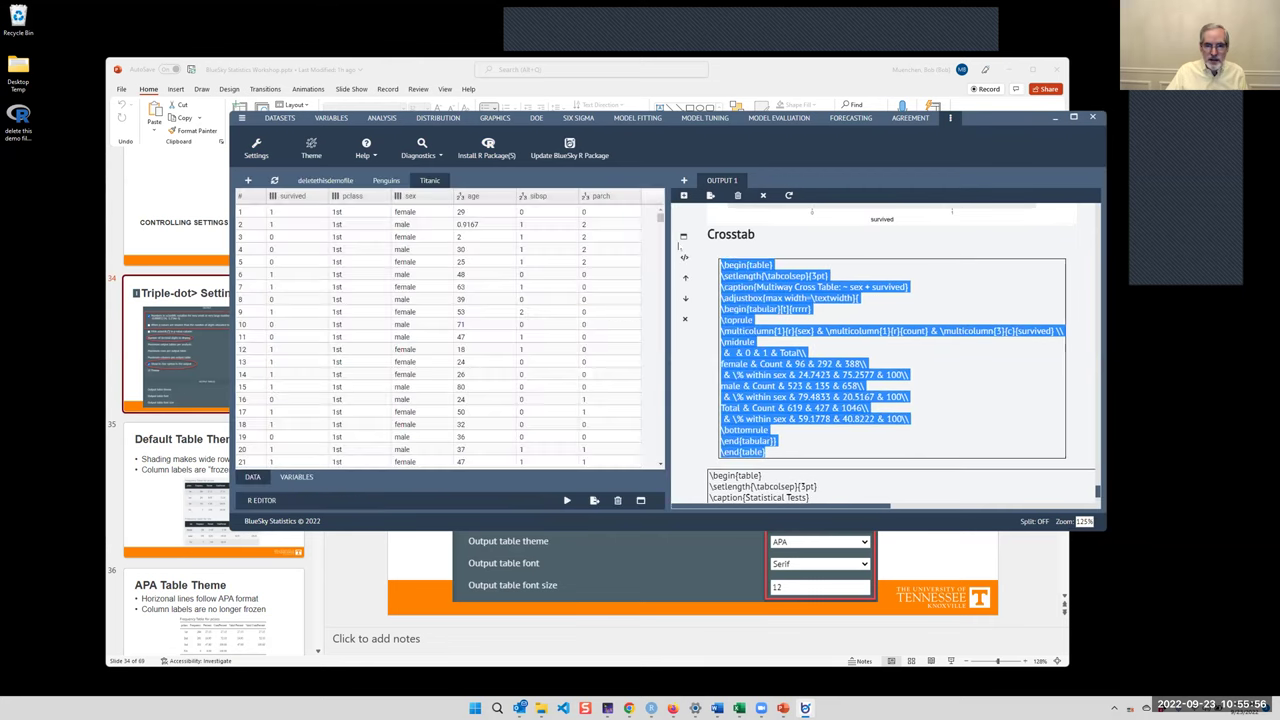
left_click(544, 197)
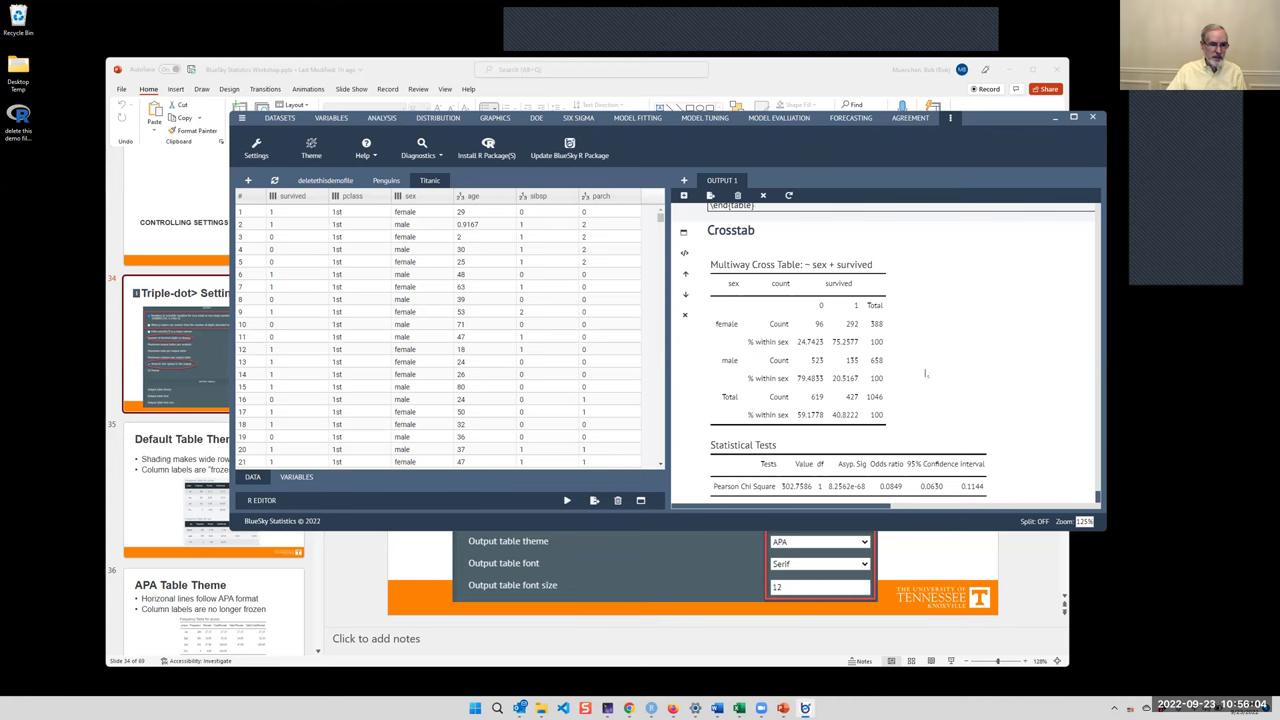
- Switch to PowerPoint and show the Triple-dot> Theme (graphics) slide
left_click(197, 318)
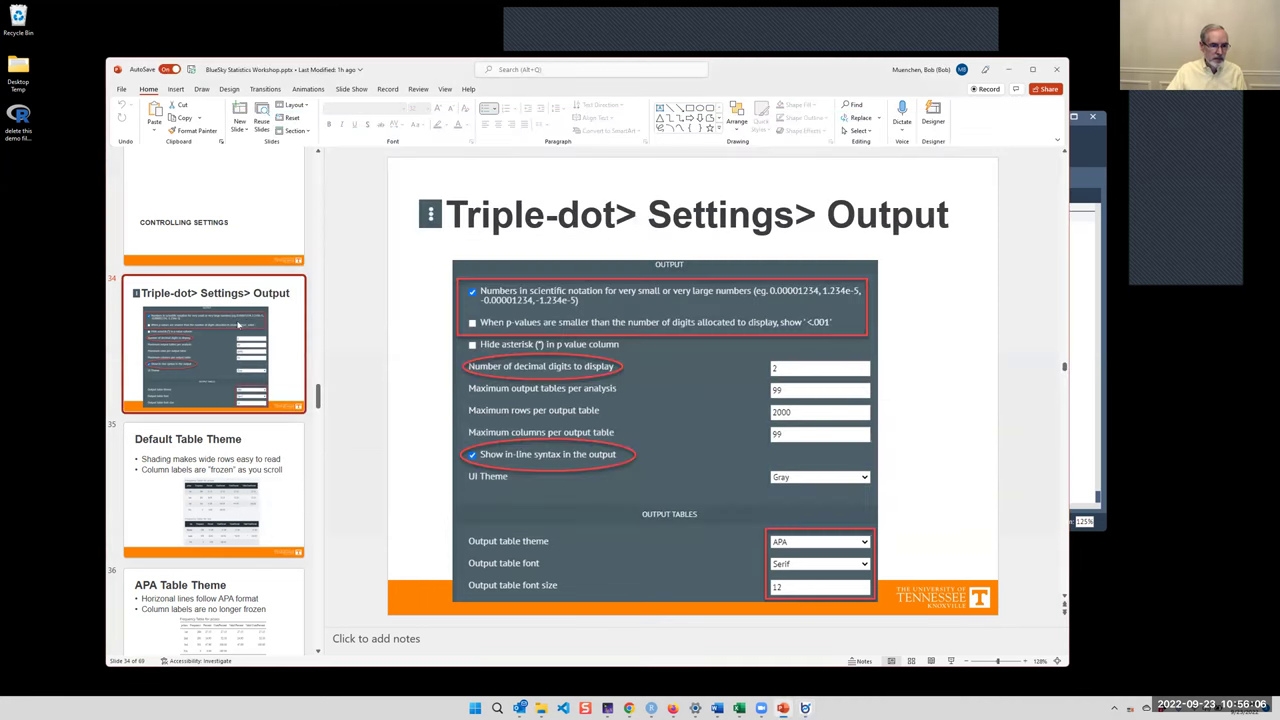
scroll(245, 325, "down", 5)
scroll(258, 325, "down", 2)
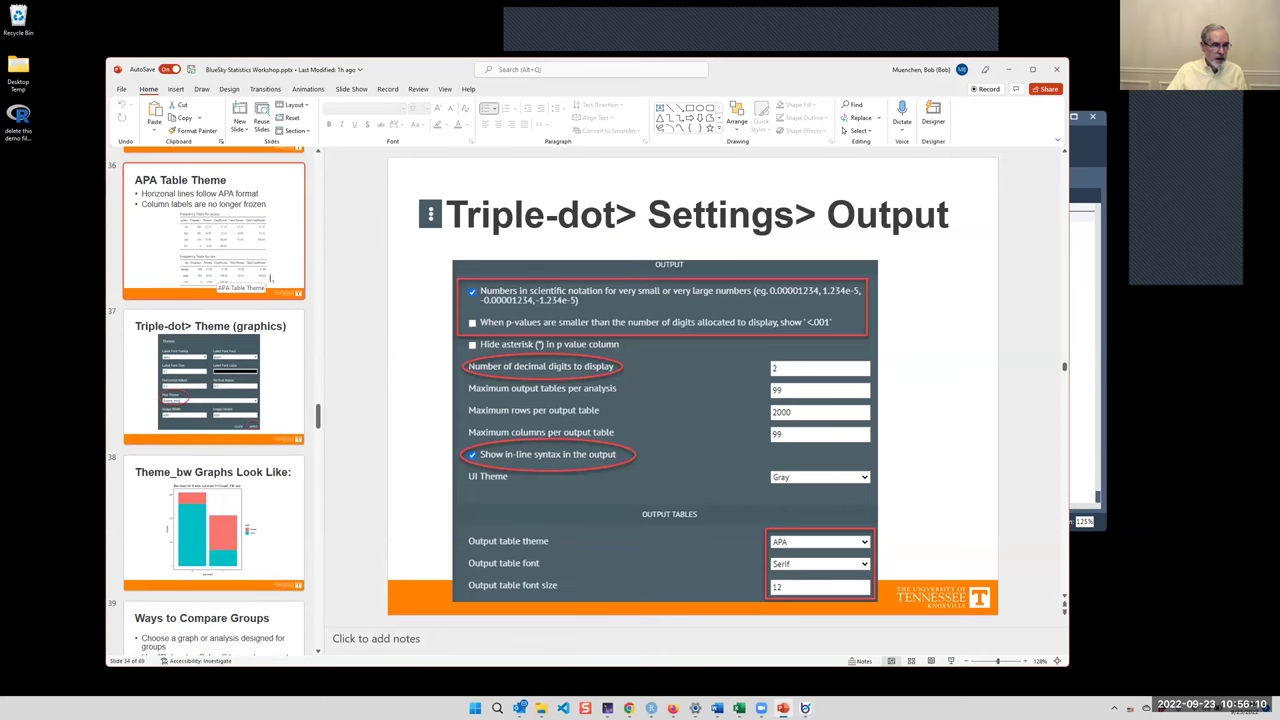
left_click(238, 368)
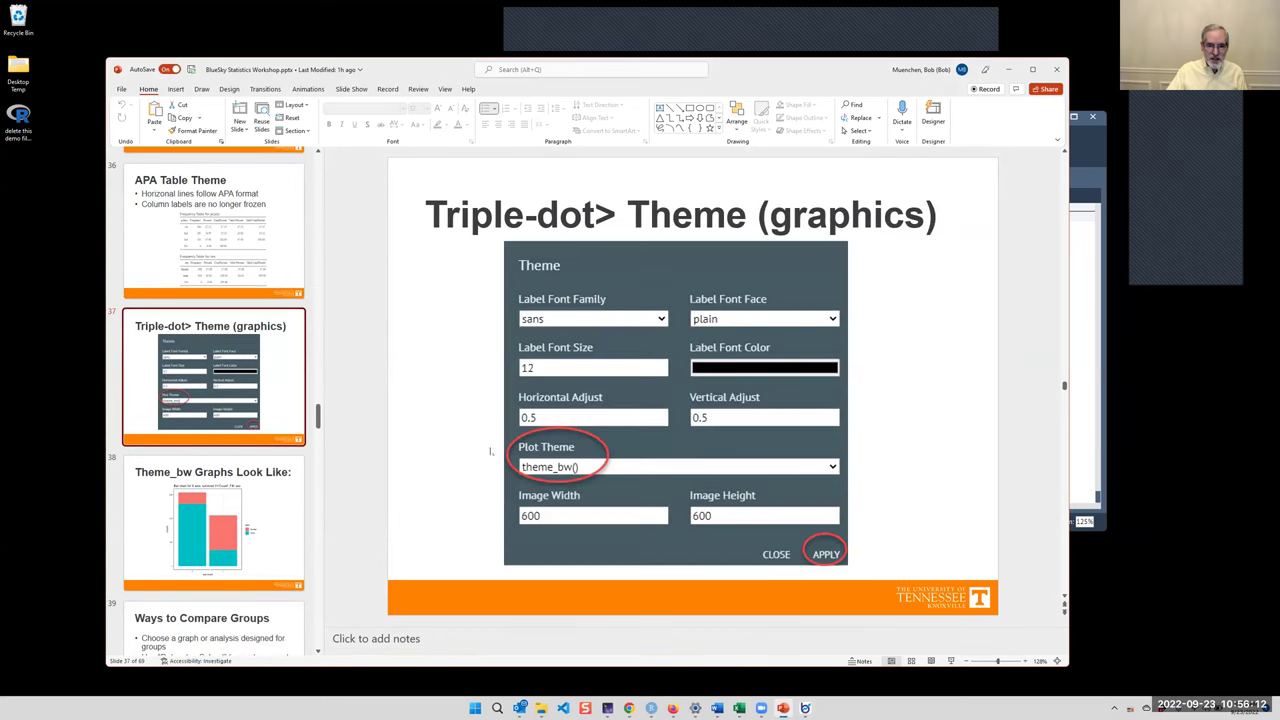
- Switch to BlueSky Statistics, look through the available plot themes, and apply theme_wsj() as the graphics plot theme
left_click(1093, 288)
scroll(835, 312, "up", 10)
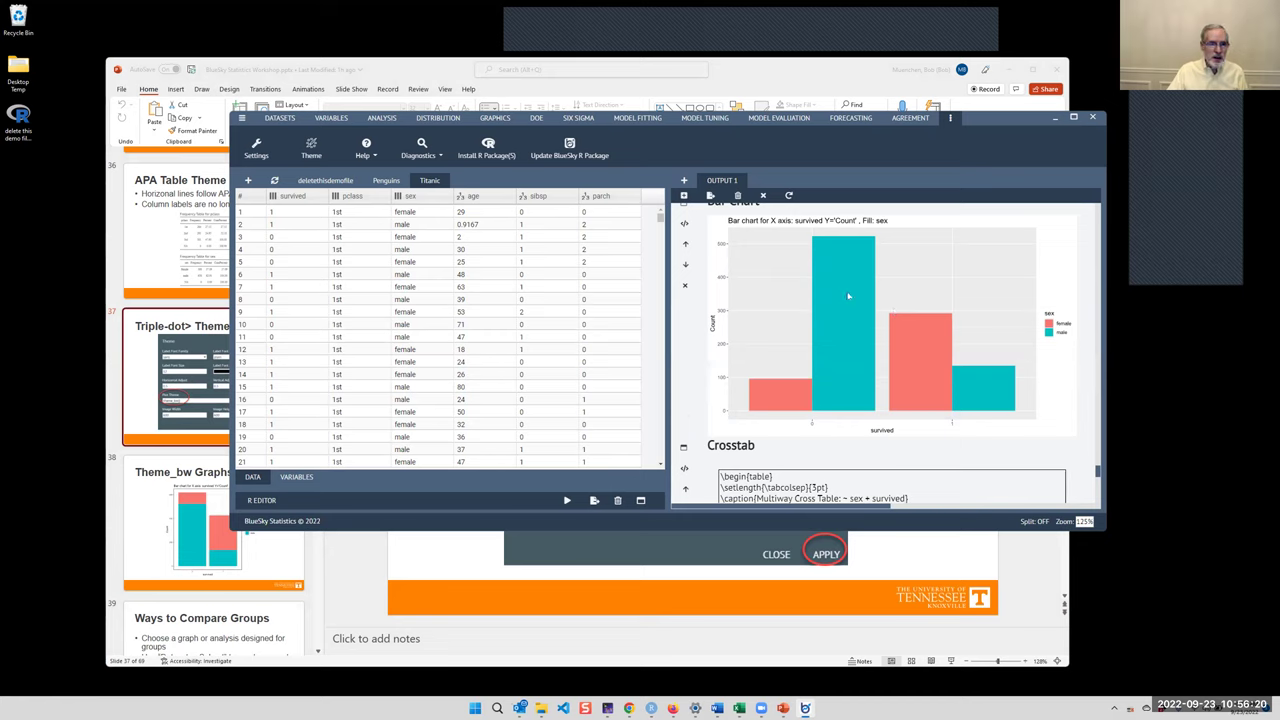
left_click(312, 148)
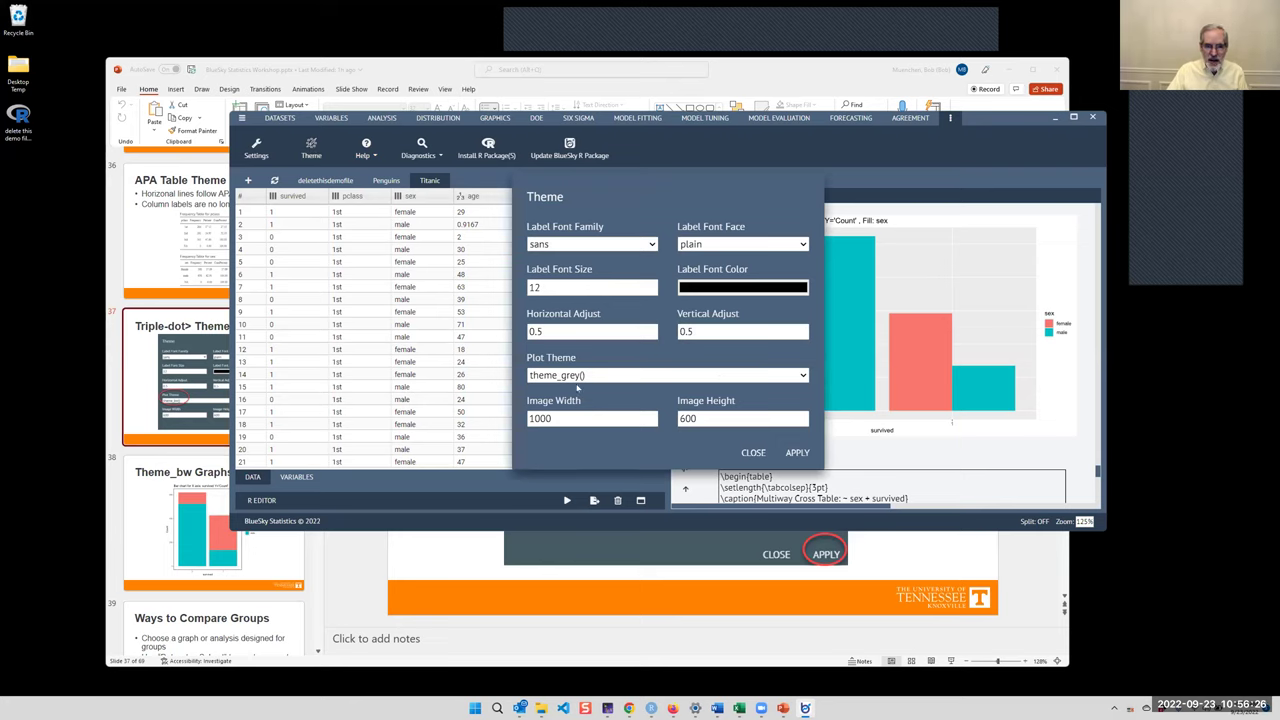
left_click(793, 375)
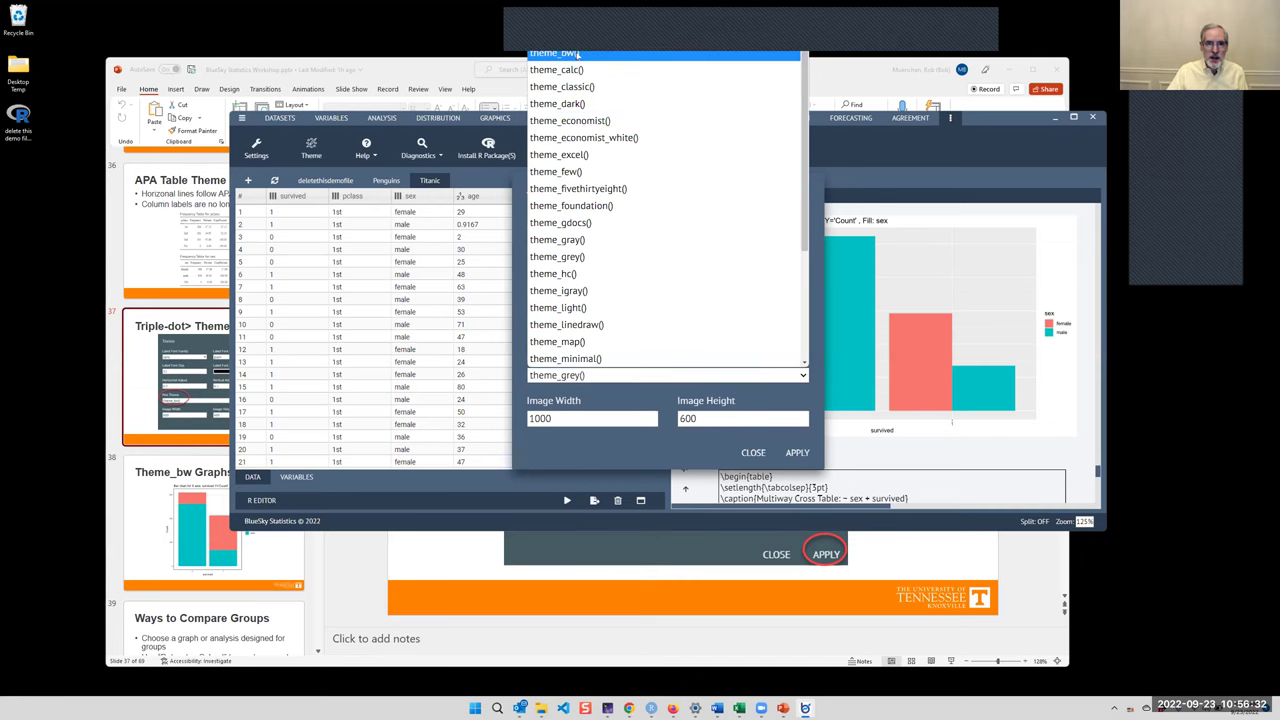
left_click(595, 55)
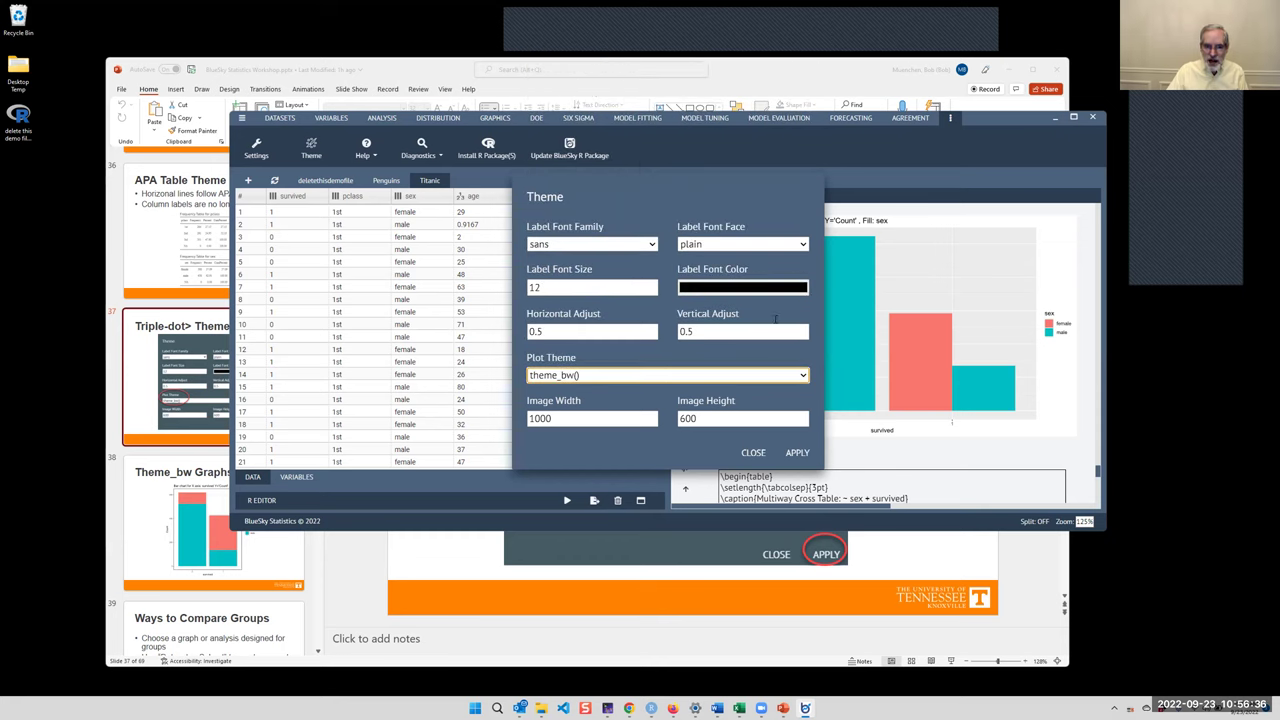
left_click(803, 376)
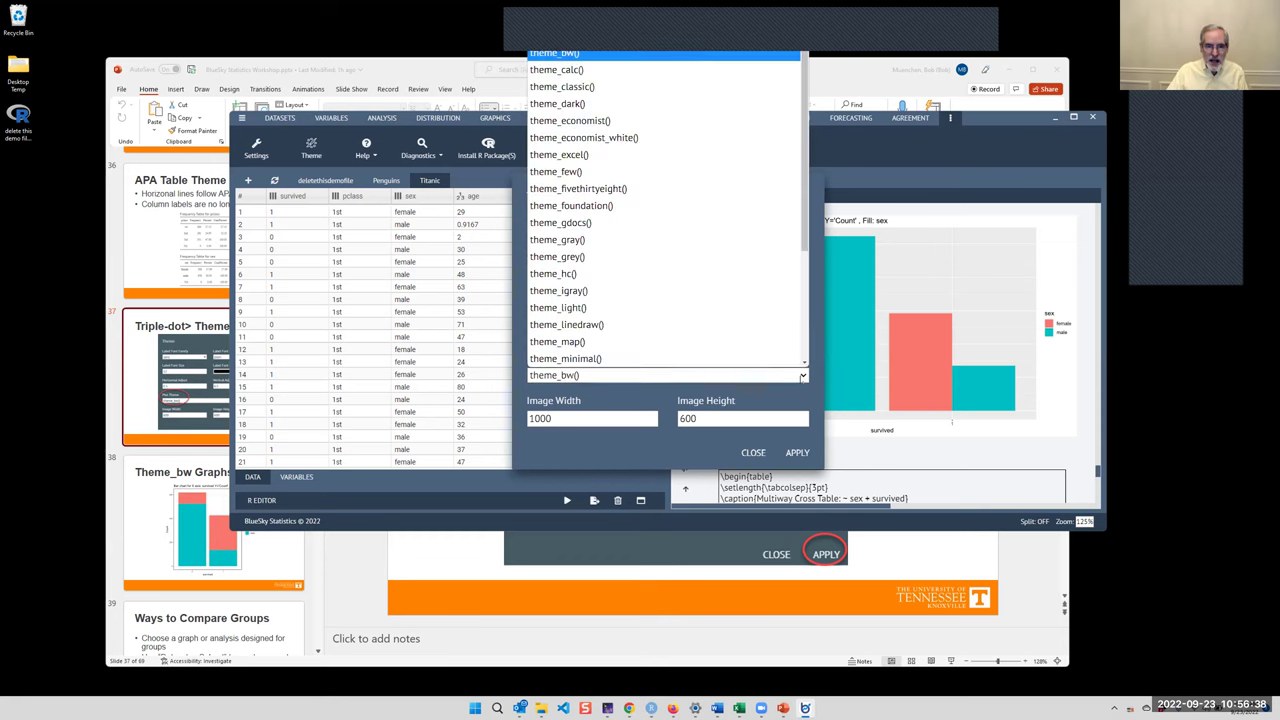
scroll(680, 324, "down", 1)
scroll(685, 240, "up", 1)
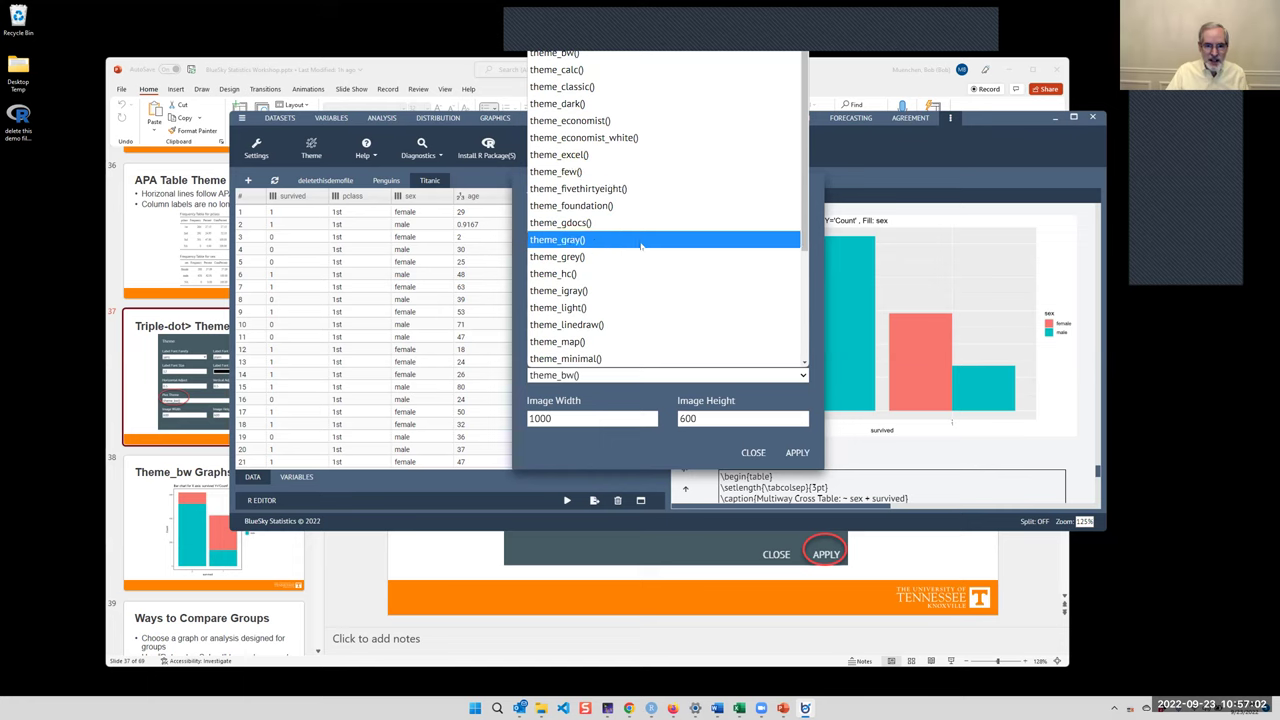
scroll(638, 248, "down", 3)
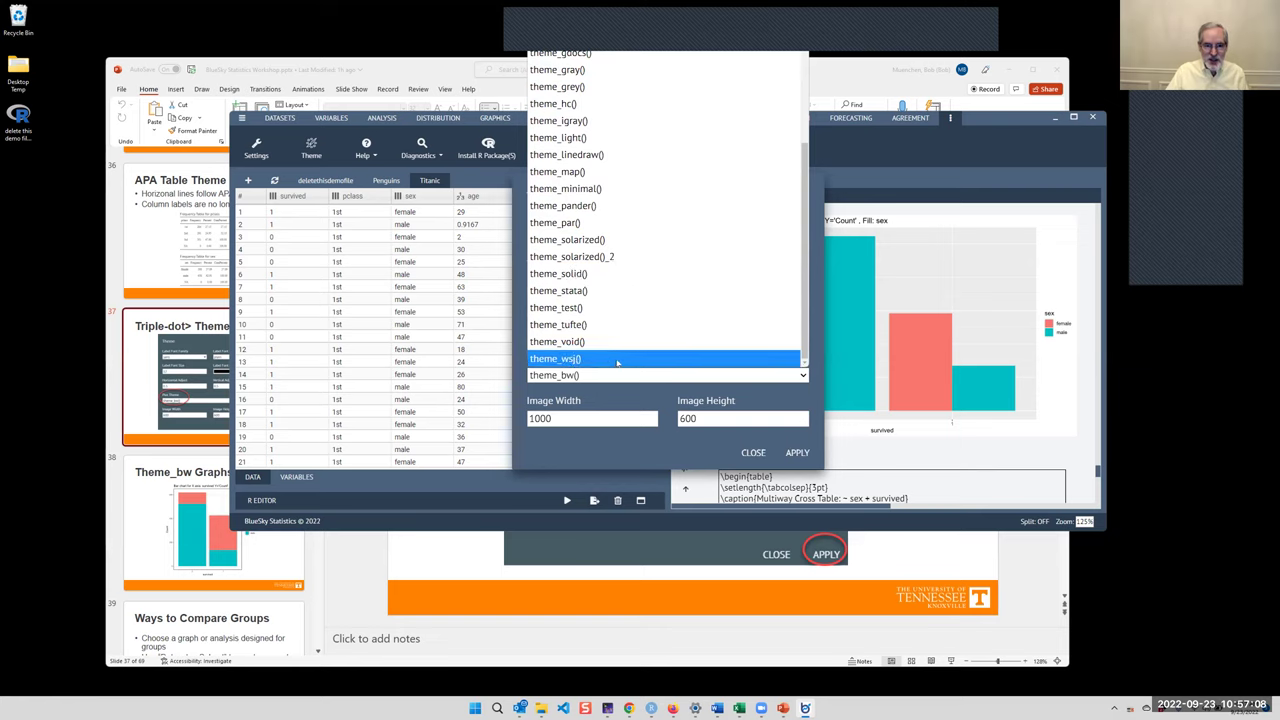
left_click(618, 360)
left_click(797, 453)
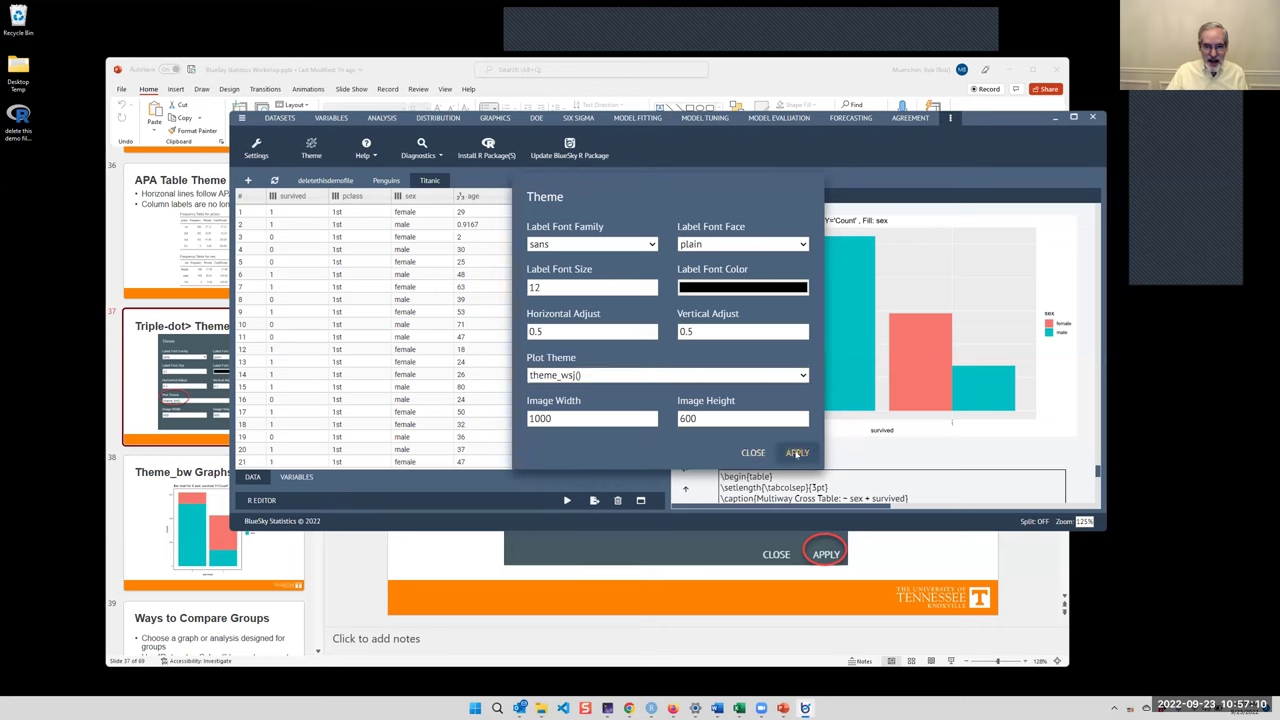
left_click(797, 453)
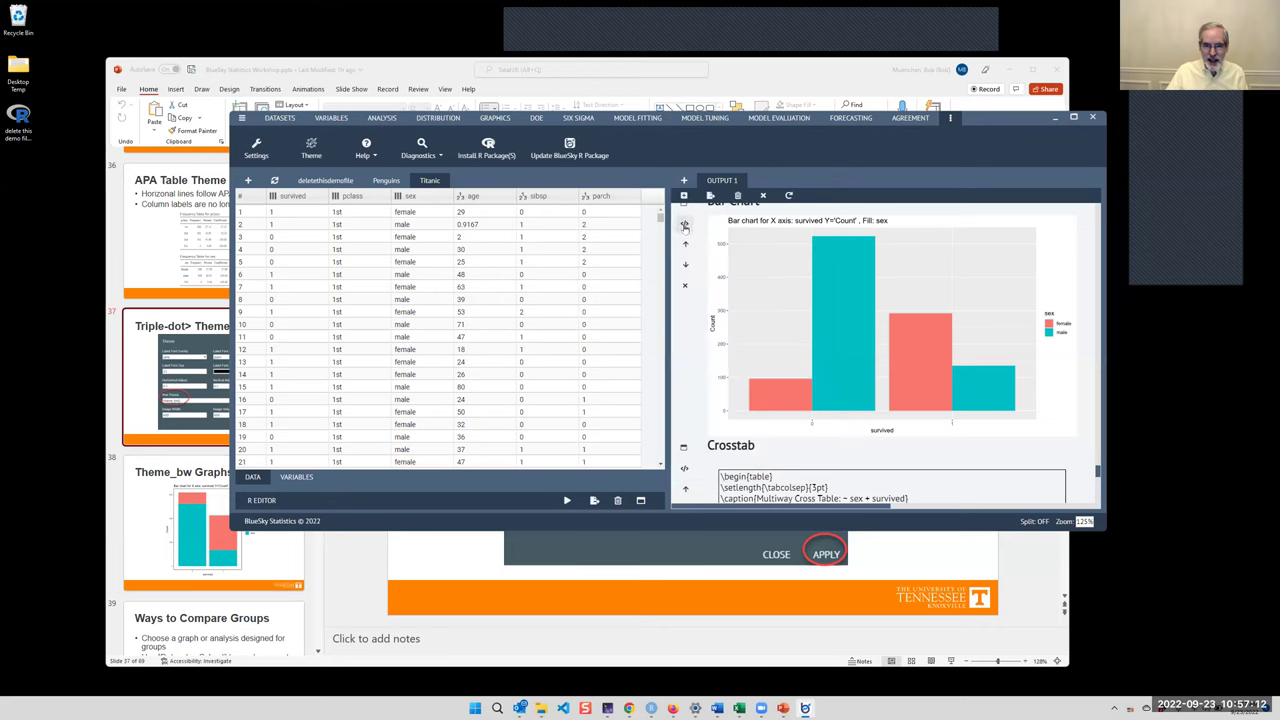
- Rerun the side-by-side Bar Chart of survived filled by sex from its saved settings
scroll(698, 240, "up", 1)
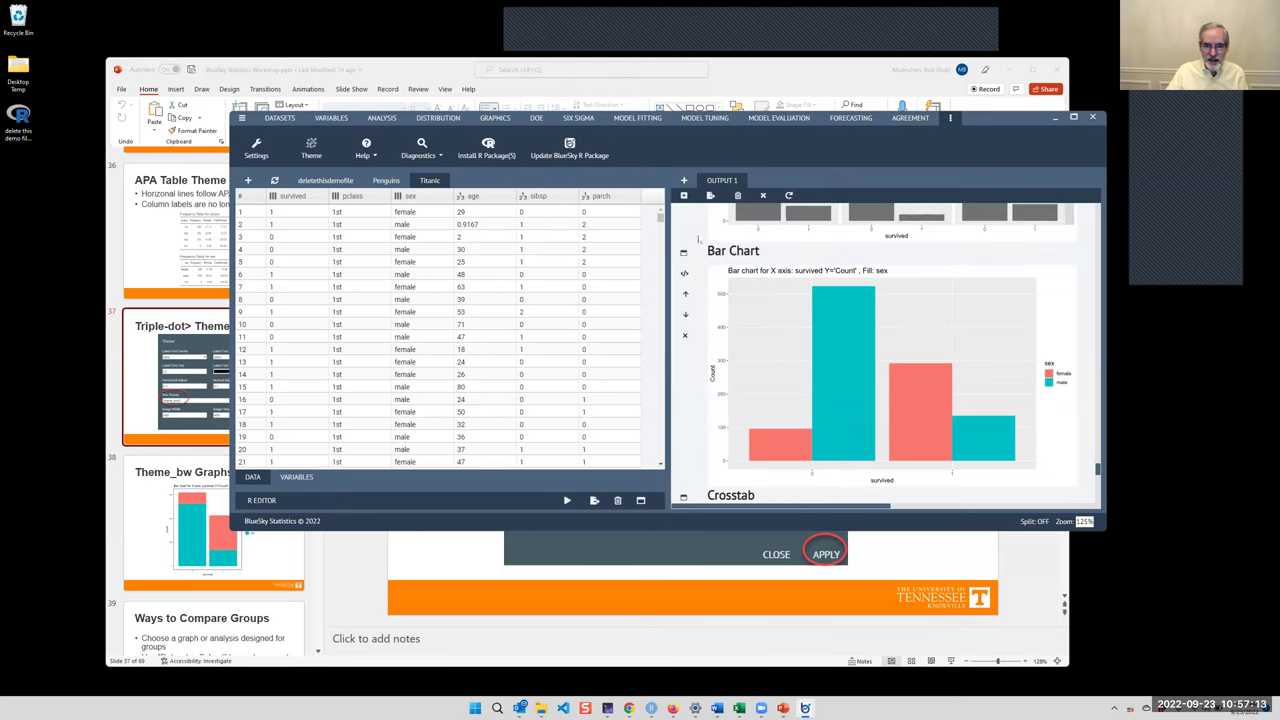
left_click(684, 252)
left_click(545, 199)
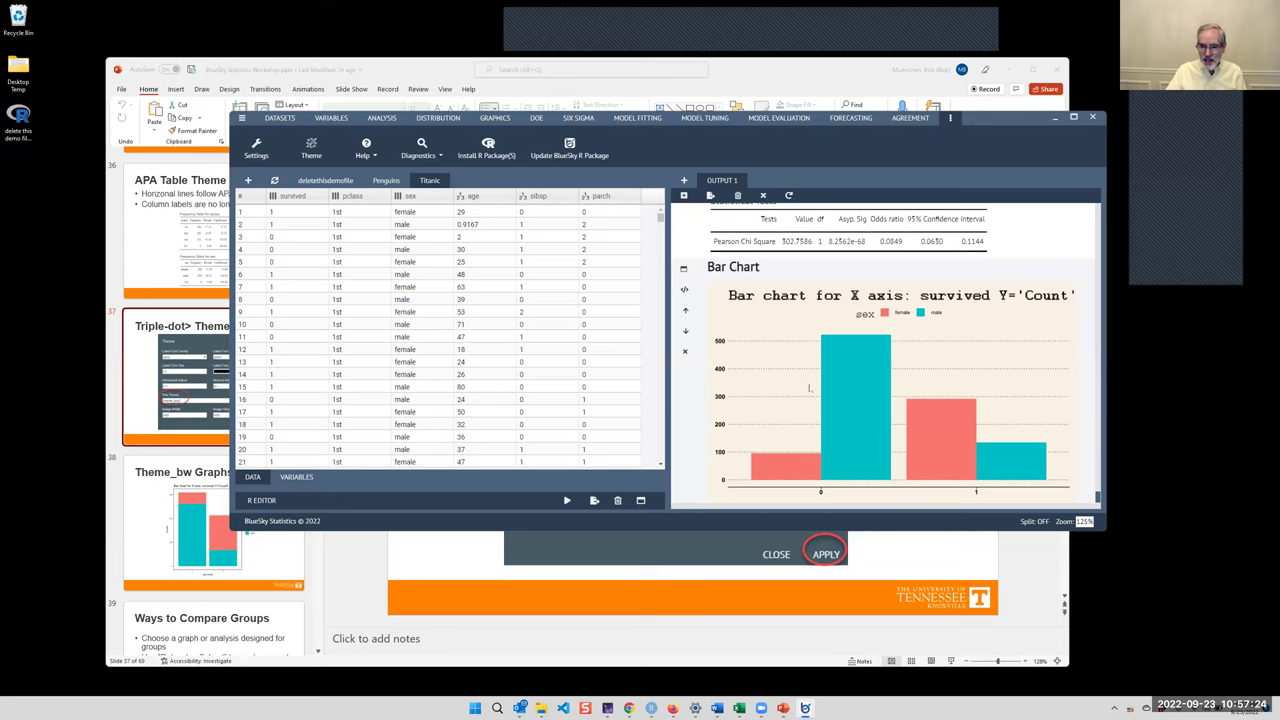
- Switch to PowerPoint, show the Ways to Compare Groups slide, and highlight its first two bullets in turn
scroll(968, 380, "up", 8)
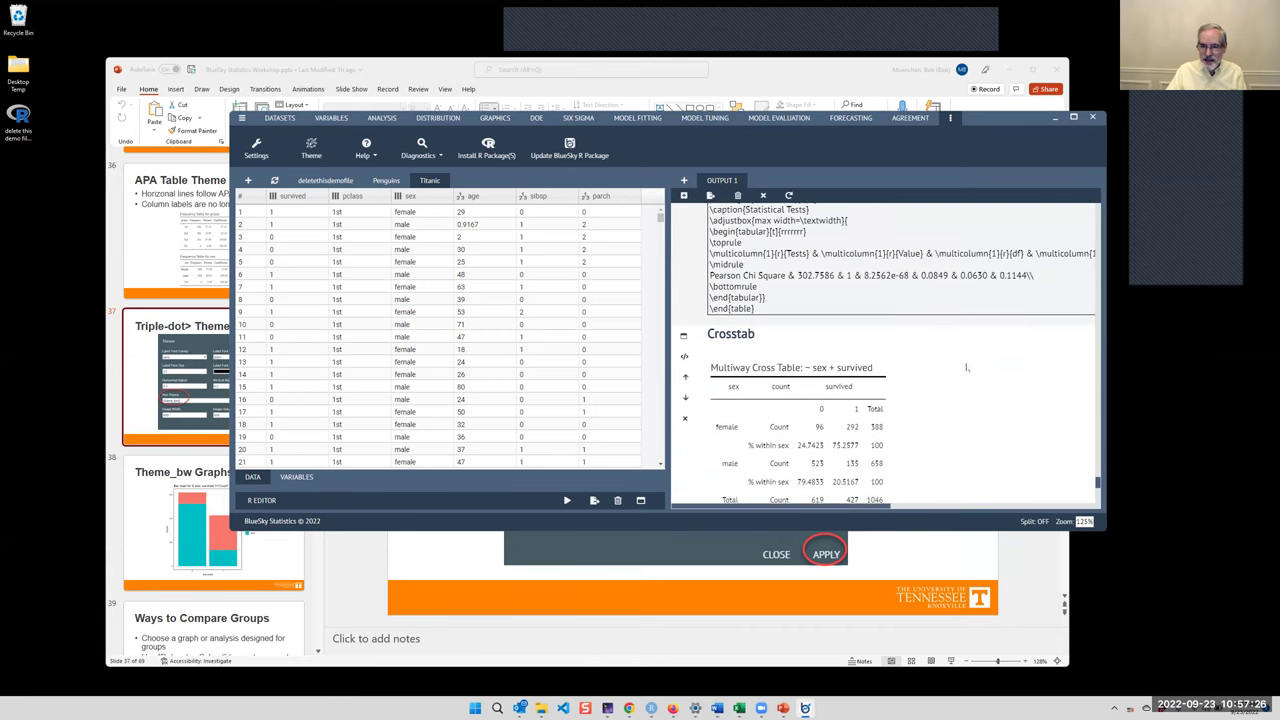
scroll(962, 360, "down", 8)
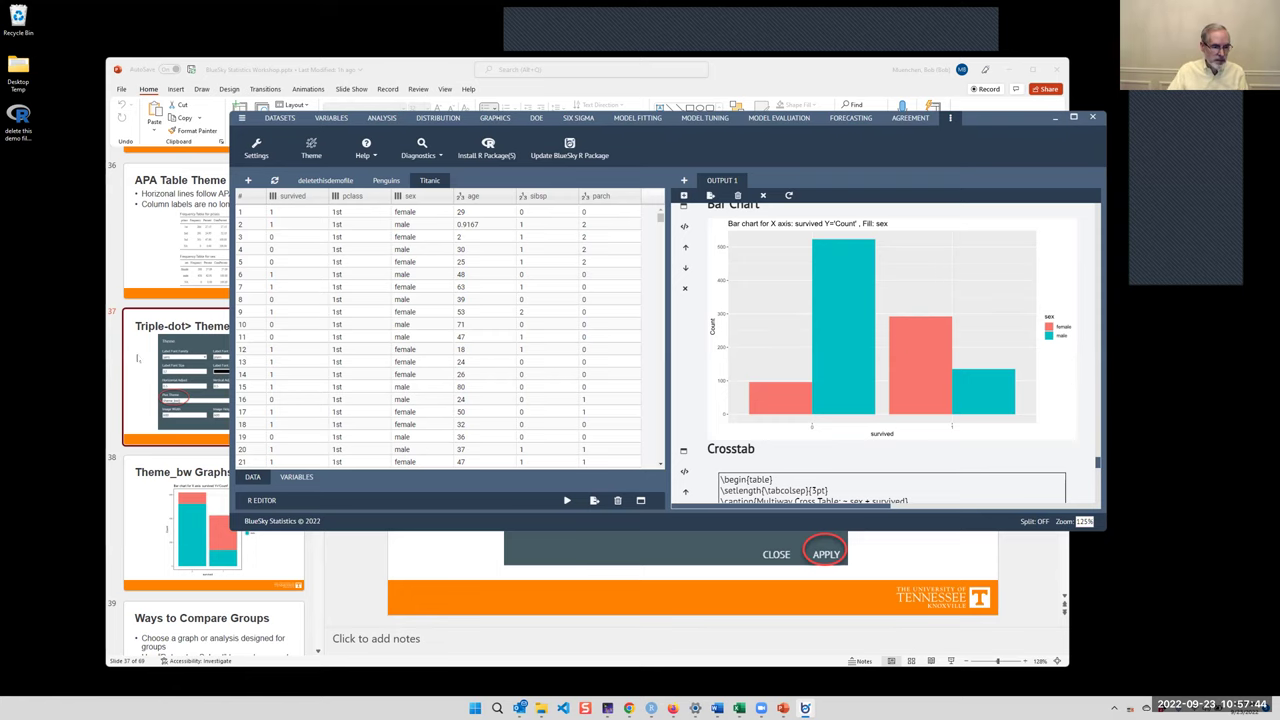
key("alt+Tab")
scroll(310, 302, "down", 5)
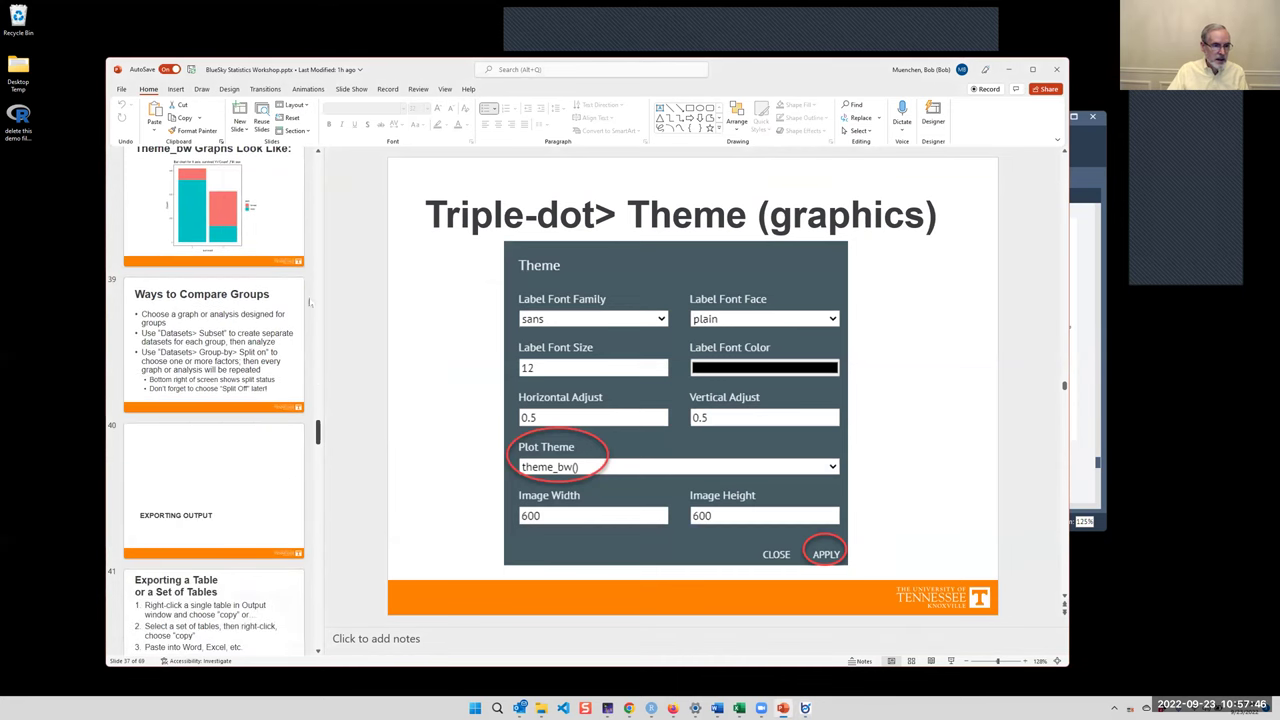
left_click(223, 338)
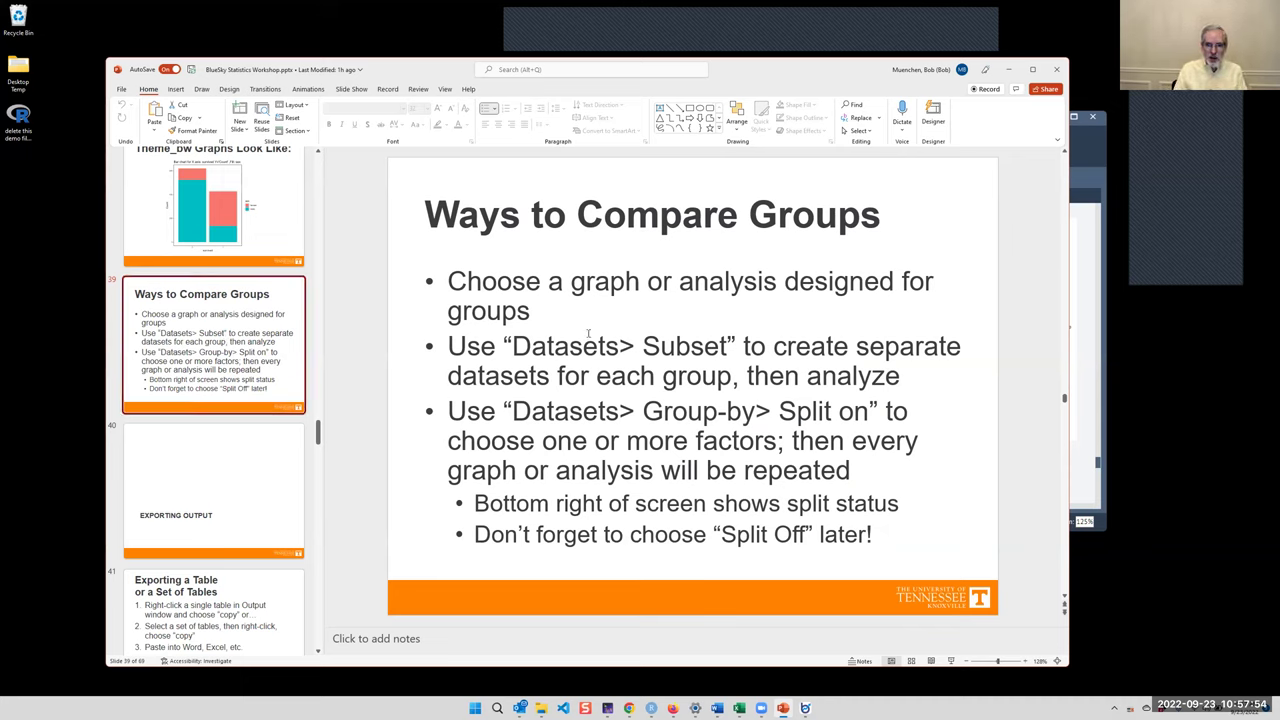
left_click_drag(536, 318, 457, 279)
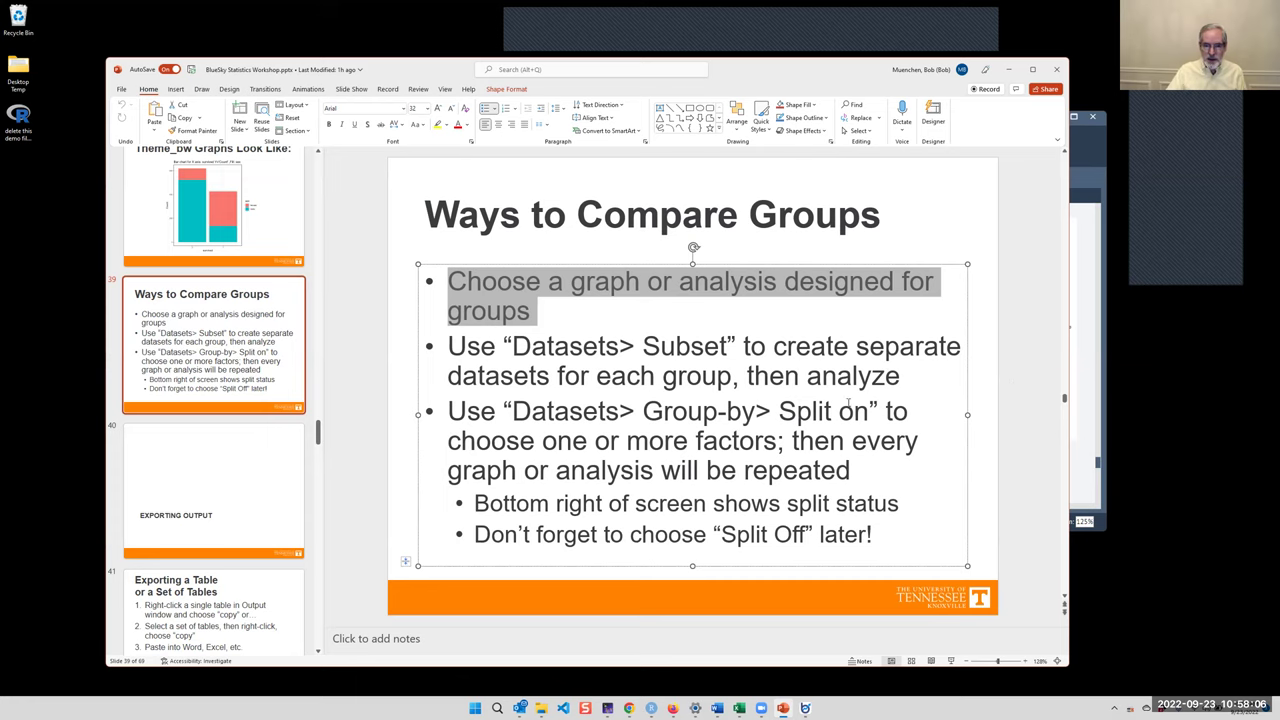
left_click(910, 375)
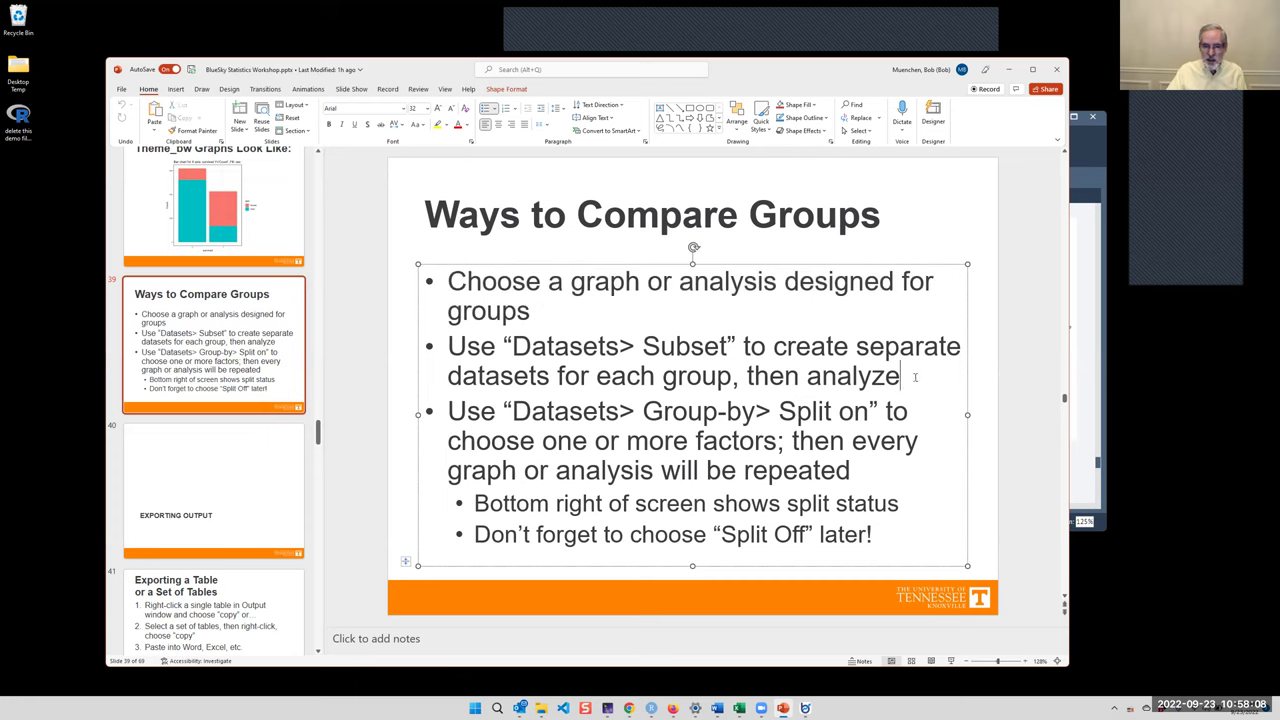
triple_click(910, 375)
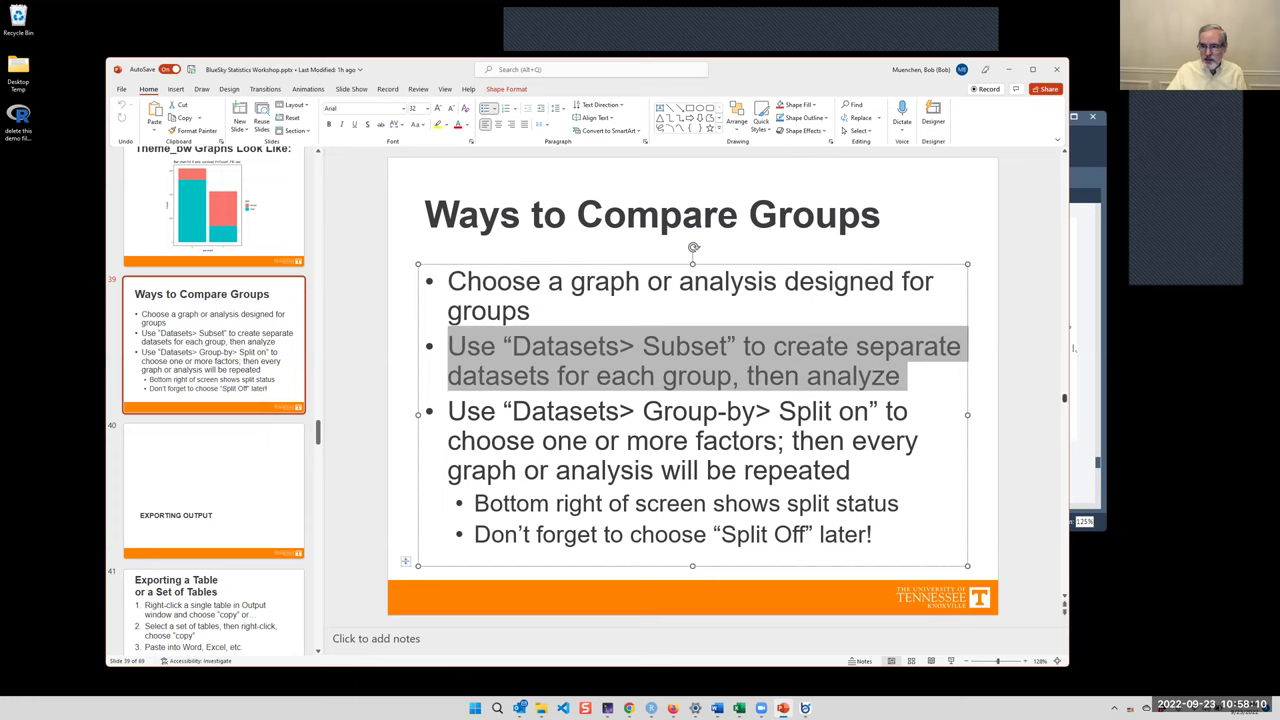
- Switch to BlueSky Statistics and bring up the dataset operations
key("alt+Tab")
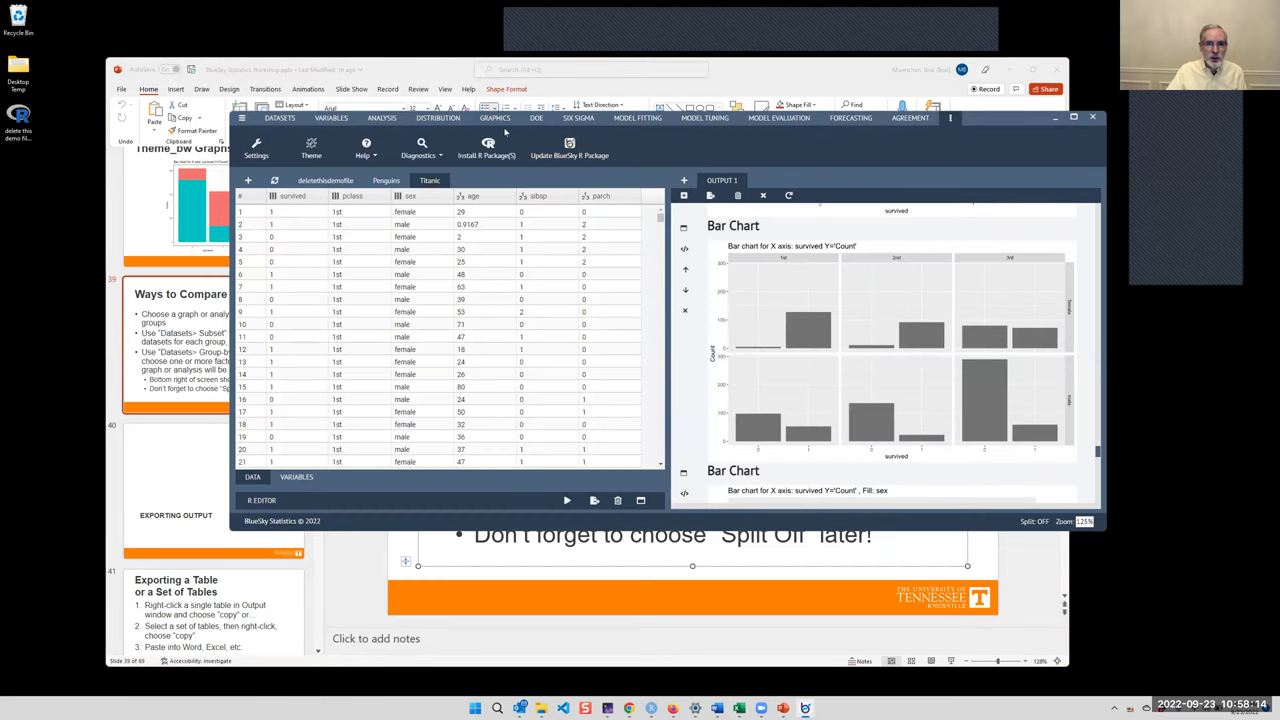
left_click(277, 119)
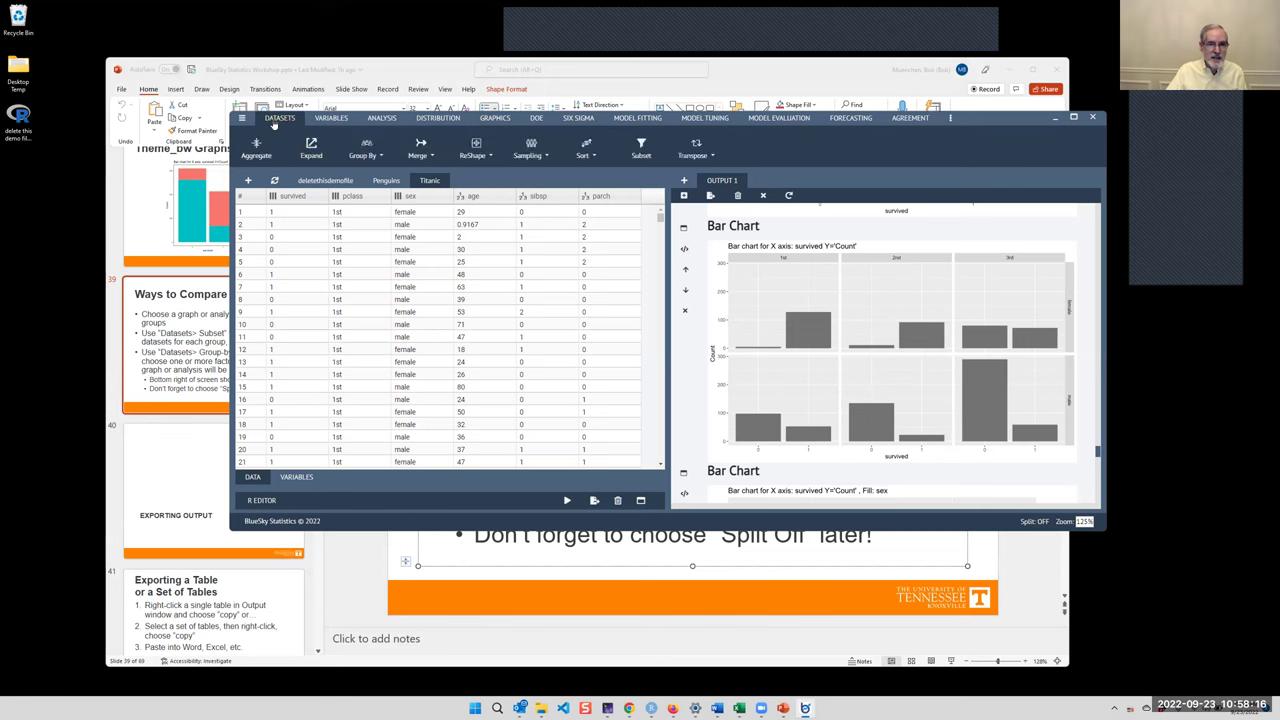
left_click(642, 146)
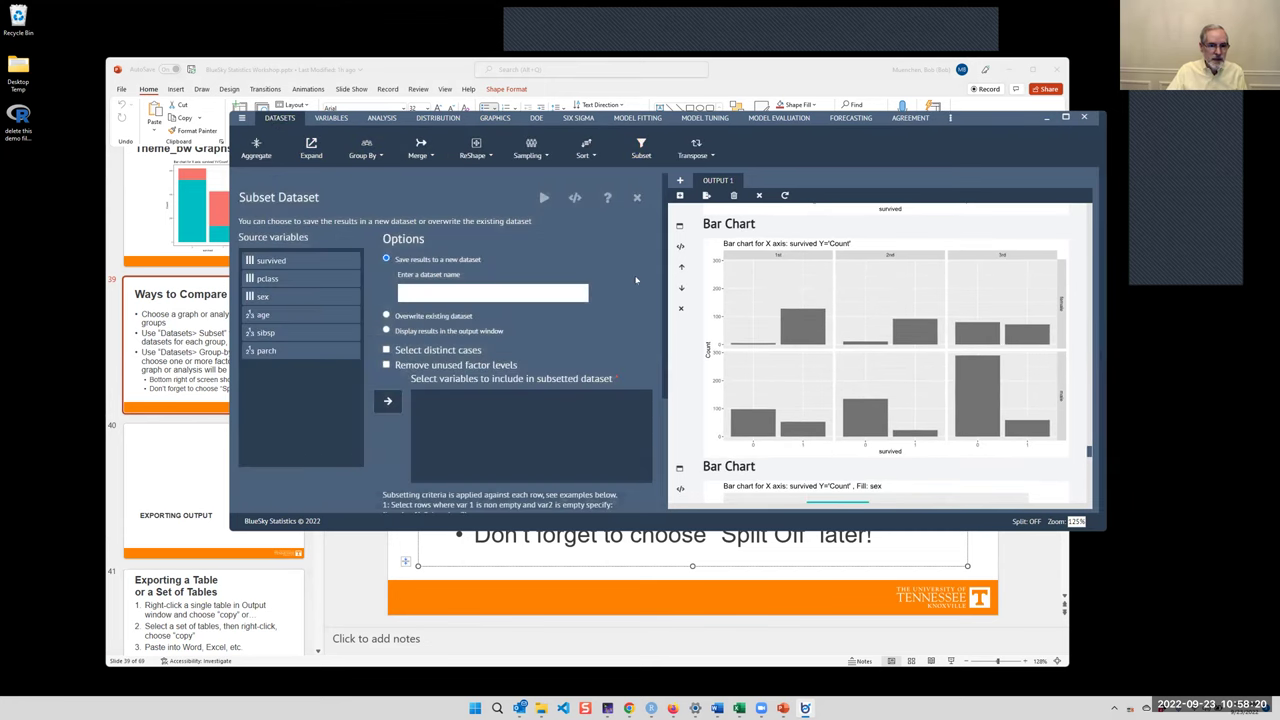
left_click(432, 289)
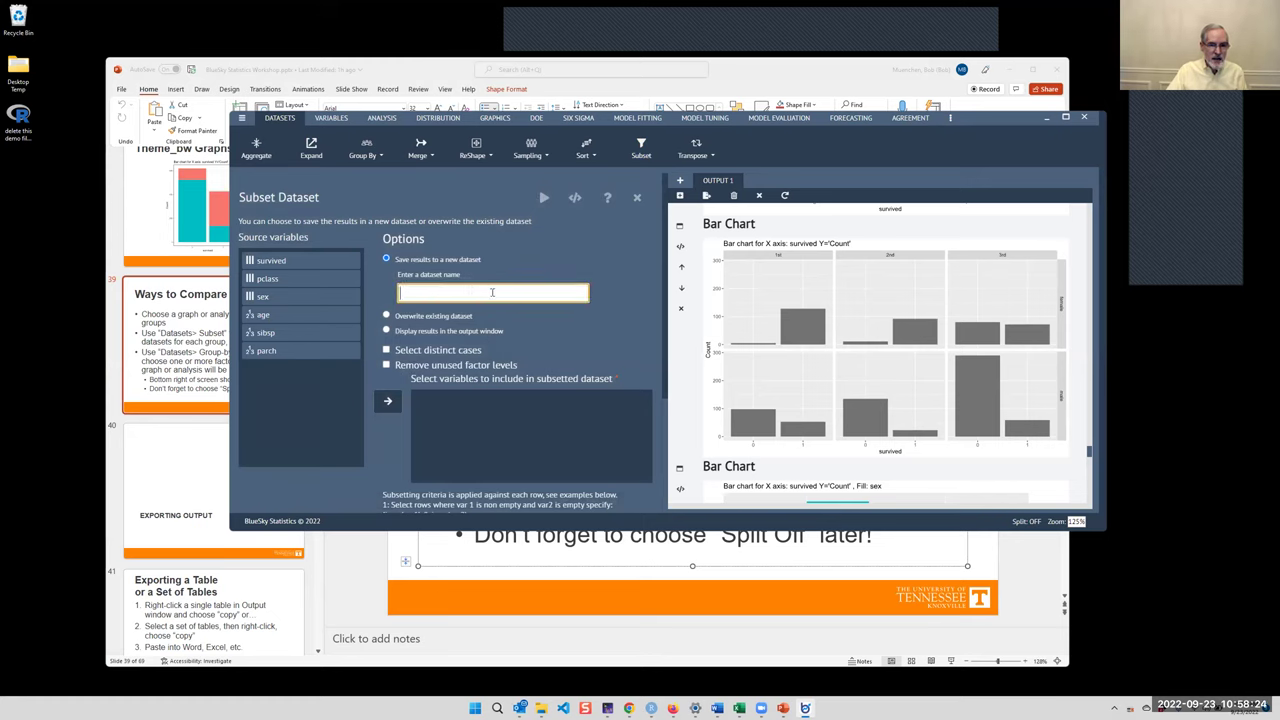
type("Small")
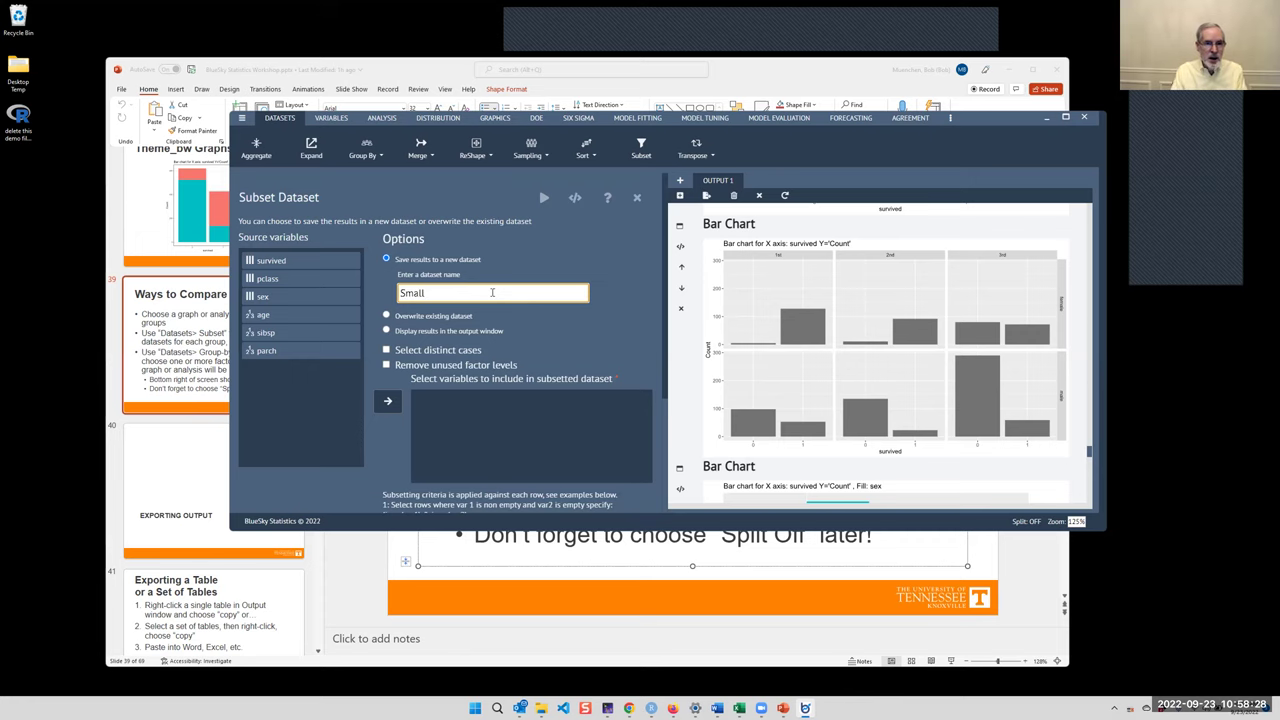
left_click(638, 198)
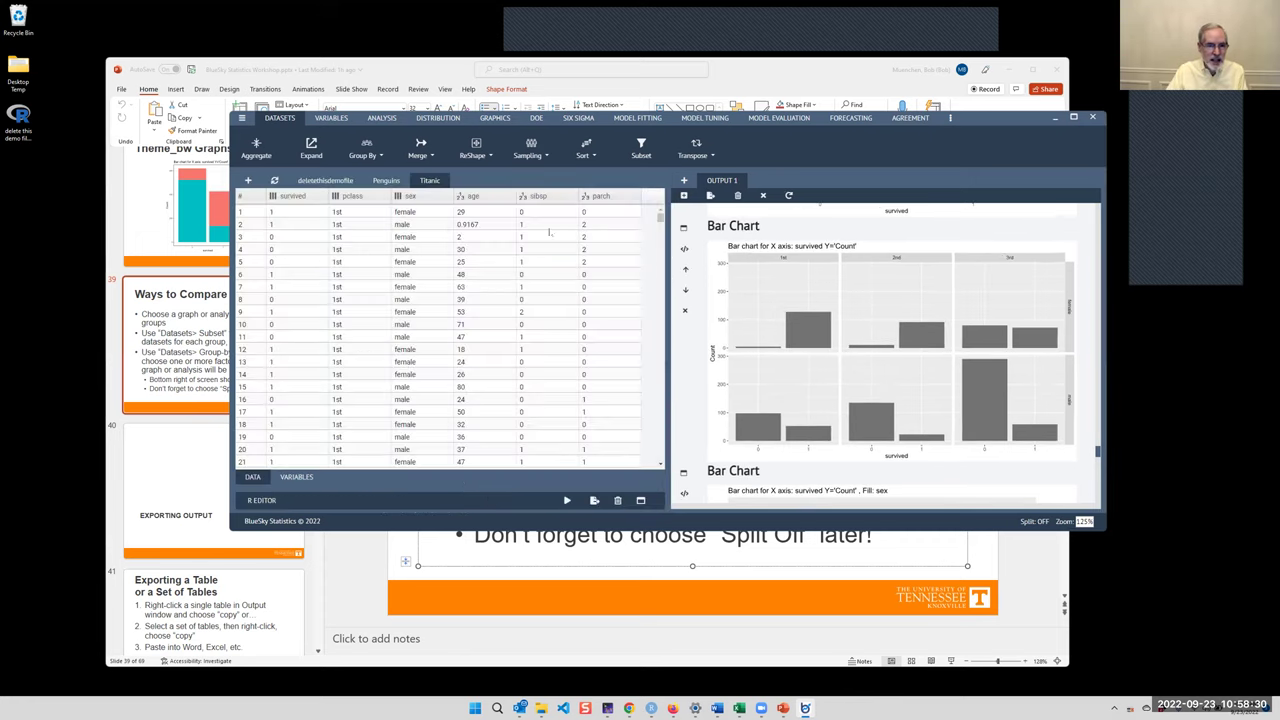
- Start a Subset of the Titanic dataset and name the new results dataset TitanicFemales
left_click(639, 155)
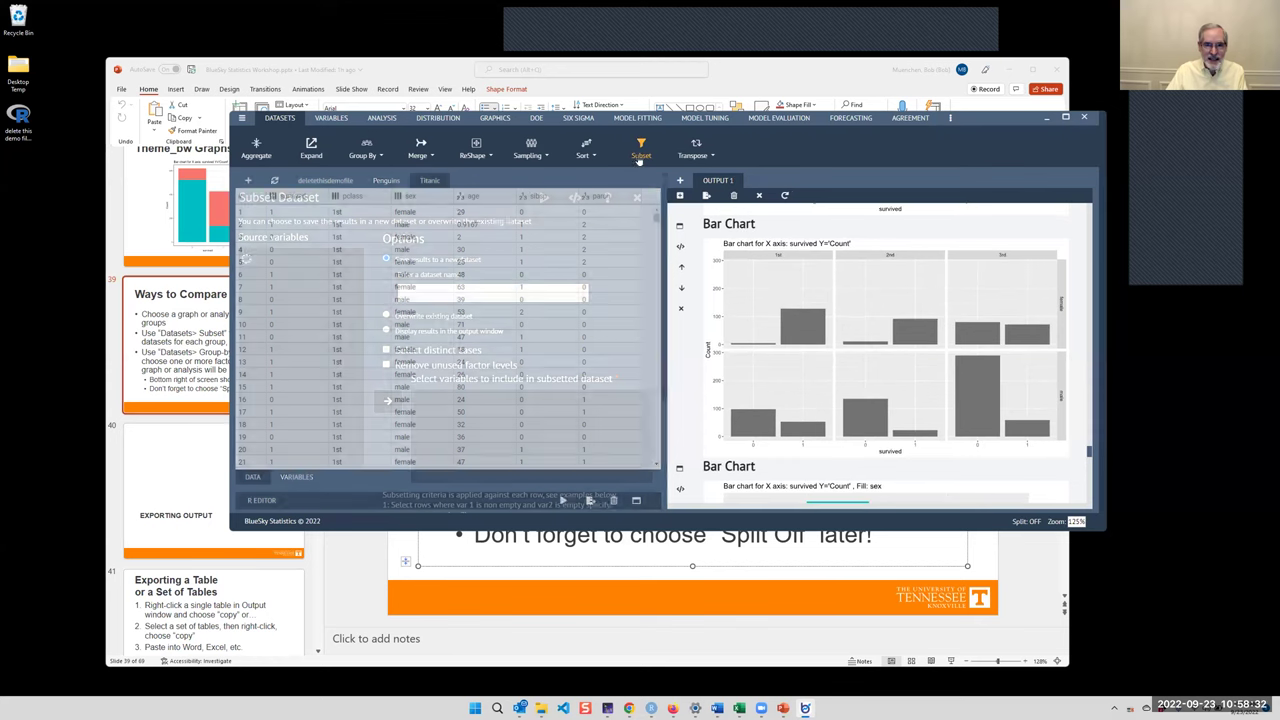
left_click(484, 290)
type("SmallTitanic")
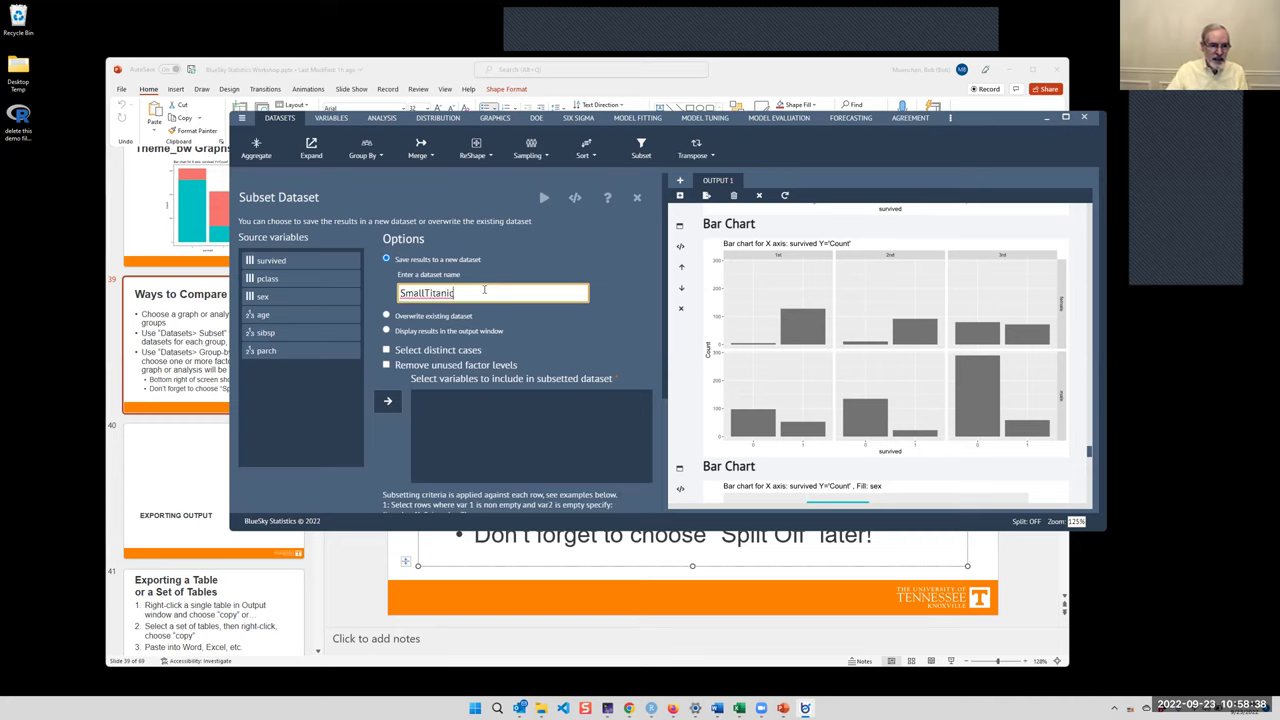
left_click_drag(482, 290, 392, 287)
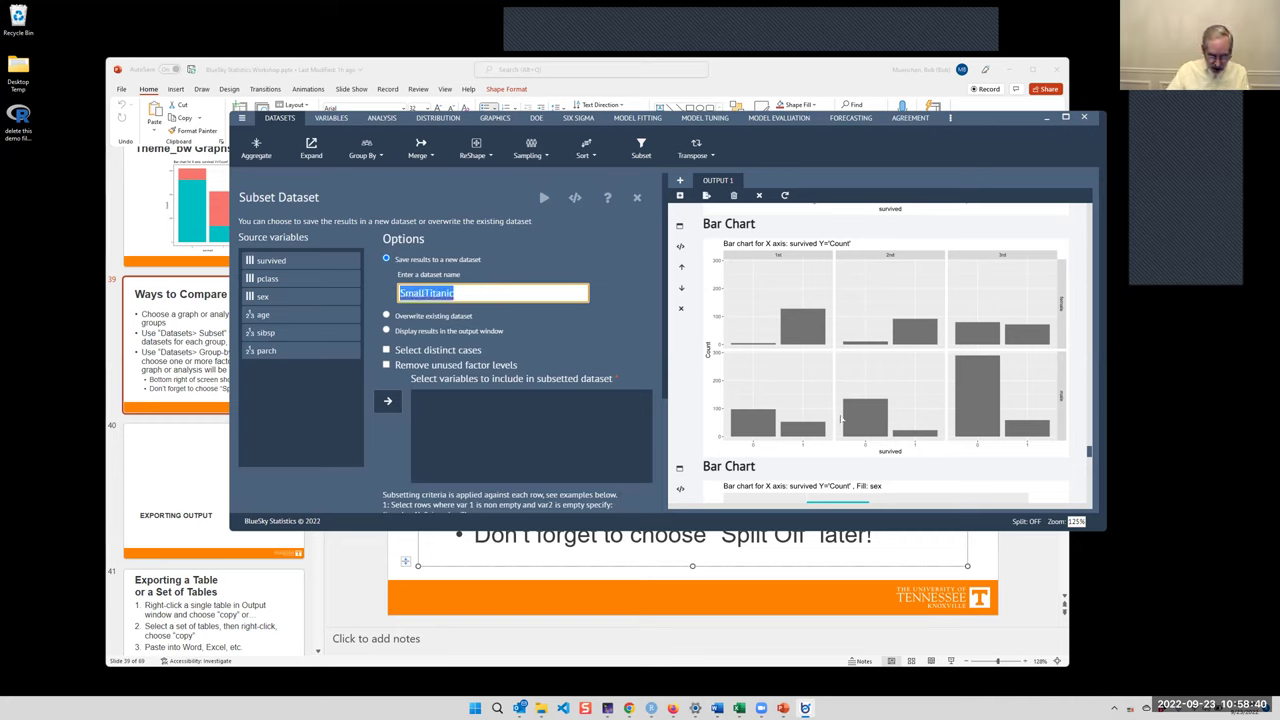
type("TitanicFemales")
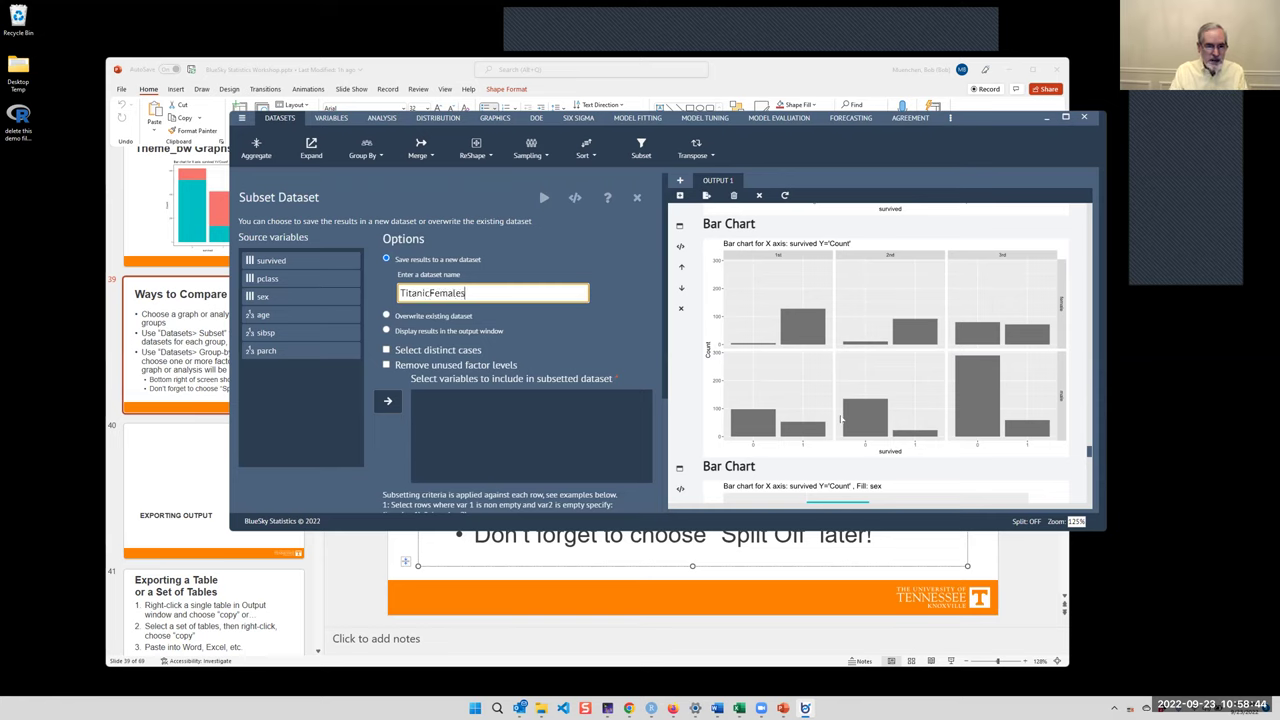
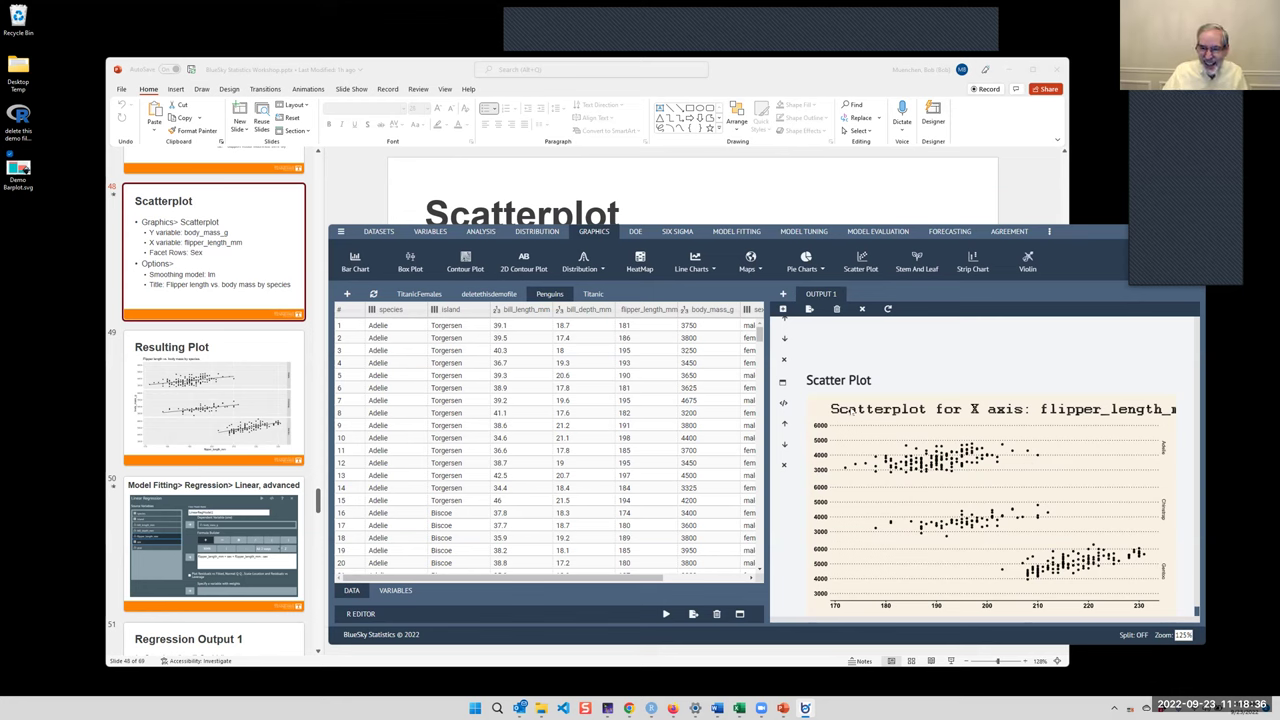
- Reopen the saved Scatter Plot of body_mass_g against flipper_length_mm, choose lm as the smoothing model, and rerun it
left_click(792, 382)
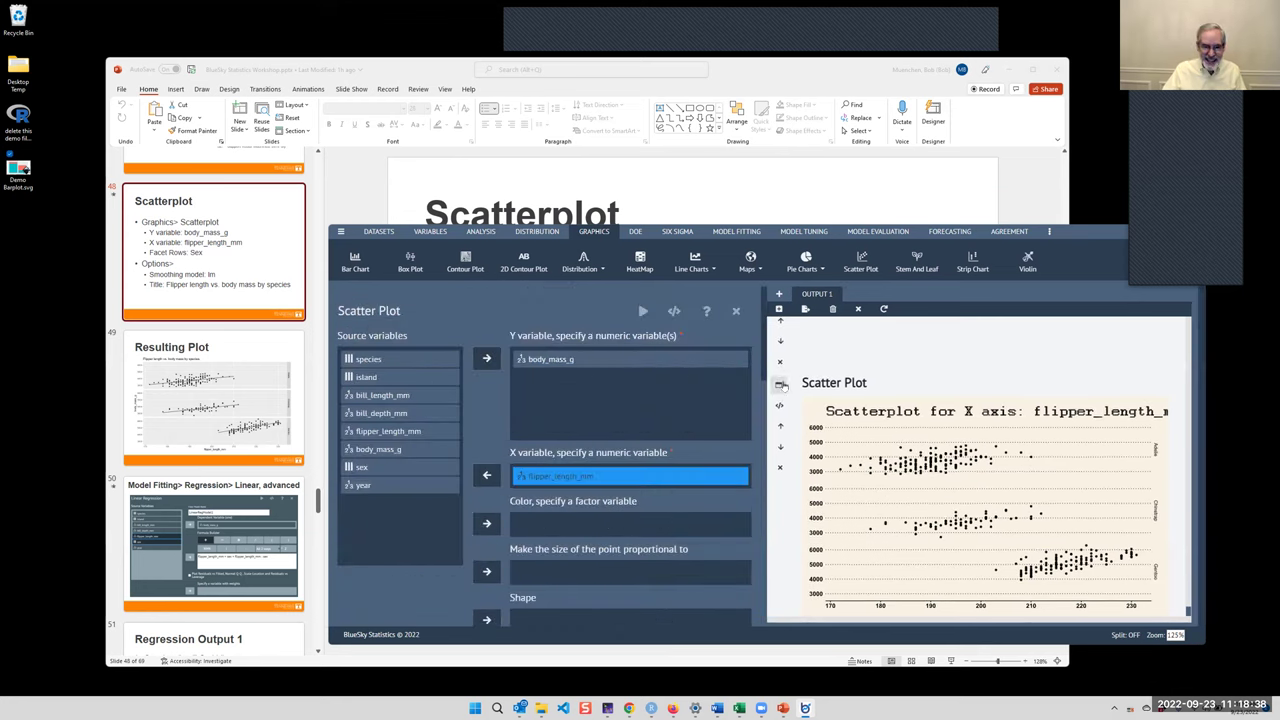
scroll(686, 431, "down", 2)
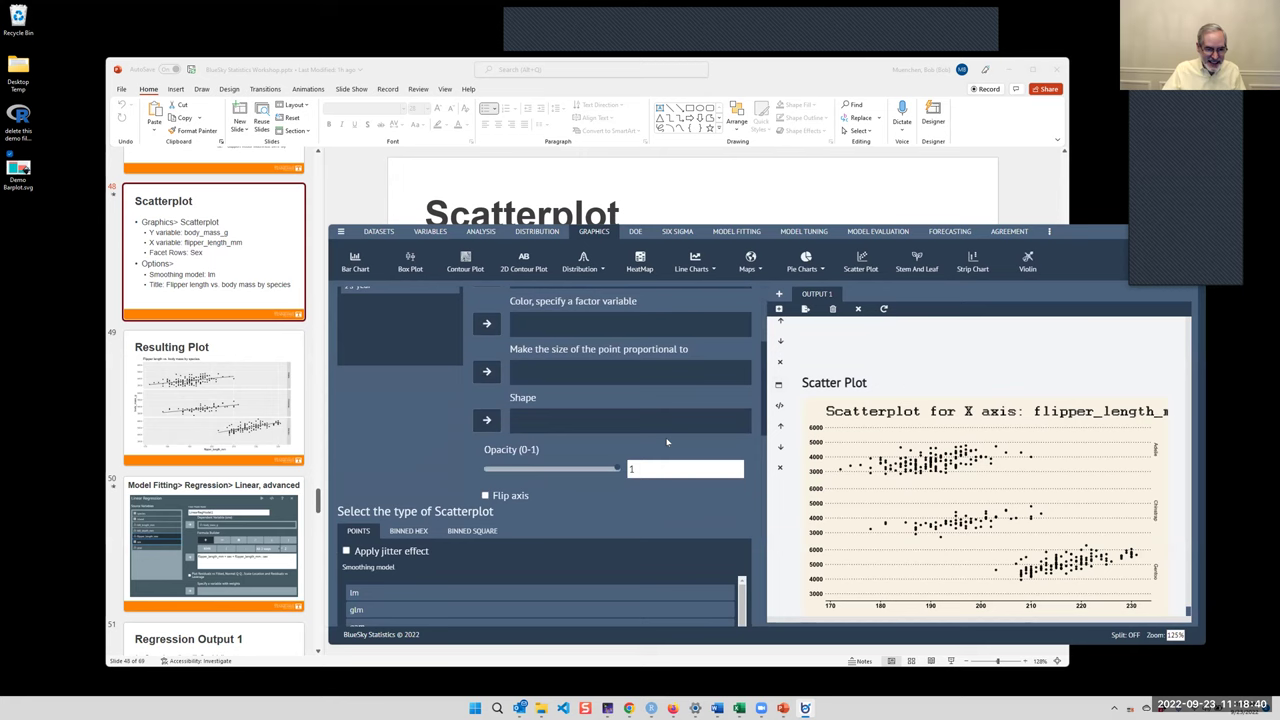
scroll(667, 441, "down", 2)
left_click(362, 443)
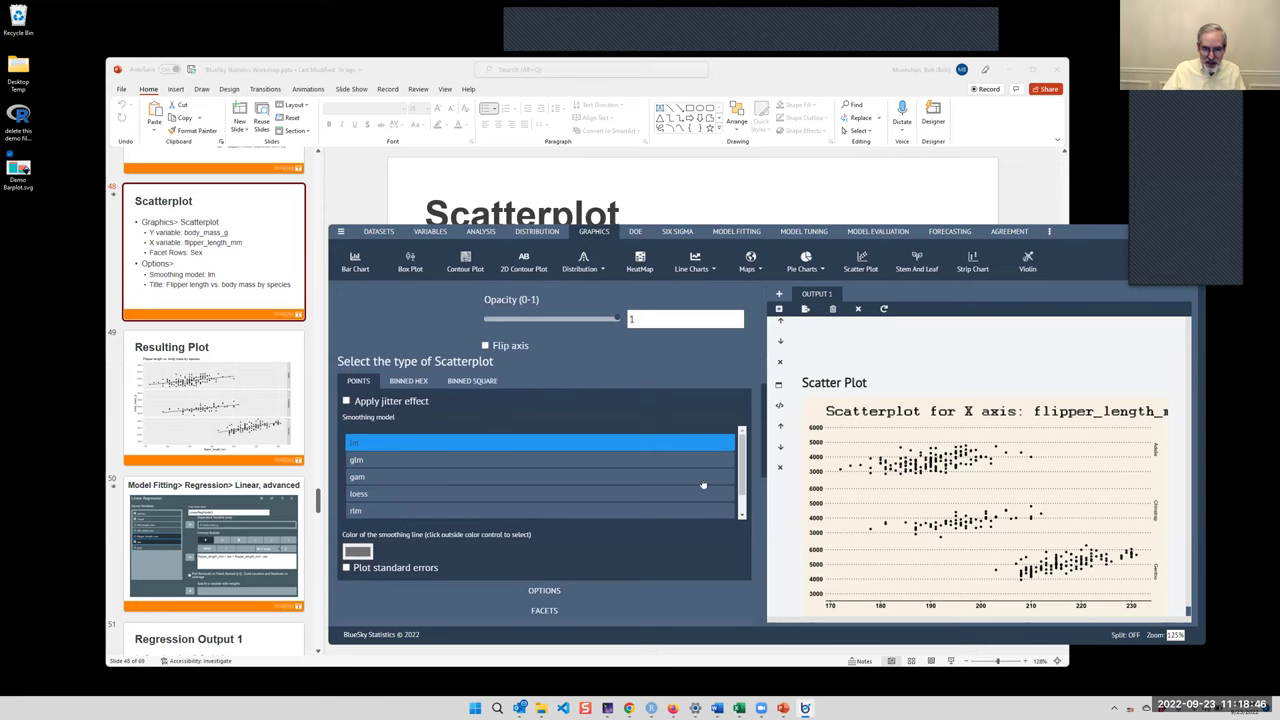
scroll(742, 474, "down", 1)
scroll(742, 474, "up", 1)
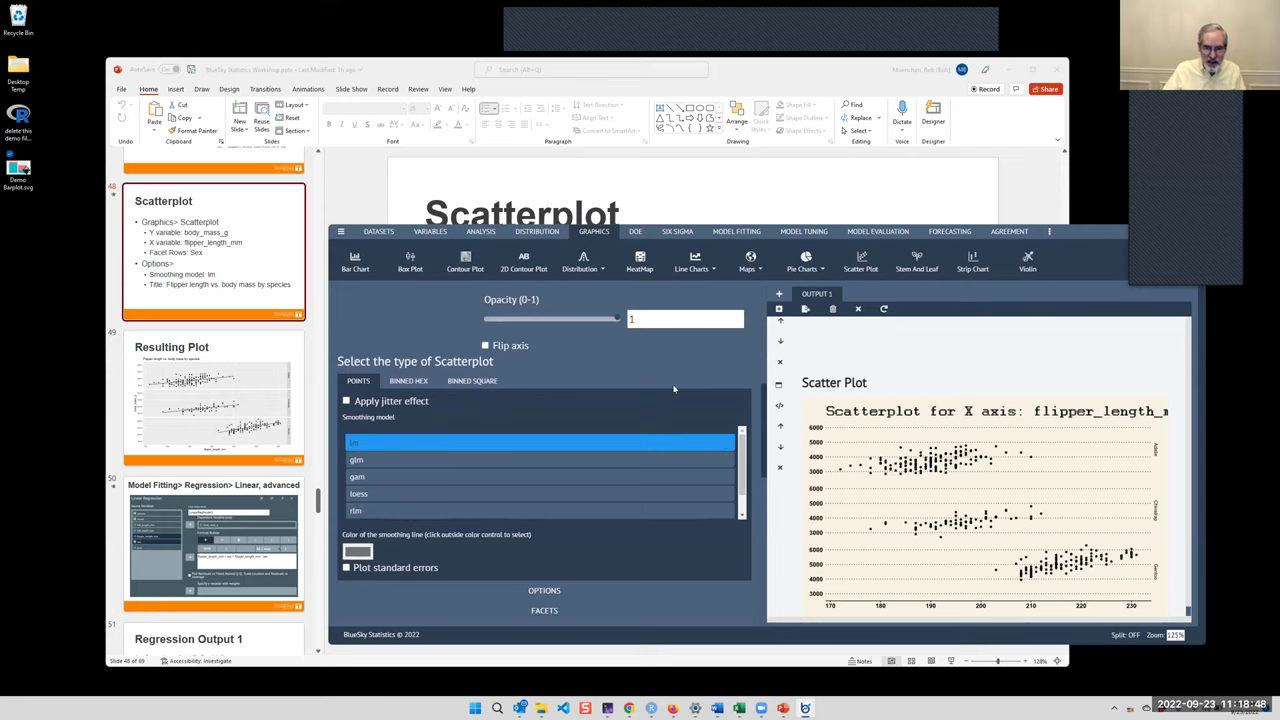
scroll(703, 381, "up", 10)
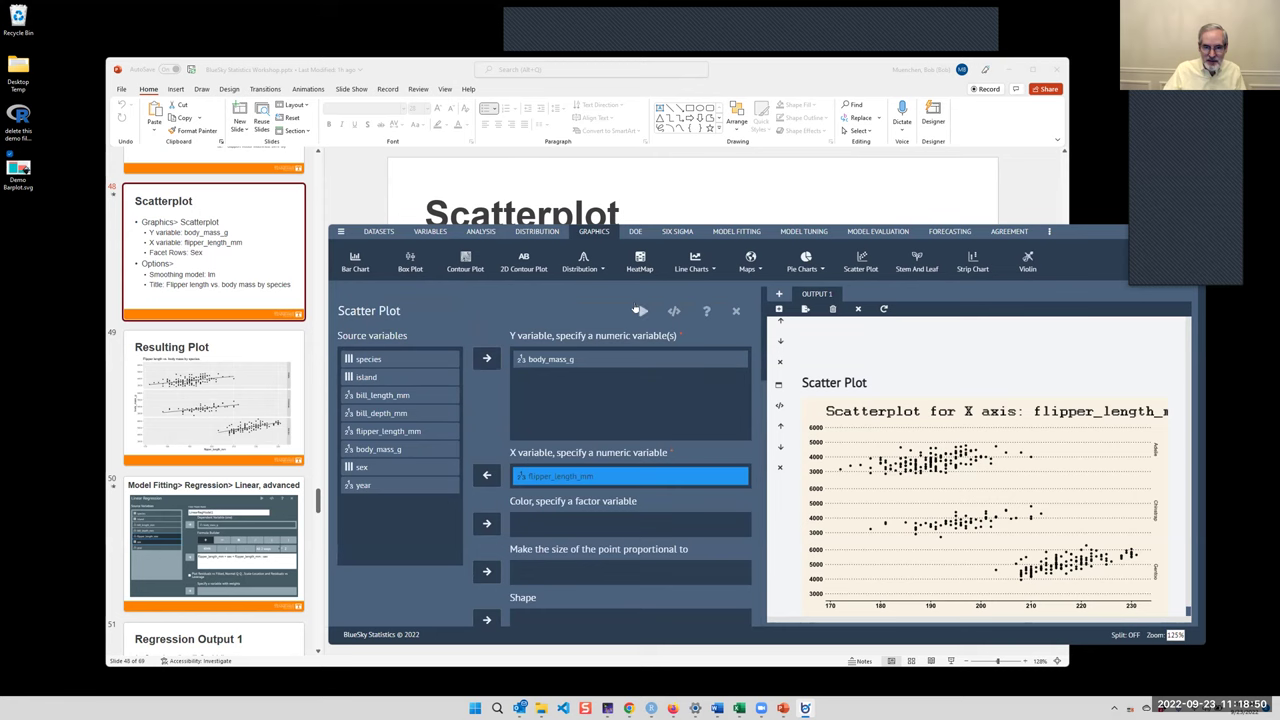
left_click(645, 313)
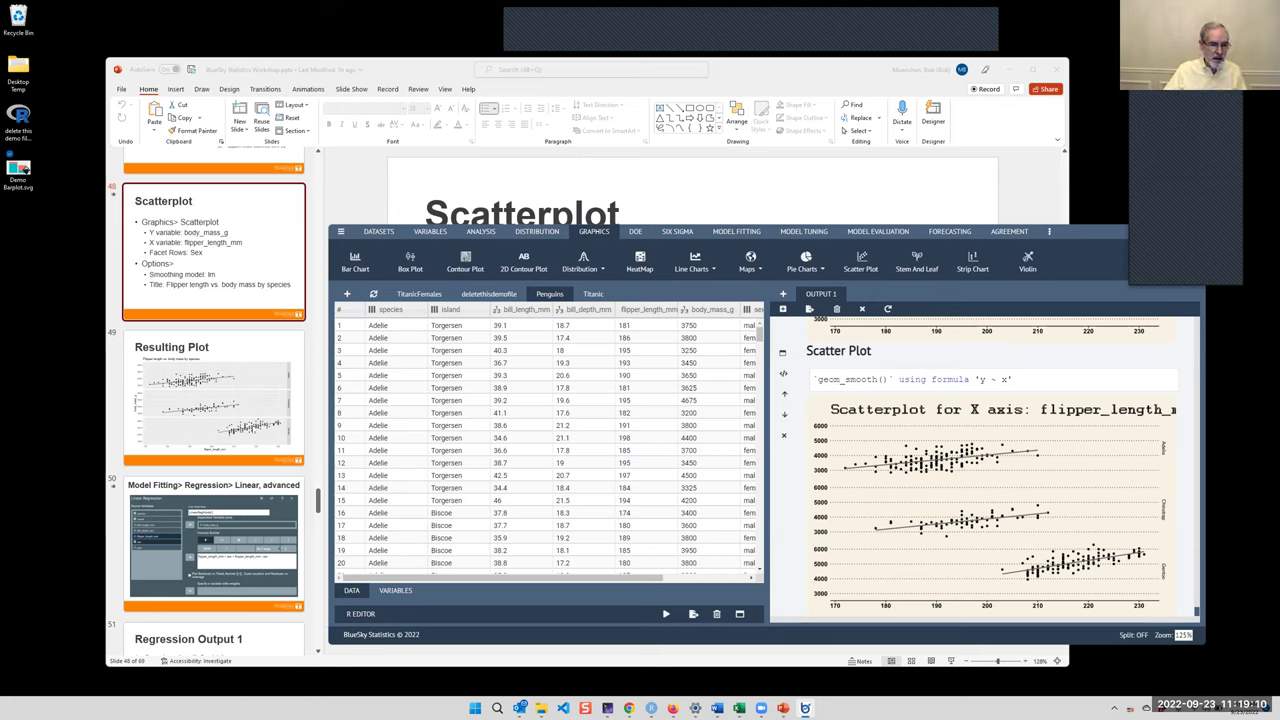
- Switch to PowerPoint, look over the regression slide thumbnails, and return to BlueSky Statistics
scroll(238, 455, "down", 2)
left_click(190, 337)
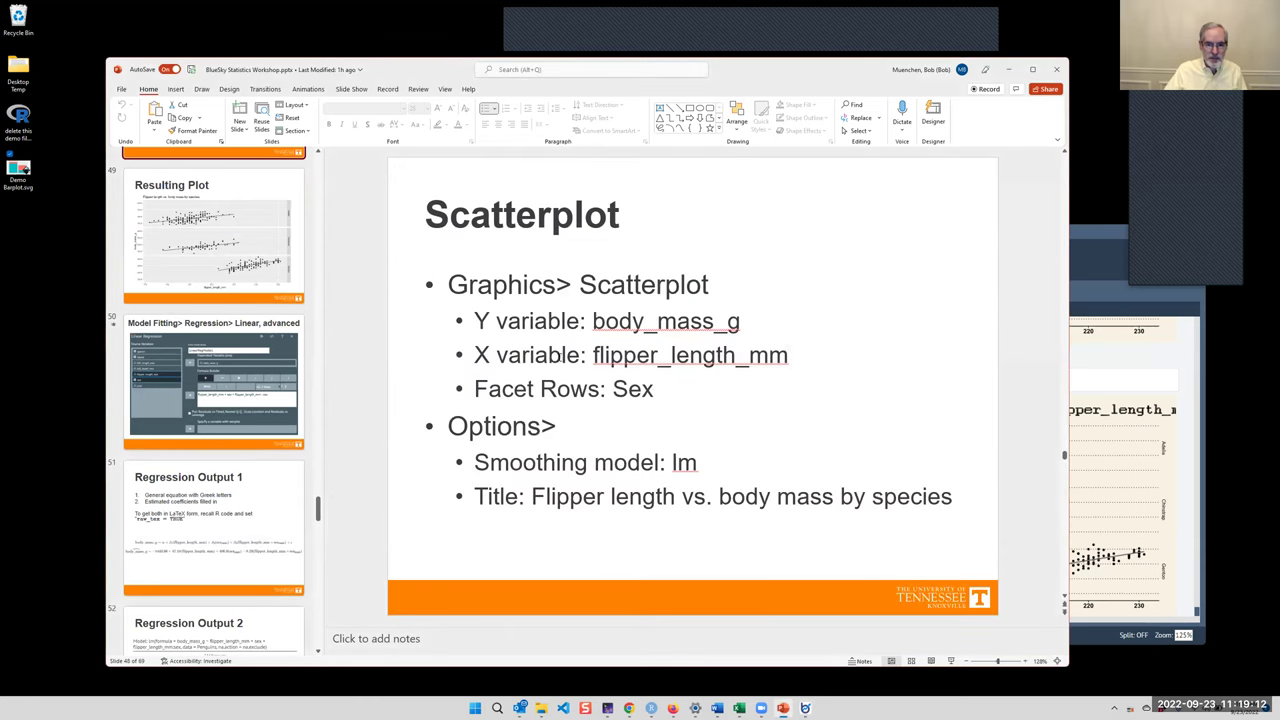
left_click(1093, 231)
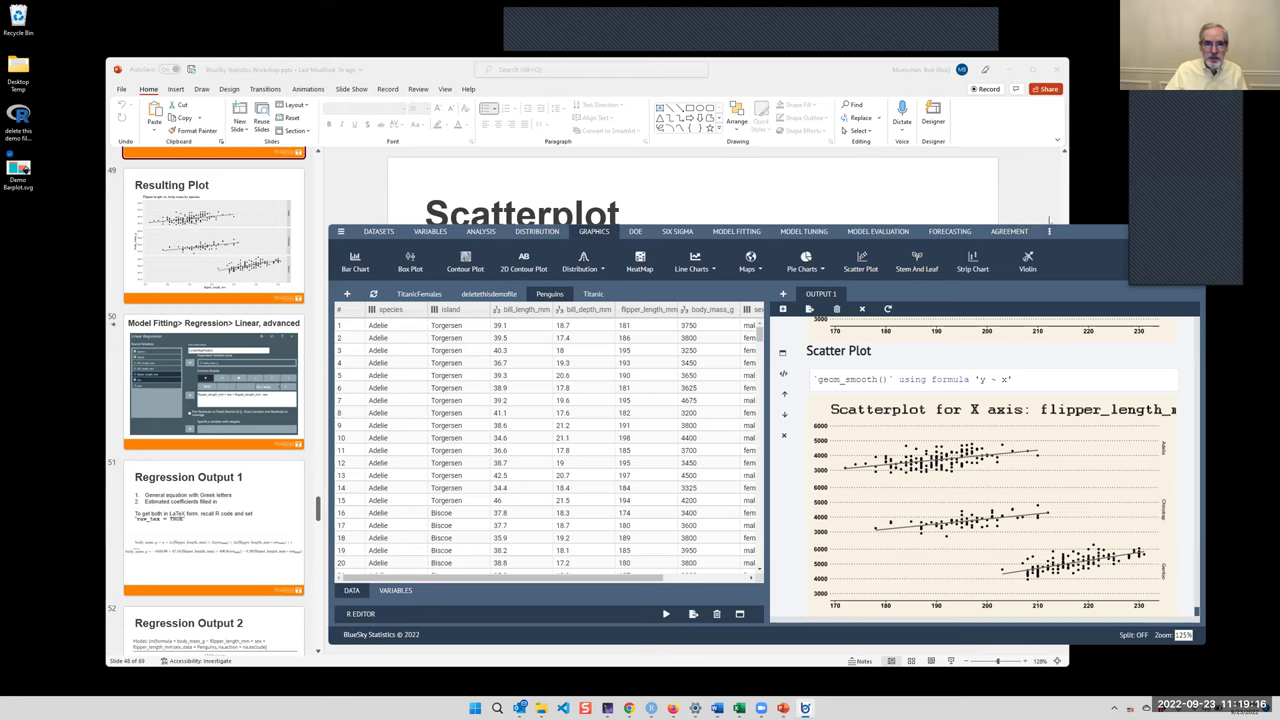
- Start a basic Linear Regression on the Penguins dataset with body_mass_g as the dependent variable
left_click_drag(1049, 221, 977, 141)
left_click(683, 152)
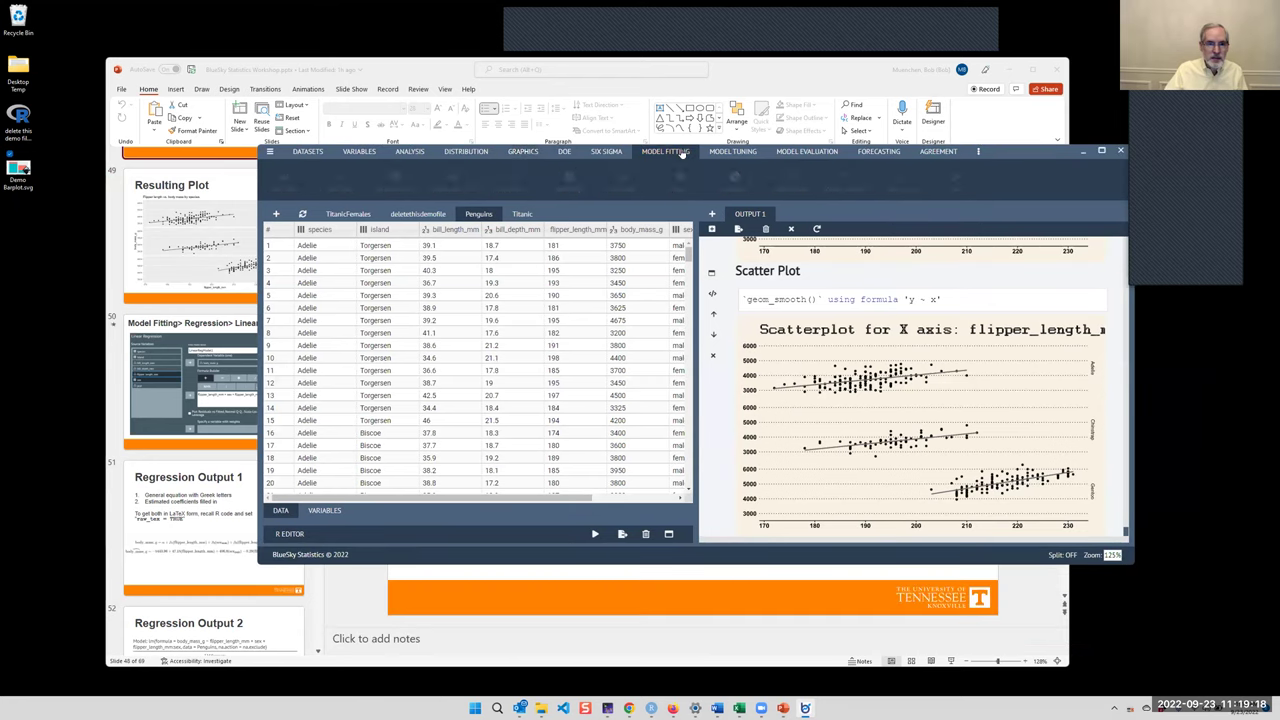
left_click(448, 186)
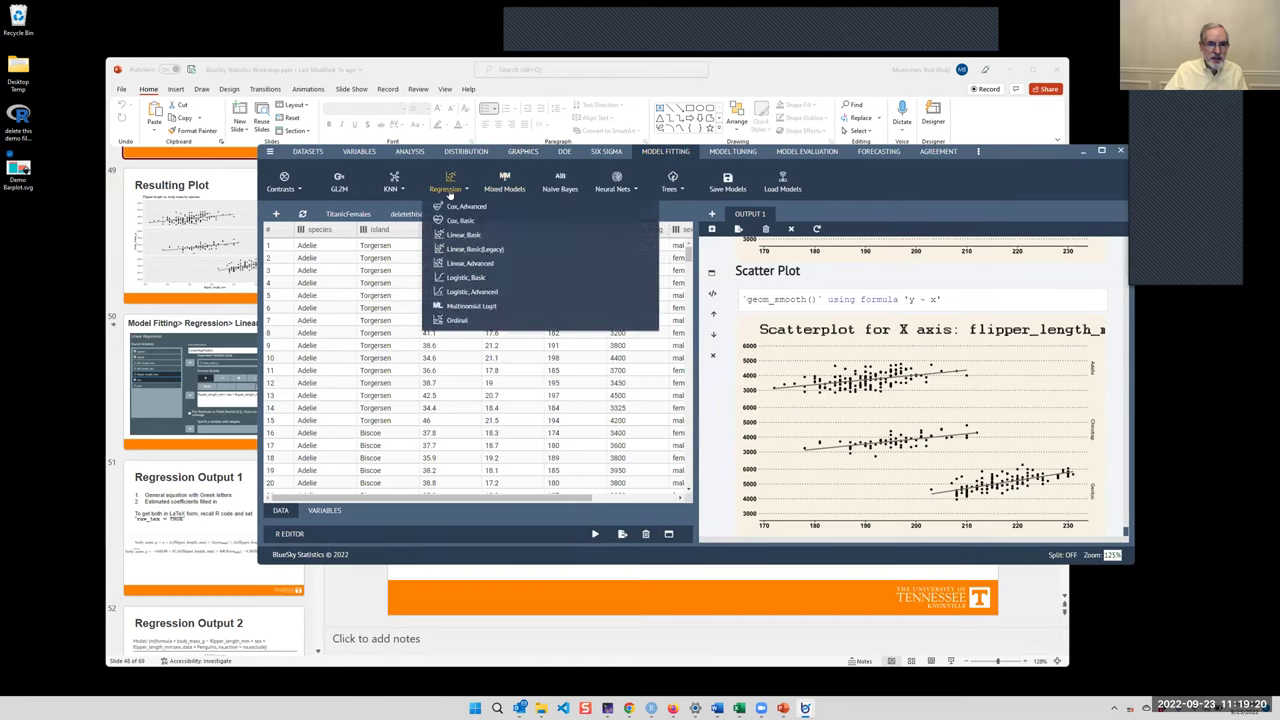
left_click(472, 238)
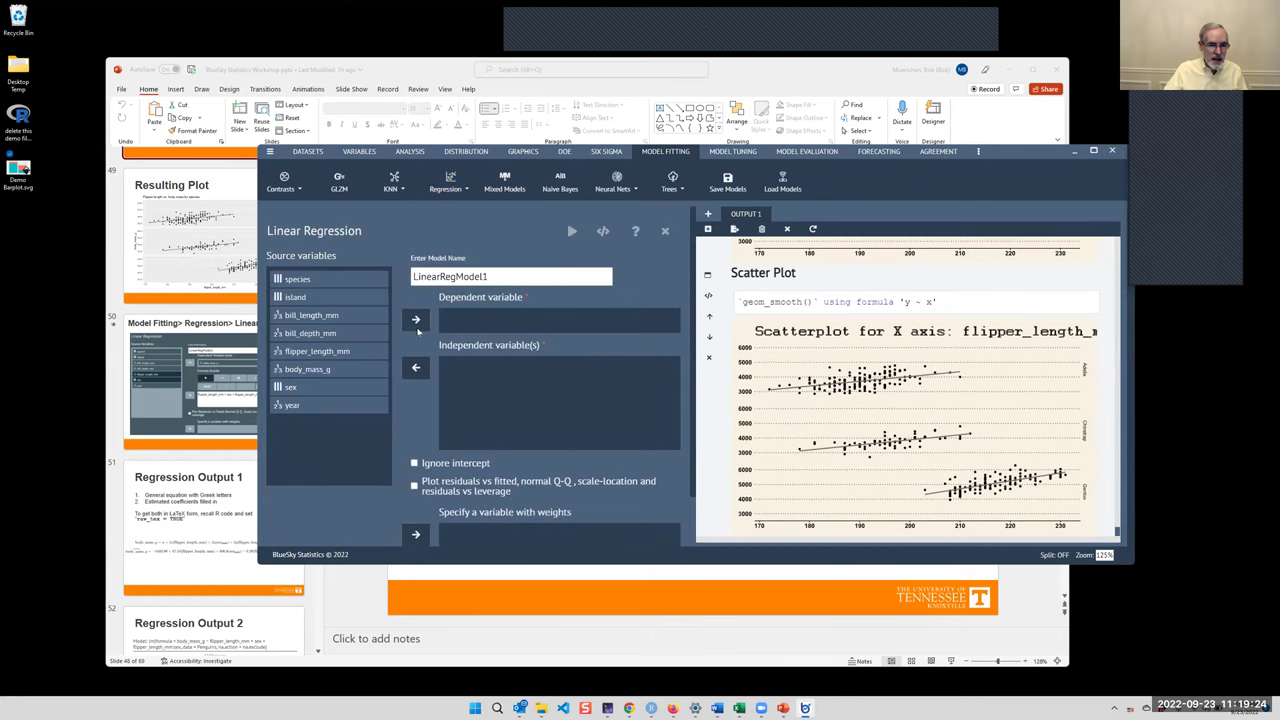
left_click(322, 372)
left_click(416, 322)
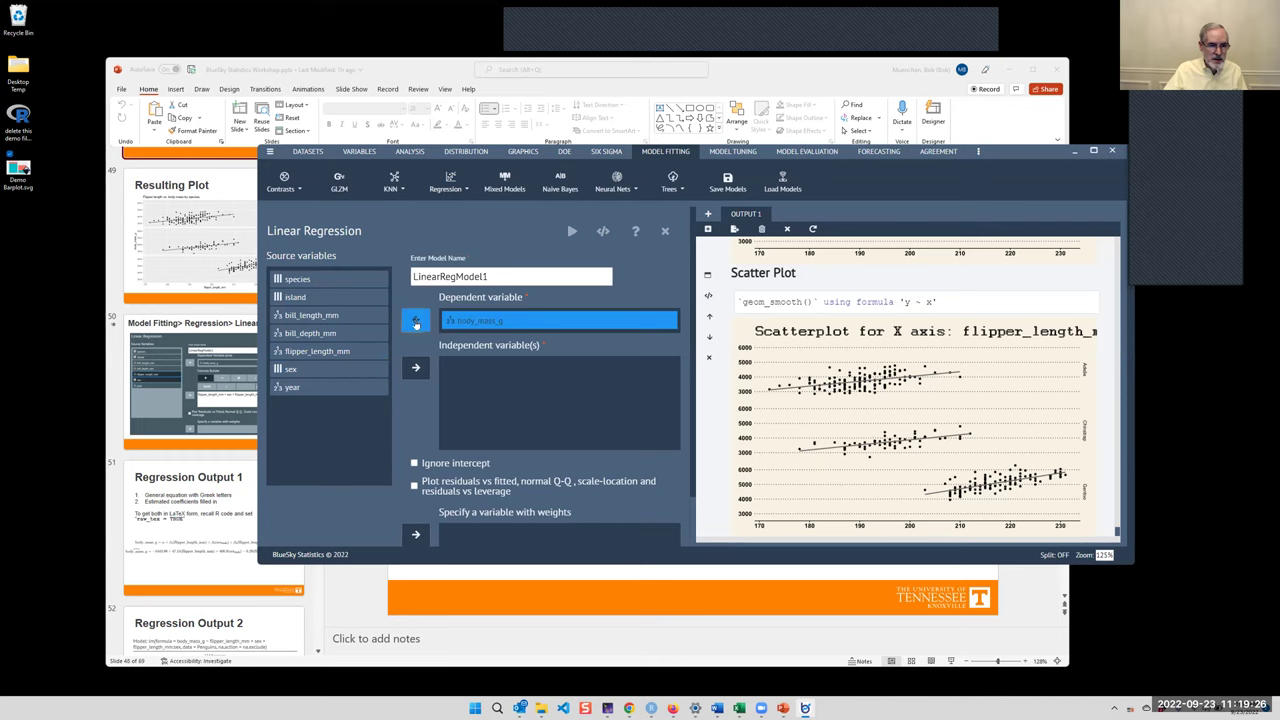
- Add flipper_length_mm and sex as independent variables and run the linear regression
left_click(360, 352)
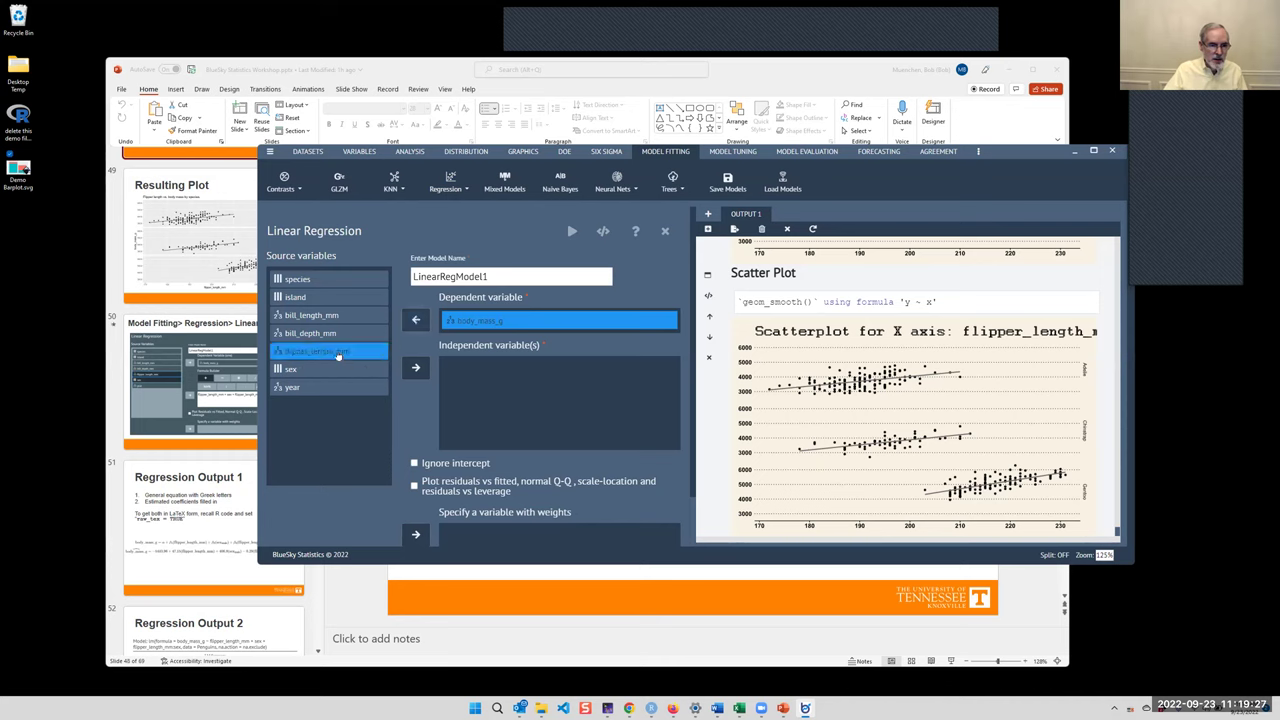
left_click(415, 368)
left_click(415, 369)
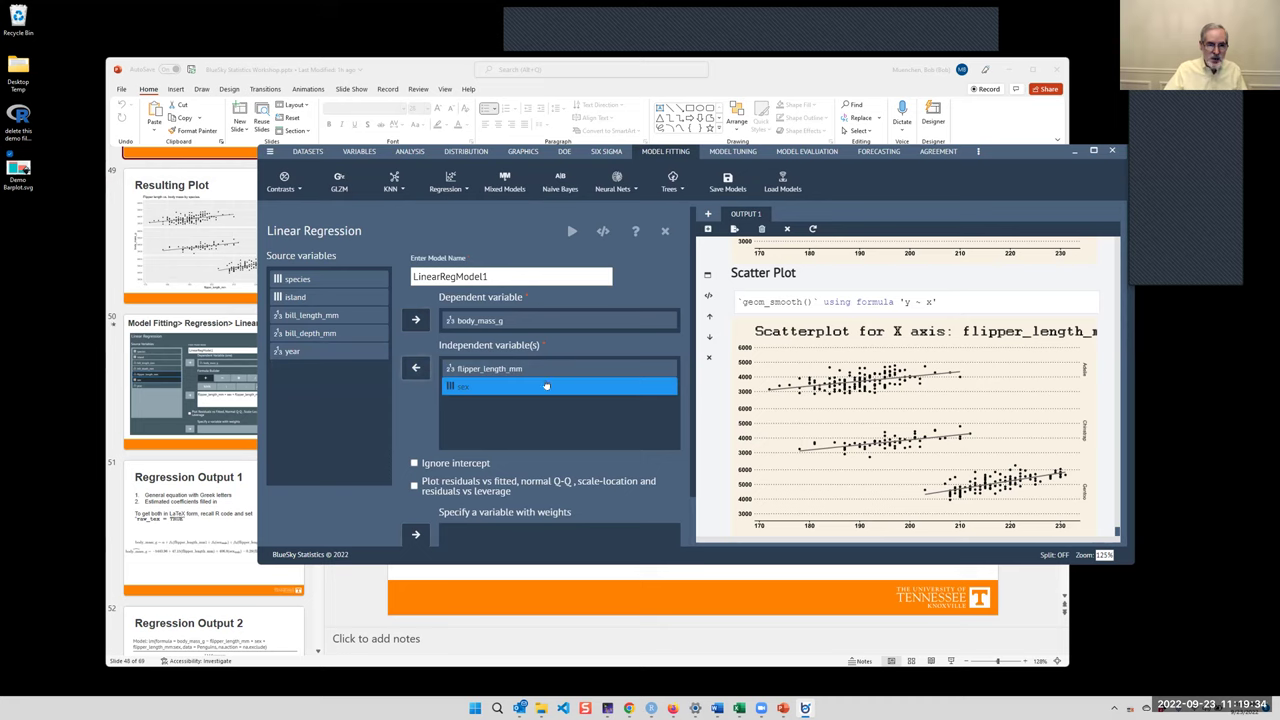
scroll(540, 370, "down", 1)
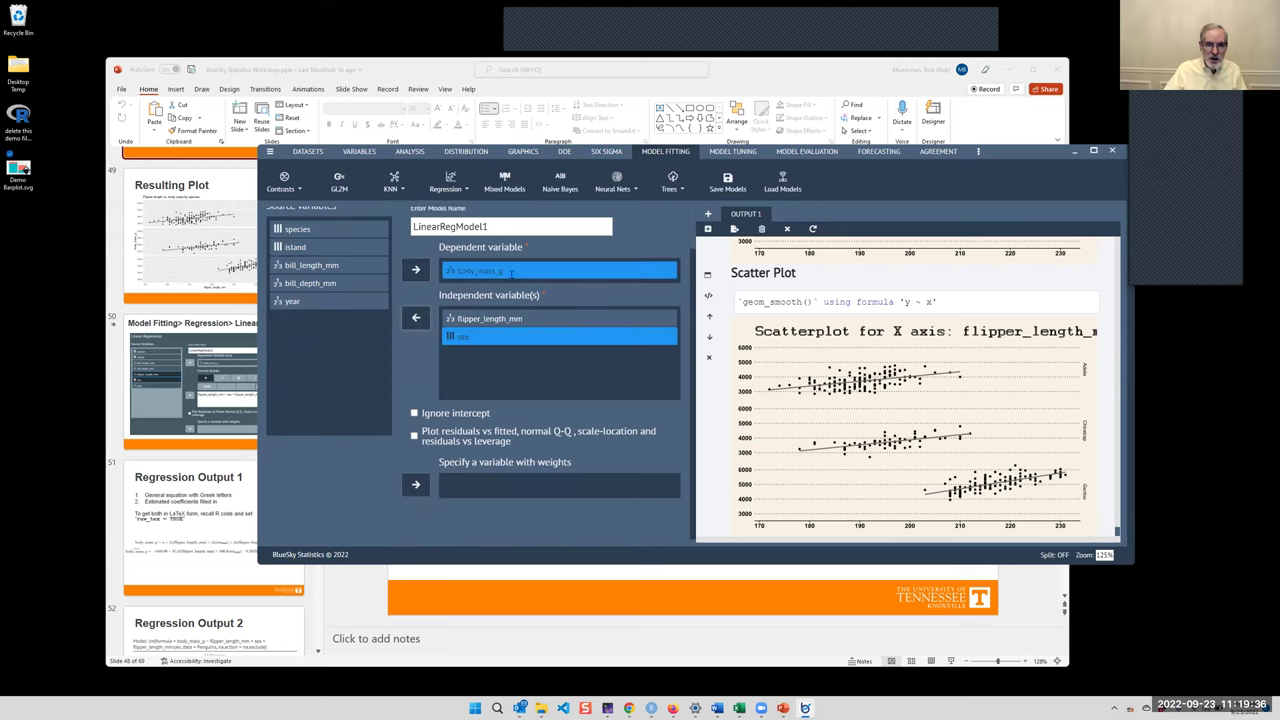
scroll(592, 324, "up", 1)
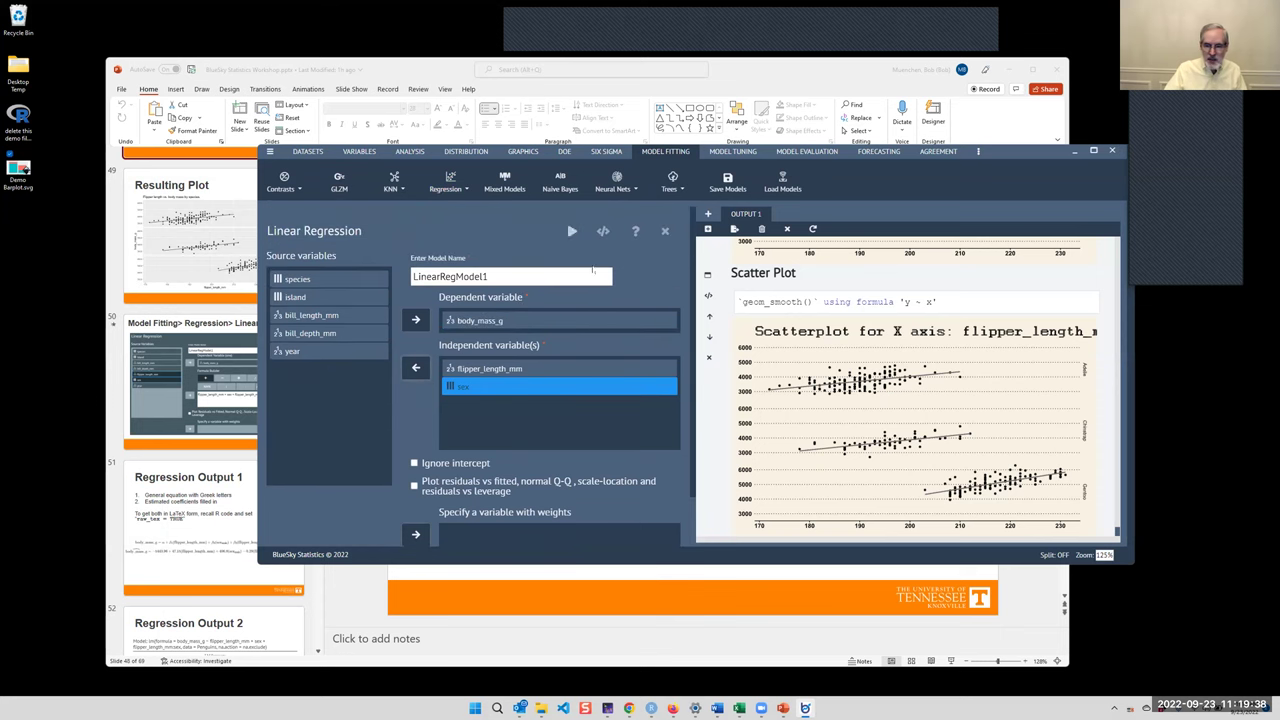
left_click(572, 232)
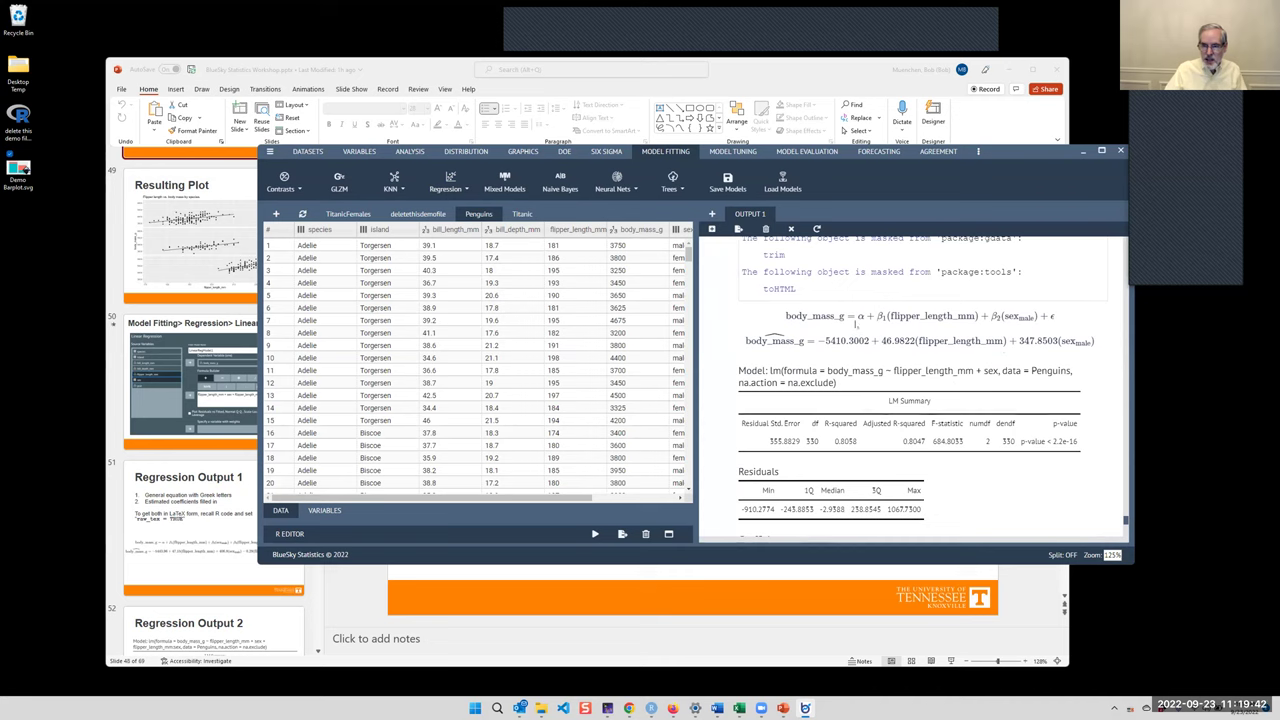
- Review the flipper_length_mm and sex terms of the general regression equation in the linear regression output
left_click_drag(874, 316, 1041, 318)
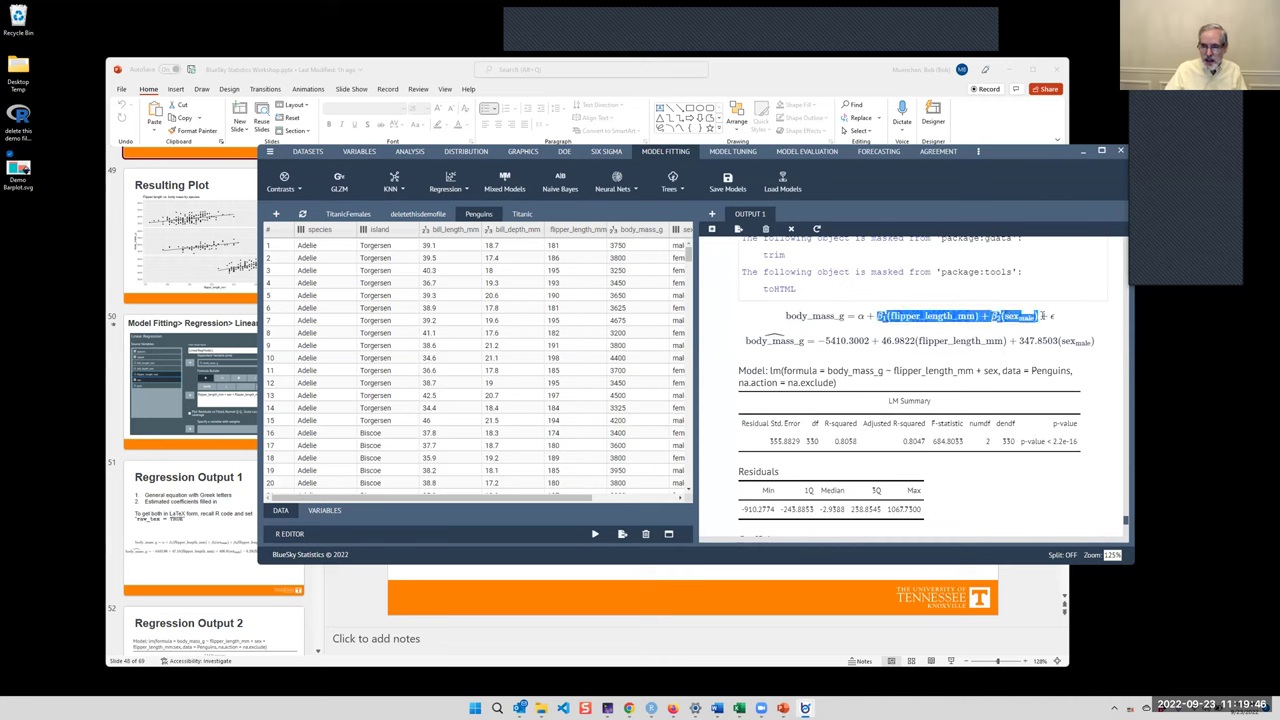
left_click(1010, 341)
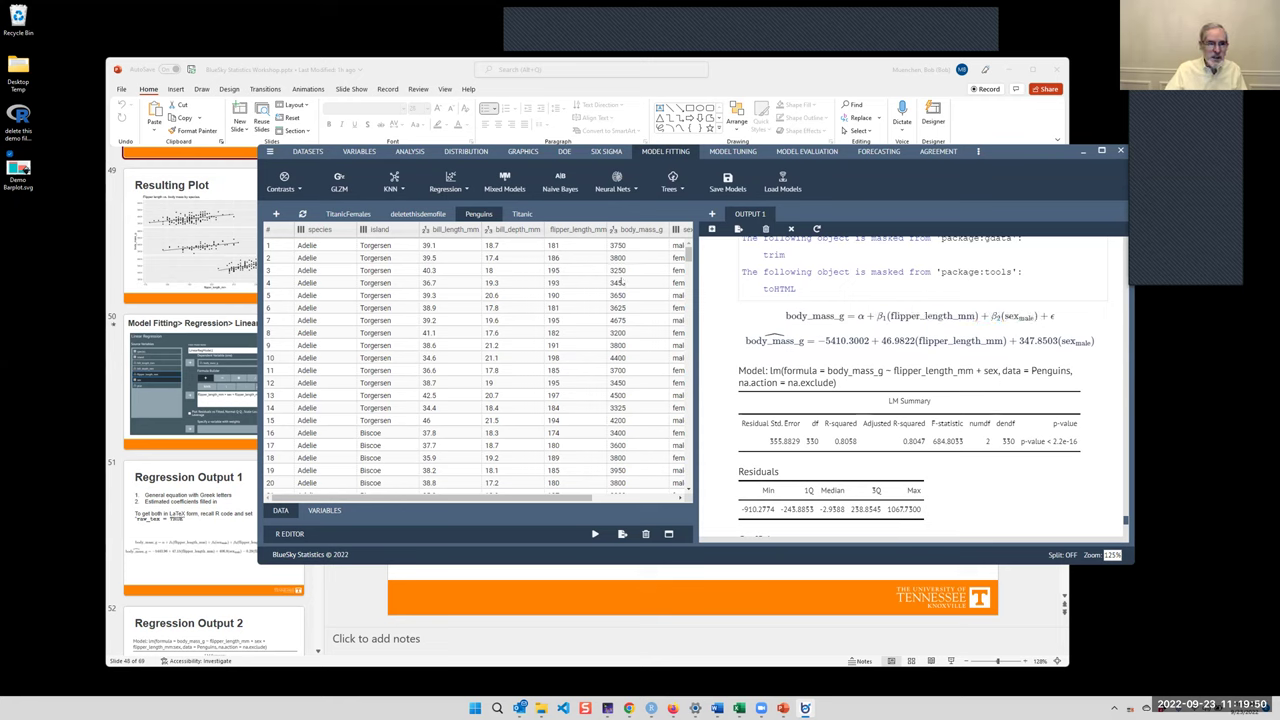
scroll(779, 300, "up", 3)
scroll(777, 297, "up", 2)
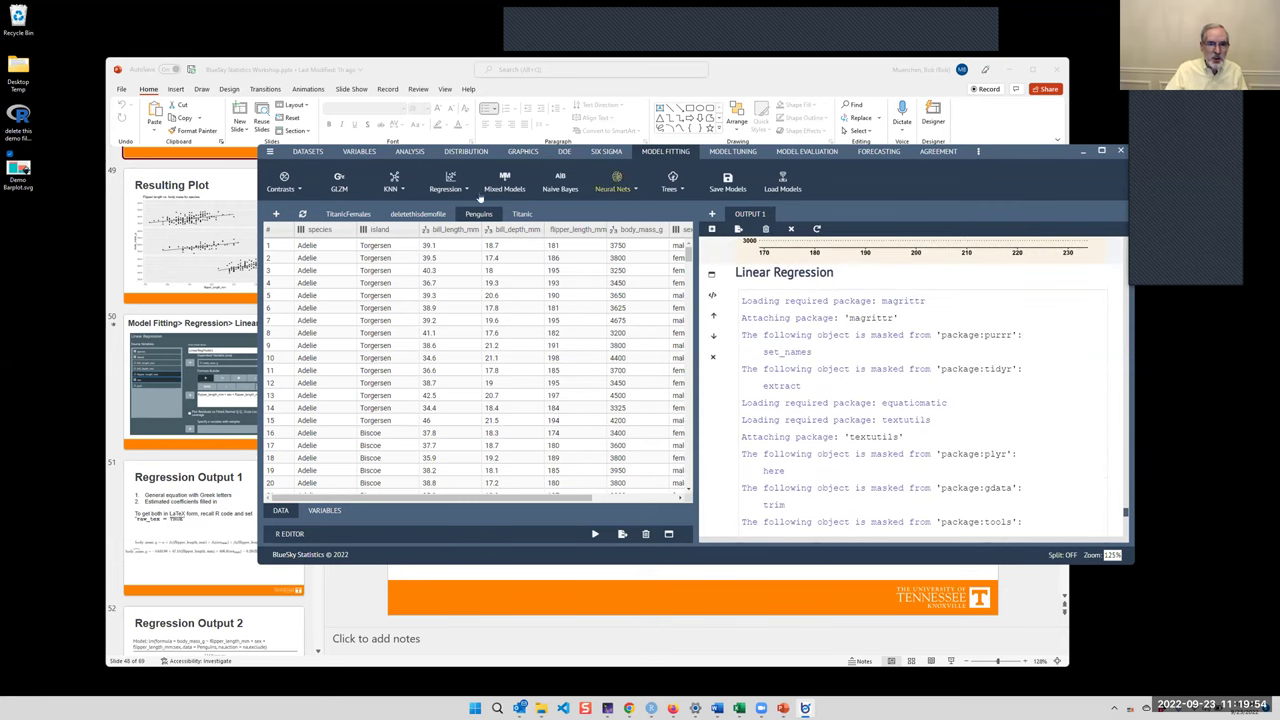
- Start an advanced Linear Regression on the Penguins dataset with body_mass_g as the dependent variable
left_click(450, 190)
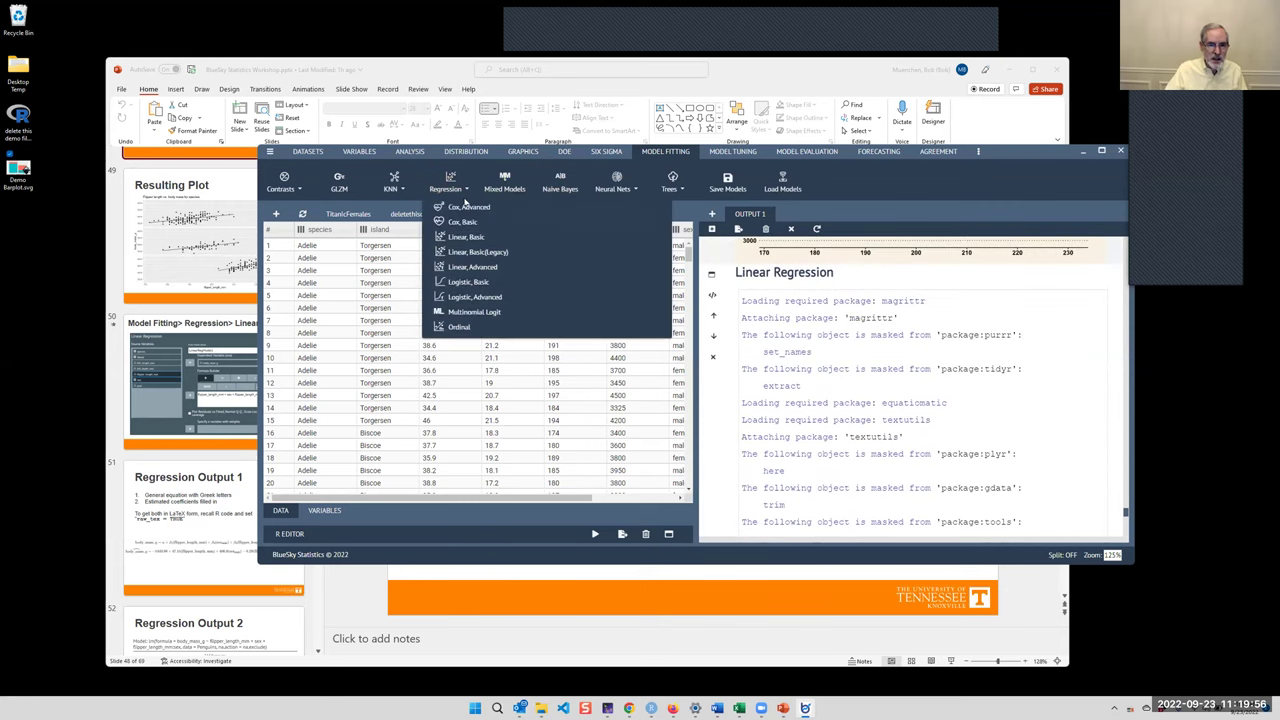
left_click(487, 268)
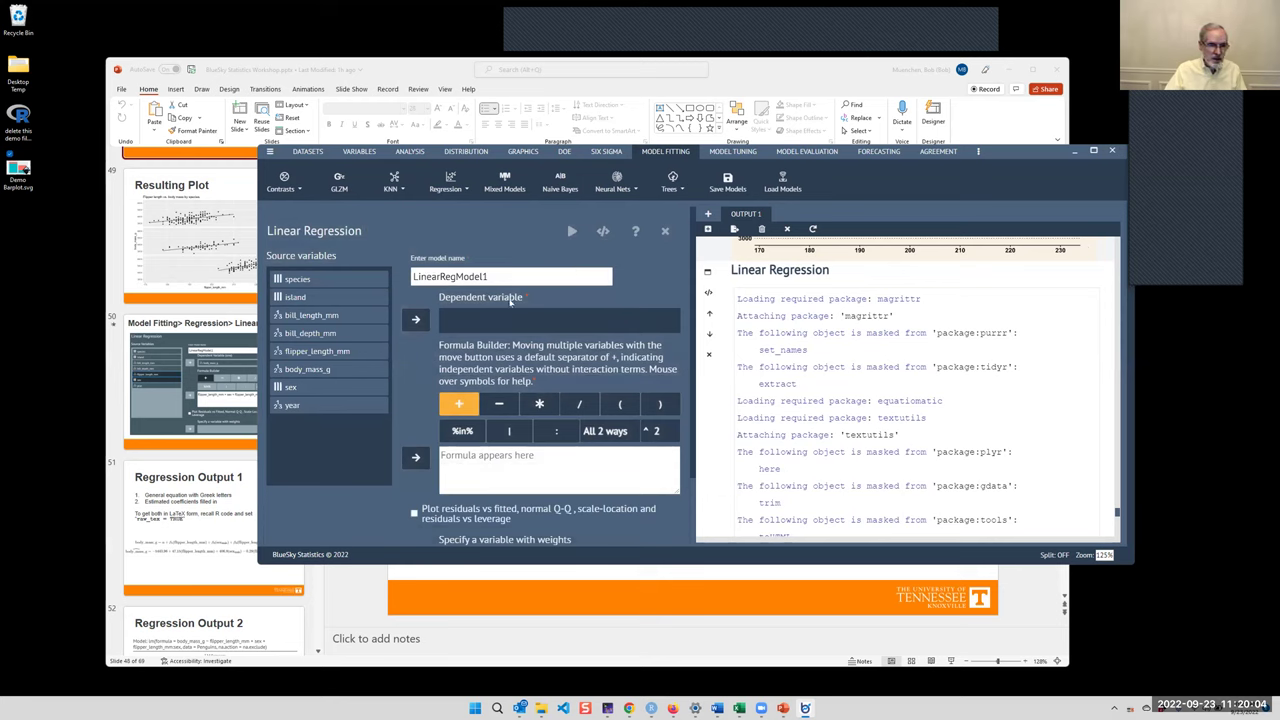
left_click(316, 371)
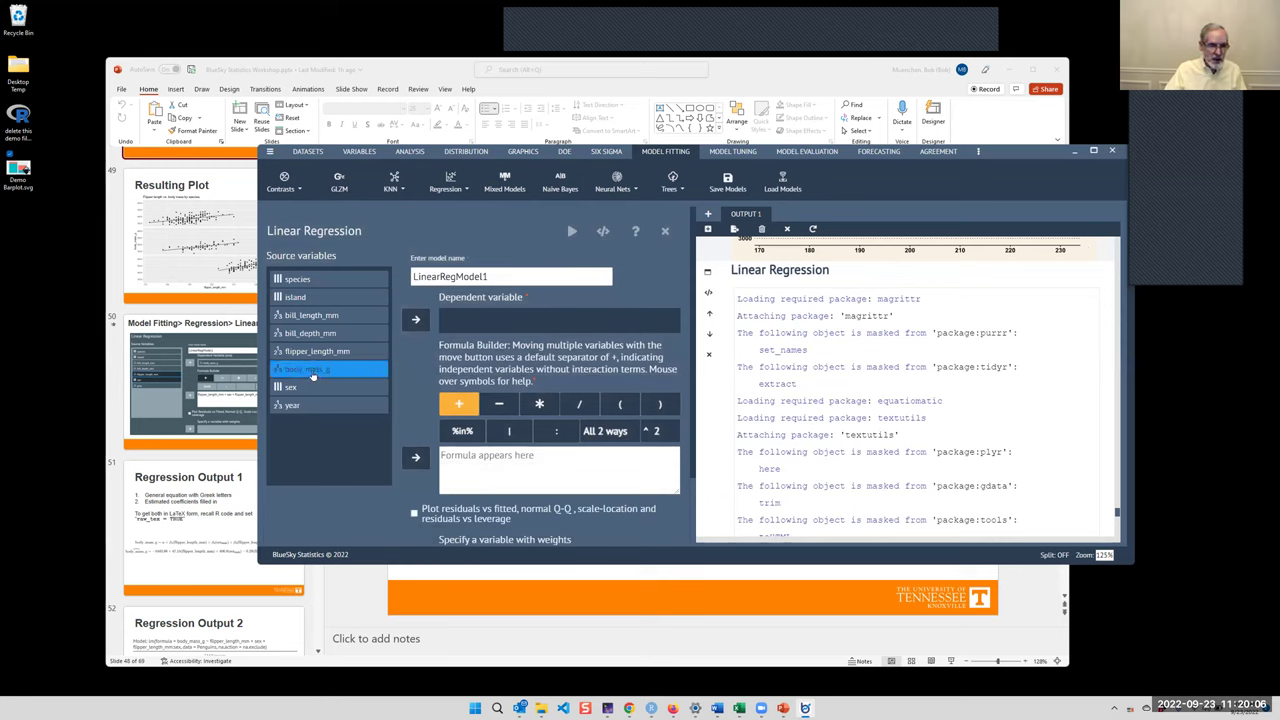
left_click(415, 320)
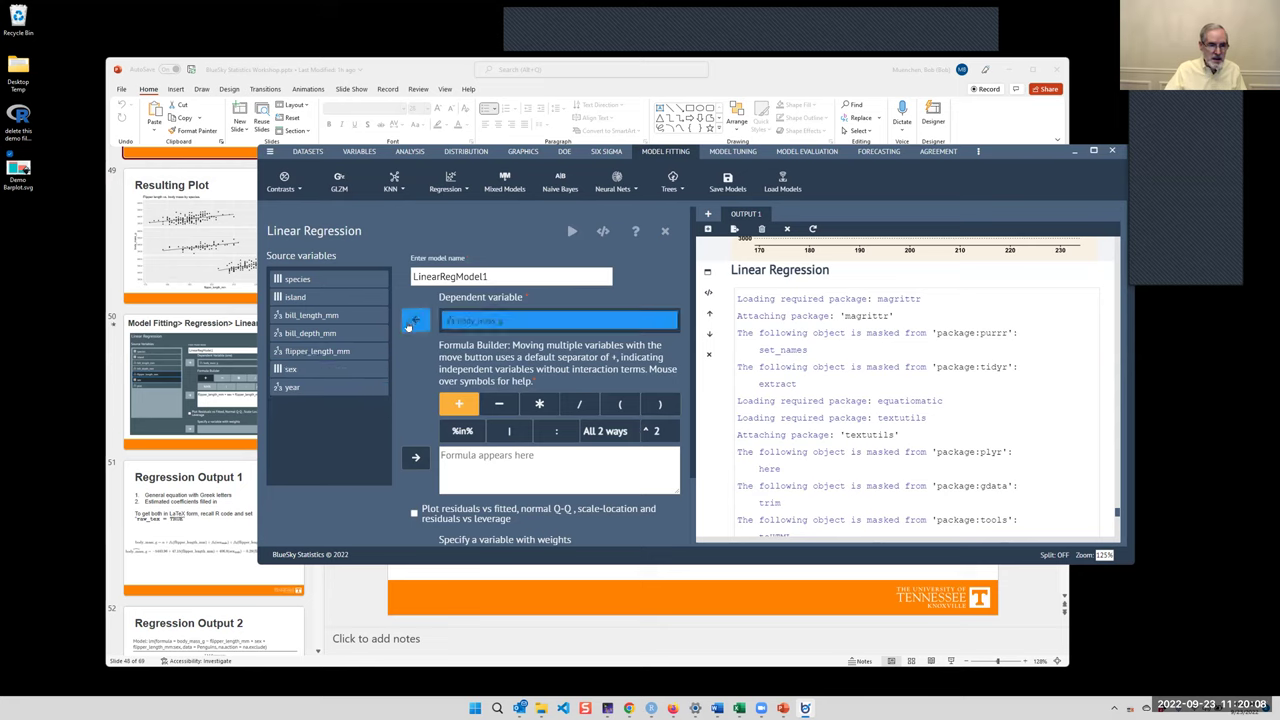
- Select flipper_length_mm and sex together and add them to the model formula as additive terms
left_click(334, 371)
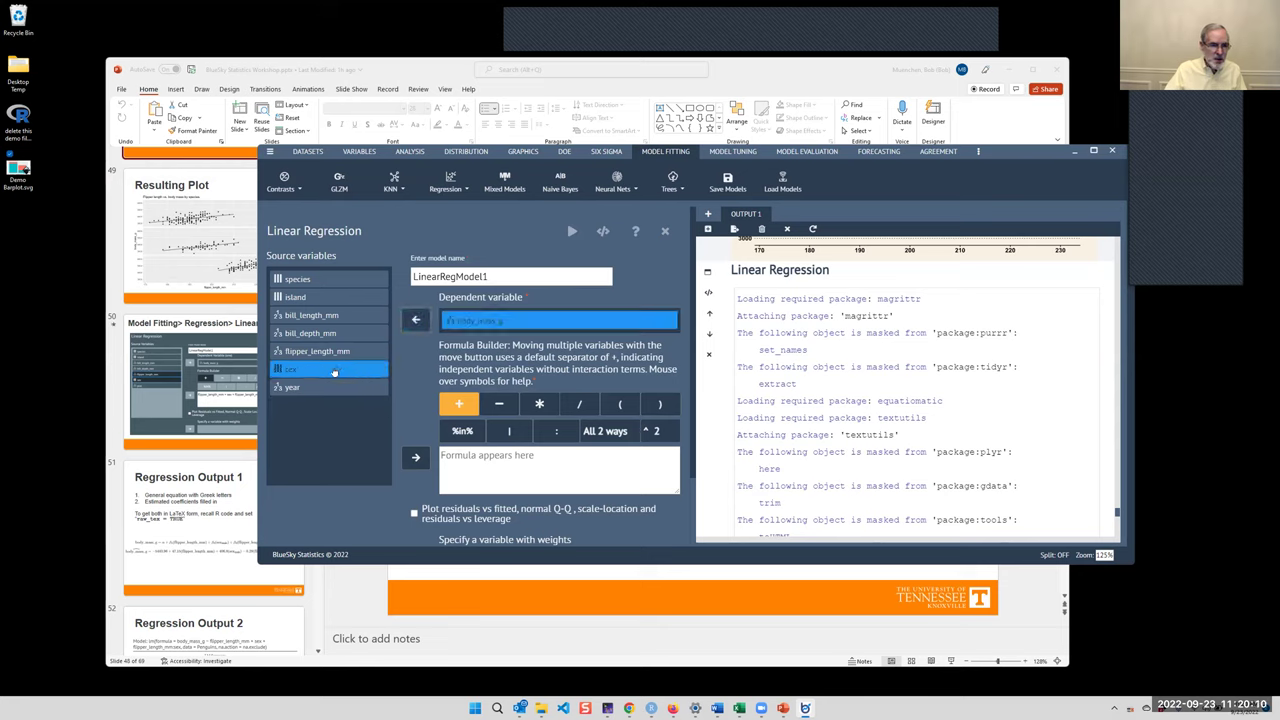
left_click(318, 297)
left_click(318, 279)
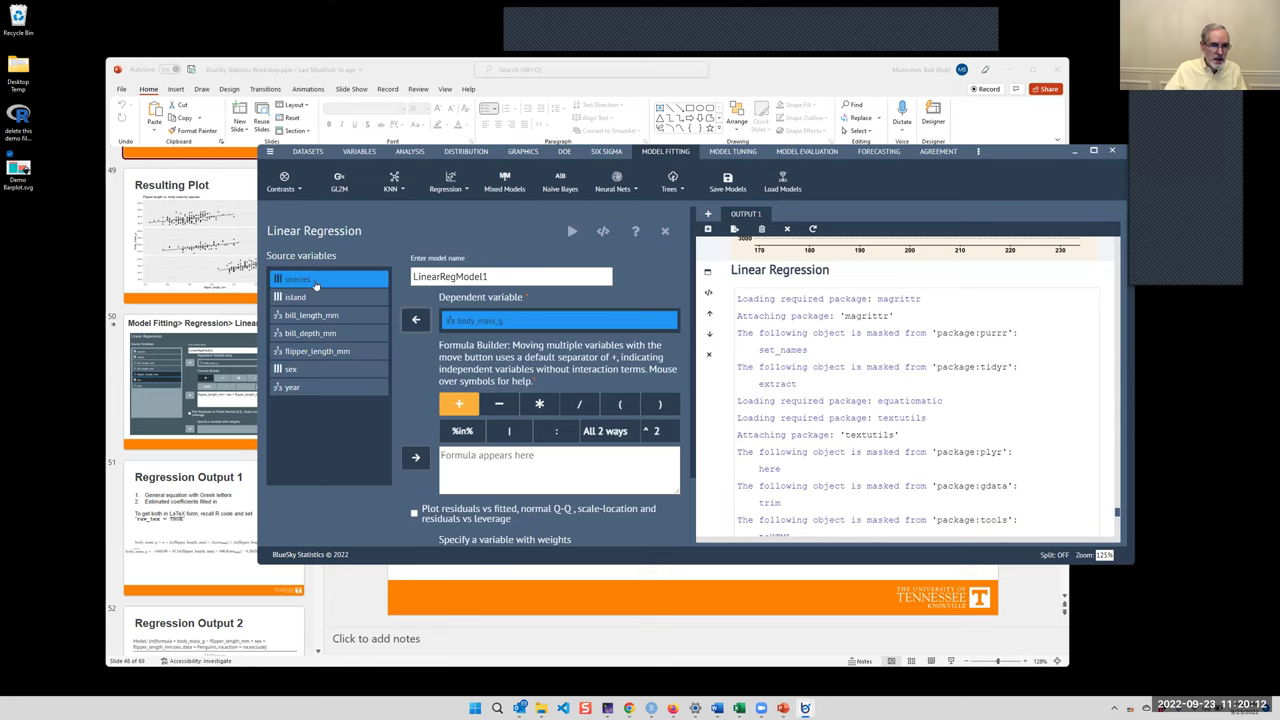
left_click(318, 297)
left_click(322, 315)
left_click(318, 333)
left_click(318, 351)
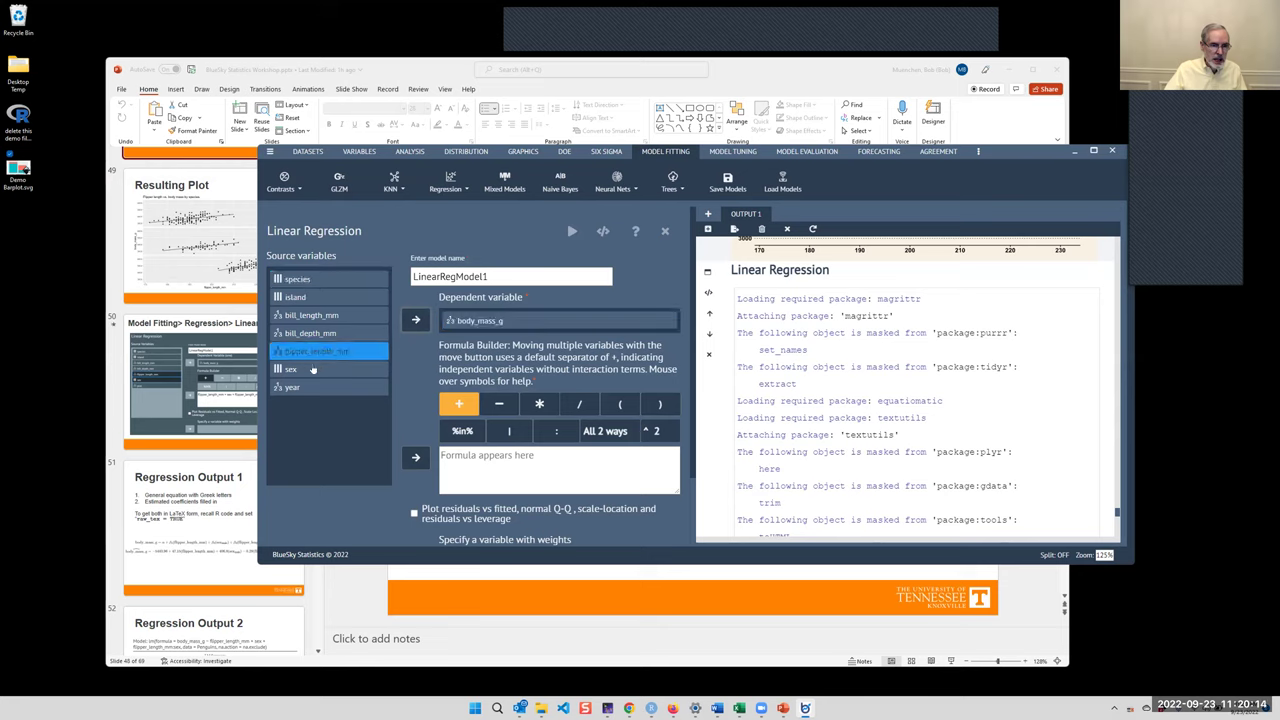
left_click(312, 369, "ctrl")
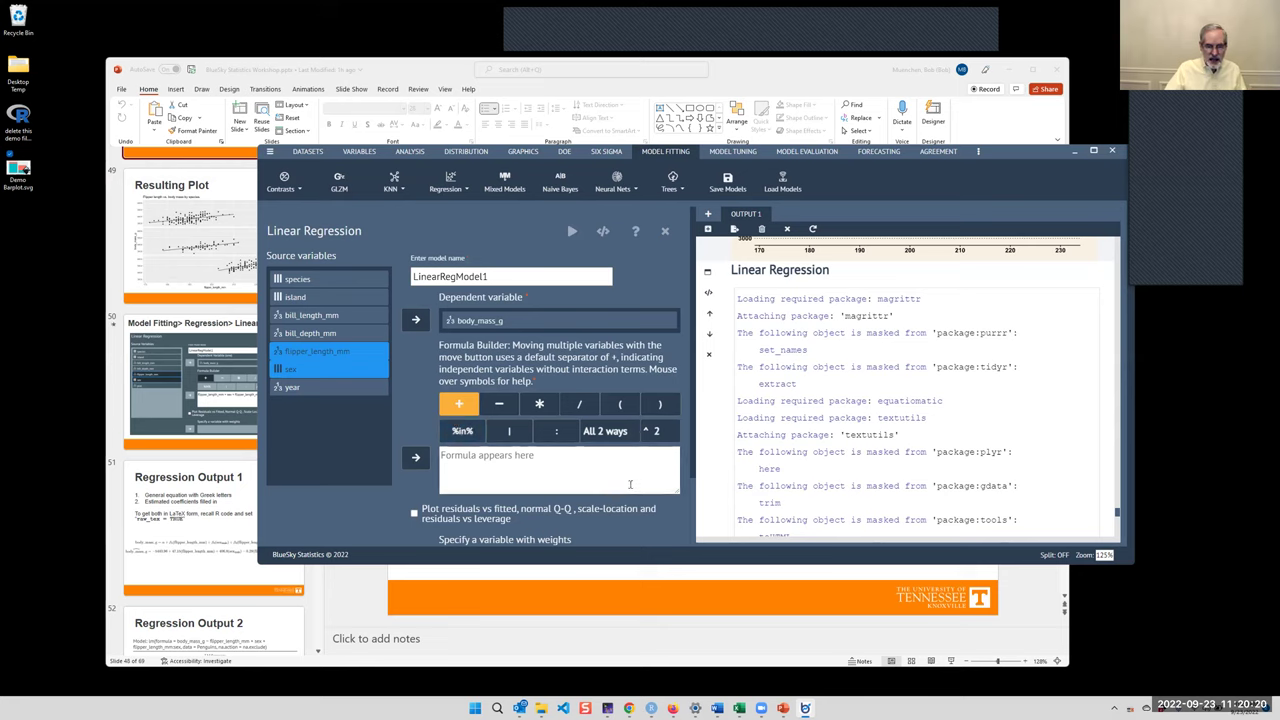
left_click(415, 459)
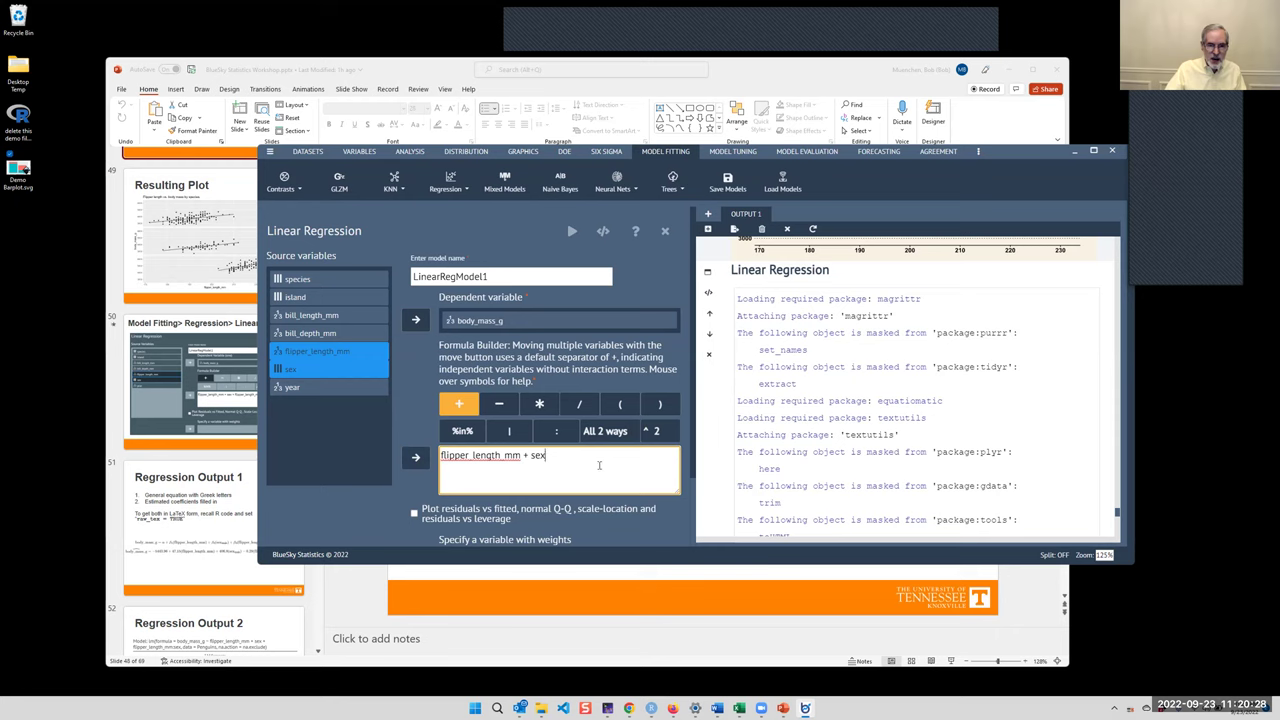
- Try adding all 2-way interactions of flipper_length_mm and sex to the formula, and clear the formula
left_click(612, 431)
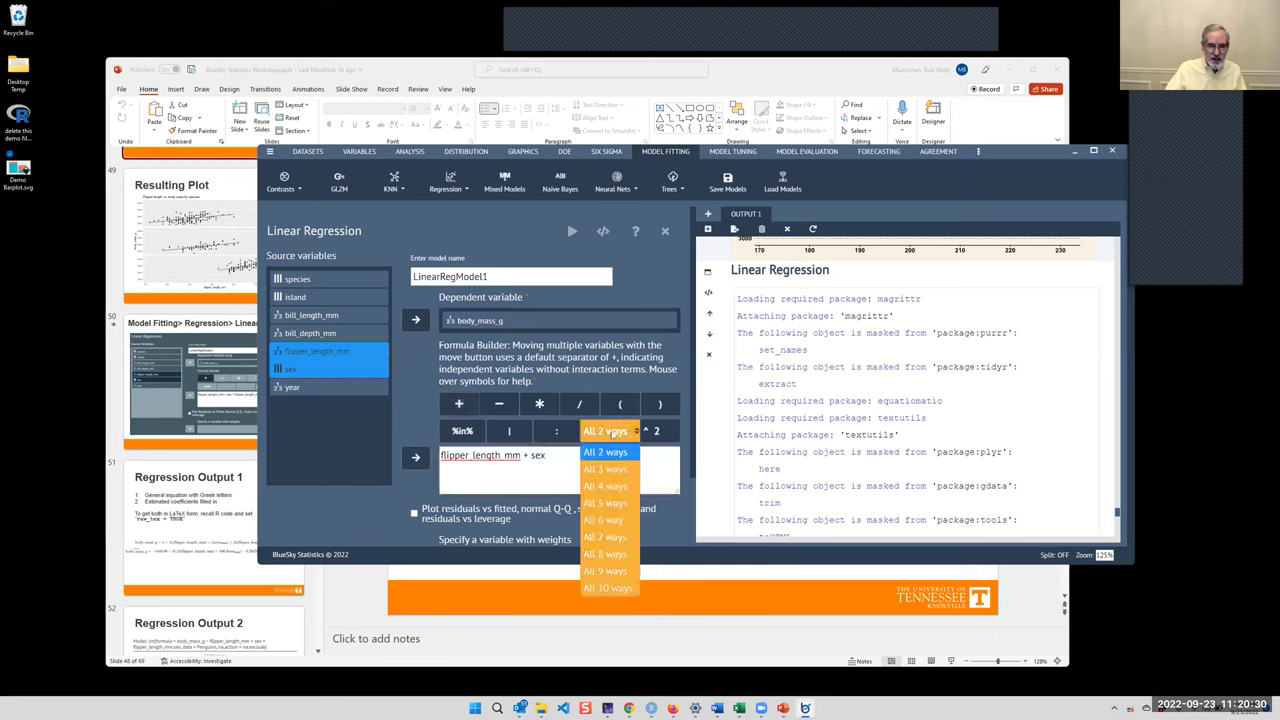
left_click(615, 453)
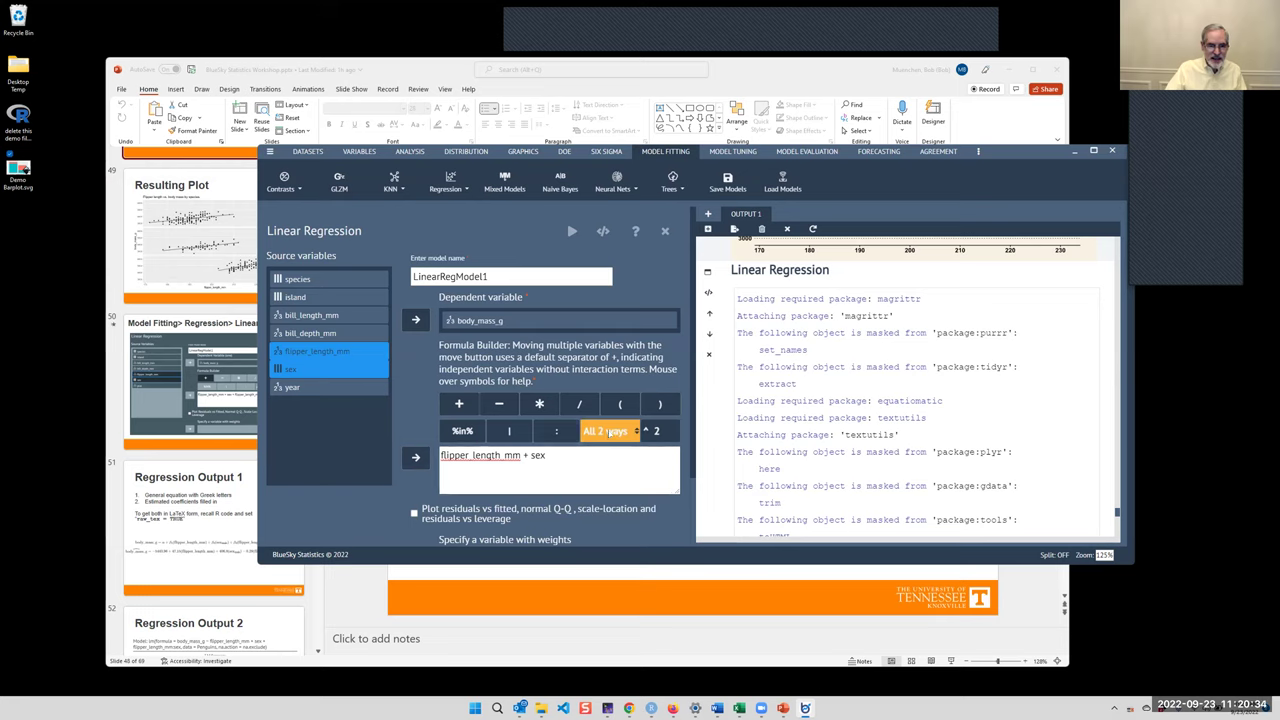
left_click(416, 459)
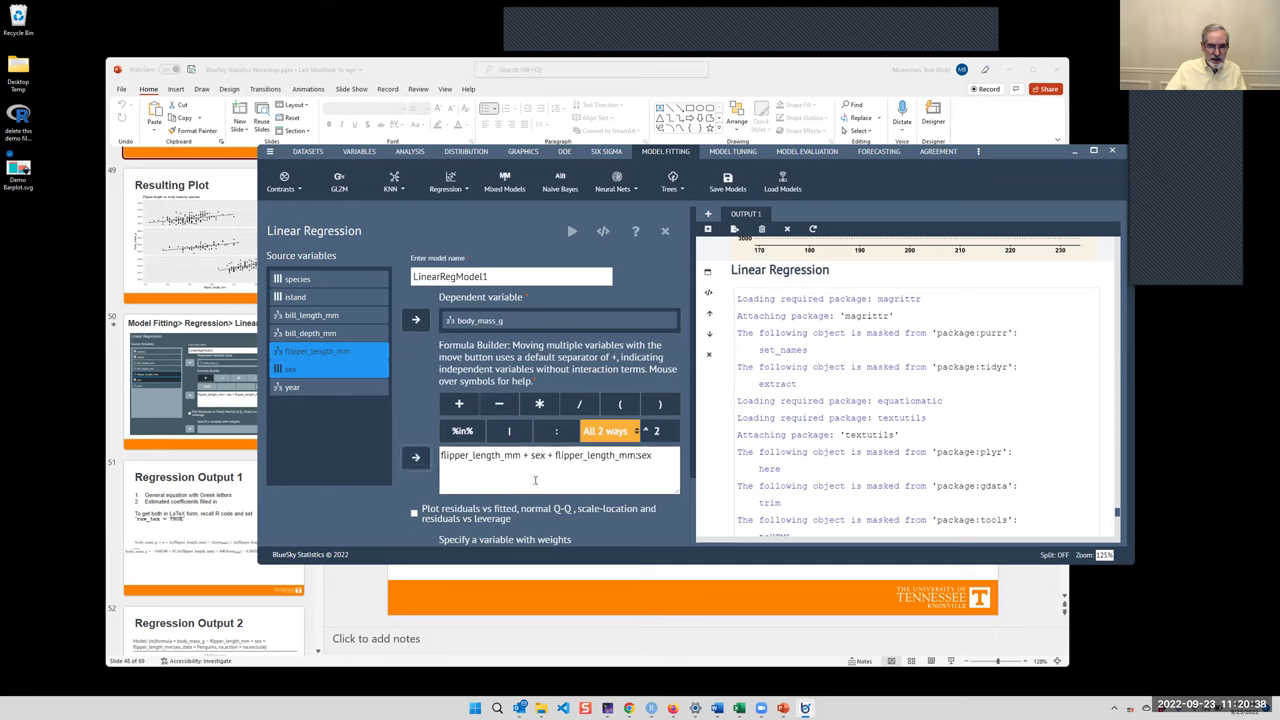
left_click_drag(552, 455, 659, 471)
left_click(659, 471)
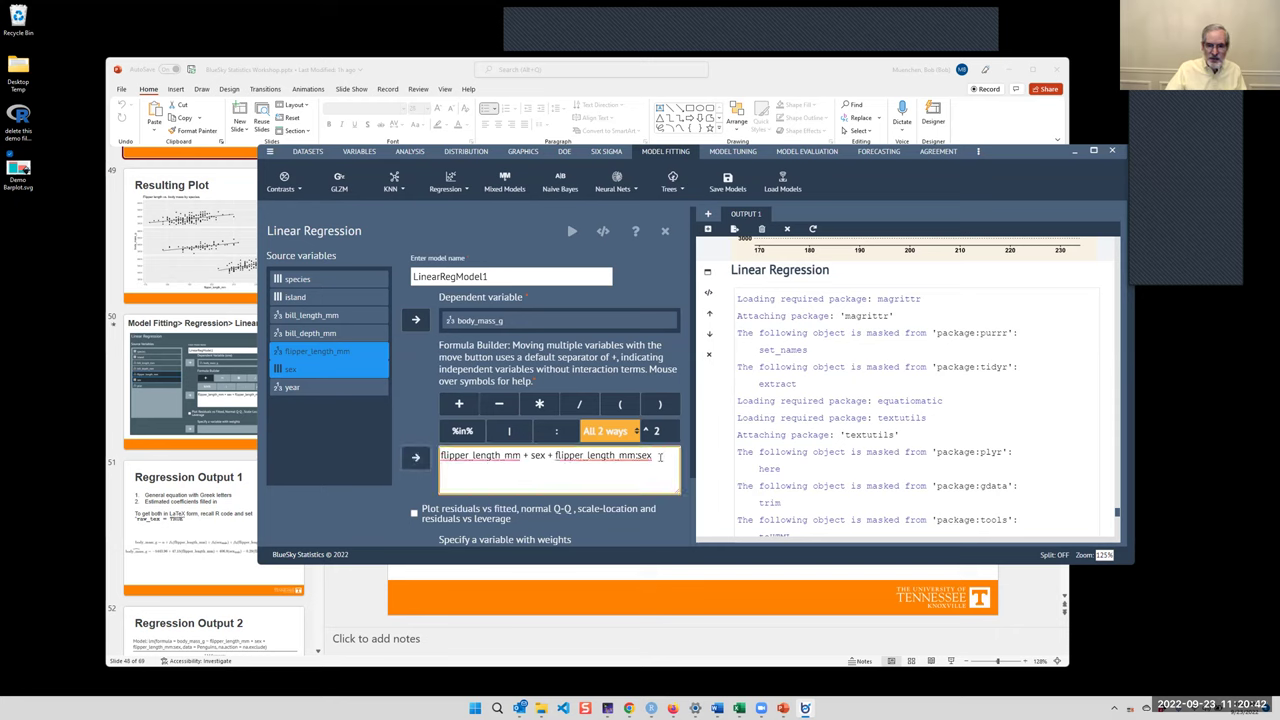
left_click_drag(659, 455, 440, 456)
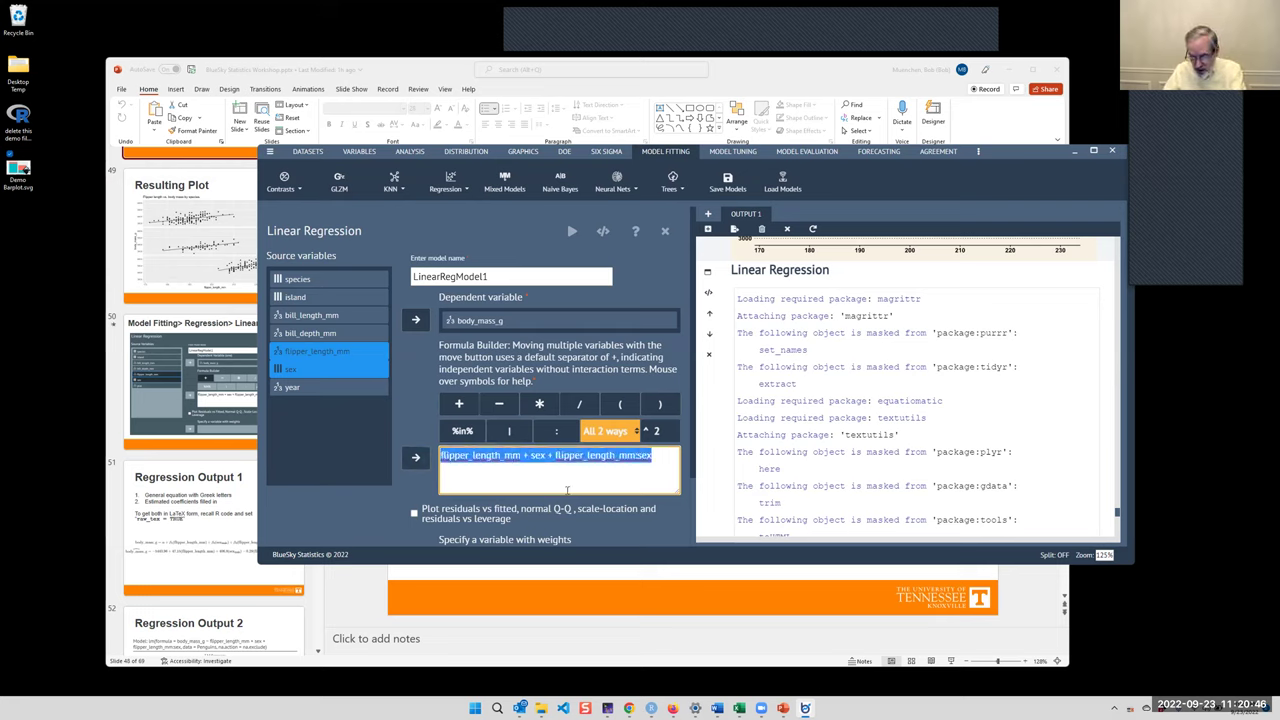
key("Delete")
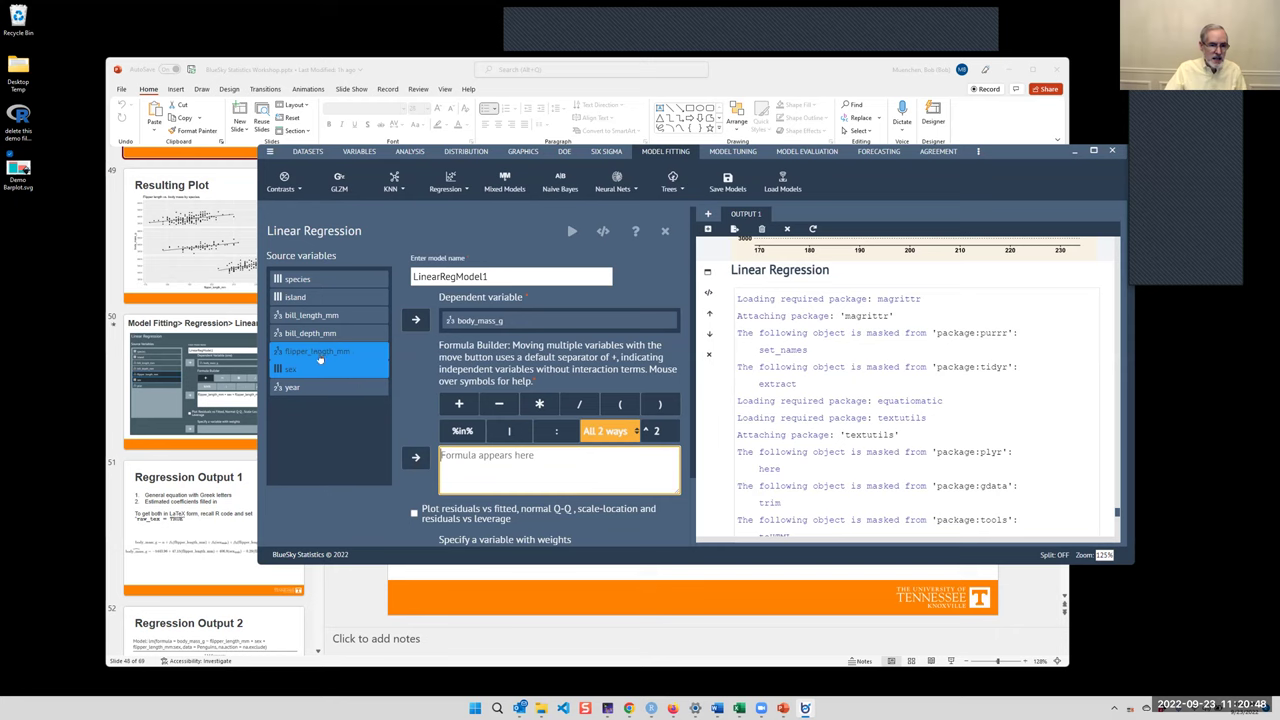
- Try the crossed formula flipper_length_mm * sex in the formula builder, and clear it
left_click(539, 406)
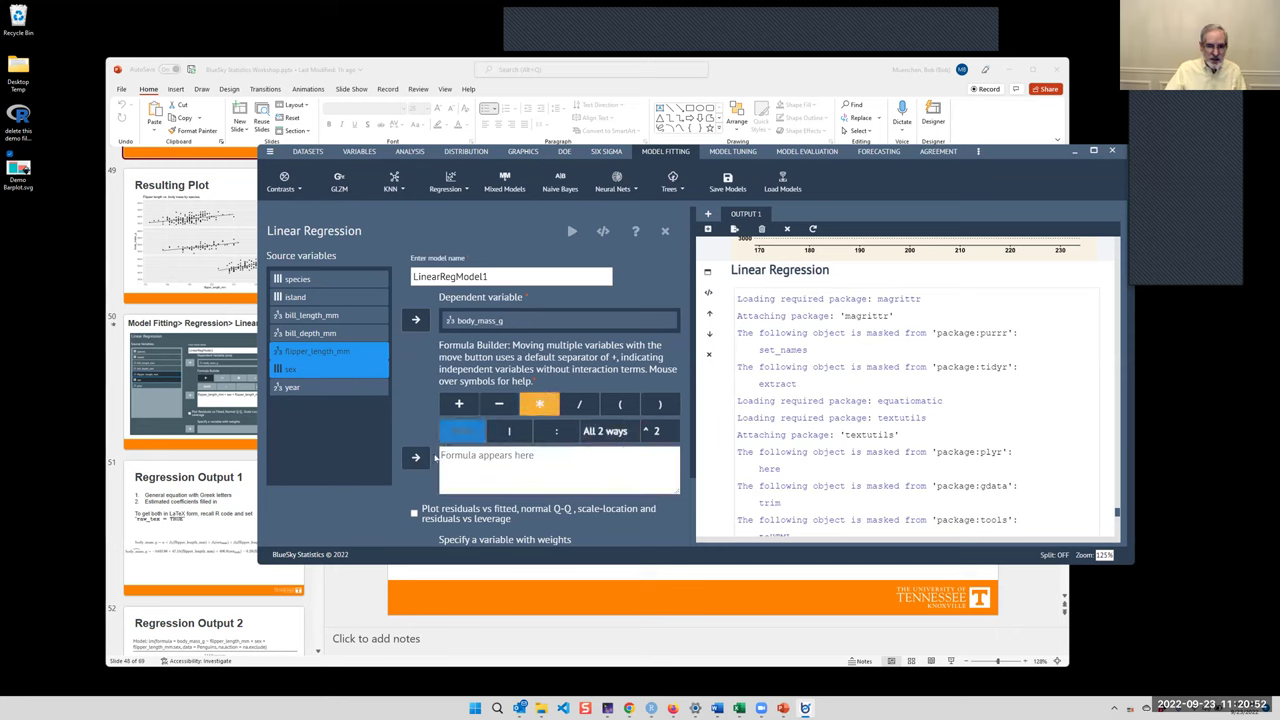
left_click(416, 460)
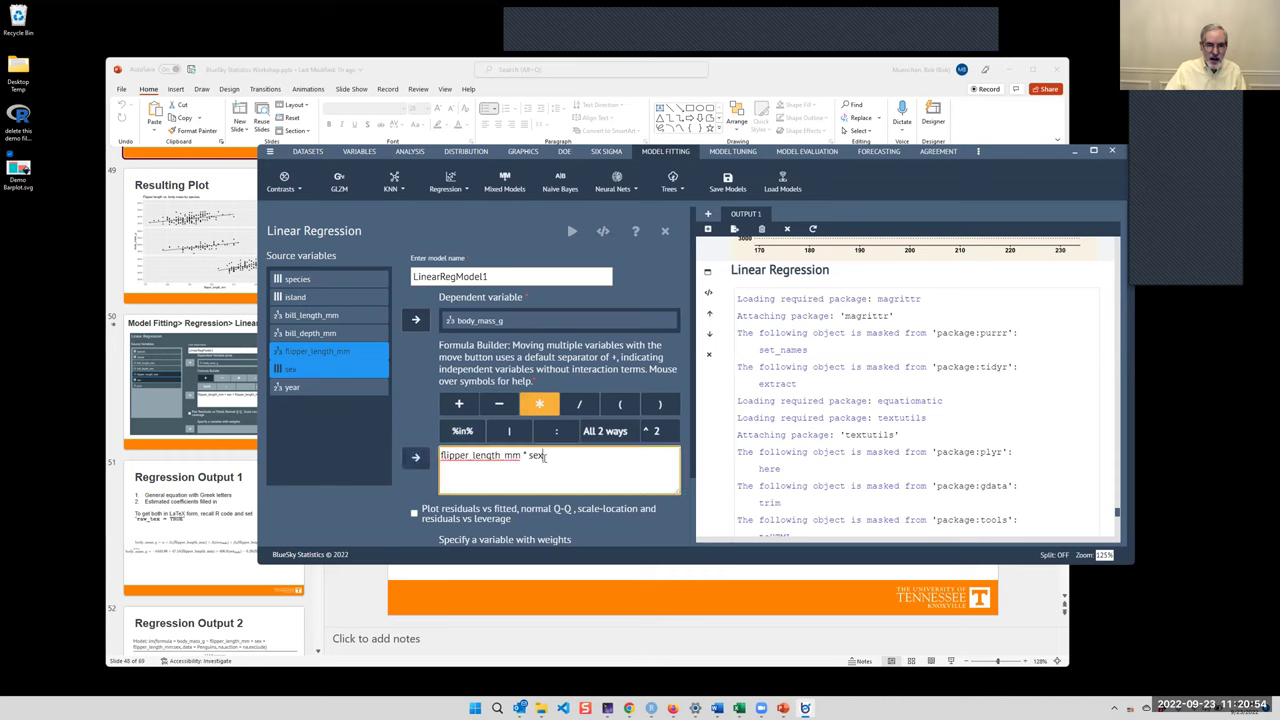
left_click_drag(545, 455, 439, 455)
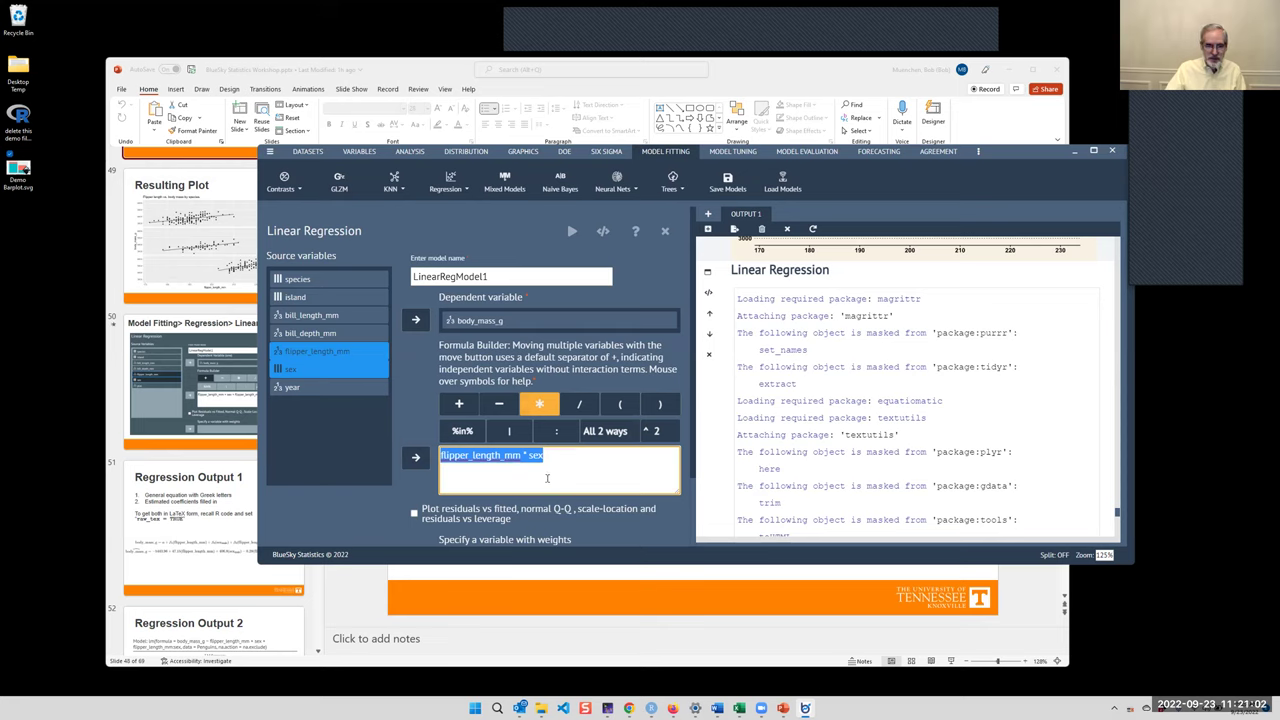
left_click(552, 472)
left_click_drag(554, 454, 414, 455)
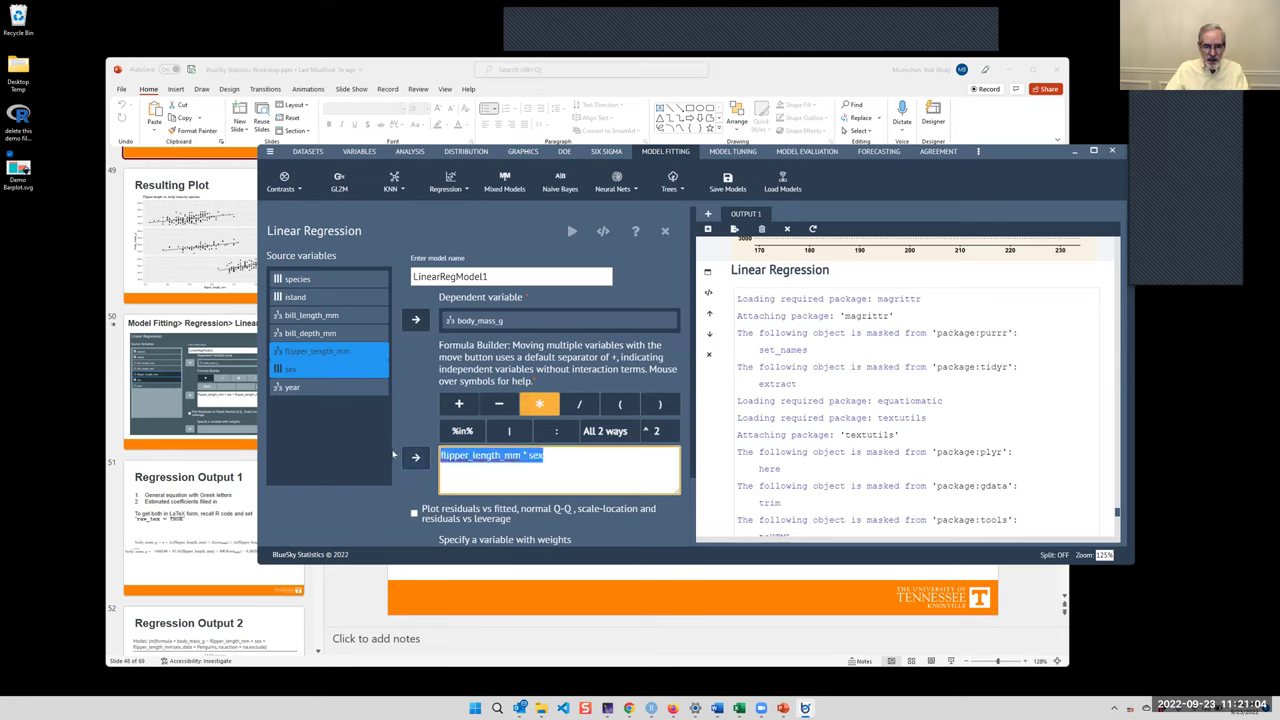
key("Delete")
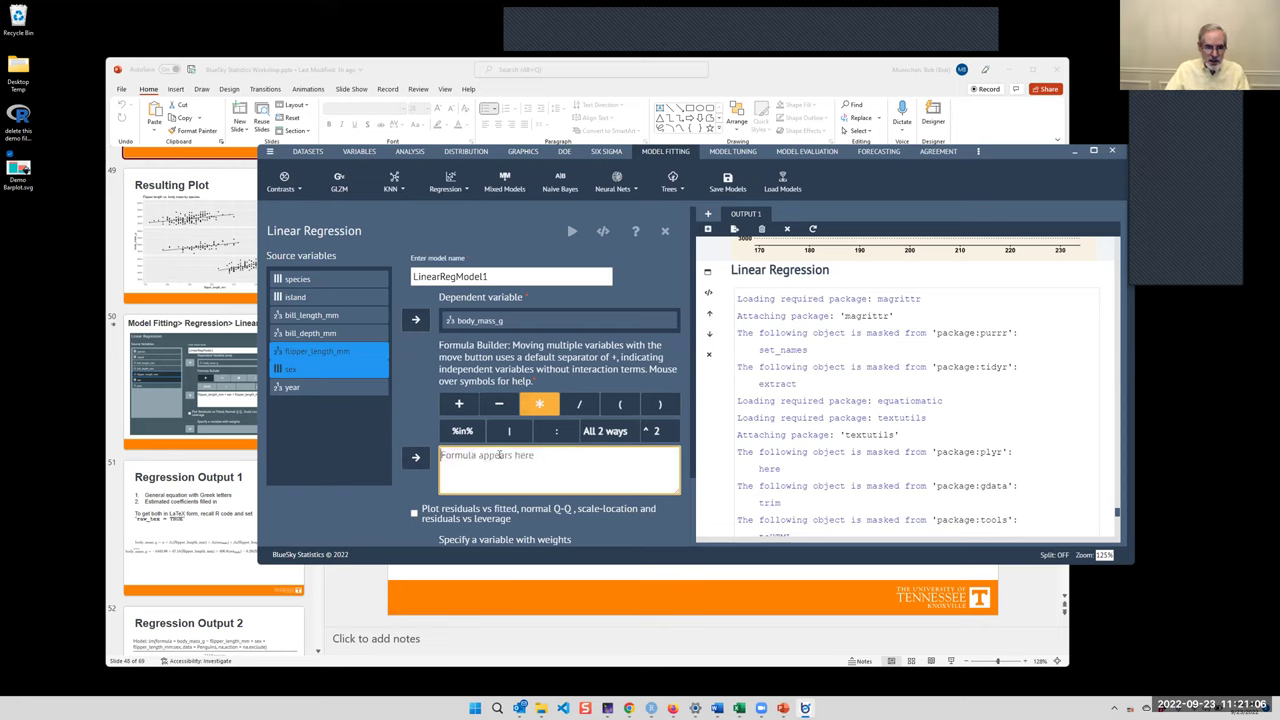
- Build the formula flipper_length_mm + sex + flipper_length_mm:sex using additive terms and all 2-way interactions, and run the regression
left_click(459, 403)
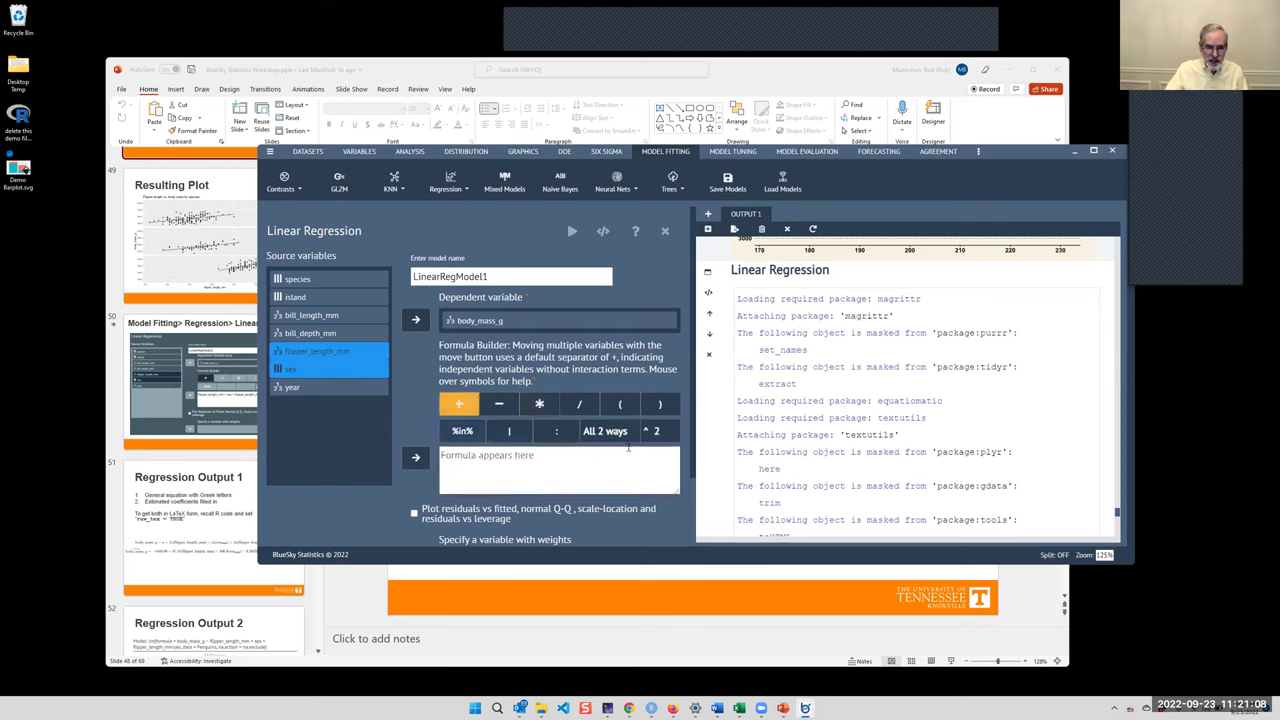
left_click(415, 457)
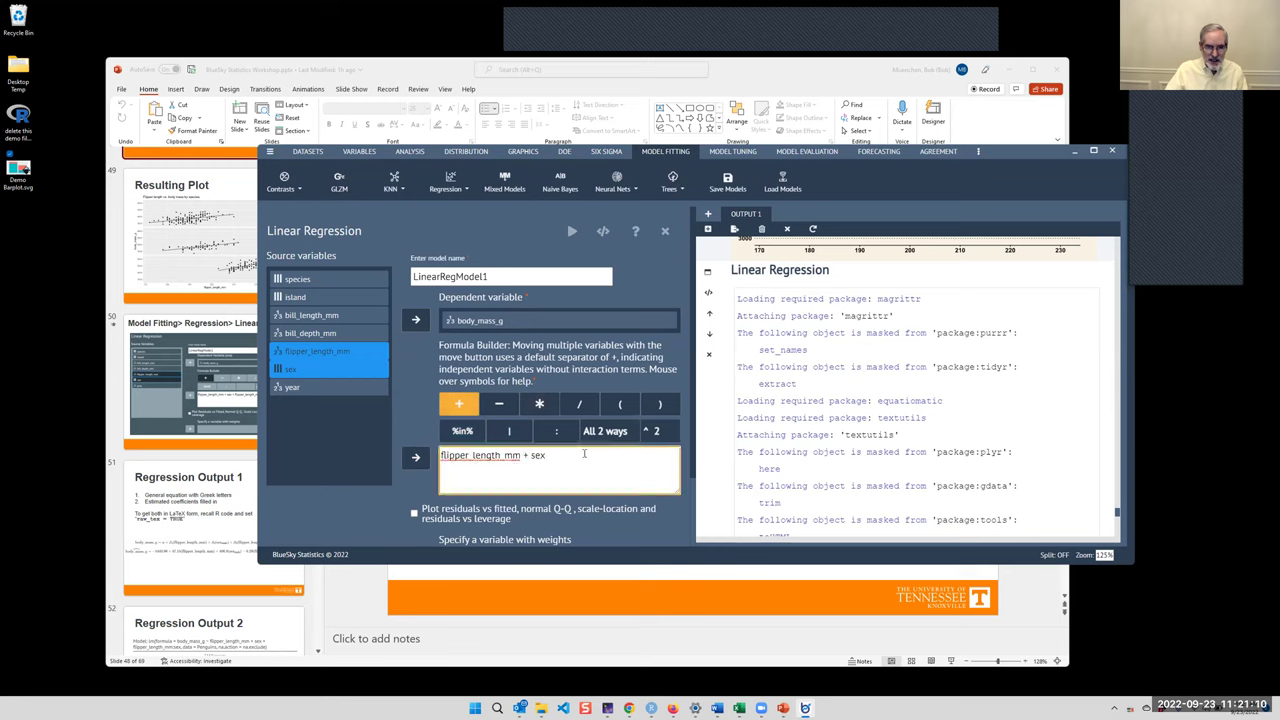
left_click(612, 432)
left_click(612, 432)
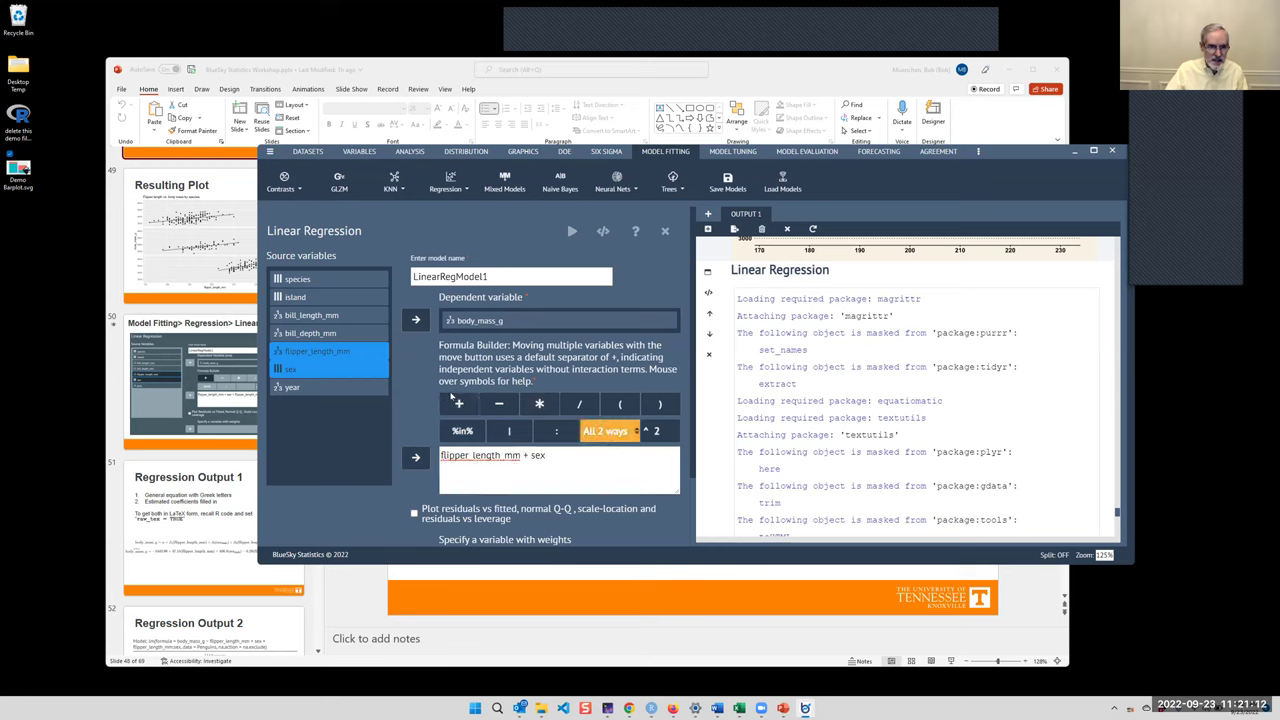
left_click(415, 457)
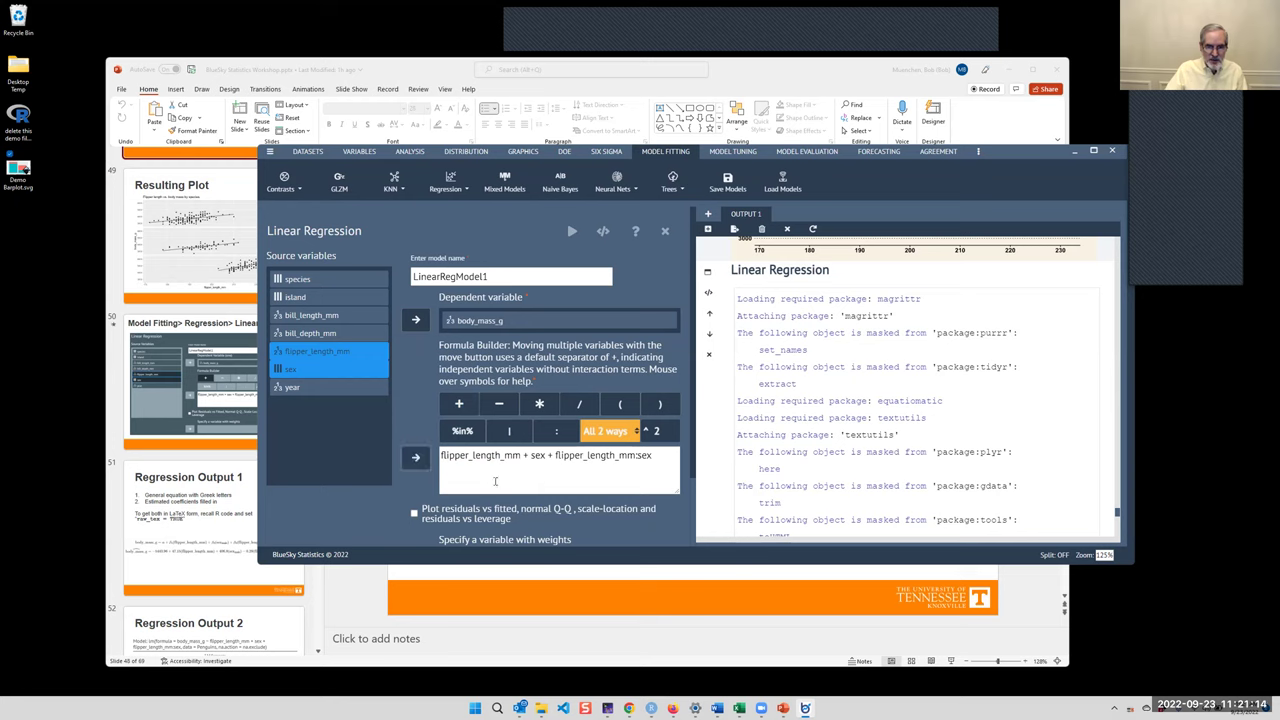
scroll(553, 475, "down", 2)
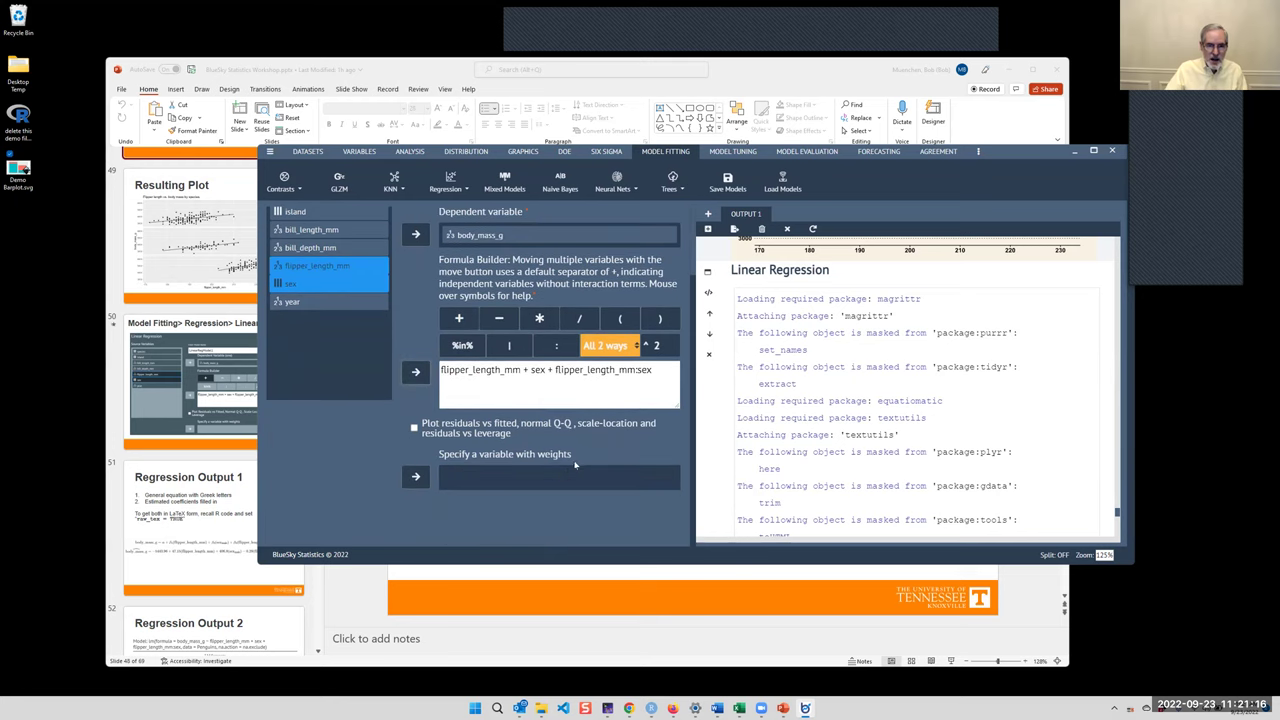
scroll(568, 470, "up", 2)
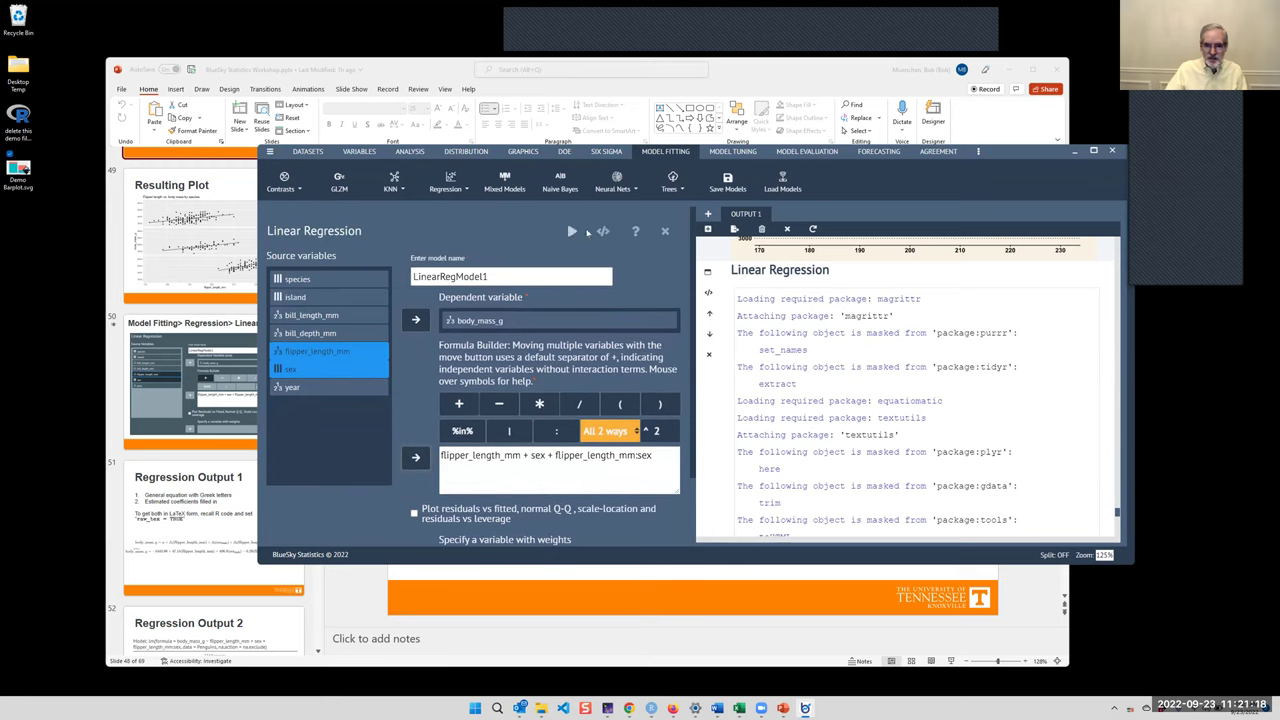
left_click(572, 232)
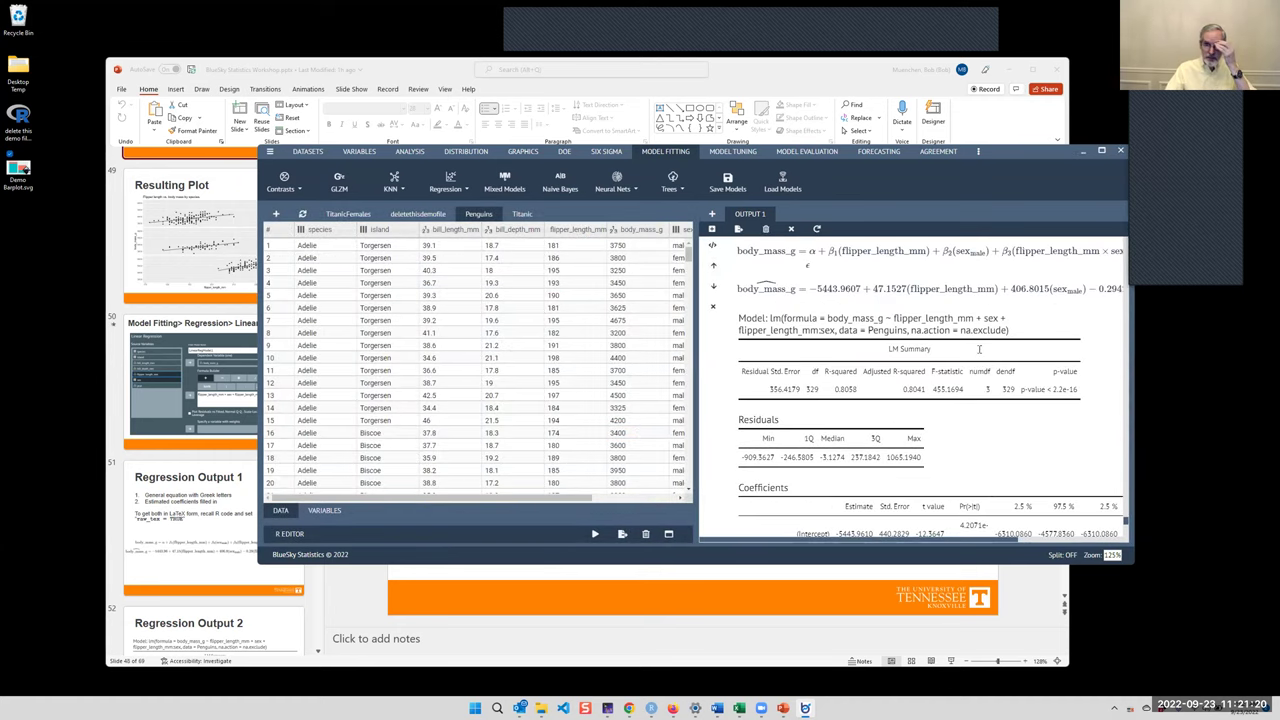
- Widen the output area and examine the general equation of the interaction model
scroll(980, 349, "up", 1)
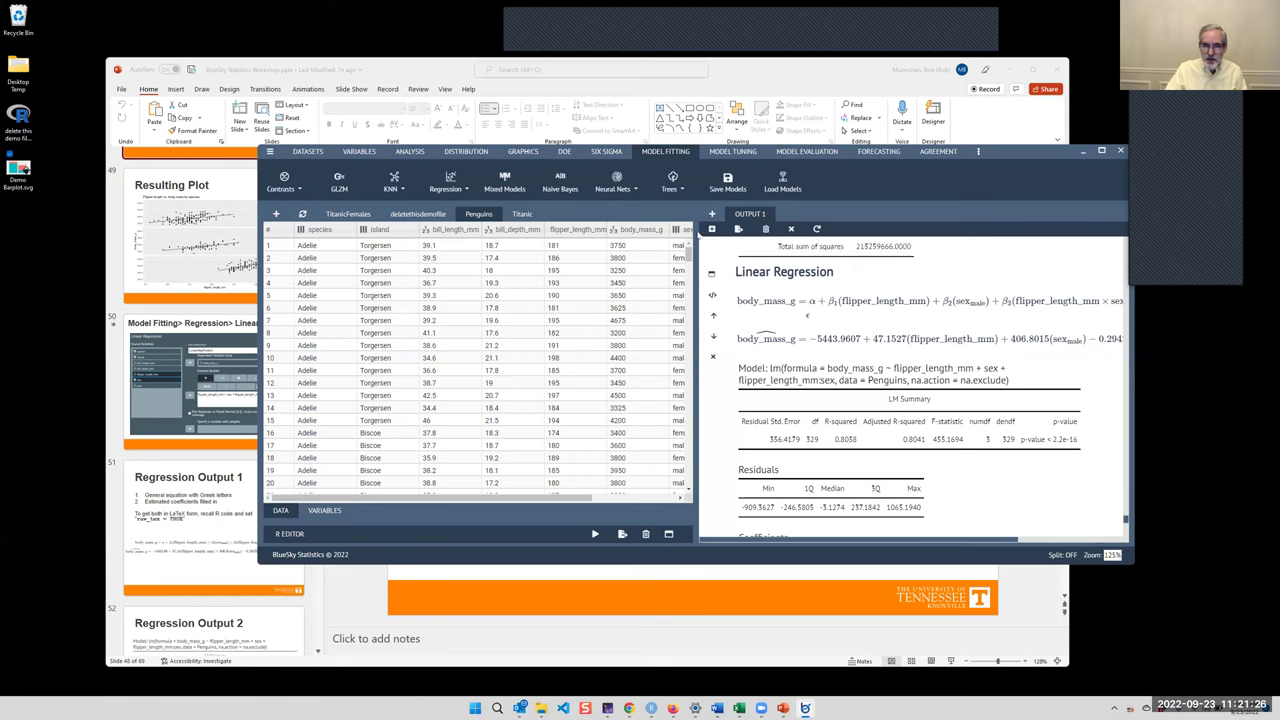
left_click_drag(697, 247, 580, 248)
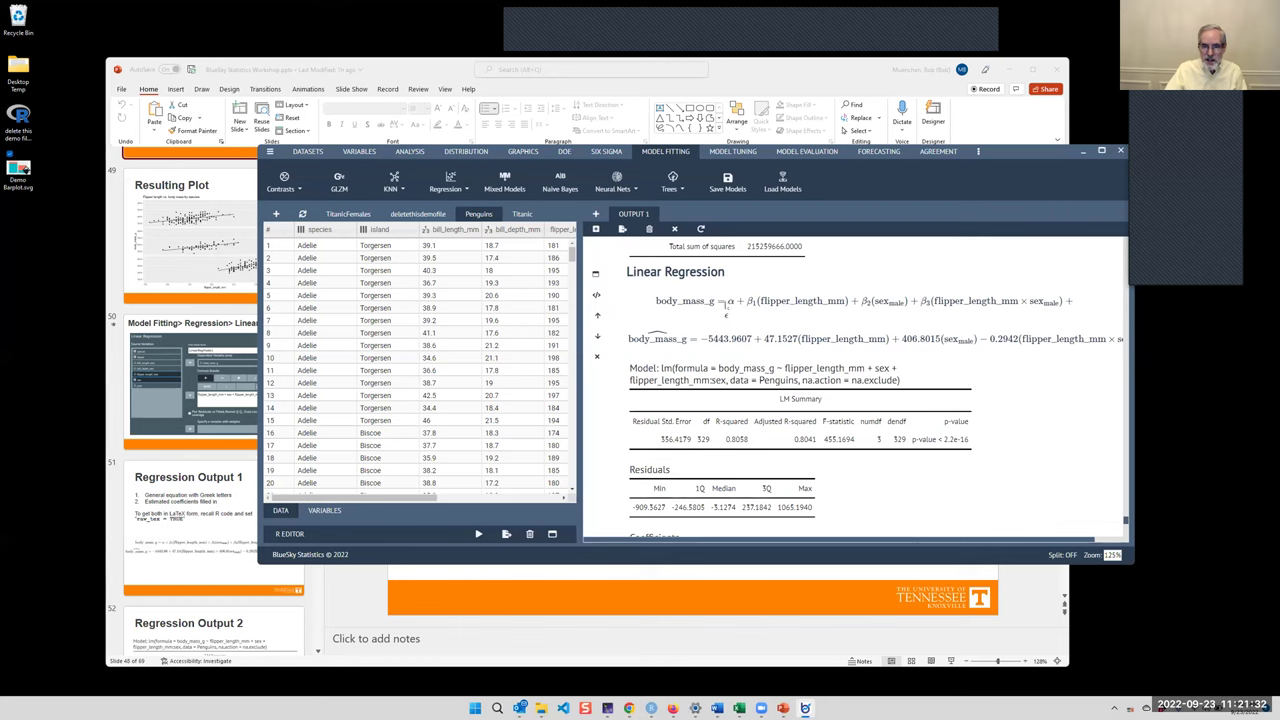
left_click_drag(727, 300, 1087, 311)
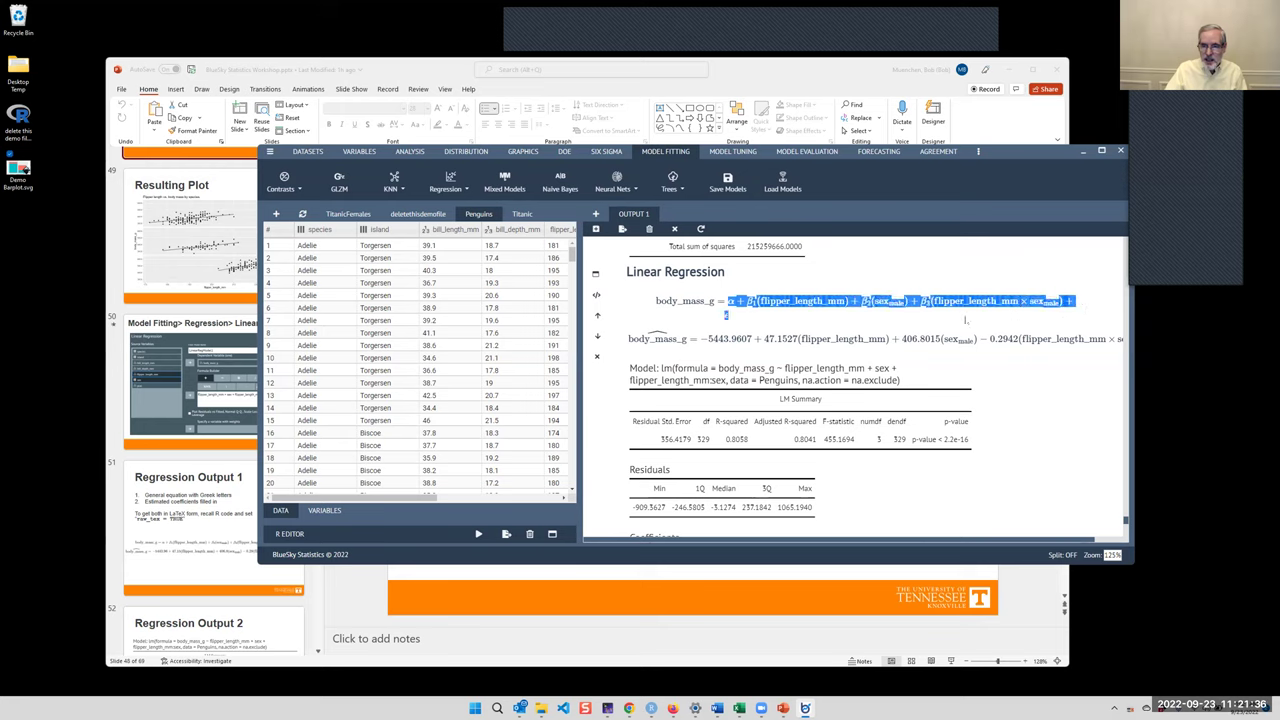
left_click(911, 318)
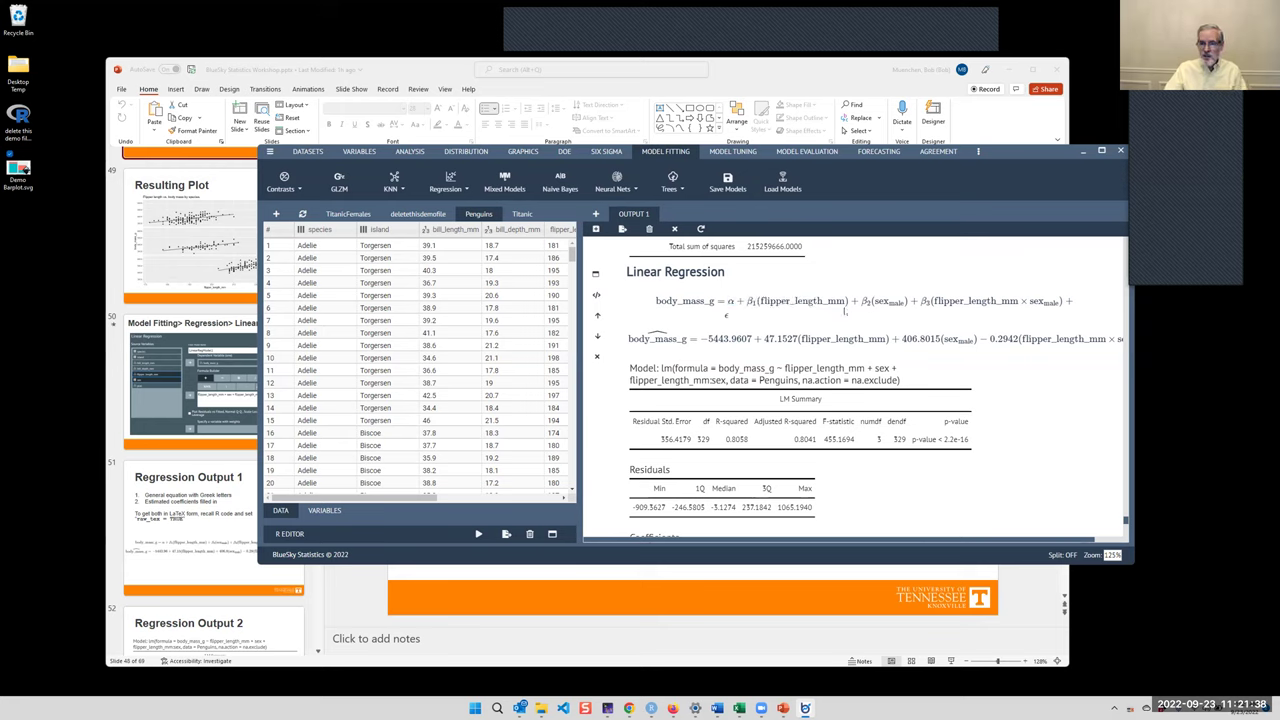